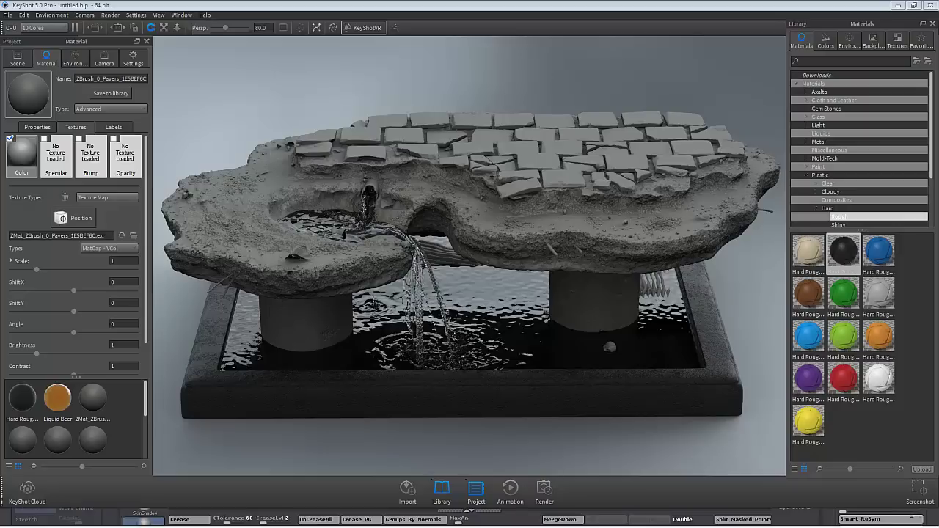
Bring up the diarama.jpg reference photo to compare with the rendered fountain, and move it out of view.
{"action": "left_click_drag", "start_coordinate": [715, 0], "coordinate": [562, 39]}
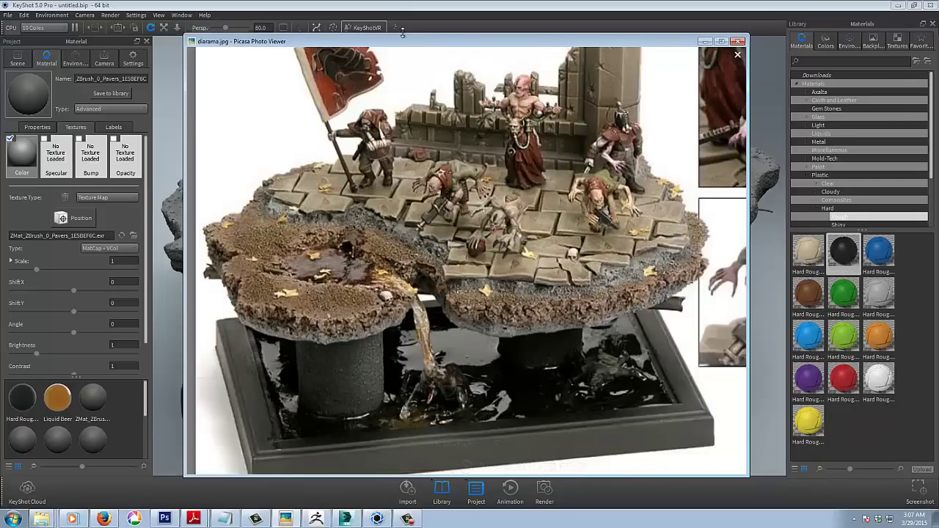
{"action": "left_click_drag", "start_coordinate": [405, 41], "coordinate": [938, 133]}
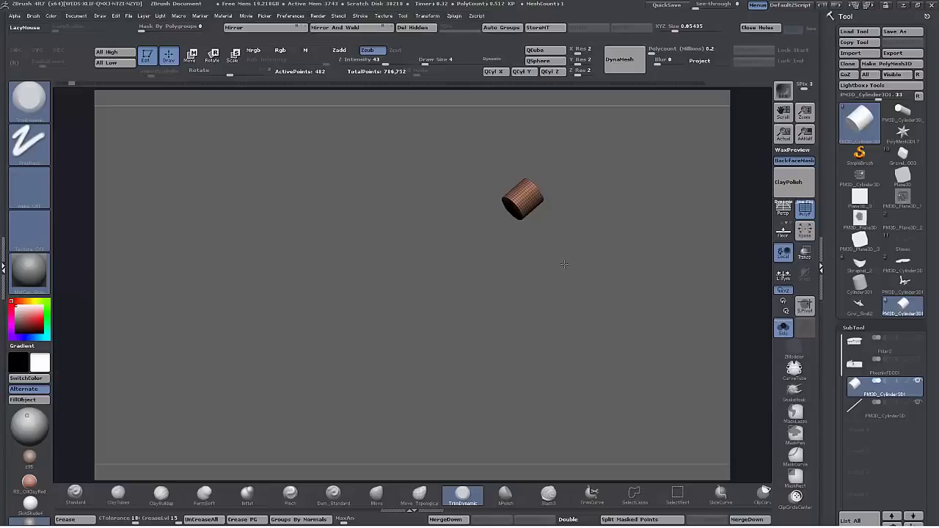
Step through the cylinder subtool's early undo history up to the state where it is stretched into a long rod.
{"action": "mouse_move", "coordinate": [563, 263]}
{"action": "left_mouse_down"}
{"action": "mouse_move", "coordinate": [542, 400]}
{"action": "mouse_move", "coordinate": [510, 297]}
{"action": "mouse_move", "coordinate": [516, 283]}
{"action": "mouse_move", "coordinate": [558, 321]}
{"action": "mouse_move", "coordinate": [607, 322]}
{"action": "left_mouse_up"}
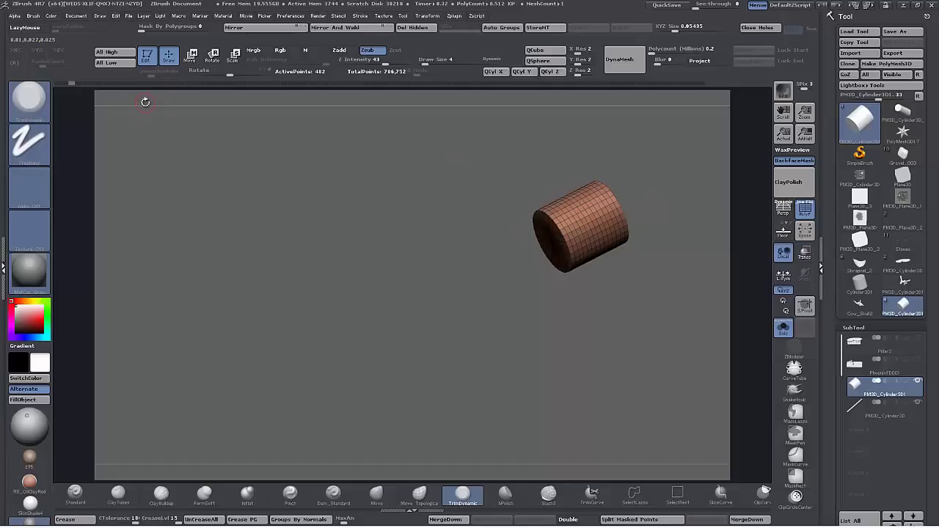
{"action": "left_click", "coordinate": [78, 84]}
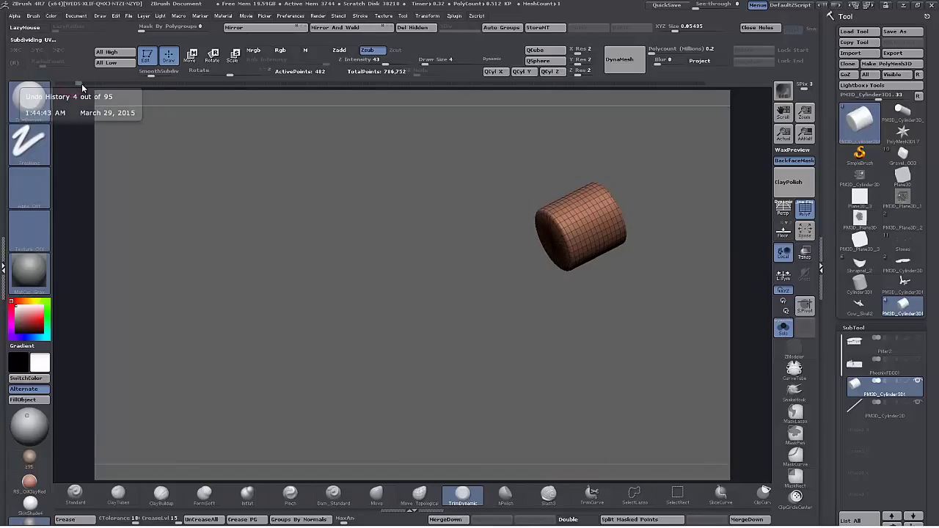
{"action": "left_click", "coordinate": [85, 84]}
{"action": "left_click", "coordinate": [93, 84]}
{"action": "left_click", "coordinate": [101, 85]}
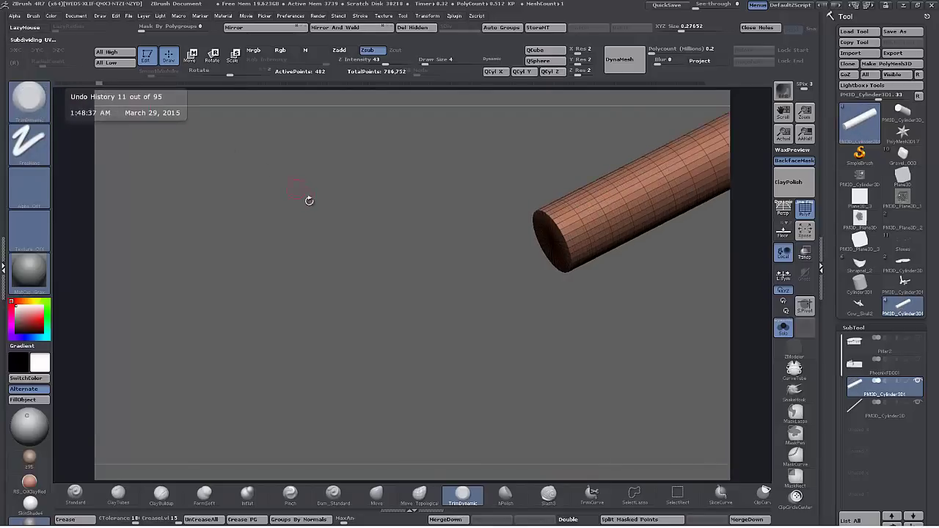
{"action": "mouse_move", "coordinate": [358, 232]}
{"action": "left_mouse_down", "text": "alt"}
{"action": "mouse_move", "coordinate": [195, 311]}
{"action": "mouse_move", "coordinate": [183, 251]}
{"action": "left_mouse_up", "text": "alt"}
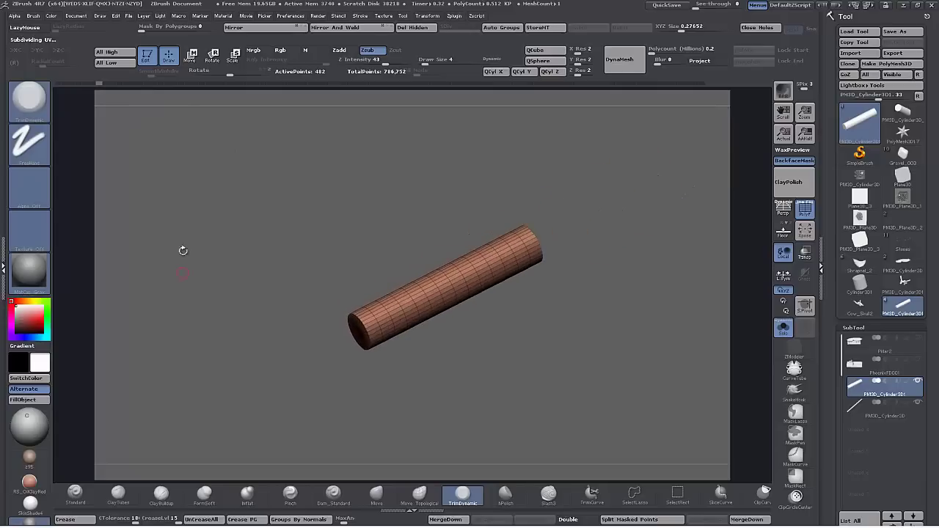
Step the undo history through the duplication of the rod and the shrinking of the copy into a small bar.
{"action": "left_click", "coordinate": [118, 83]}
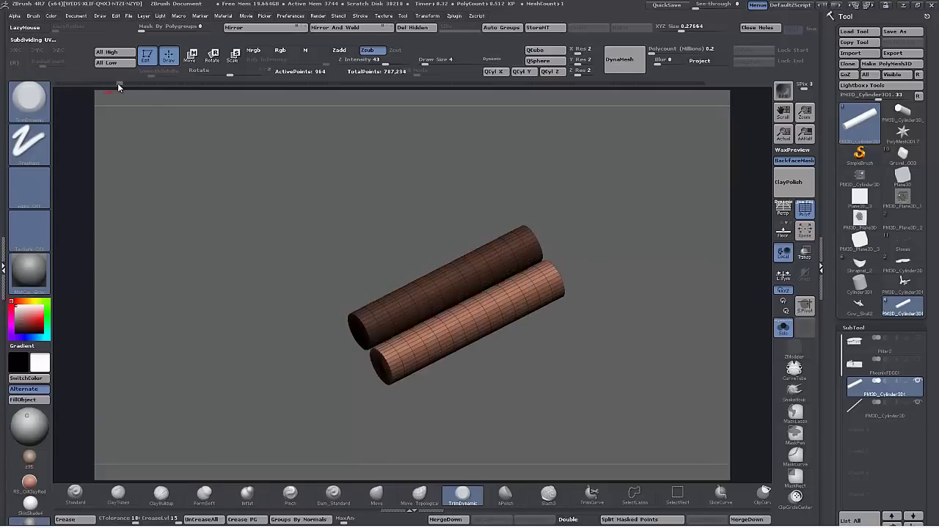
{"action": "left_click", "coordinate": [126, 83]}
{"action": "left_click", "coordinate": [134, 83]}
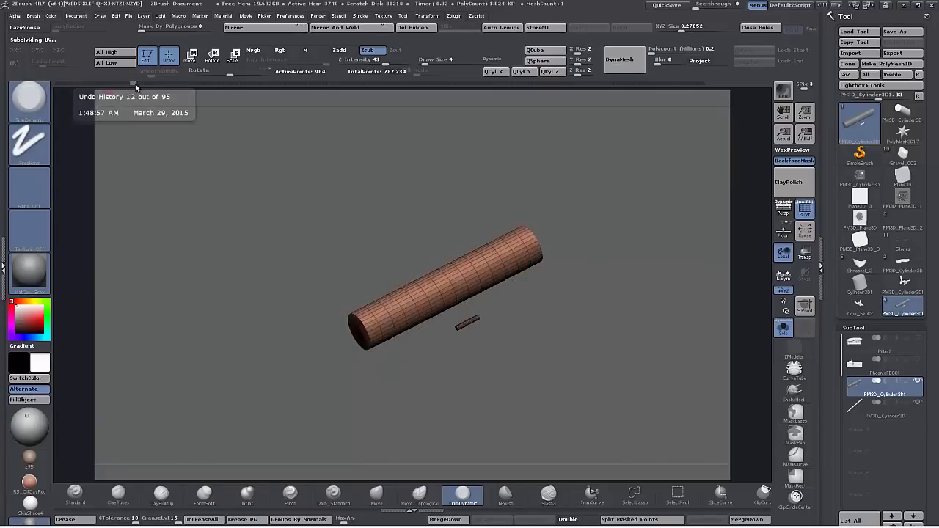
{"action": "left_click", "coordinate": [140, 83]}
{"action": "left_click", "coordinate": [148, 84]}
{"action": "left_click", "coordinate": [156, 83]}
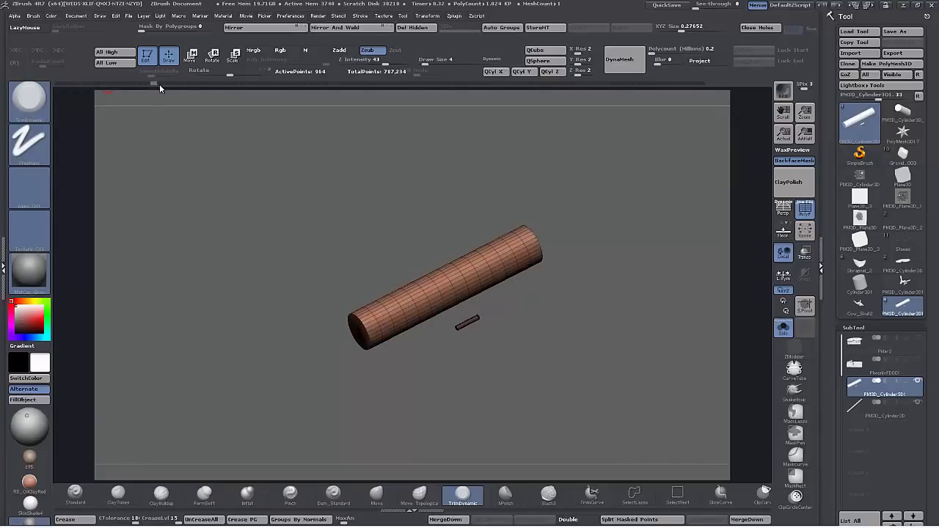
Step the undo history through the placement of the small bar against the rod's lower edge.
{"action": "left_click", "coordinate": [159, 84]}
{"action": "left_click", "coordinate": [167, 84]}
{"action": "left_click", "coordinate": [174, 84]}
{"action": "left_click", "coordinate": [181, 84]}
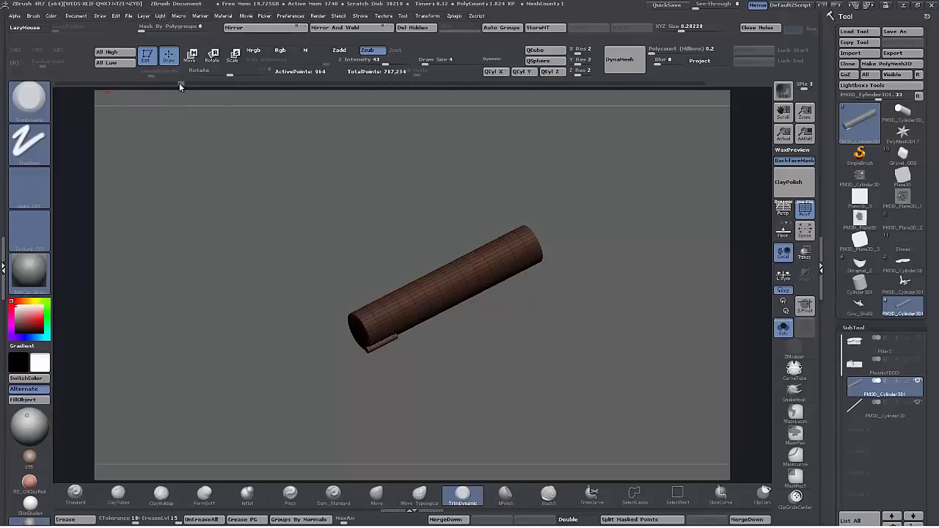
{"action": "left_click", "coordinate": [188, 84]}
{"action": "left_click", "coordinate": [195, 84]}
{"action": "left_click", "coordinate": [202, 83]}
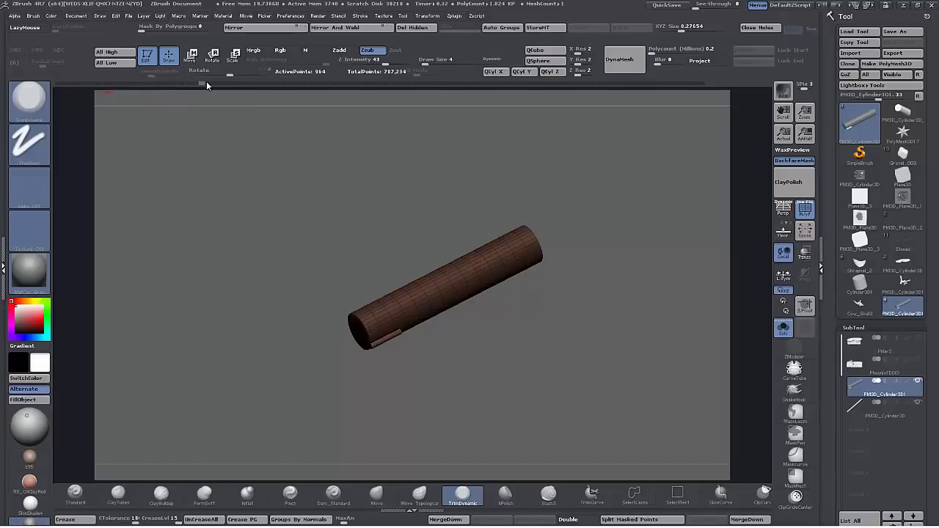
{"action": "left_click", "coordinate": [209, 83]}
Advance the undo history to state 46 and examine the raised ribs and side strips on the rod segment.
{"action": "left_click_drag", "start_coordinate": [214, 83], "coordinate": [351, 86]}
{"action": "left_click", "coordinate": [359, 85]}
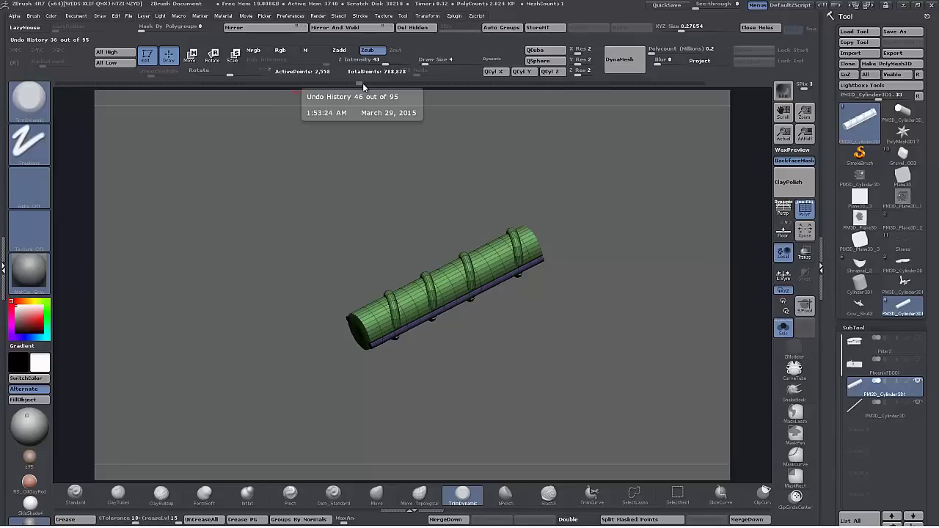
{"action": "mouse_move", "coordinate": [539, 359]}
{"action": "left_mouse_down"}
{"action": "mouse_move", "coordinate": [585, 396]}
{"action": "mouse_move", "coordinate": [525, 327]}
{"action": "mouse_move", "coordinate": [543, 365]}
{"action": "left_mouse_up"}
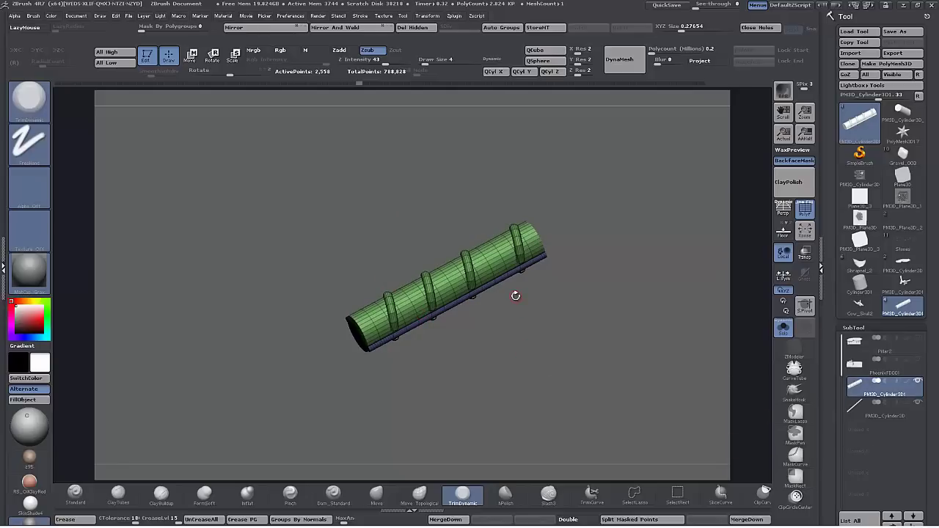
{"action": "left_click_drag", "start_coordinate": [556, 314], "coordinate": [563, 398]}
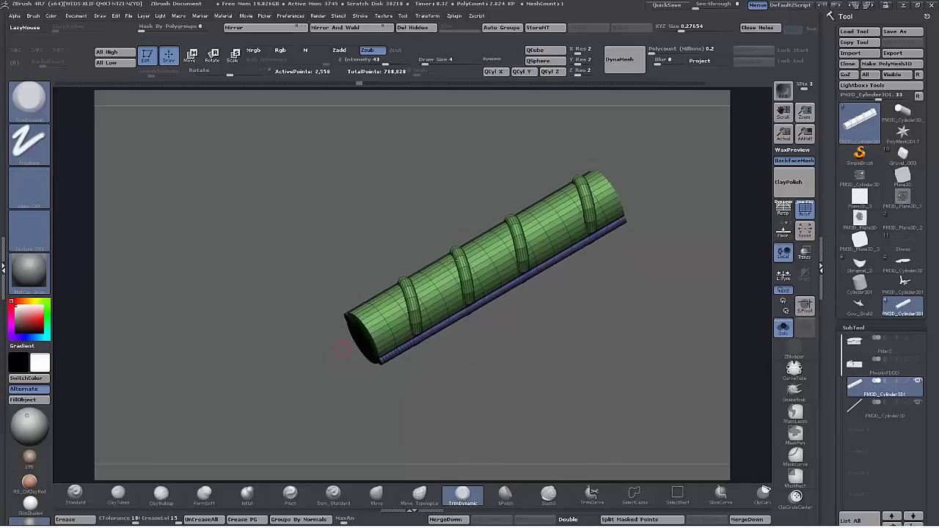
{"action": "left_click_drag", "start_coordinate": [575, 329], "coordinate": [524, 272]}
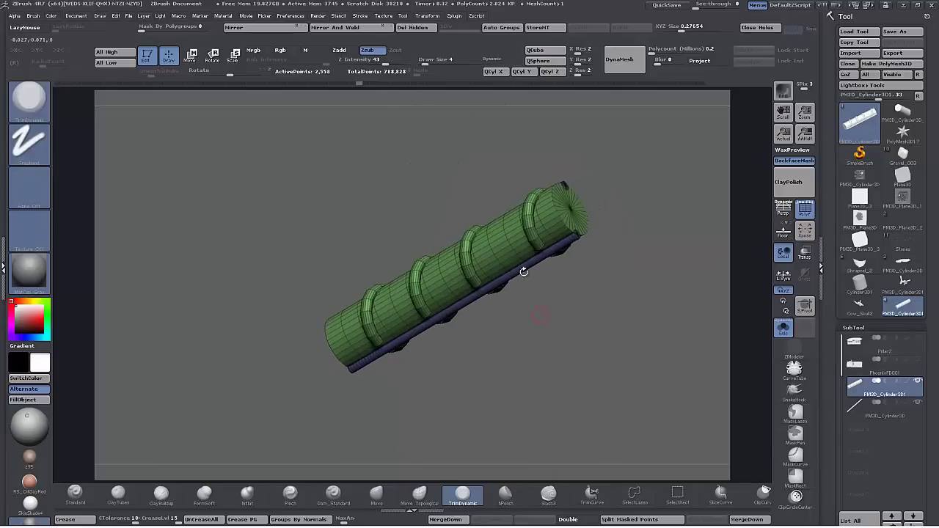
{"action": "left_click_drag", "start_coordinate": [608, 316], "coordinate": [449, 286]}
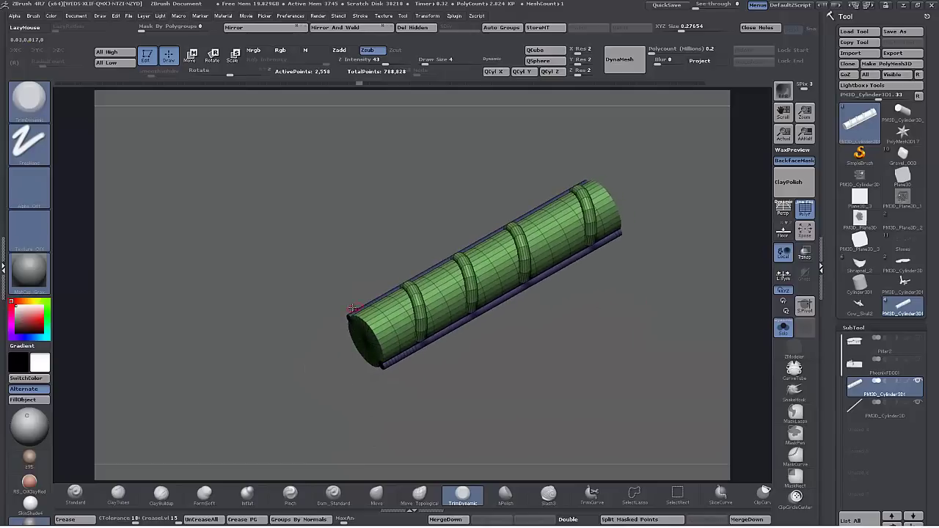
Advance to undo history state 47 and examine how the duplicated ribbed segment continues the first one end to end.
{"action": "left_click", "coordinate": [365, 84]}
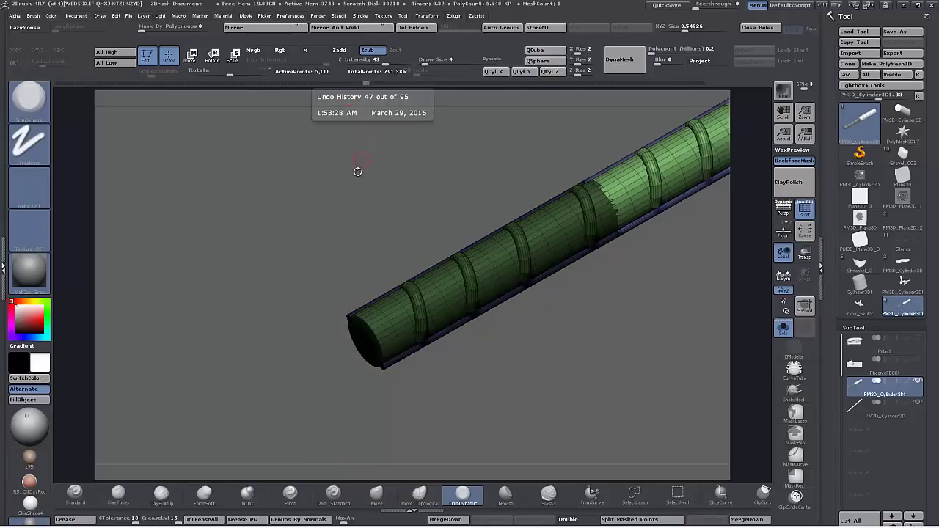
{"action": "left_click_drag", "start_coordinate": [383, 183], "coordinate": [211, 256], "text": "alt"}
{"action": "left_click_drag", "start_coordinate": [555, 369], "coordinate": [519, 307]}
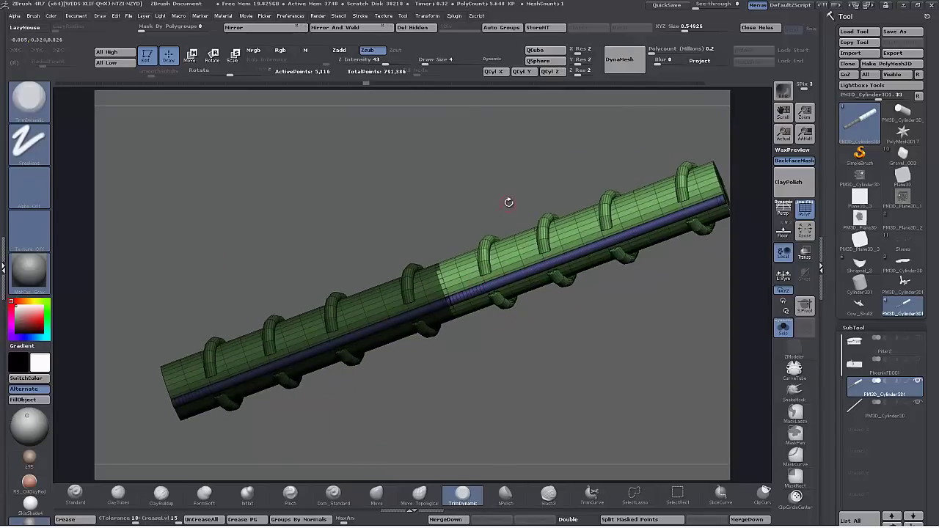
{"action": "left_click_drag", "start_coordinate": [559, 349], "coordinate": [467, 196]}
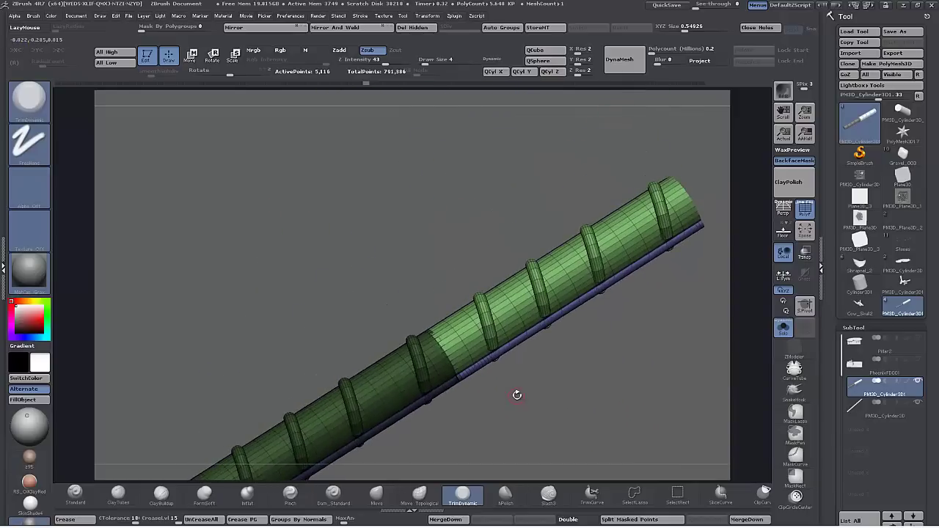
{"action": "left_click_drag", "start_coordinate": [571, 406], "coordinate": [571, 354], "text": "alt"}
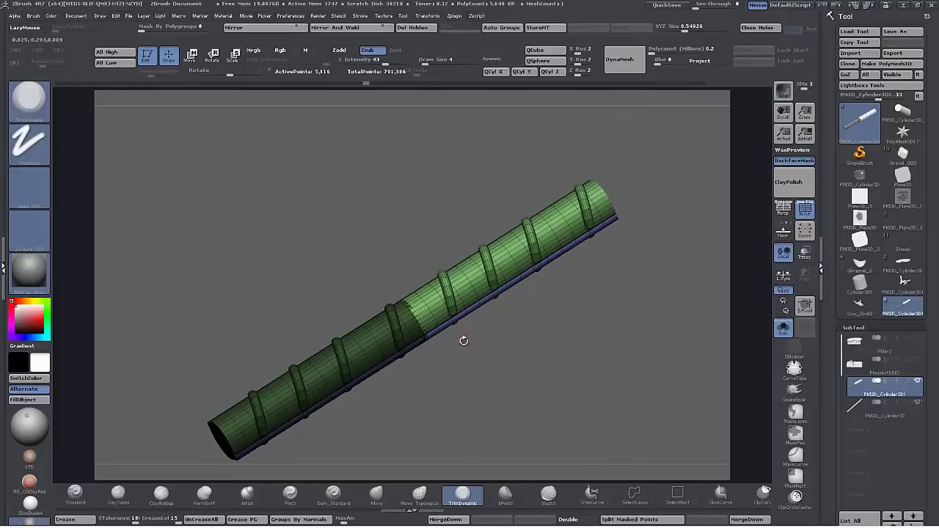
{"action": "left_click_drag", "start_coordinate": [486, 430], "coordinate": [549, 292]}
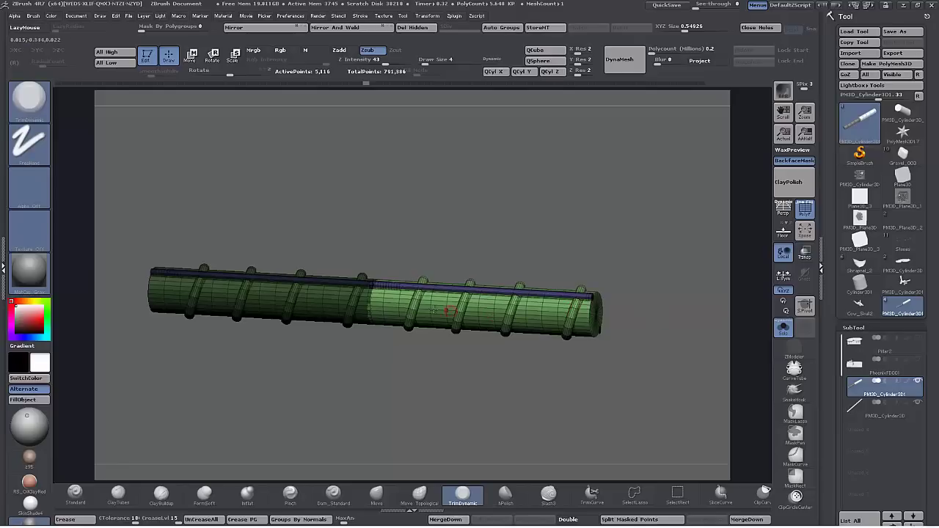
{"action": "left_click_drag", "start_coordinate": [470, 405], "coordinate": [490, 409]}
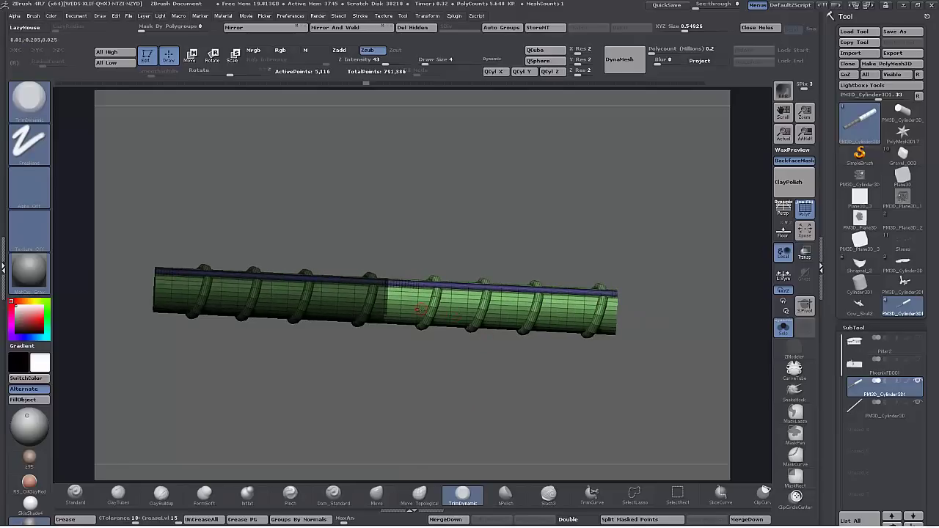
{"action": "mouse_move", "coordinate": [564, 419]}
{"action": "left_mouse_down"}
{"action": "mouse_move", "coordinate": [562, 370]}
{"action": "mouse_move", "coordinate": [560, 407]}
{"action": "left_mouse_up"}
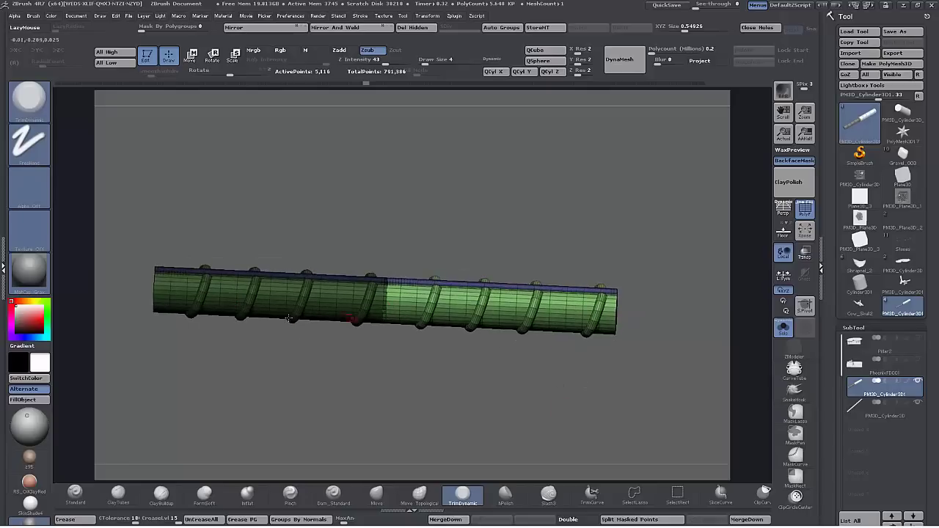
Follow the repeated duplication of the ribbed segments through undo history state 51 and review the full-length rod.
{"action": "left_click", "coordinate": [373, 84]}
{"action": "left_click", "coordinate": [380, 84]}
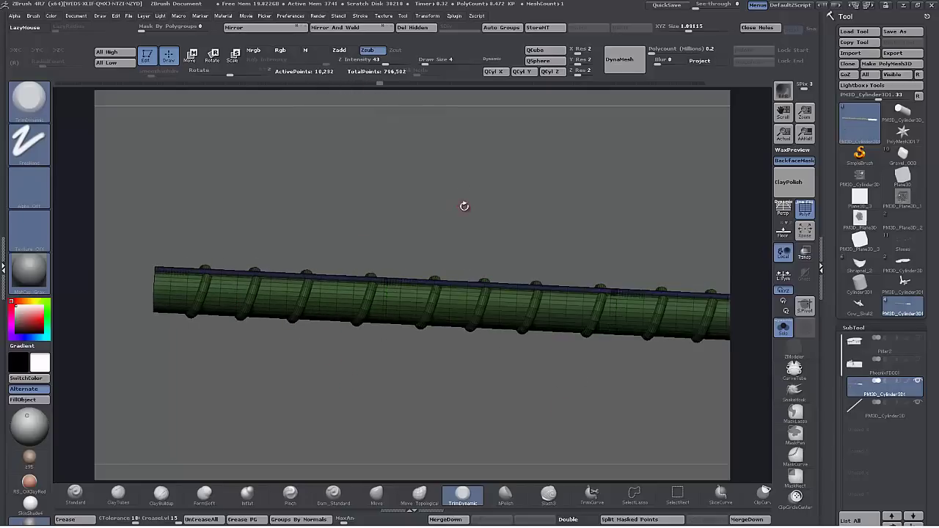
{"action": "left_click_drag", "start_coordinate": [463, 205], "coordinate": [456, 187], "text": "alt"}
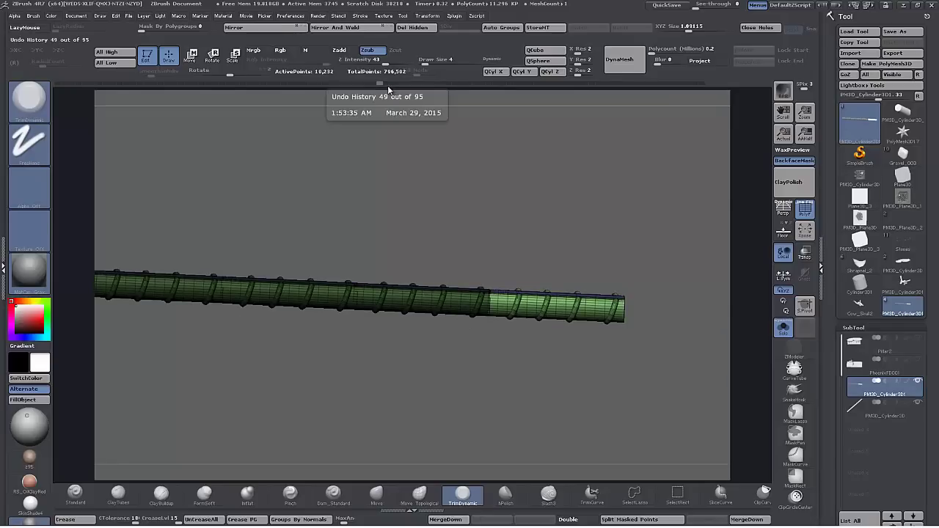
{"action": "left_click", "coordinate": [387, 84]}
{"action": "left_click", "coordinate": [394, 84]}
{"action": "left_click_drag", "start_coordinate": [438, 187], "coordinate": [430, 158], "text": "alt"}
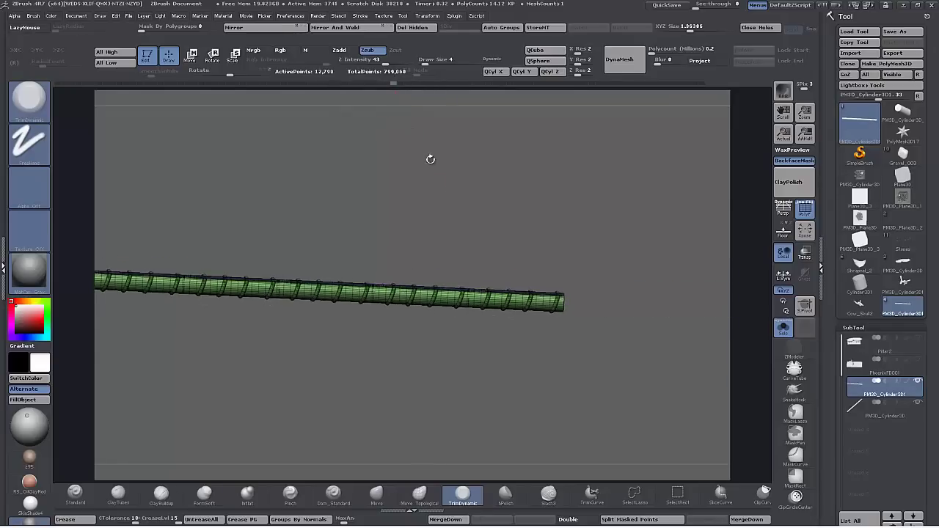
{"action": "left_click_drag", "start_coordinate": [327, 208], "coordinate": [415, 231], "text": "alt"}
Step the undo history past state 52 to the rod's denser remeshed version and view its whole length.
{"action": "left_click", "coordinate": [402, 85]}
{"action": "left_click", "coordinate": [407, 85]}
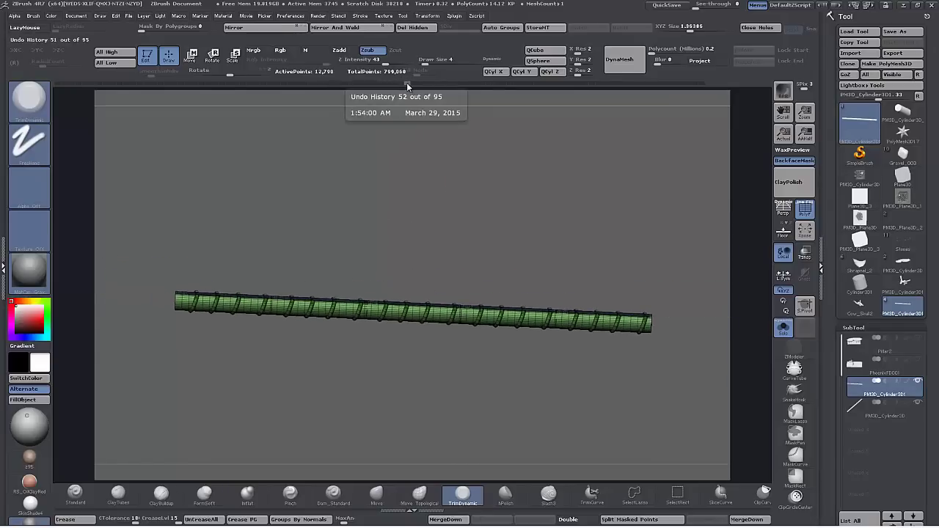
{"action": "left_click", "coordinate": [413, 85]}
{"action": "left_click", "coordinate": [421, 86]}
{"action": "left_click_drag", "start_coordinate": [422, 86], "coordinate": [445, 86]}
{"action": "left_click", "coordinate": [448, 84]}
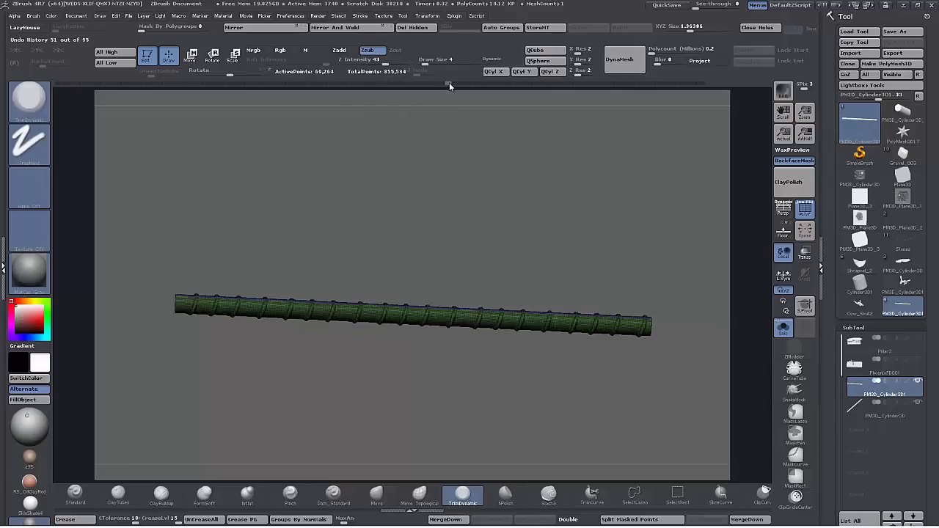
{"action": "left_click_drag", "start_coordinate": [441, 211], "coordinate": [445, 156], "text": "alt"}
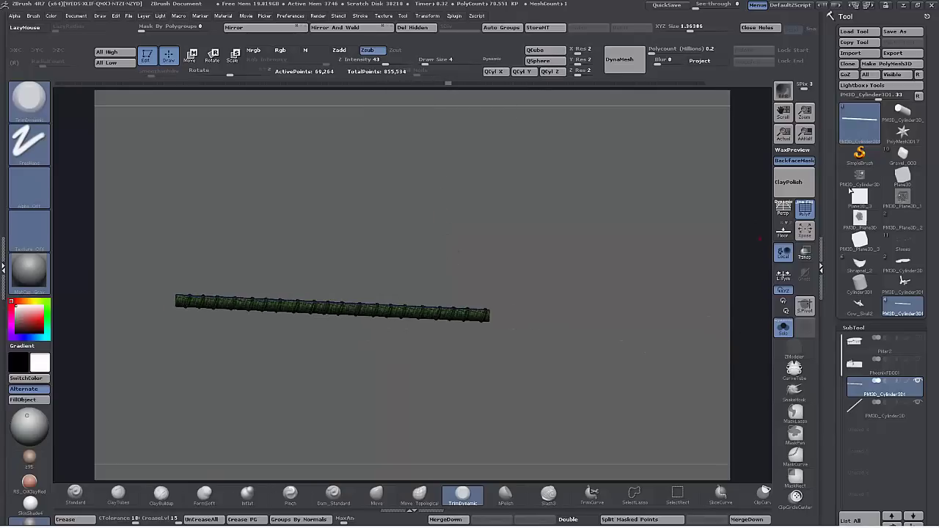
Turn off the PolyFrame display and restore the rod's subdivided version near the end of the undo history.
{"action": "left_click", "coordinate": [805, 211]}
{"action": "left_click_drag", "start_coordinate": [541, 241], "coordinate": [558, 345], "text": "alt"}
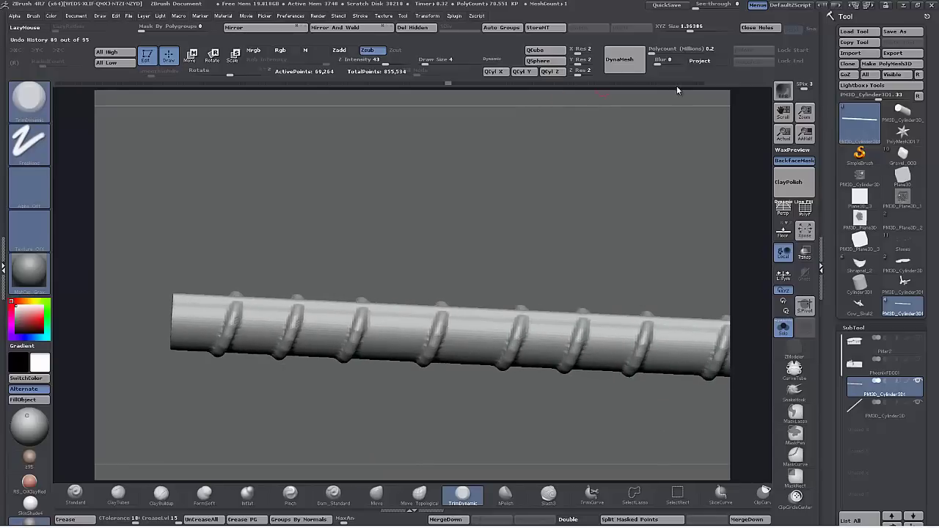
{"action": "left_click", "coordinate": [701, 84]}
Examine the finished ribbed rod along its length and from its end.
{"action": "mouse_move", "coordinate": [550, 234]}
{"action": "left_mouse_down"}
{"action": "mouse_move", "coordinate": [451, 234]}
{"action": "mouse_move", "coordinate": [493, 226]}
{"action": "mouse_move", "coordinate": [437, 223]}
{"action": "mouse_move", "coordinate": [392, 193]}
{"action": "mouse_move", "coordinate": [378, 223]}
{"action": "mouse_move", "coordinate": [406, 224]}
{"action": "mouse_move", "coordinate": [432, 172]}
{"action": "mouse_move", "coordinate": [442, 225]}
{"action": "left_mouse_up"}
{"action": "left_click_drag", "start_coordinate": [468, 259], "coordinate": [467, 135], "text": "alt"}
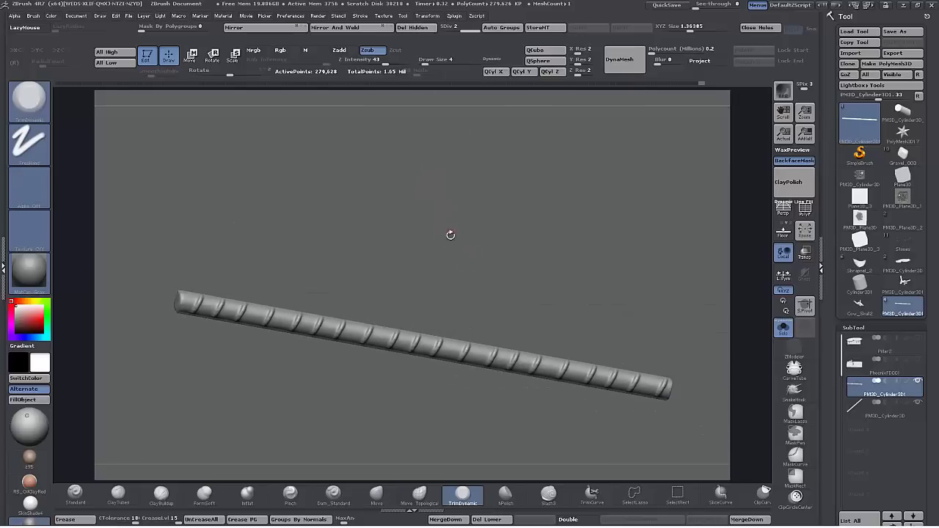
{"action": "left_click_drag", "start_coordinate": [451, 235], "coordinate": [450, 135], "text": "alt"}
{"action": "left_click_drag", "start_coordinate": [394, 302], "coordinate": [380, 262]}
{"action": "left_click_drag", "start_coordinate": [417, 298], "coordinate": [523, 269], "text": "alt"}
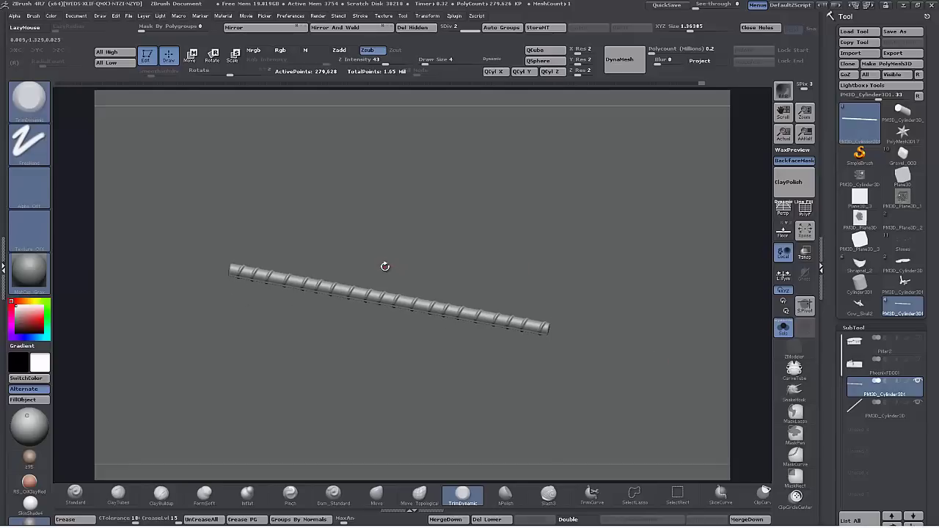
{"action": "left_click_drag", "start_coordinate": [385, 266], "coordinate": [435, 280]}
{"action": "mouse_move", "coordinate": [347, 319]}
{"action": "left_mouse_down", "text": "alt"}
{"action": "mouse_move", "coordinate": [494, 317]}
{"action": "mouse_move", "coordinate": [512, 371]}
{"action": "mouse_move", "coordinate": [547, 346]}
{"action": "mouse_move", "coordinate": [489, 355]}
{"action": "mouse_move", "coordinate": [507, 373]}
{"action": "left_mouse_up", "text": "alt"}
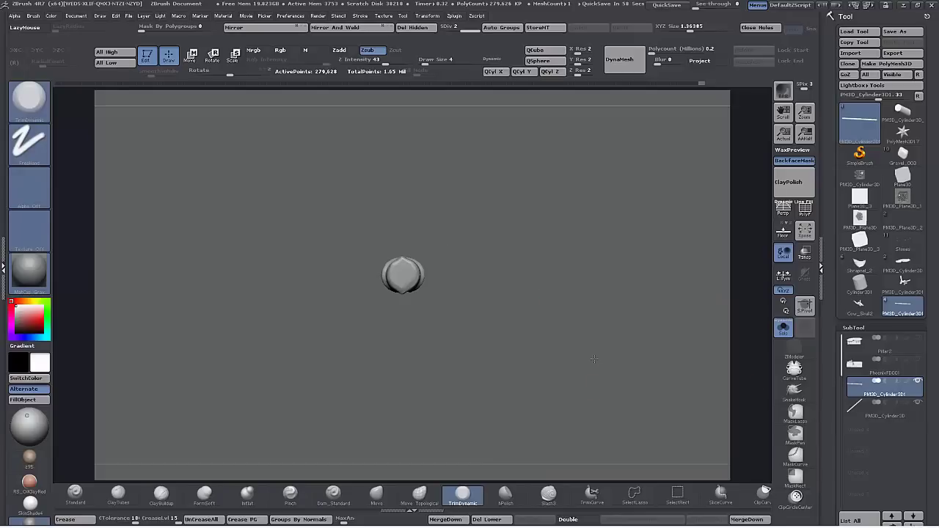
{"action": "left_click_drag", "start_coordinate": [595, 361], "coordinate": [600, 353]}
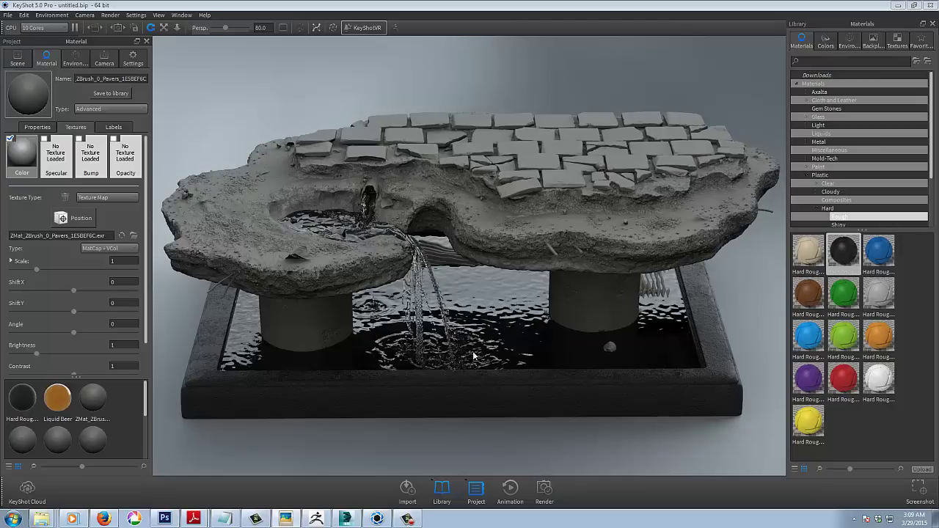
Switch to 3ds Max with the Diarama_recover_recover.max water scene open.
{"action": "left_click", "coordinate": [347, 519]}
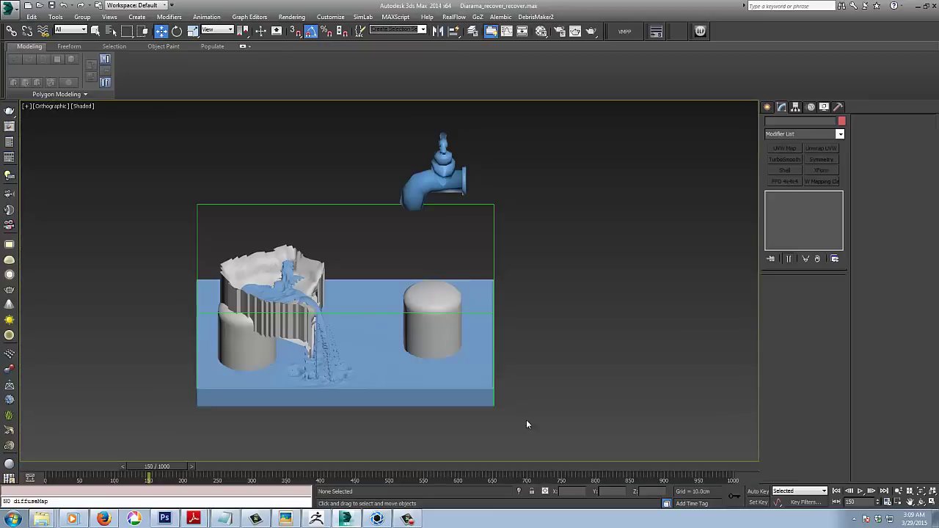
Switch to ZBrush and make the Roofing_6 tool active.
{"action": "middle_click_drag", "start_coordinate": [572, 344], "coordinate": [673, 322]}
{"action": "scroll", "coordinate": [602, 342], "scroll_direction": "up", "scroll_amount": 3}
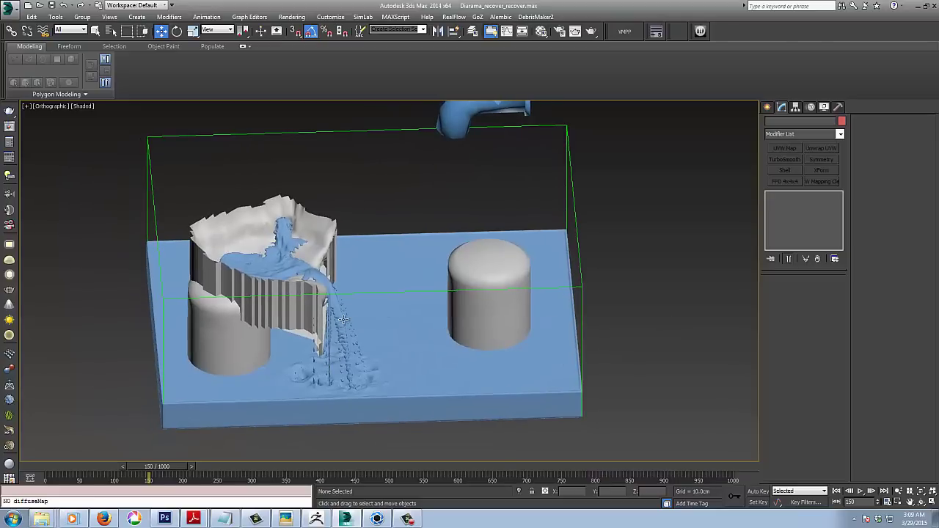
{"action": "left_click", "coordinate": [316, 519]}
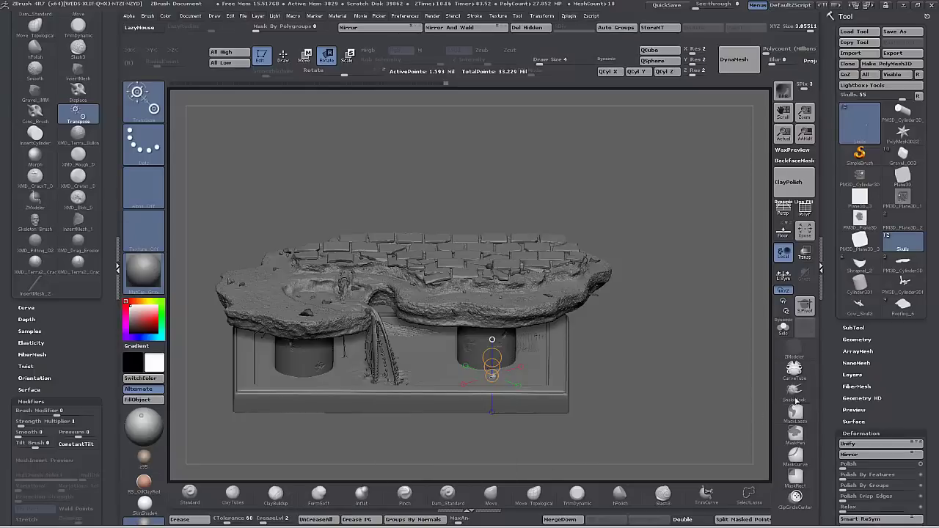
{"action": "left_click_drag", "start_coordinate": [833, 391], "coordinate": [833, 388]}
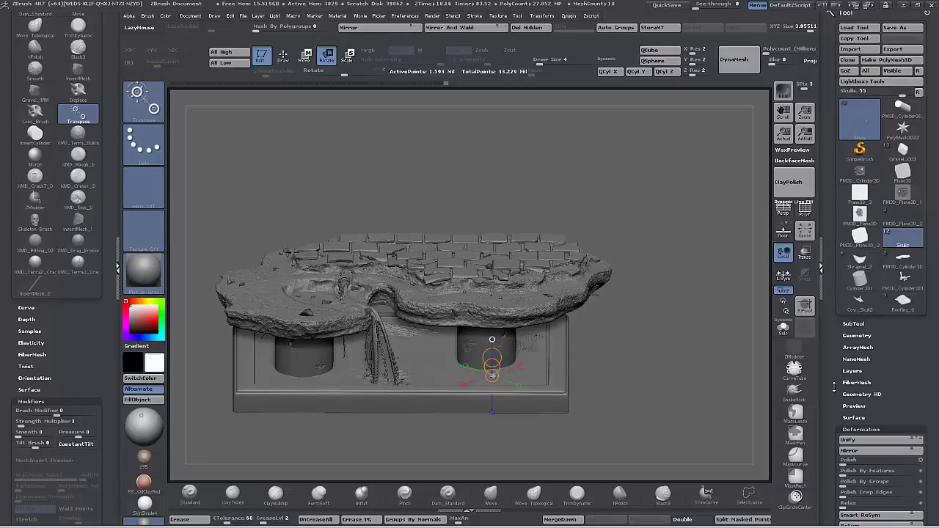
{"action": "left_click", "coordinate": [897, 305]}
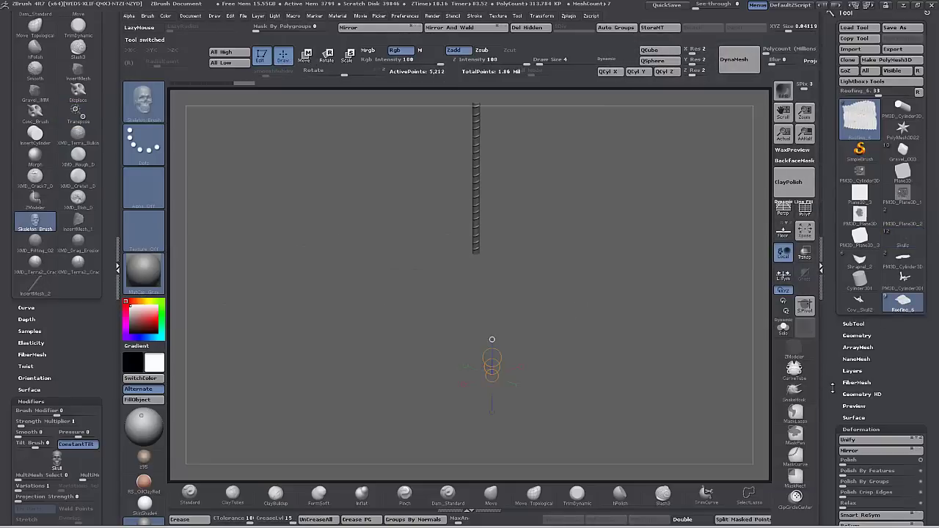
Select the PhoenixFD001 water subtool, isolate it with Solo and view the water mesh from above.
{"action": "scroll", "coordinate": [834, 383], "scroll_direction": "down", "scroll_amount": 5}
{"action": "left_click_drag", "start_coordinate": [836, 314], "coordinate": [835, 421]}
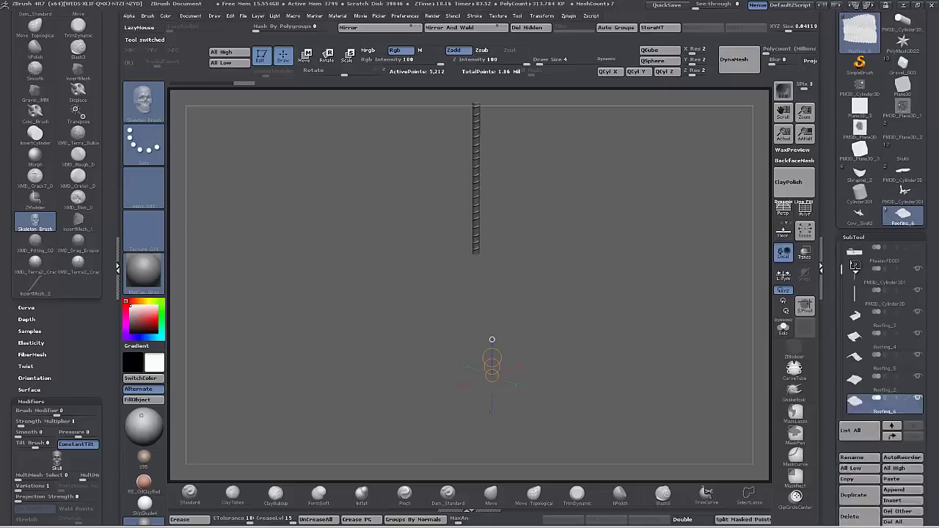
{"action": "left_click", "coordinate": [853, 264]}
{"action": "left_click", "coordinate": [880, 145]}
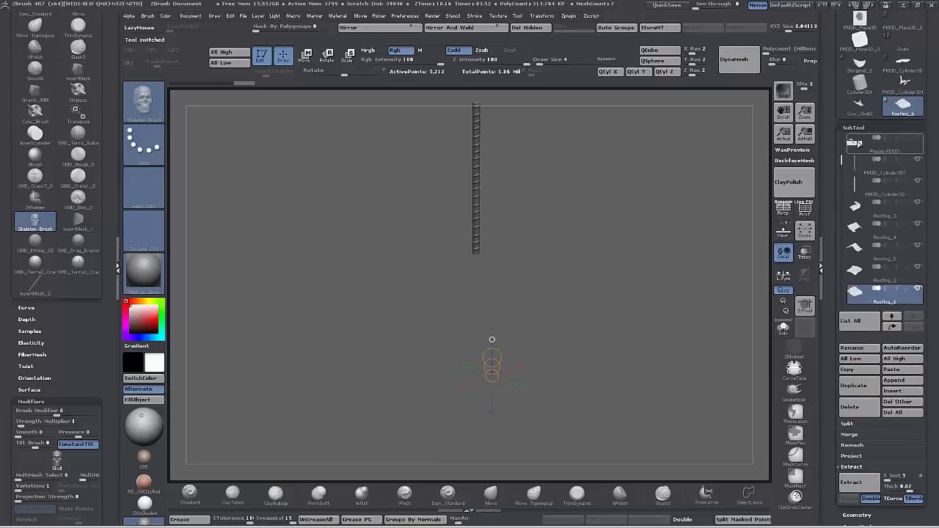
{"action": "left_click_drag", "start_coordinate": [622, 322], "coordinate": [674, 279], "text": "alt"}
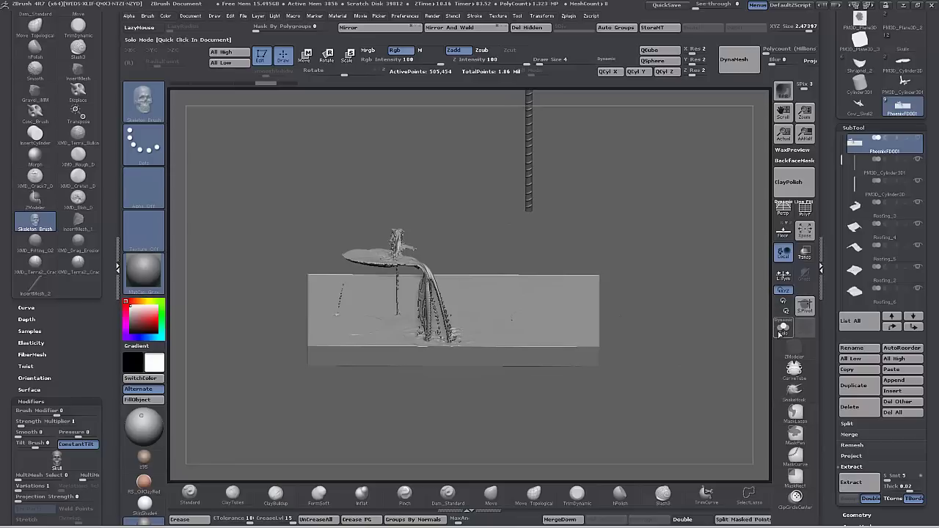
{"action": "left_click", "coordinate": [783, 328]}
{"action": "left_click_drag", "start_coordinate": [675, 312], "coordinate": [732, 311]}
{"action": "left_click_drag", "start_coordinate": [711, 397], "coordinate": [735, 296], "text": "alt"}
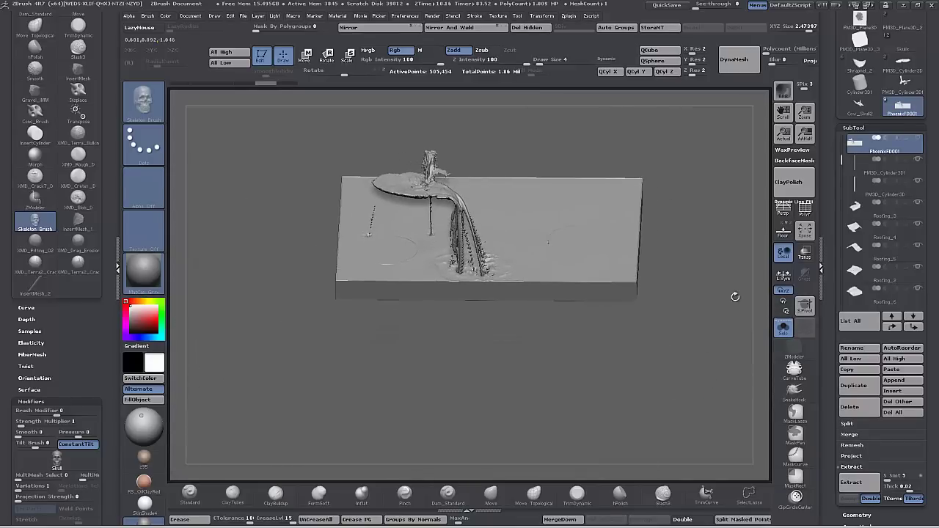
Select the Pillar2 subtool and view its framed base, two pillars and sculpted basin top.
{"action": "left_click_drag", "start_coordinate": [842, 160], "coordinate": [842, 149]}
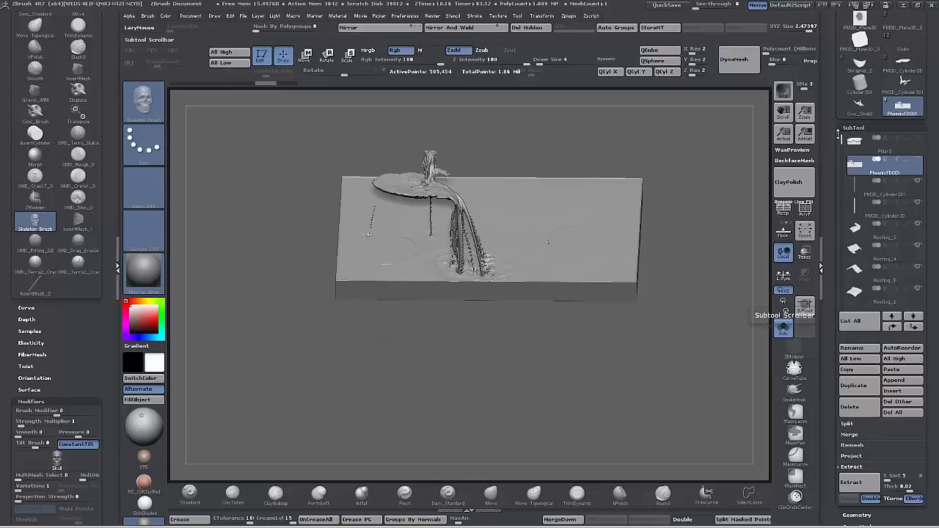
{"action": "left_click", "coordinate": [858, 146]}
{"action": "left_click_drag", "start_coordinate": [491, 355], "coordinate": [437, 438], "text": "alt"}
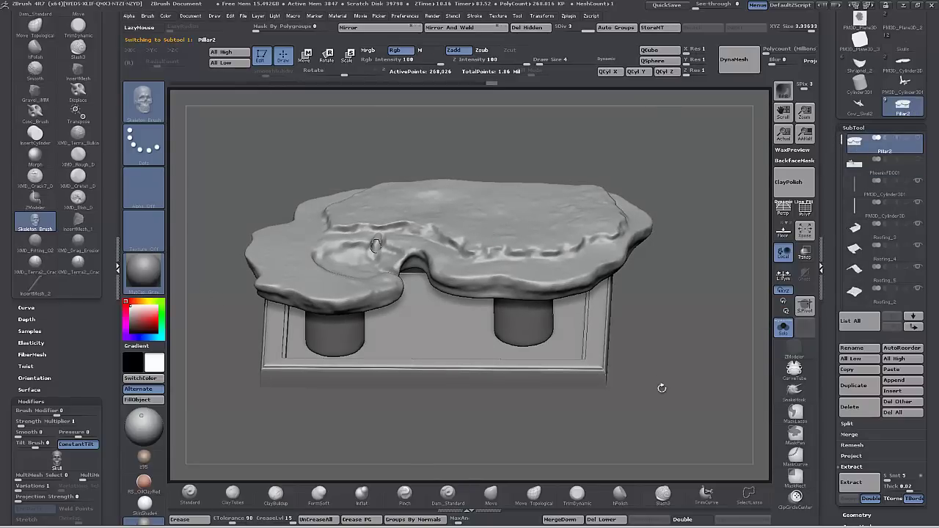
{"action": "left_click_drag", "start_coordinate": [662, 388], "coordinate": [647, 373]}
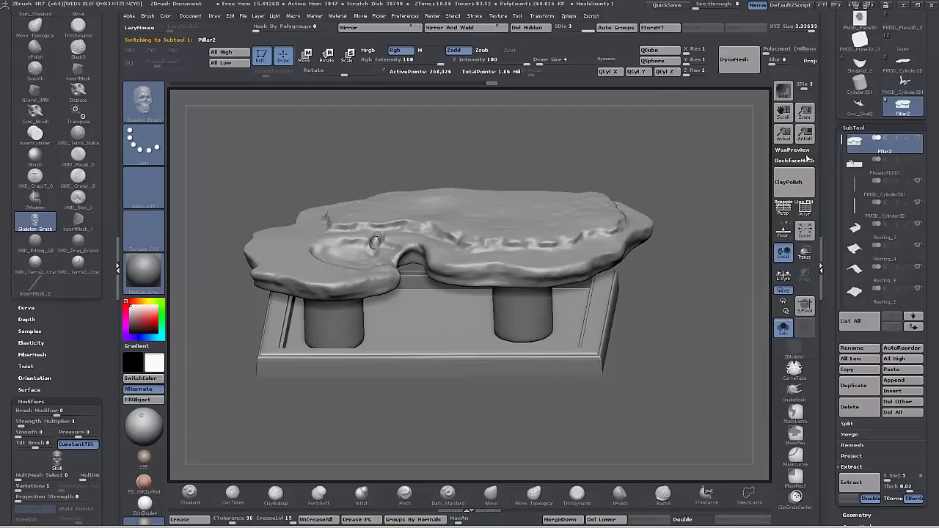
{"action": "left_click_drag", "start_coordinate": [687, 287], "coordinate": [692, 305]}
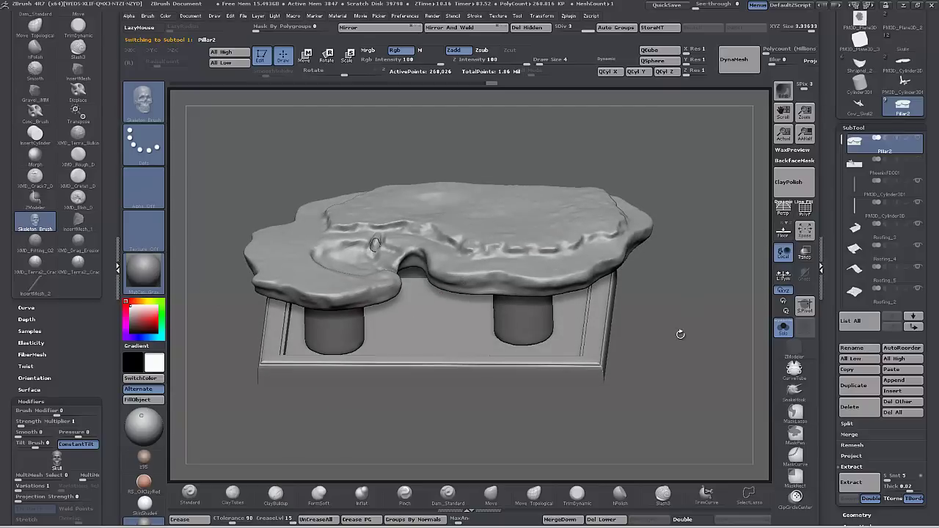
{"action": "left_click_drag", "start_coordinate": [679, 331], "coordinate": [660, 326]}
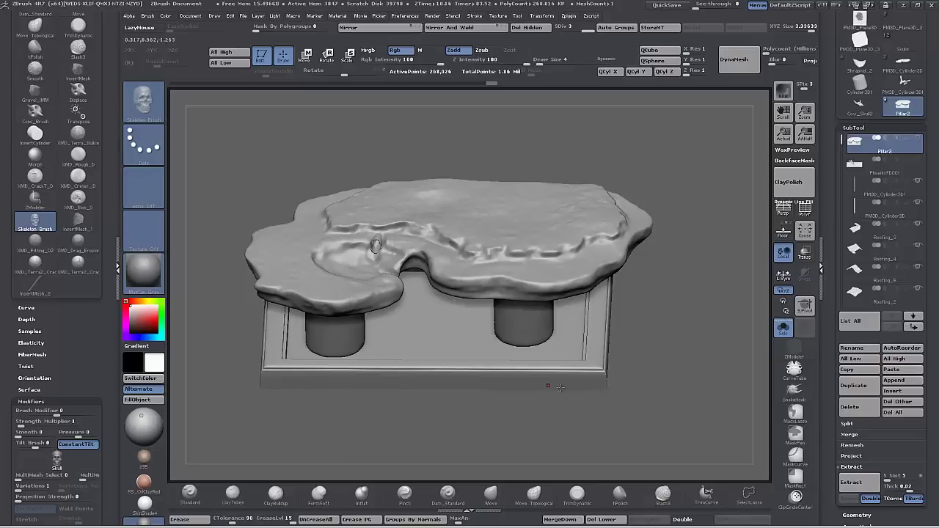
Switch back to 3ds Max and examine the water flowing out of the basin onto the base from several angles.
{"action": "key", "text": "super"}
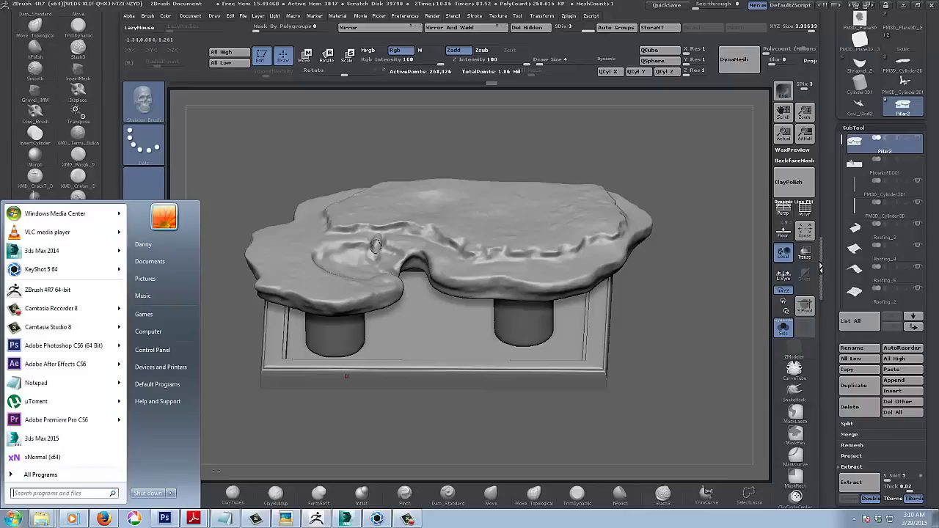
{"action": "left_click", "coordinate": [349, 521]}
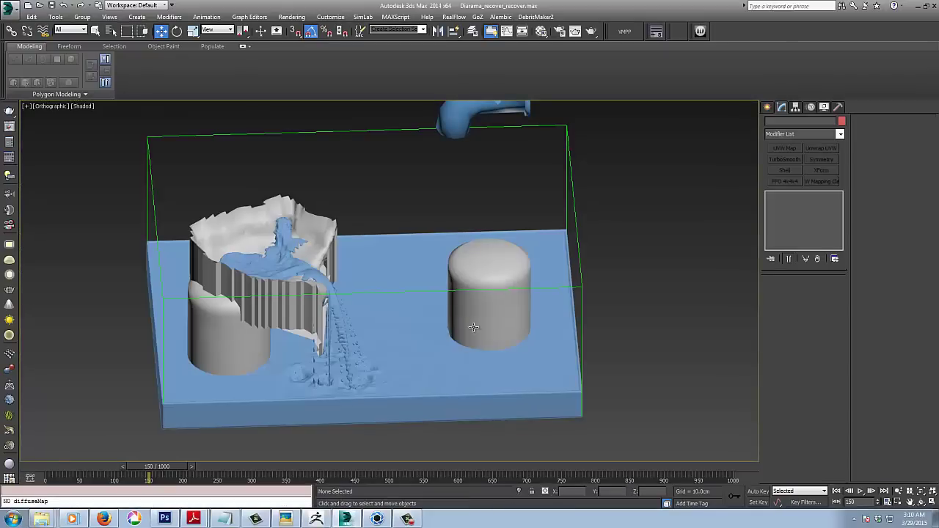
{"action": "mouse_move", "coordinate": [622, 338]}
{"action": "middle_mouse_down"}
{"action": "mouse_move", "coordinate": [633, 325]}
{"action": "mouse_move", "coordinate": [620, 328]}
{"action": "middle_mouse_up"}
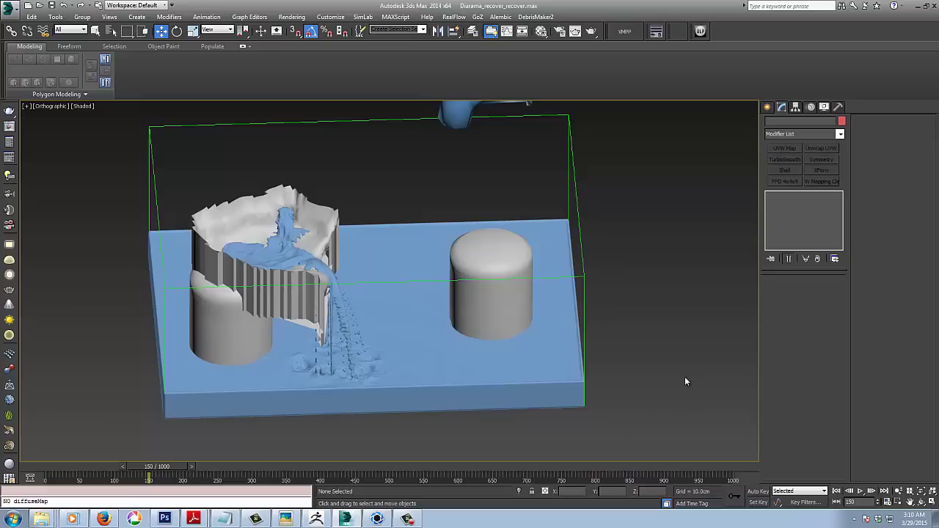
{"action": "middle_click_drag", "start_coordinate": [673, 383], "coordinate": [656, 373], "text": "alt"}
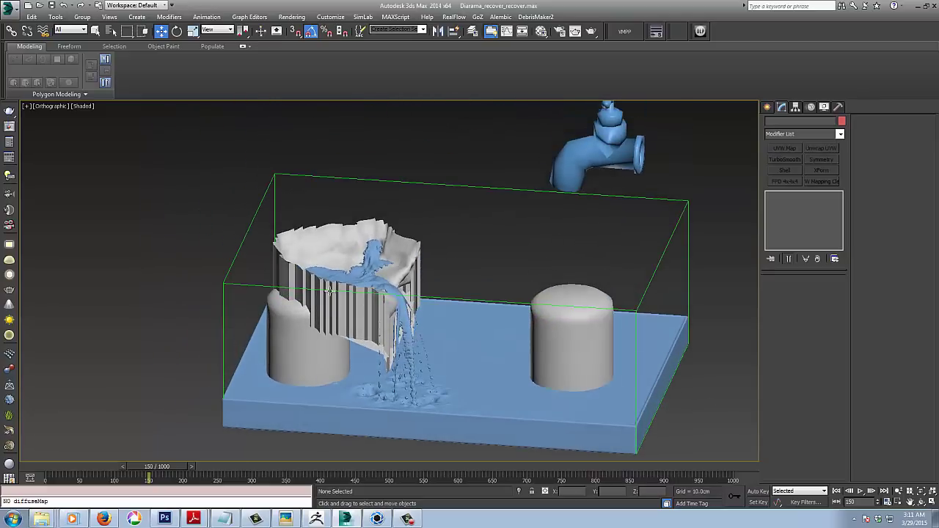
{"action": "middle_click_drag", "start_coordinate": [345, 300], "coordinate": [134, 357]}
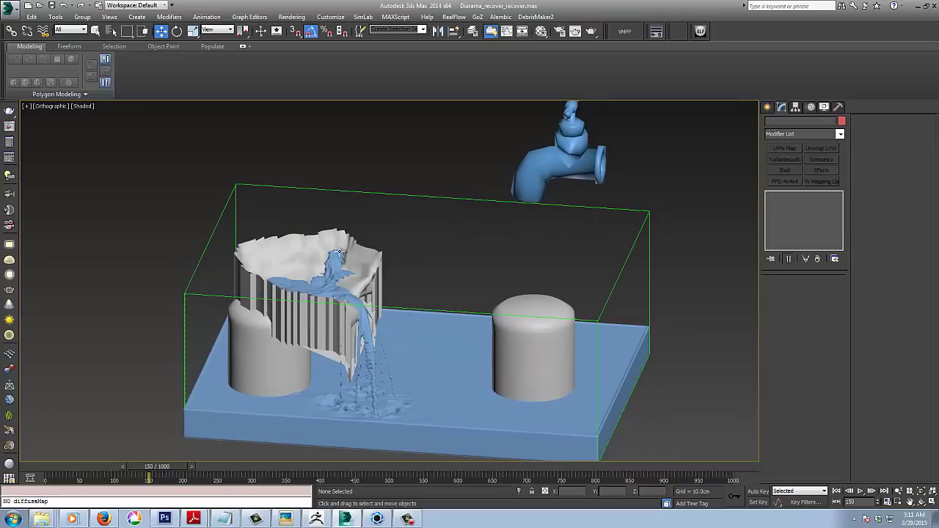
{"action": "middle_click_drag", "start_coordinate": [117, 342], "coordinate": [92, 301], "text": "alt"}
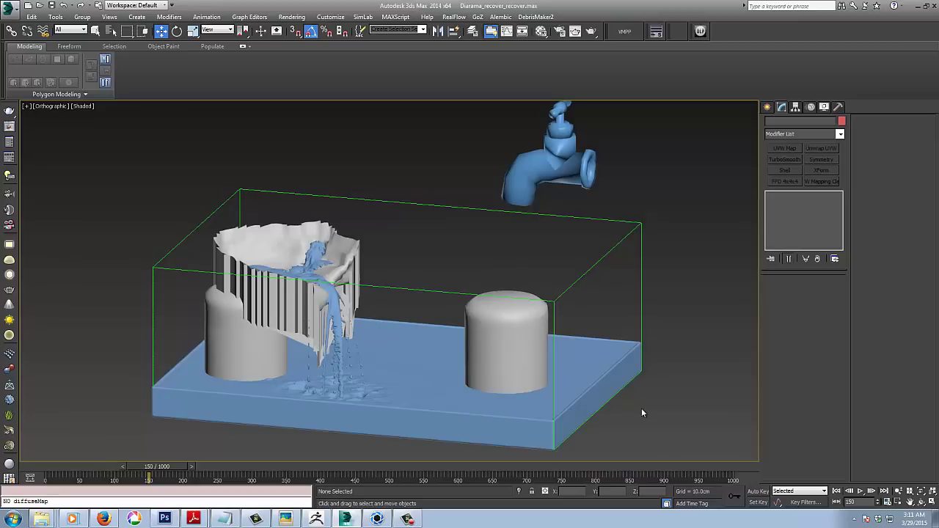
{"action": "middle_click_drag", "start_coordinate": [642, 413], "coordinate": [645, 404], "text": "alt"}
{"action": "middle_click_drag", "start_coordinate": [655, 334], "coordinate": [661, 258]}
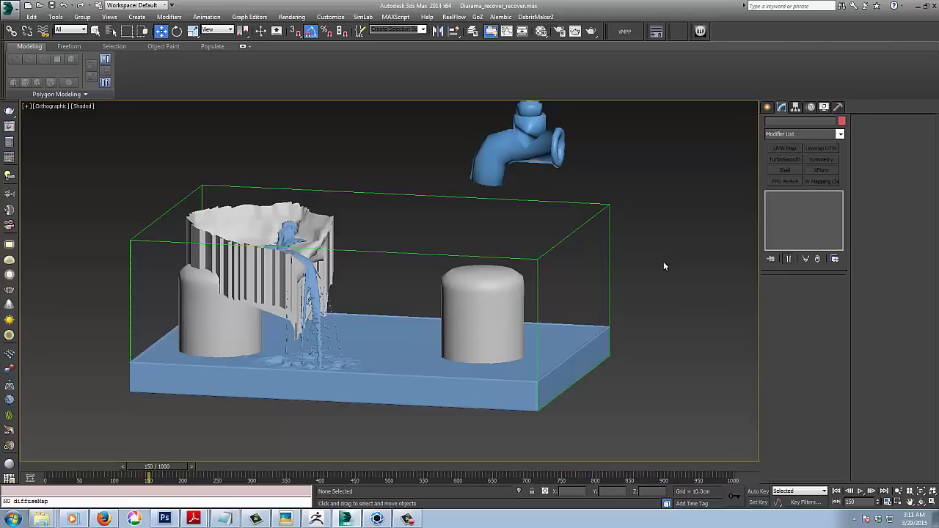
{"action": "middle_click_drag", "start_coordinate": [639, 419], "coordinate": [637, 427], "text": "alt"}
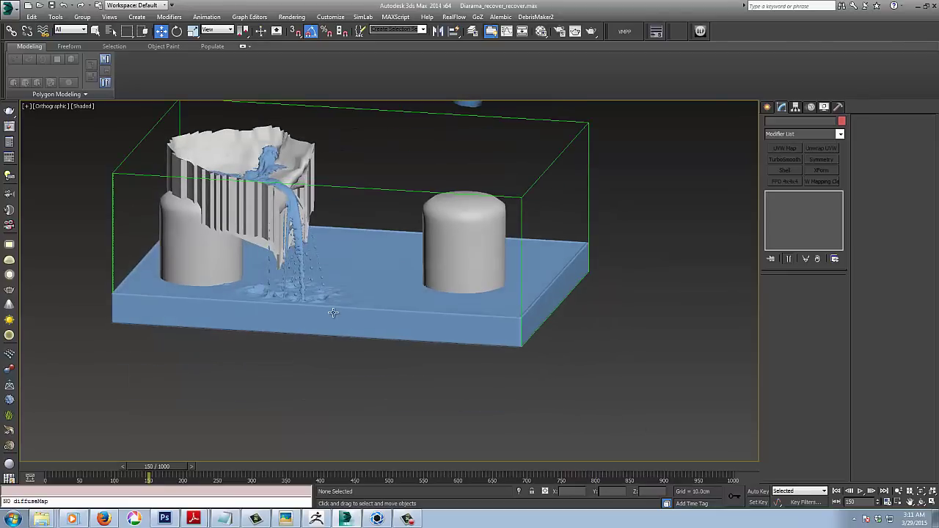
{"action": "middle_click_drag", "start_coordinate": [258, 392], "coordinate": [297, 405]}
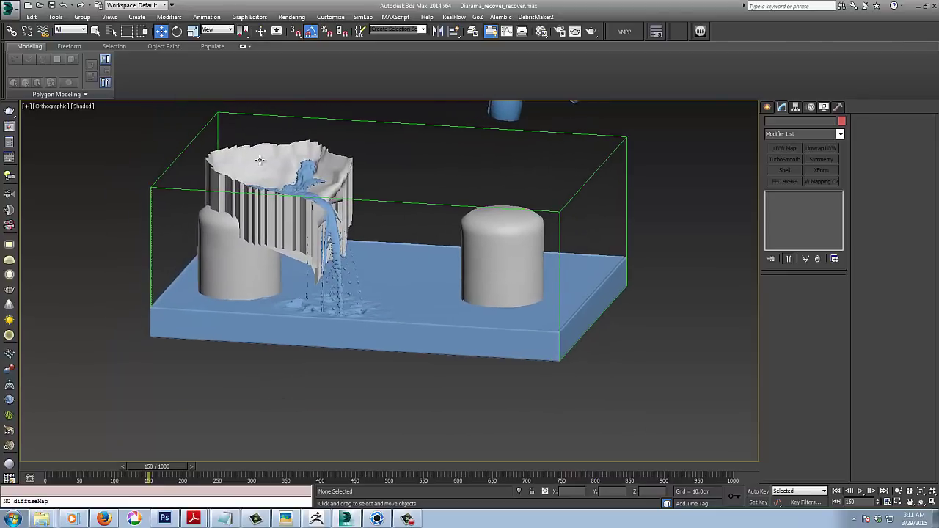
{"action": "middle_click_drag", "start_coordinate": [685, 275], "coordinate": [715, 320]}
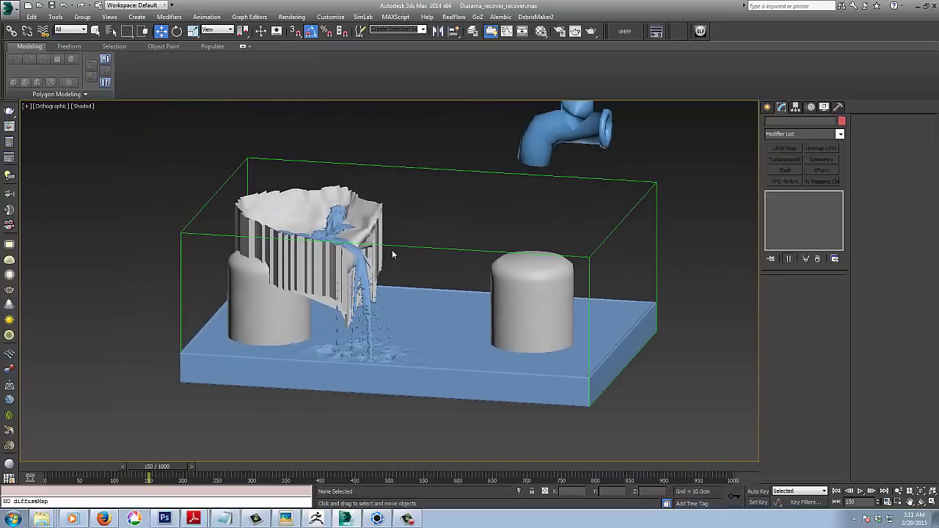
Select the Pillar2 mesh's polygons with material ID 3 and inspect them at the top of the water jet.
{"action": "left_click", "coordinate": [315, 205]}
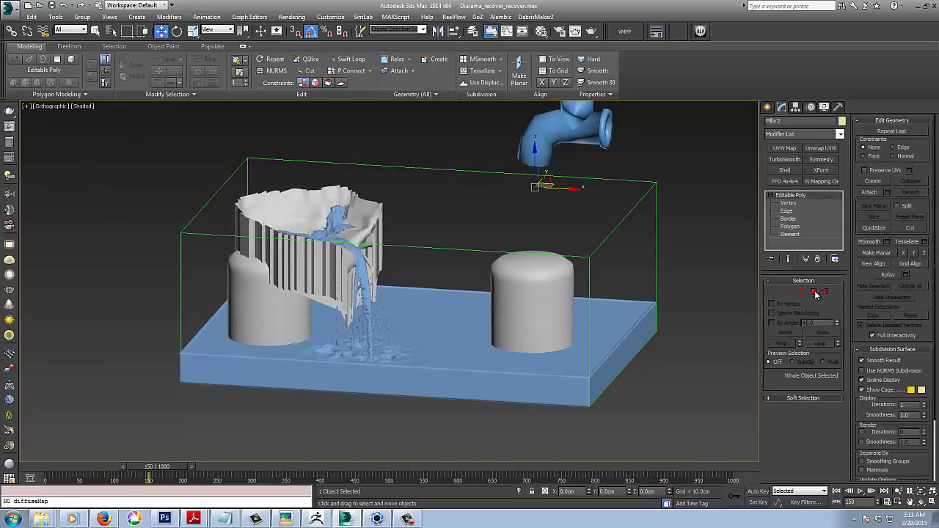
{"action": "left_click", "coordinate": [814, 293]}
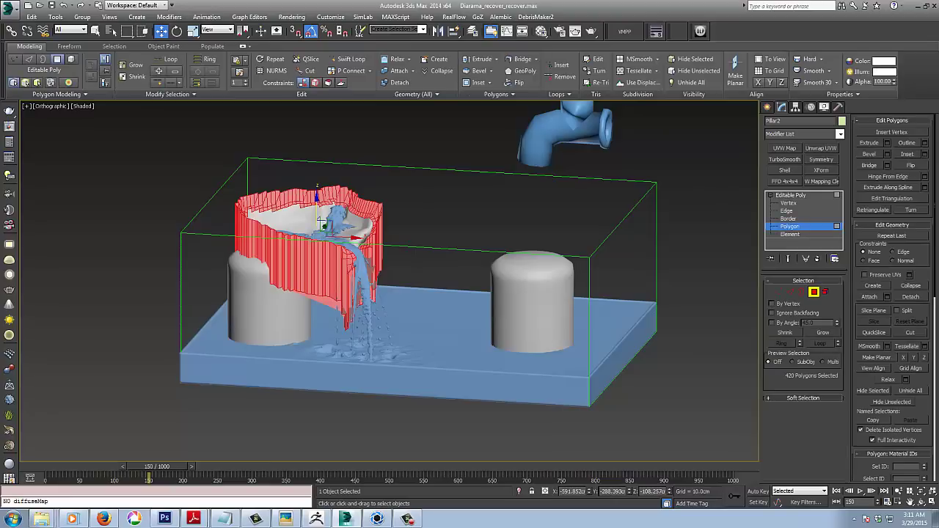
{"action": "scroll", "coordinate": [853, 429], "scroll_direction": "down", "scroll_amount": 3}
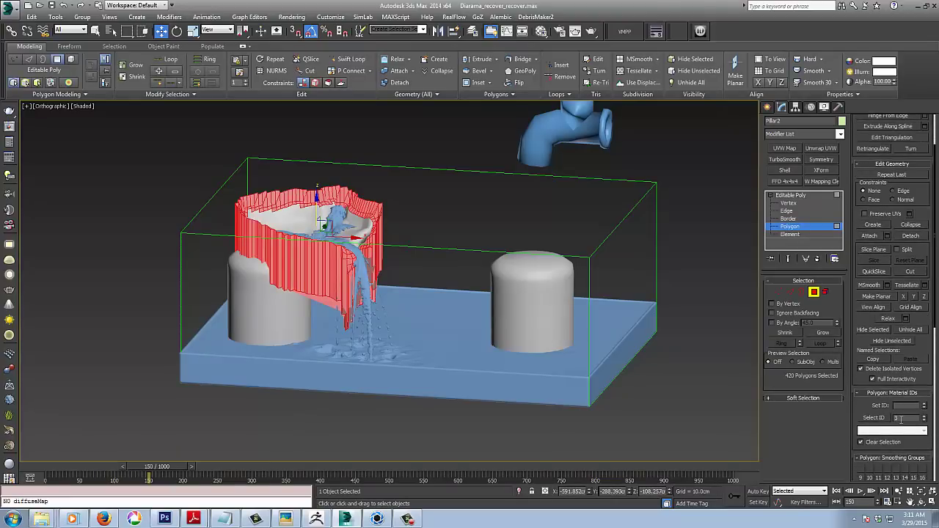
{"action": "left_click", "coordinate": [875, 417]}
{"action": "middle_click_drag", "start_coordinate": [149, 245], "coordinate": [132, 273], "text": "alt"}
{"action": "scroll", "coordinate": [125, 258], "scroll_direction": "up", "scroll_amount": 3}
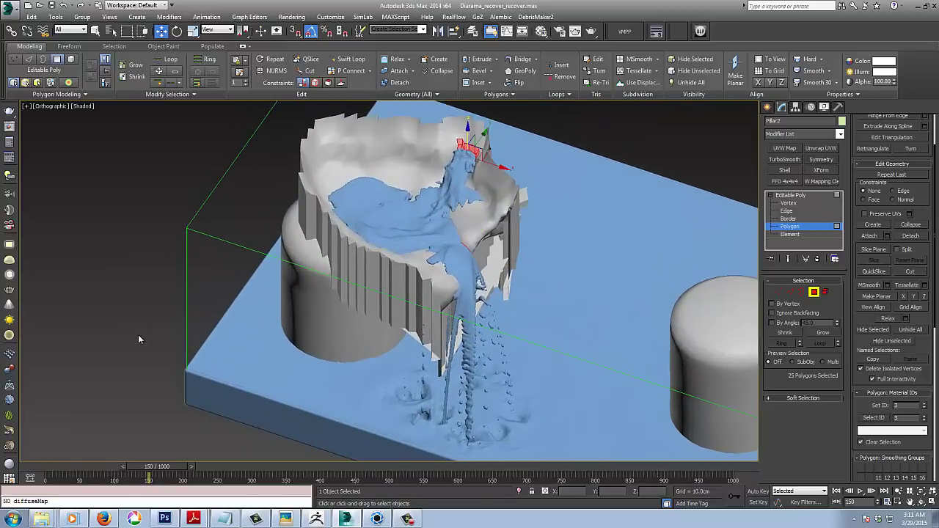
{"action": "middle_click_drag", "start_coordinate": [139, 335], "coordinate": [141, 329], "text": "alt"}
{"action": "scroll", "coordinate": [143, 339], "scroll_direction": "up", "scroll_amount": 1}
{"action": "scroll", "coordinate": [142, 339], "scroll_direction": "down", "scroll_amount": 4}
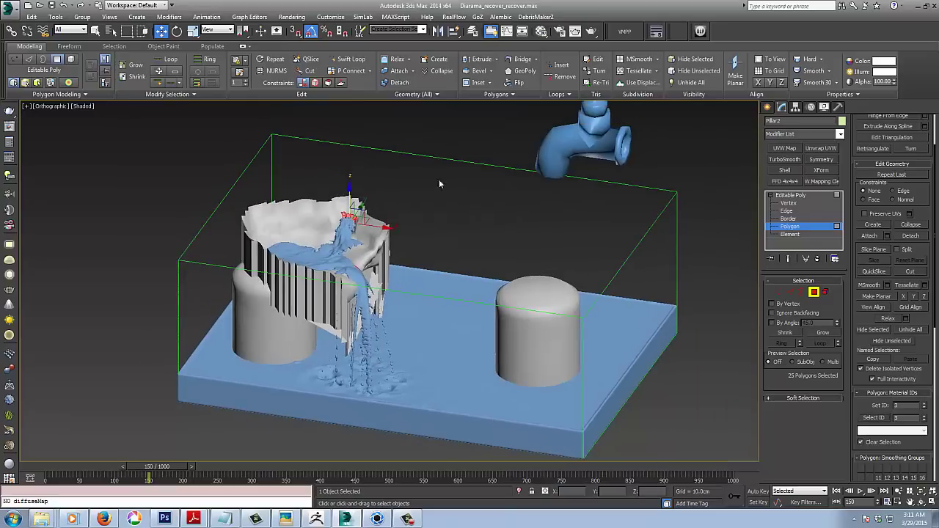
Leave polygon editing on Pillar2 and select the PHXSource001 liquid source beside the faucet.
{"action": "left_click", "coordinate": [791, 195]}
{"action": "left_click", "coordinate": [585, 141]}
{"action": "left_click", "coordinate": [585, 126]}
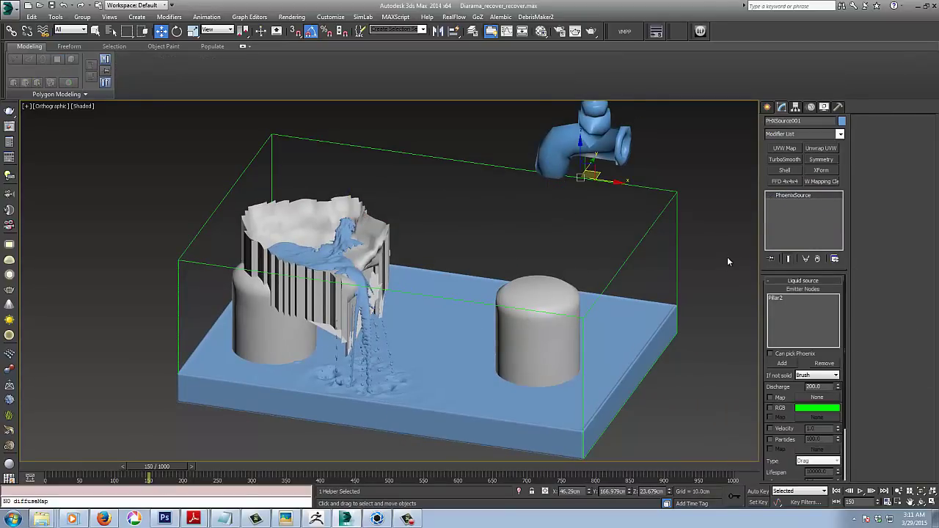
Review the liquid source's emitter node, discharge and polygon ID settings.
{"action": "middle_click_drag", "start_coordinate": [711, 261], "coordinate": [642, 235]}
{"action": "middle_click_drag", "start_coordinate": [659, 285], "coordinate": [644, 262], "text": "alt"}
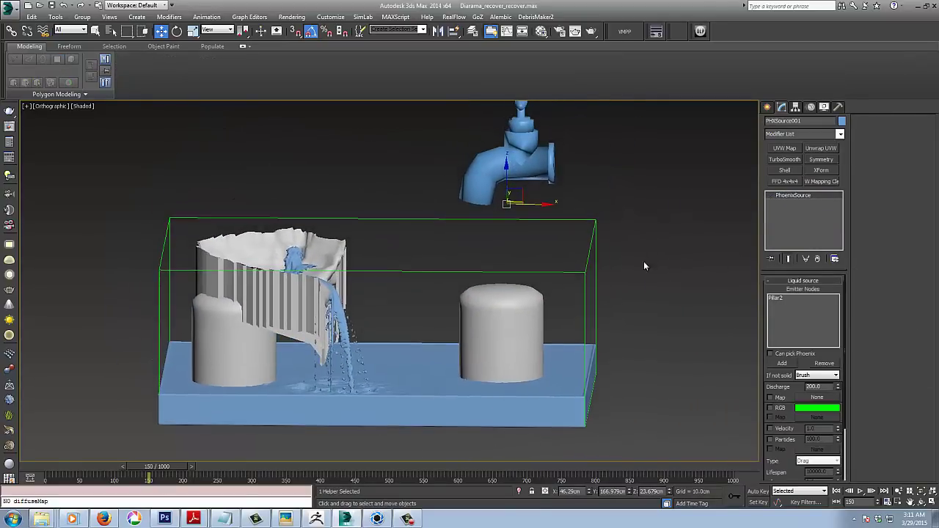
{"action": "scroll", "coordinate": [763, 367], "scroll_direction": "down", "scroll_amount": 2}
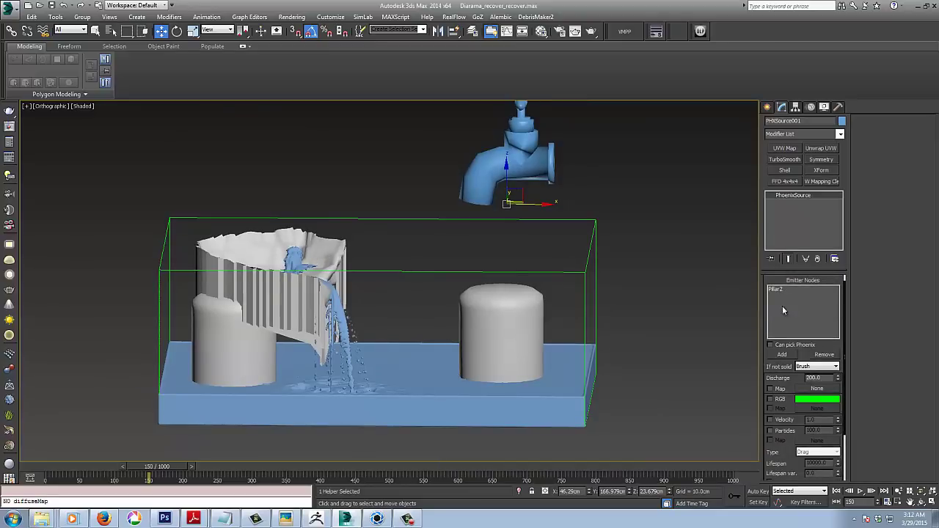
{"action": "scroll", "coordinate": [765, 360], "scroll_direction": "down", "scroll_amount": 5}
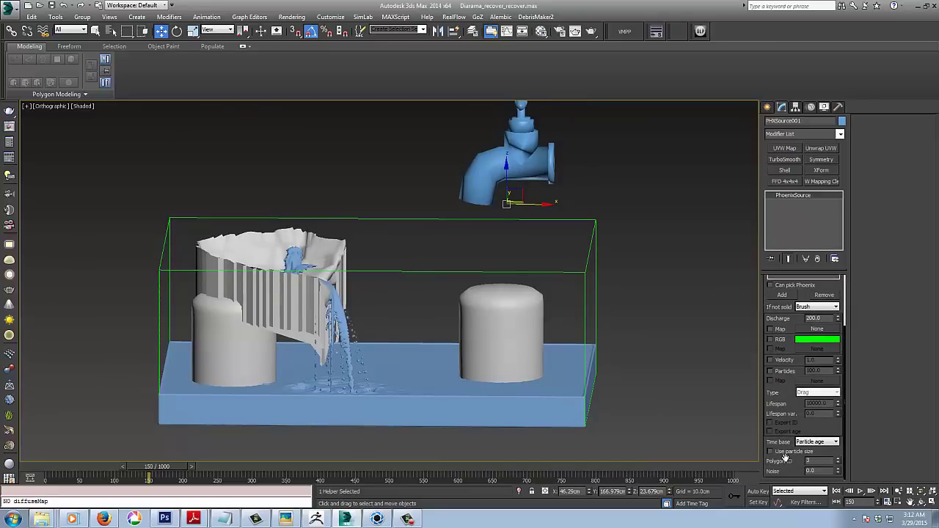
{"action": "scroll", "coordinate": [764, 323], "scroll_direction": "up", "scroll_amount": 5}
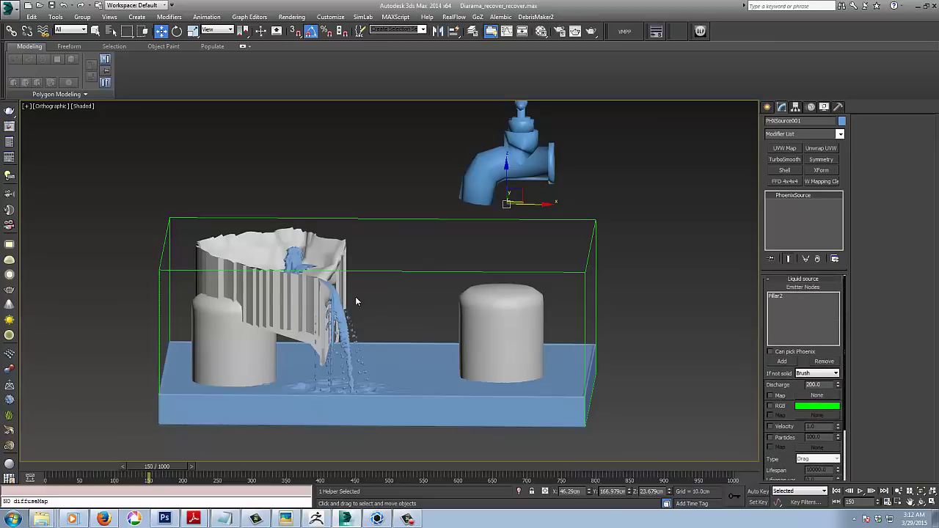
Select the PhoenixFD001 simulator box around the diorama and review its simulation settings down to the cache file content.
{"action": "middle_click_drag", "start_coordinate": [641, 376], "coordinate": [686, 340], "text": "alt"}
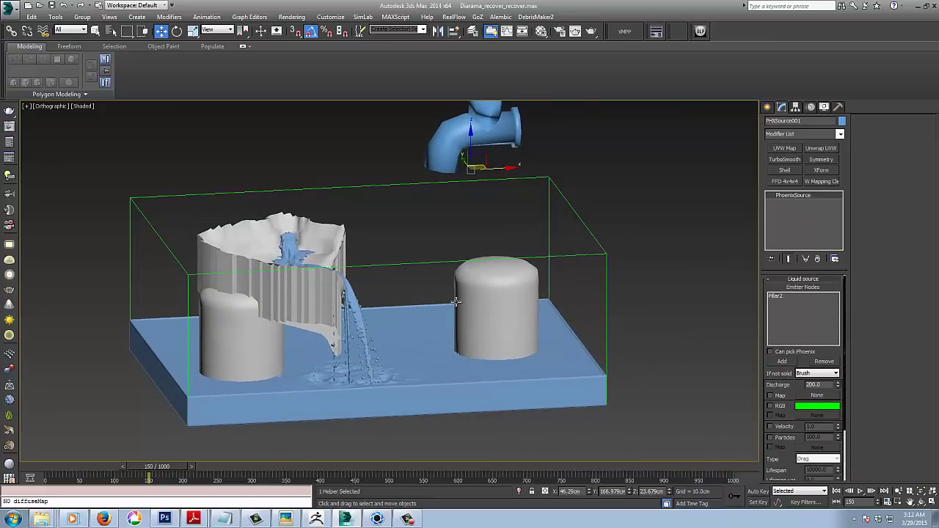
{"action": "left_click_drag", "start_coordinate": [568, 172], "coordinate": [550, 193]}
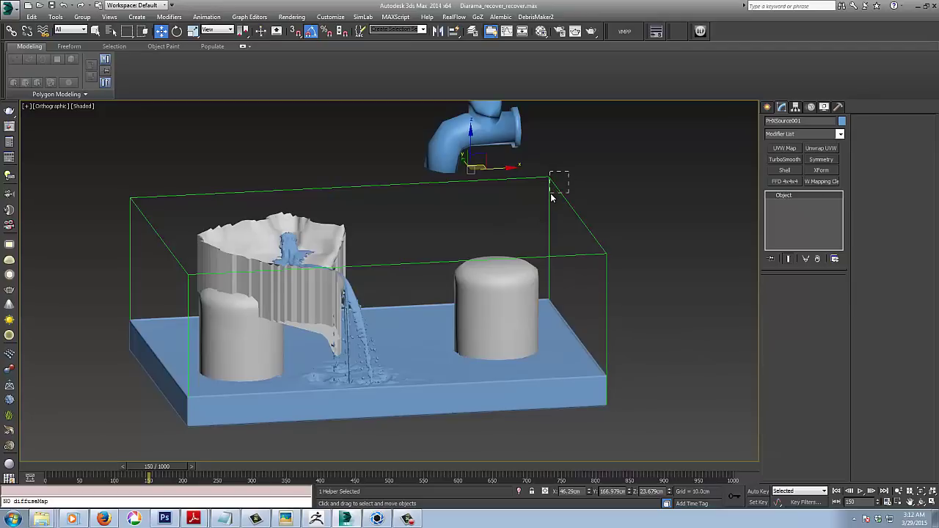
{"action": "left_click", "coordinate": [552, 197]}
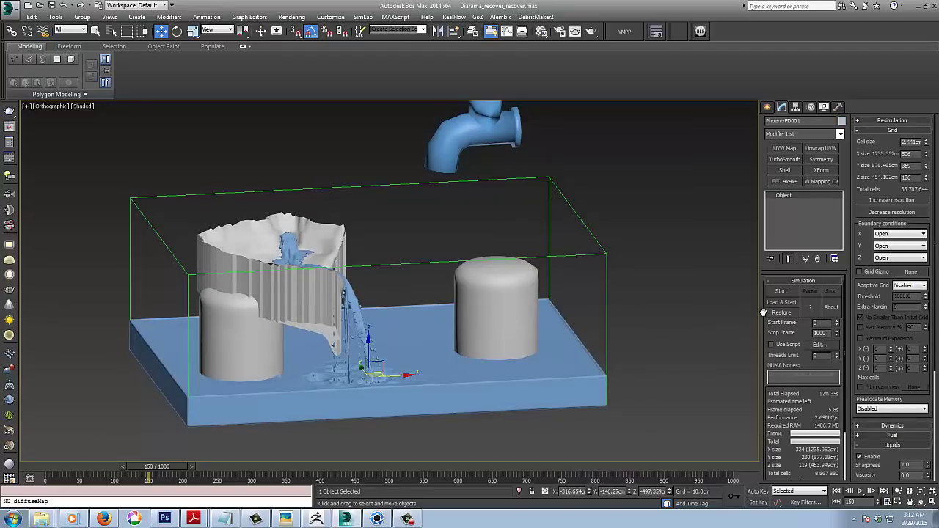
{"action": "left_click_drag", "start_coordinate": [763, 312], "coordinate": [760, 237]}
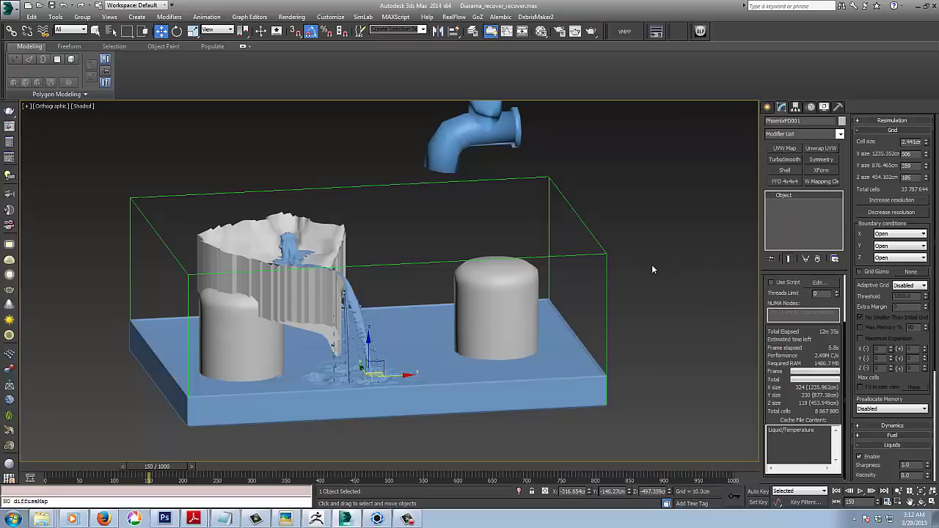
{"action": "middle_click_drag", "start_coordinate": [652, 270], "coordinate": [666, 279]}
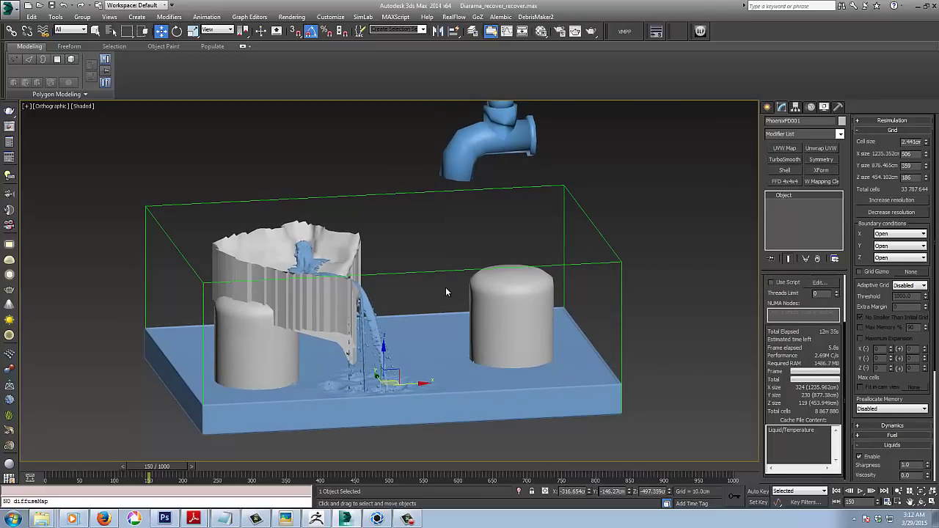
{"action": "middle_click_drag", "start_coordinate": [669, 244], "coordinate": [664, 239]}
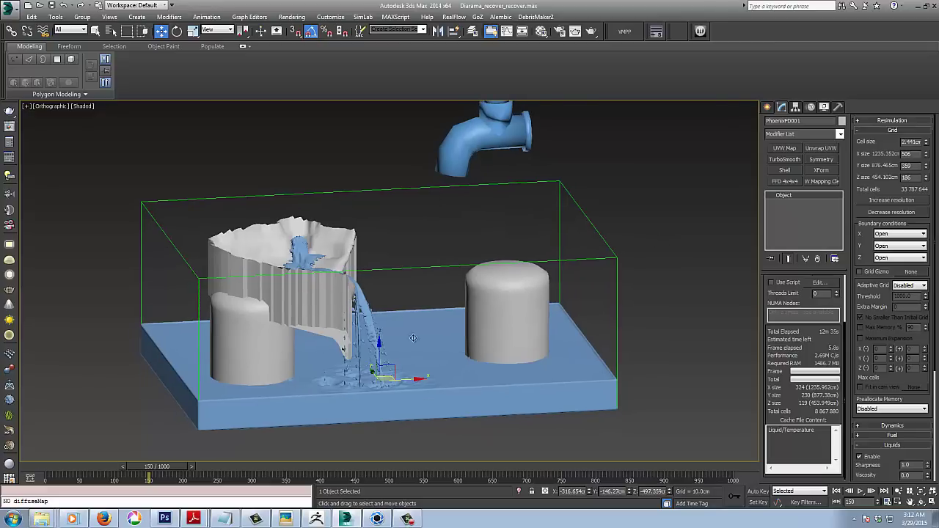
{"action": "middle_click_drag", "start_coordinate": [654, 333], "coordinate": [645, 339], "text": "alt"}
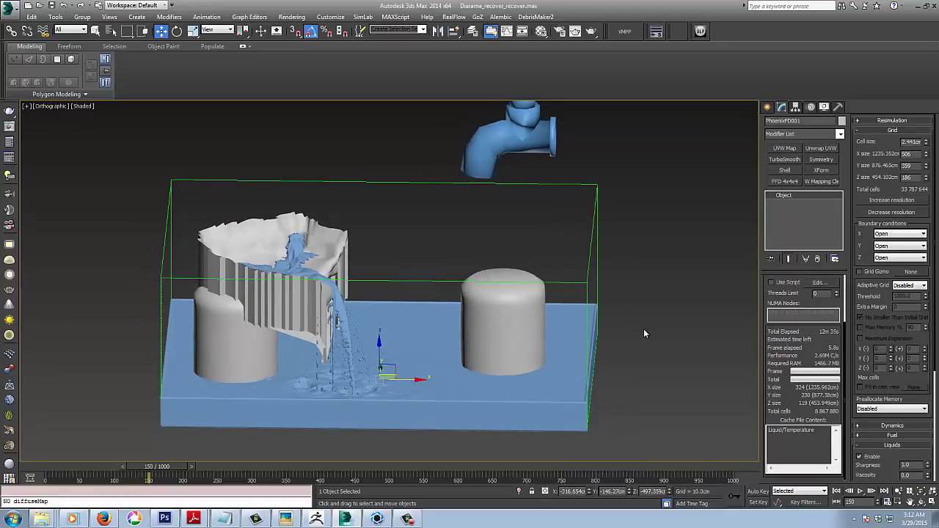
{"action": "mouse_move", "coordinate": [642, 329]}
{"action": "middle_mouse_down", "text": "alt"}
{"action": "mouse_move", "coordinate": [654, 331]}
{"action": "mouse_move", "coordinate": [648, 340]}
{"action": "middle_mouse_up", "text": "alt"}
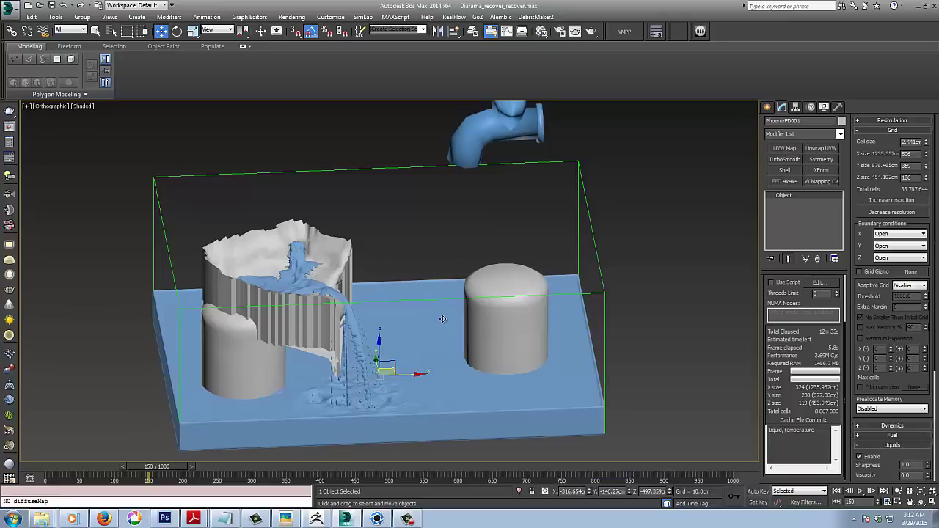
{"action": "middle_click_drag", "start_coordinate": [675, 344], "coordinate": [678, 323]}
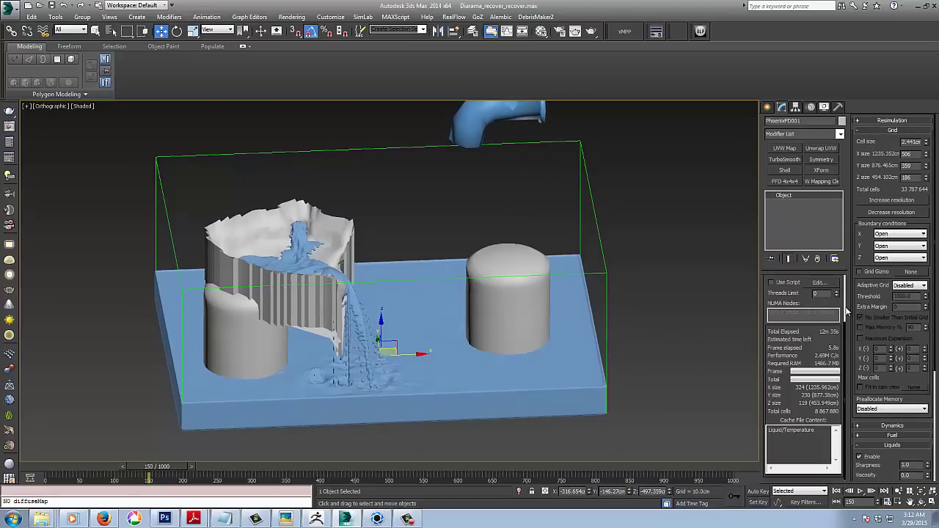
Look through the simulator's grid and liquid settings and bring up its Preview settings to review the mesh display options.
{"action": "mouse_move", "coordinate": [852, 260]}
{"action": "left_mouse_down"}
{"action": "mouse_move", "coordinate": [847, 80]}
{"action": "mouse_move", "coordinate": [846, 259]}
{"action": "left_mouse_up"}
{"action": "left_click_drag", "start_coordinate": [853, 335], "coordinate": [861, 241]}
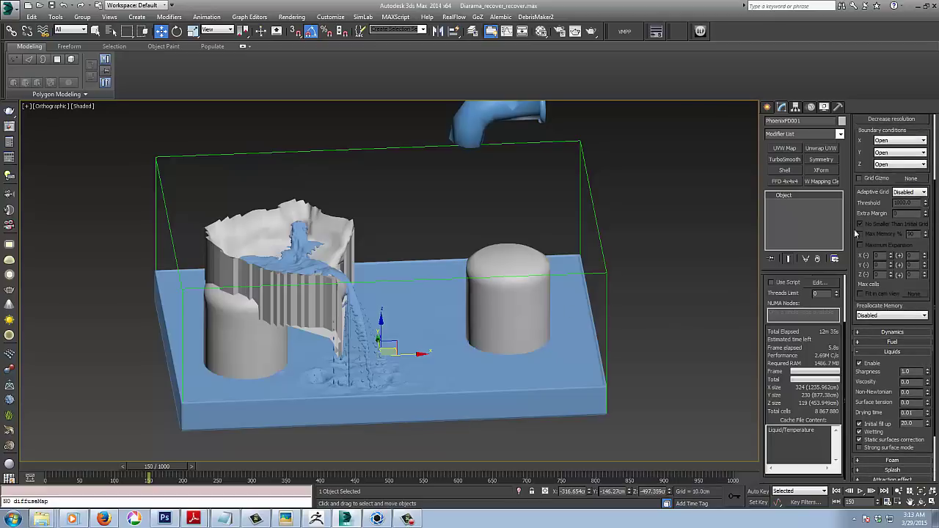
{"action": "right_click", "coordinate": [854, 229]}
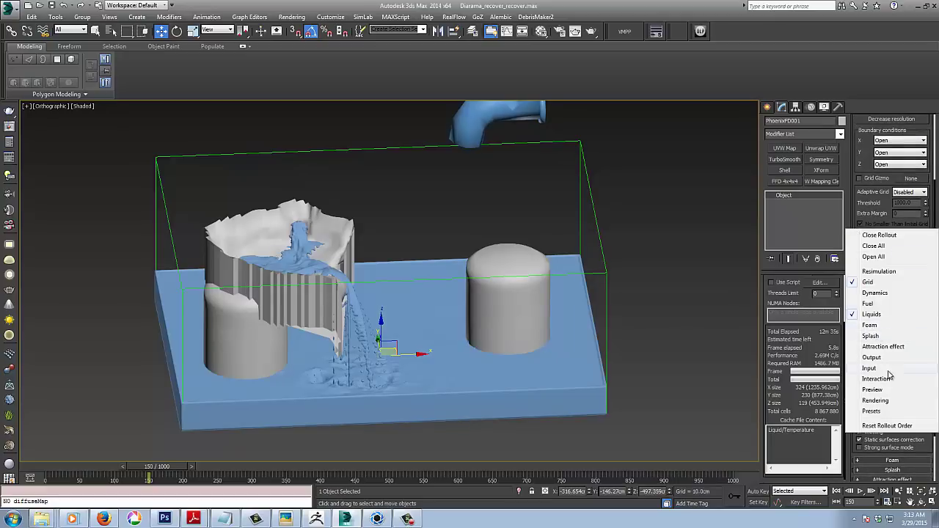
{"action": "left_click", "coordinate": [888, 393]}
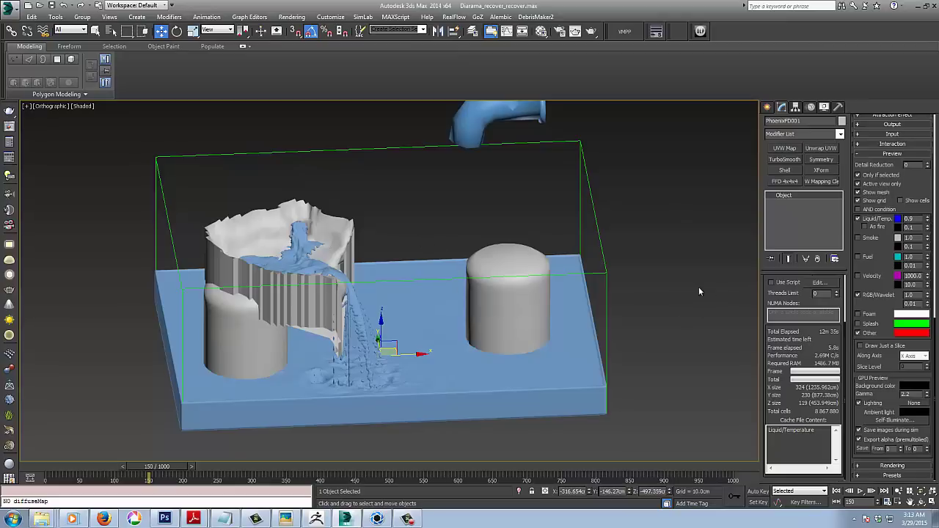
{"action": "middle_click_drag", "start_coordinate": [675, 290], "coordinate": [686, 297]}
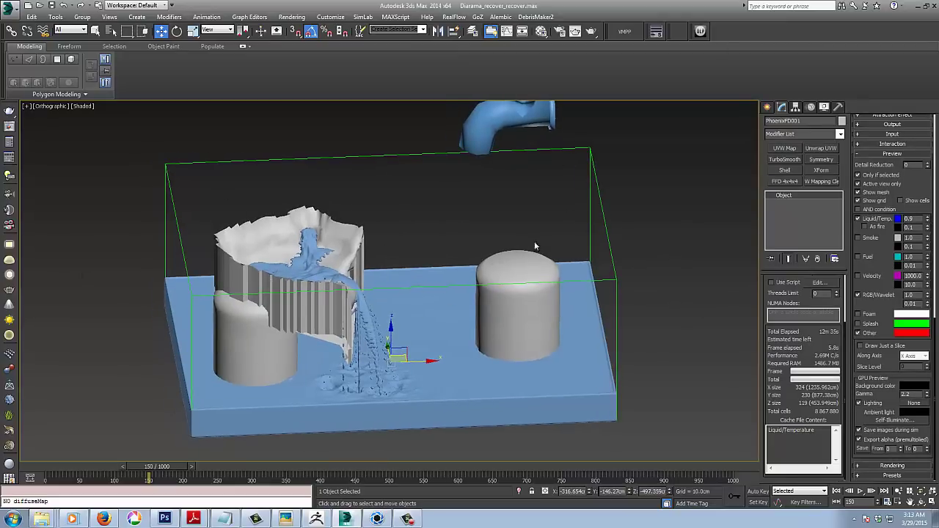
{"action": "mouse_move", "coordinate": [685, 274]}
{"action": "middle_mouse_down", "text": "alt"}
{"action": "mouse_move", "coordinate": [670, 281]}
{"action": "mouse_move", "coordinate": [688, 274]}
{"action": "middle_mouse_up", "text": "alt"}
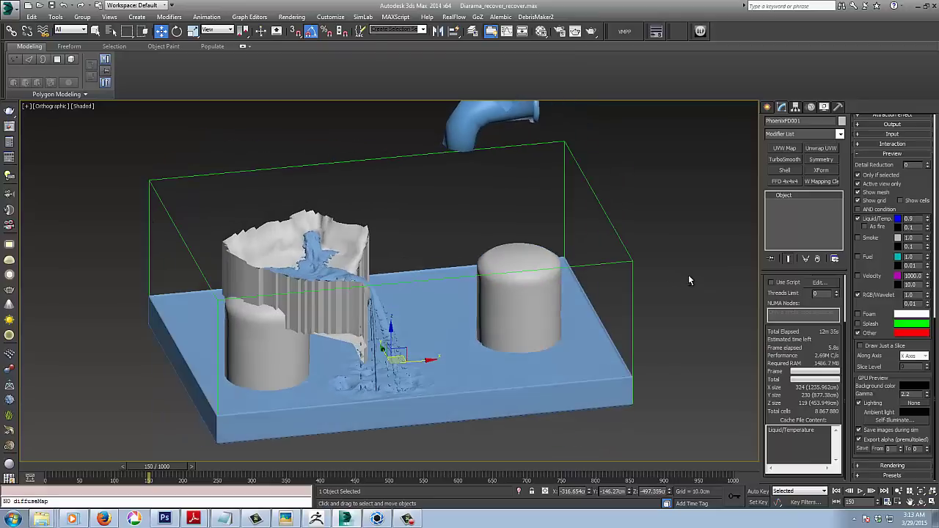
Return to the simulator's Grid settings and examine the simulated water and grid box from several angles.
{"action": "left_click_drag", "start_coordinate": [851, 170], "coordinate": [865, 495]}
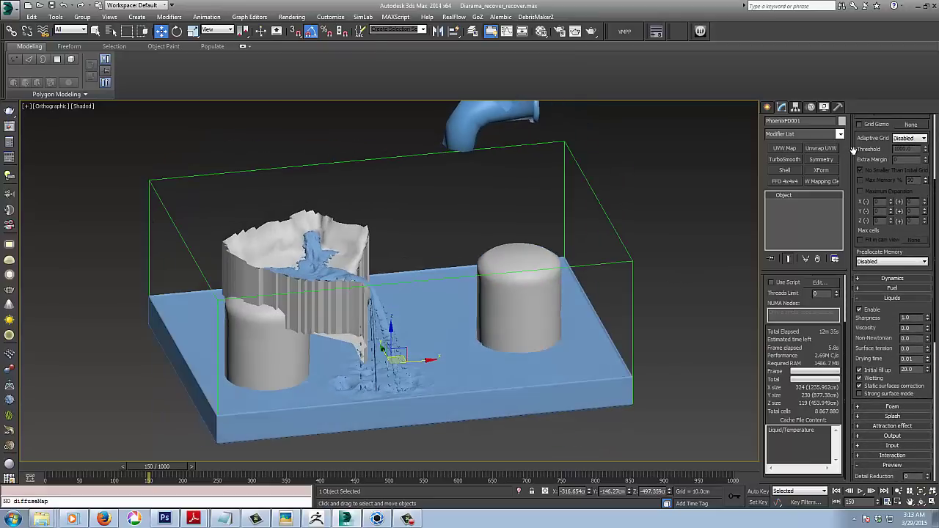
{"action": "left_click_drag", "start_coordinate": [854, 151], "coordinate": [841, 298]}
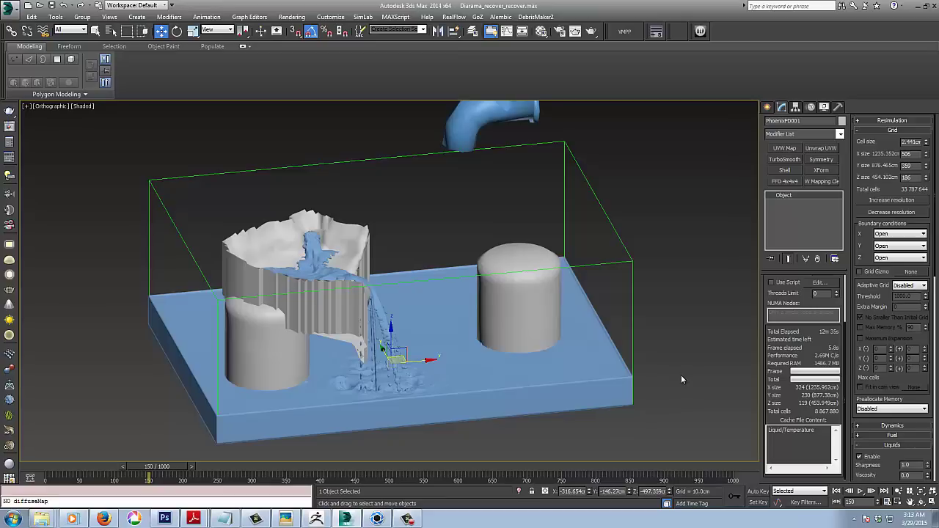
{"action": "mouse_move", "coordinate": [682, 376]}
{"action": "middle_mouse_down", "text": "alt"}
{"action": "mouse_move", "coordinate": [662, 373]}
{"action": "mouse_move", "coordinate": [676, 370]}
{"action": "middle_mouse_up", "text": "alt"}
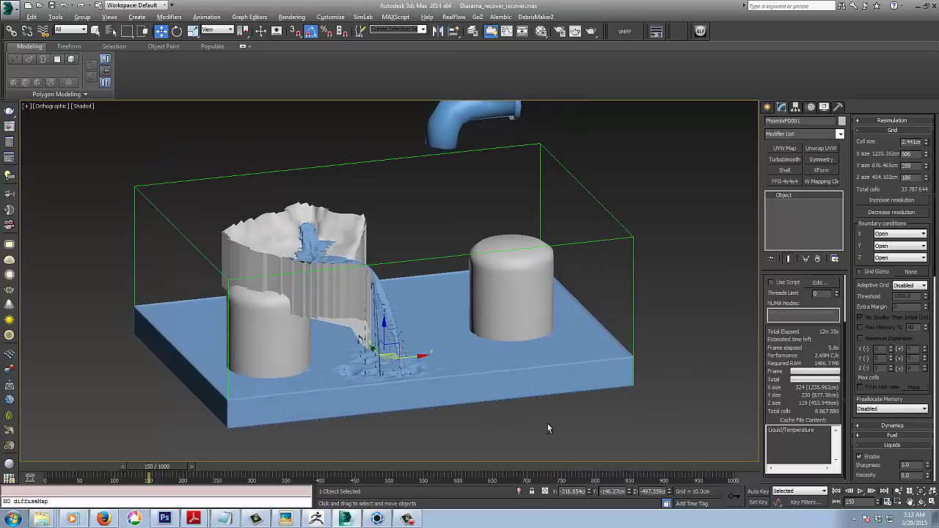
{"action": "middle_click_drag", "start_coordinate": [547, 424], "coordinate": [498, 417], "text": "alt"}
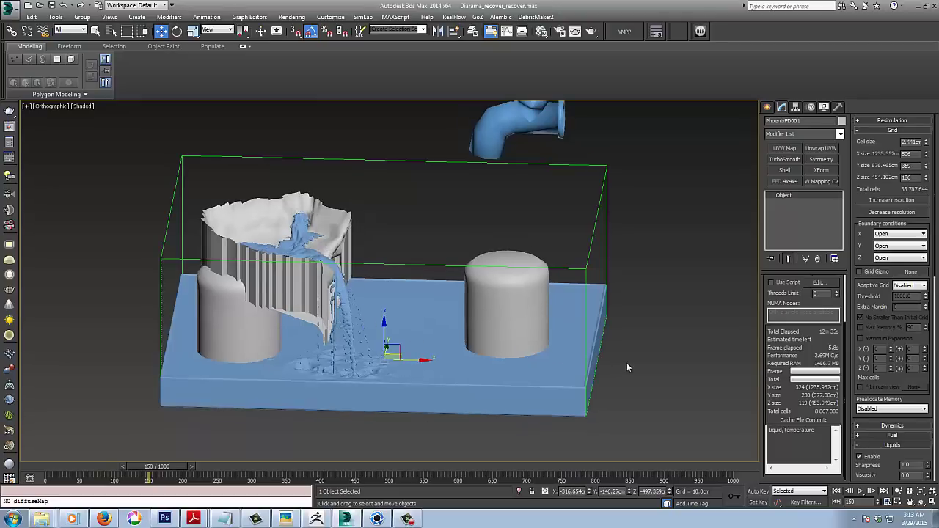
{"action": "middle_click_drag", "start_coordinate": [626, 363], "coordinate": [630, 382], "text": "alt"}
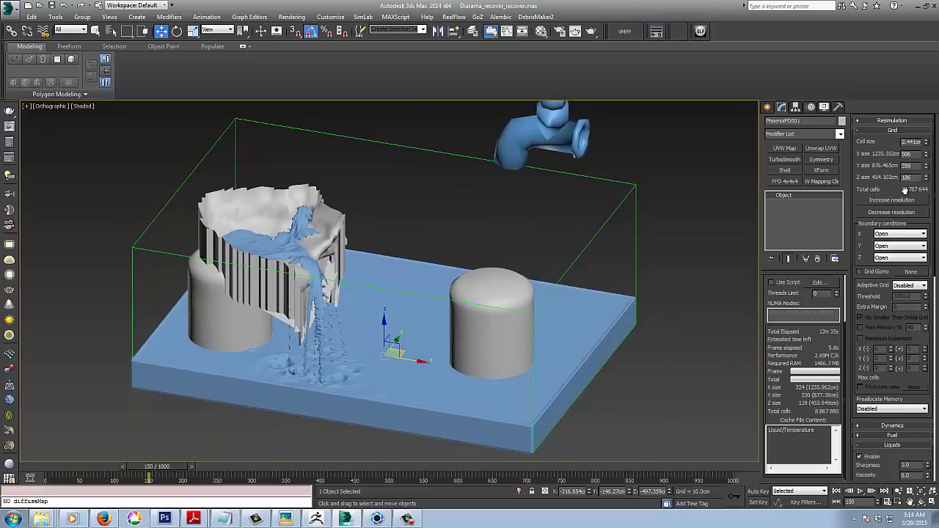
{"action": "middle_click_drag", "start_coordinate": [642, 397], "coordinate": [657, 389]}
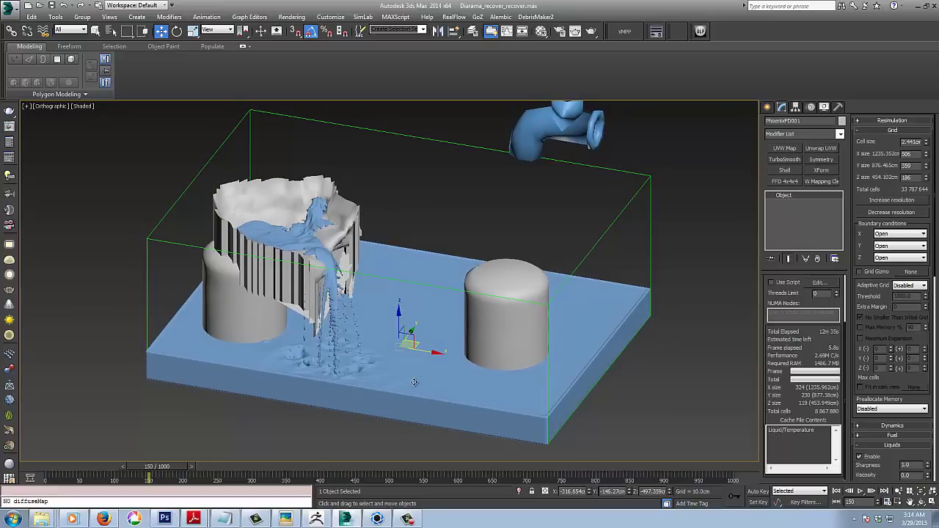
Bring up the Convert to Editable Poly option for the PhoenixFD001 simulator and leave it without converting.
{"action": "right_click", "coordinate": [413, 342]}
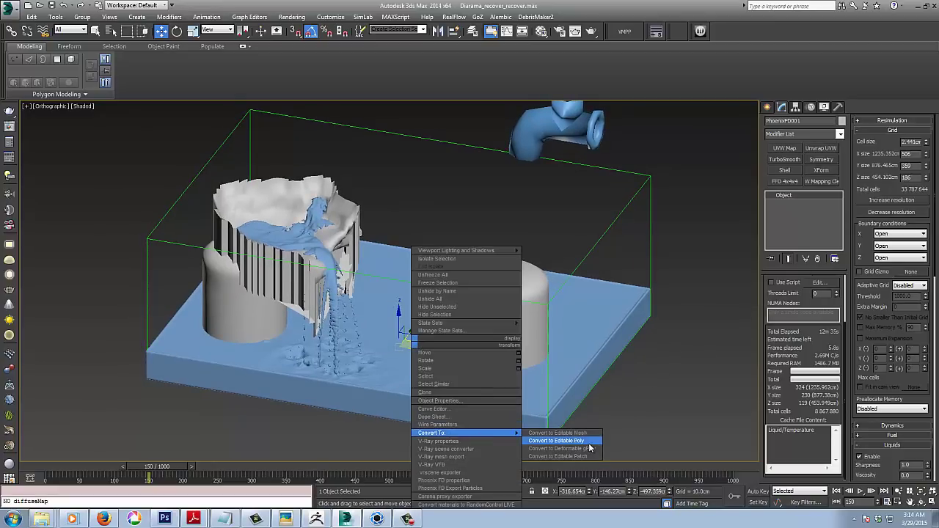
{"action": "mouse_move", "coordinate": [660, 439]}
{"action": "middle_mouse_down"}
{"action": "mouse_move", "coordinate": [670, 433]}
{"action": "mouse_move", "coordinate": [649, 444]}
{"action": "middle_mouse_up"}
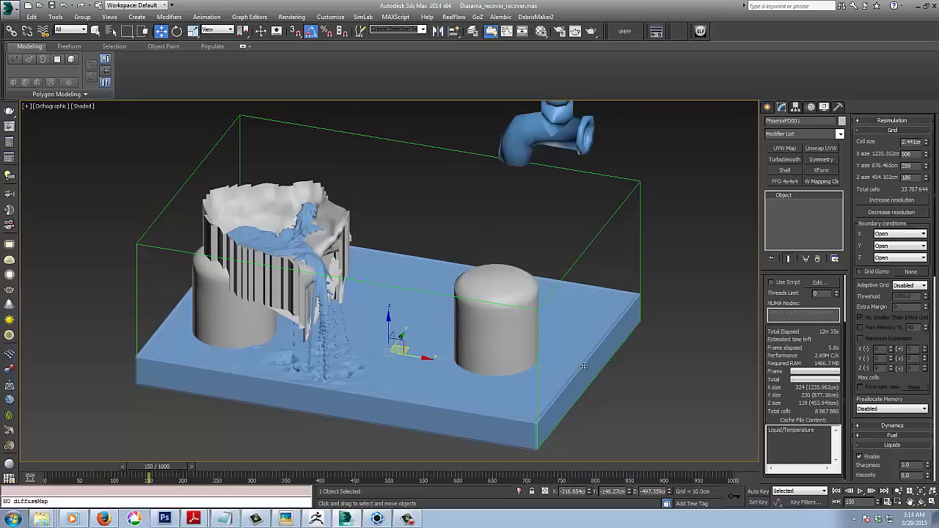
{"action": "middle_click_drag", "start_coordinate": [384, 352], "coordinate": [408, 368]}
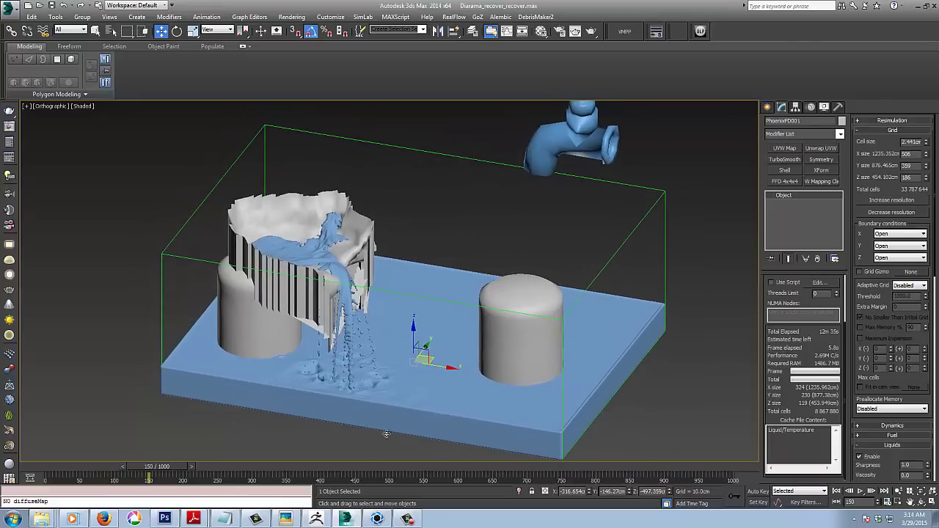
Switch to ZBrush, turn off Solo mode and look through the subtool list for the imported water mesh.
{"action": "left_click", "coordinate": [318, 520]}
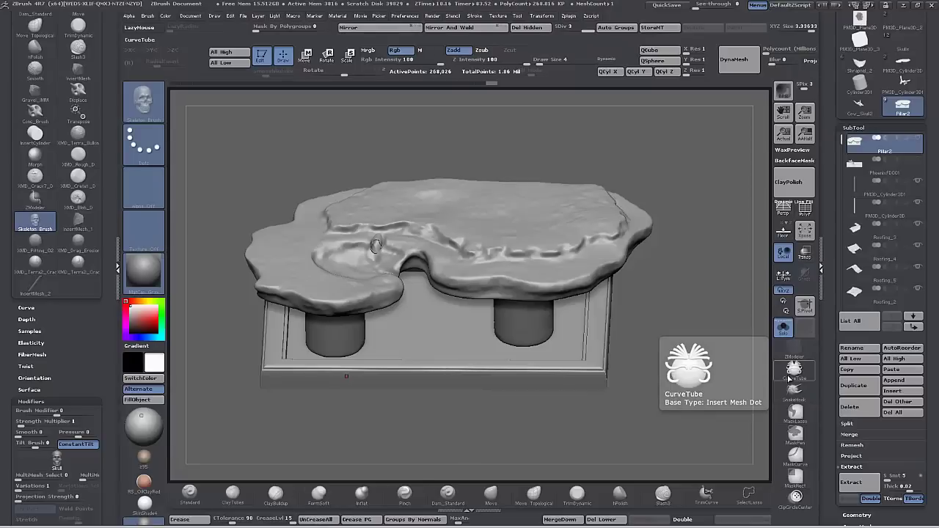
{"action": "left_click", "coordinate": [784, 330]}
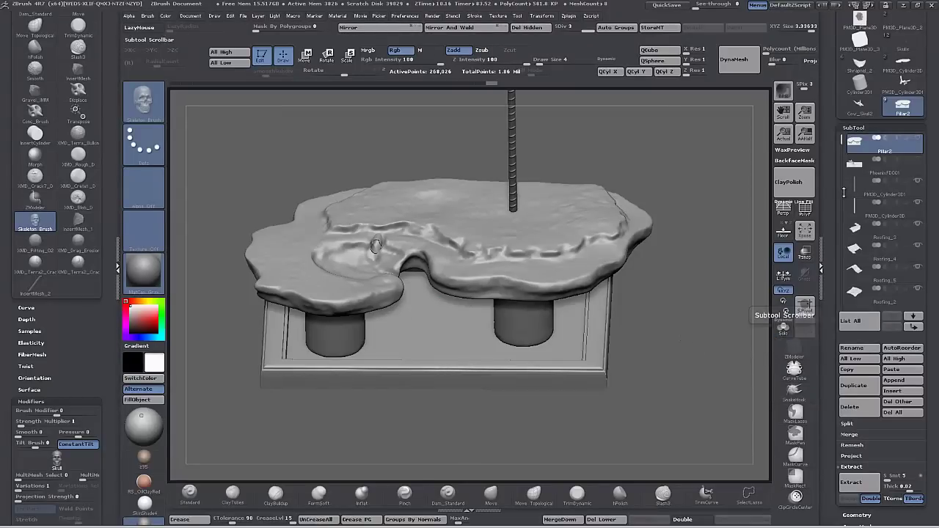
{"action": "left_click_drag", "start_coordinate": [842, 142], "coordinate": [843, 186]}
{"action": "left_click", "coordinate": [843, 170]}
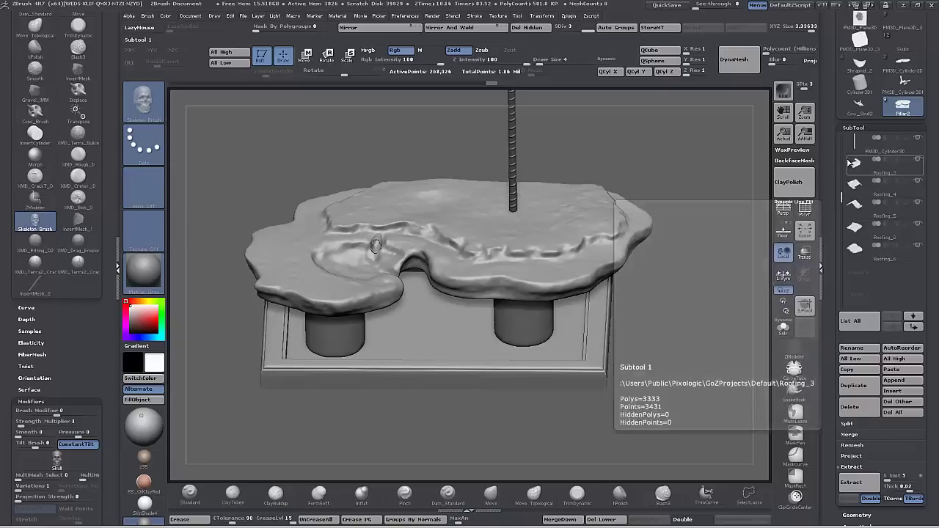
{"action": "left_click_drag", "start_coordinate": [842, 197], "coordinate": [844, 137]}
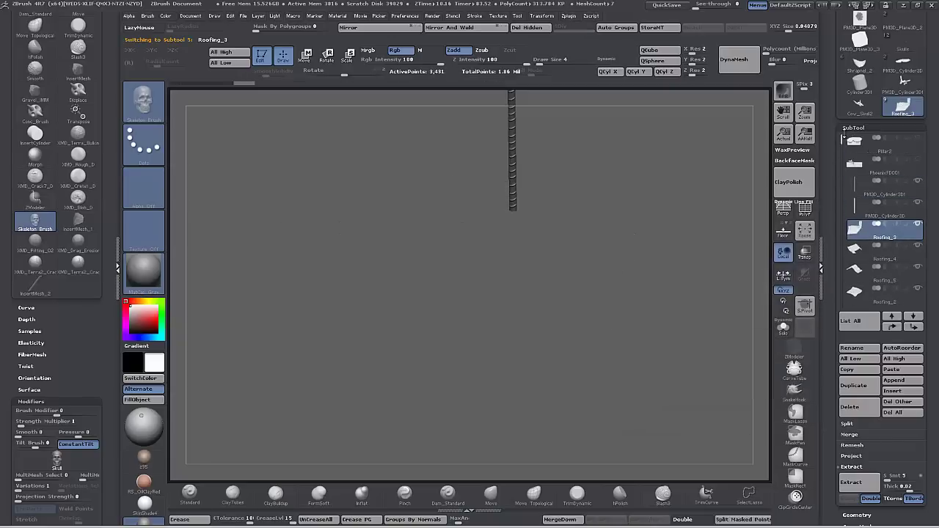
Show the PhoenixFD001 water subtool in the scene and make the Pillar2 subtool active.
{"action": "mouse_move", "coordinate": [856, 164]}
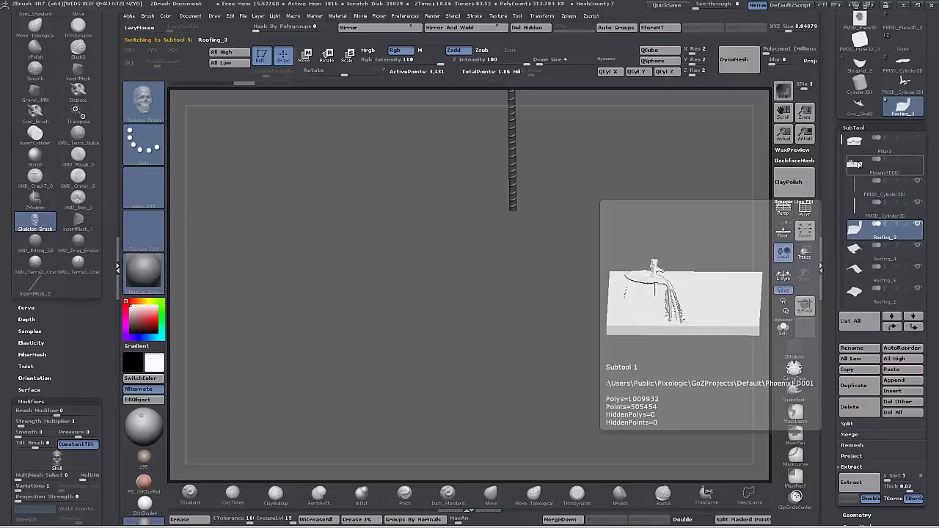
{"action": "left_click", "coordinate": [917, 162]}
{"action": "left_click", "coordinate": [901, 145]}
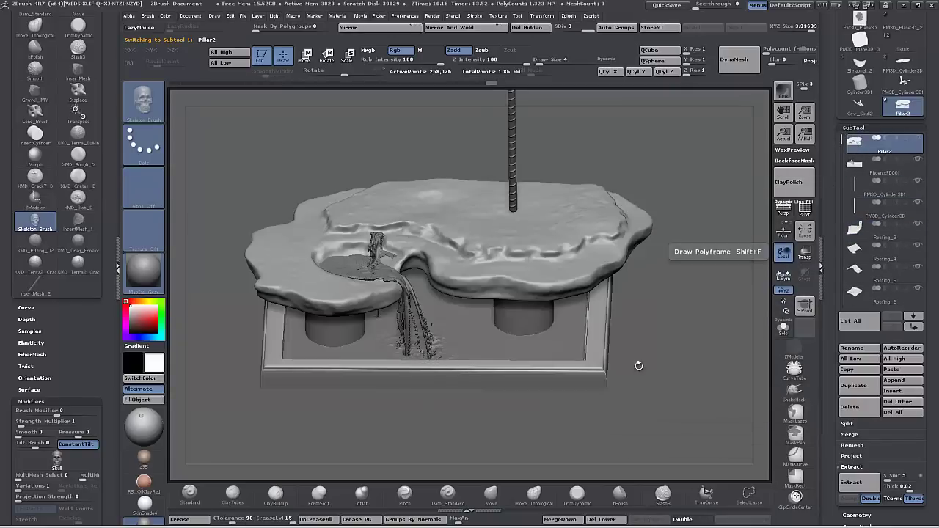
Examine the water mesh up close where it spills from the Pillar2 basin onto the base.
{"action": "left_click_drag", "start_coordinate": [639, 365], "coordinate": [657, 379]}
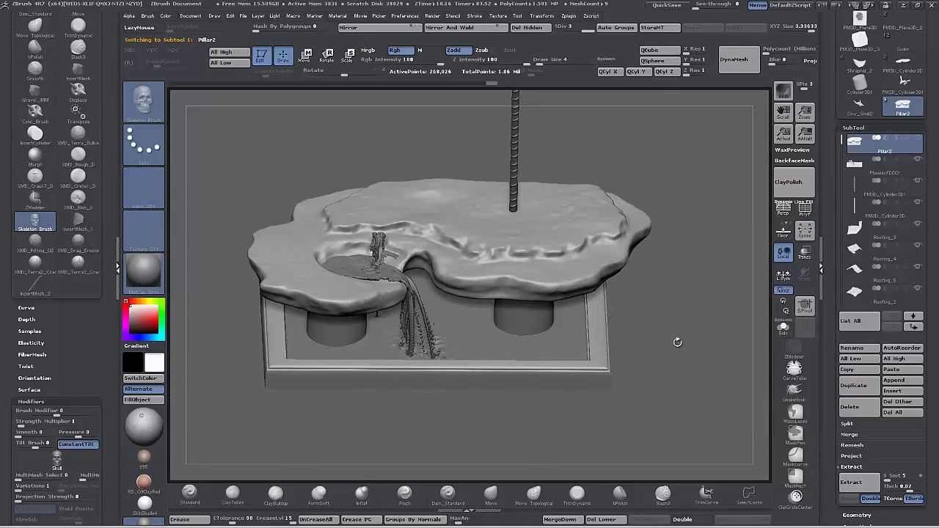
{"action": "left_click_drag", "start_coordinate": [677, 342], "coordinate": [661, 345]}
{"action": "left_click_drag", "start_coordinate": [686, 352], "coordinate": [686, 404], "text": "alt"}
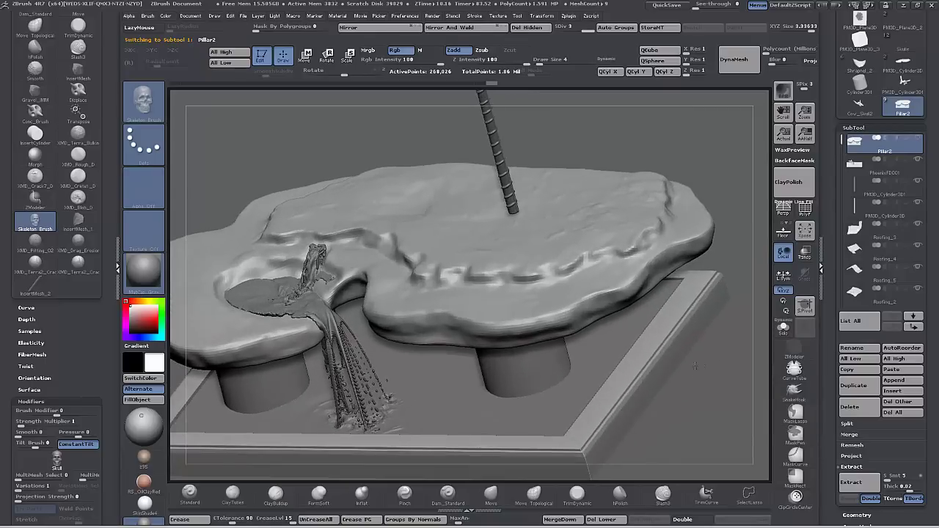
{"action": "left_click_drag", "start_coordinate": [225, 160], "coordinate": [373, 125], "text": "alt"}
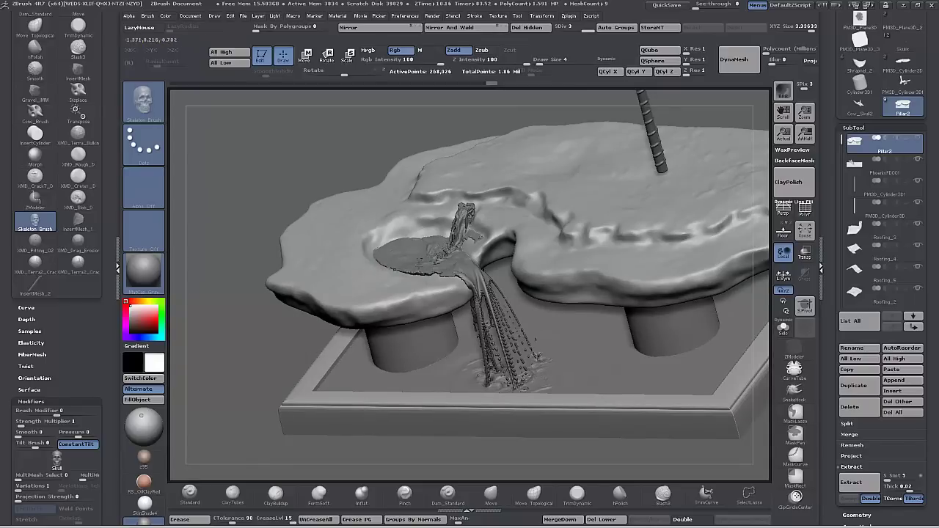
{"action": "left_click_drag", "start_coordinate": [265, 208], "coordinate": [239, 214]}
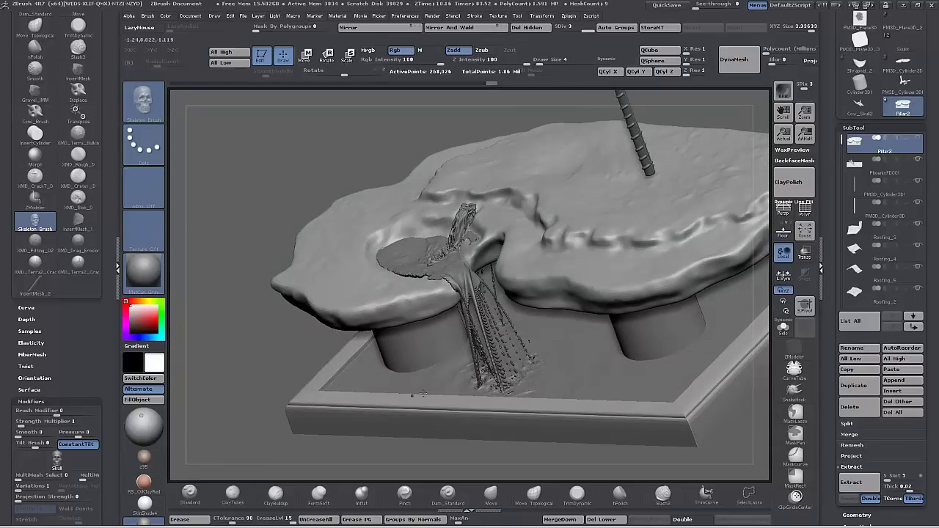
Choose the Move brush and make the PhoenixFD001 water mesh the active subtool.
{"action": "left_click", "coordinate": [490, 495]}
{"action": "key", "text": "space"}
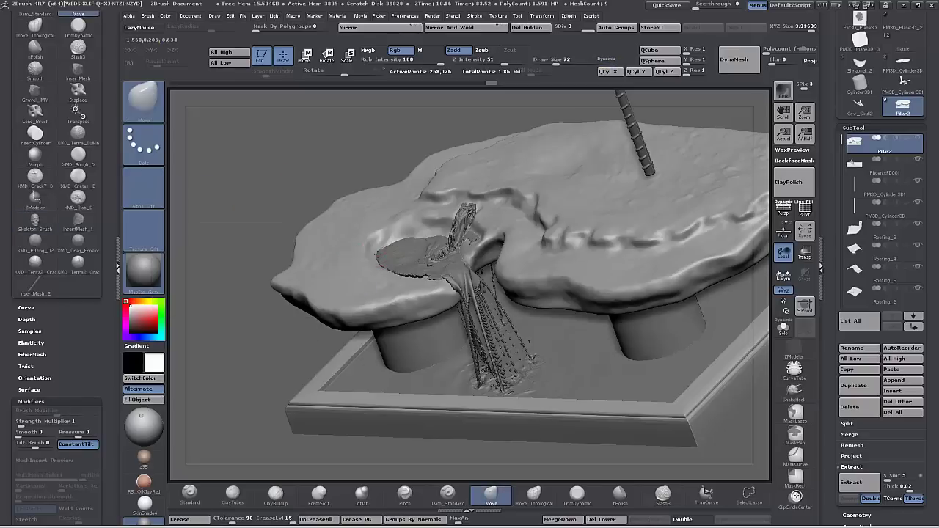
{"action": "left_click", "coordinate": [378, 258], "text": "alt"}
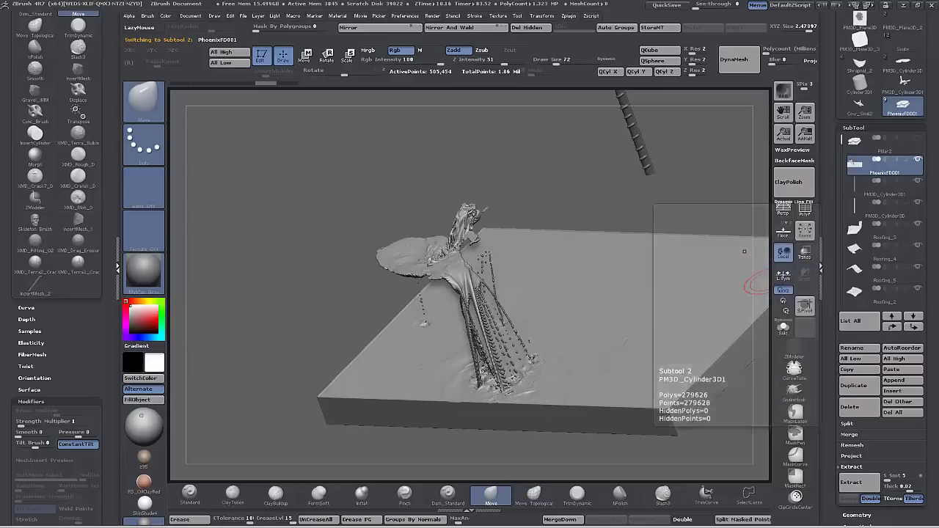
Show the basin and base again, and reshape the water mesh with the Move brush to fit the basin and its spout.
{"action": "left_click", "coordinate": [919, 139]}
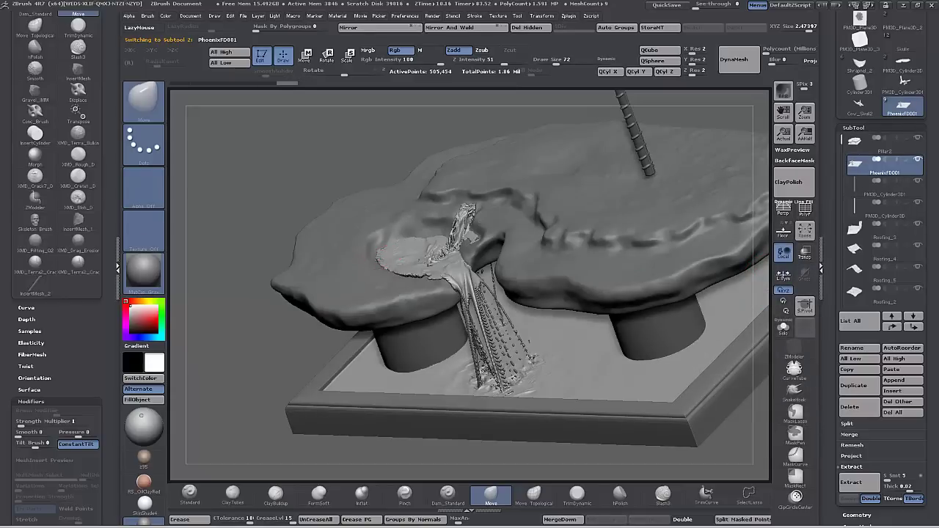
{"action": "mouse_move", "coordinate": [378, 262]}
{"action": "left_mouse_down"}
{"action": "mouse_move", "coordinate": [393, 277]}
{"action": "mouse_move", "coordinate": [440, 281]}
{"action": "left_mouse_up"}
{"action": "left_click_drag", "start_coordinate": [265, 358], "coordinate": [239, 350]}
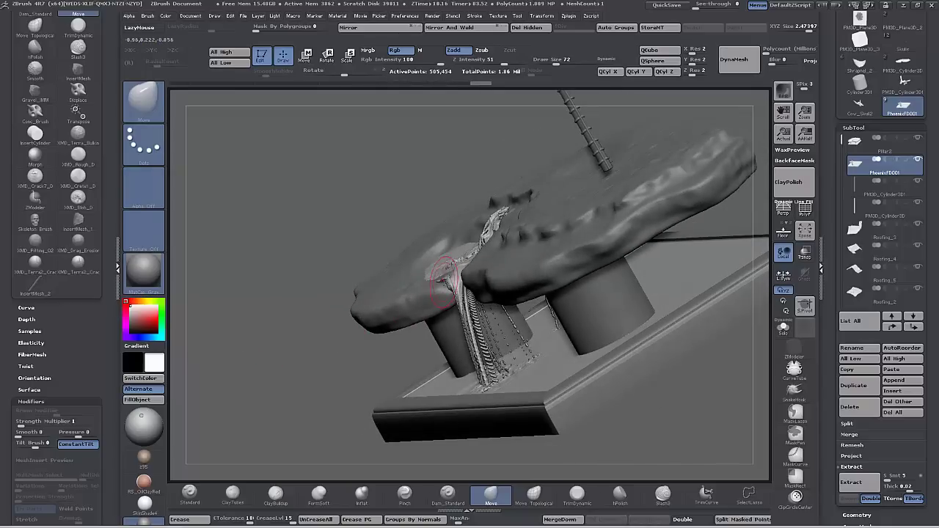
{"action": "left_click_drag", "start_coordinate": [453, 279], "coordinate": [454, 284]}
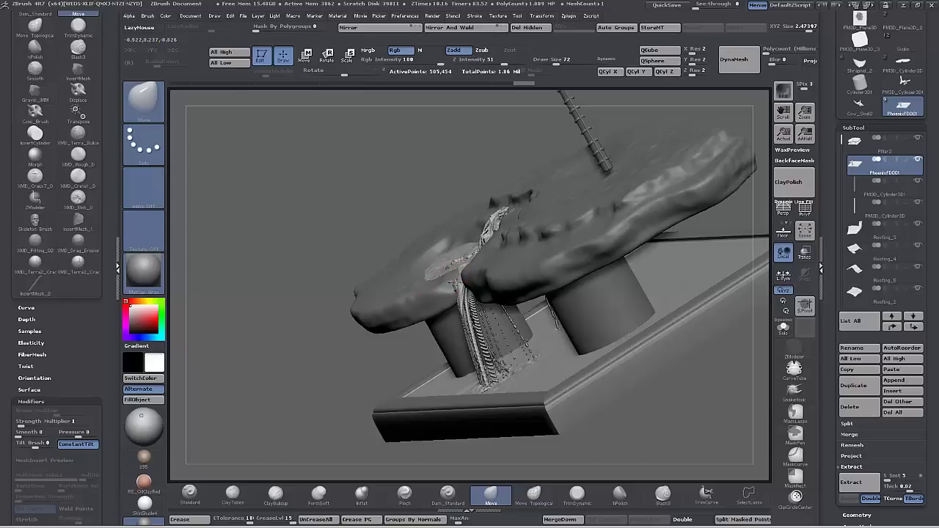
{"action": "left_click_drag", "start_coordinate": [241, 339], "coordinate": [288, 362]}
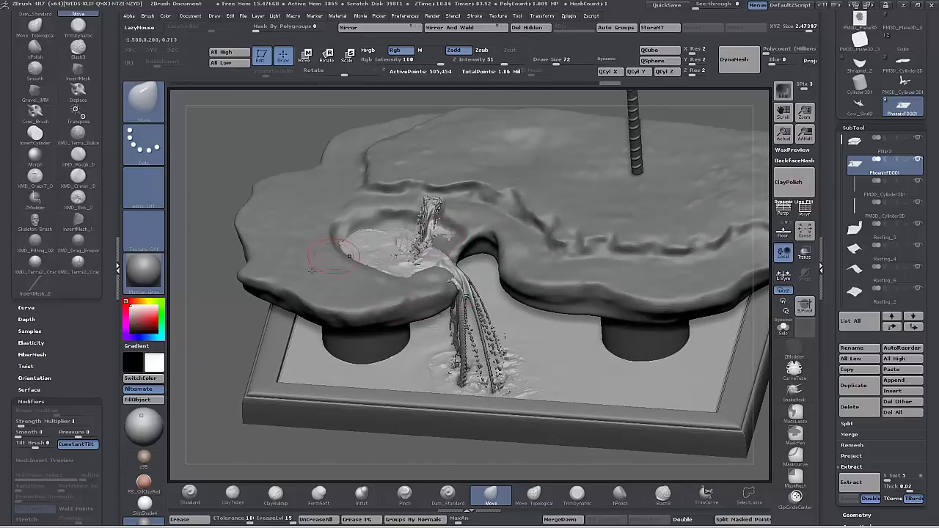
{"action": "left_click_drag", "start_coordinate": [432, 198], "coordinate": [430, 210]}
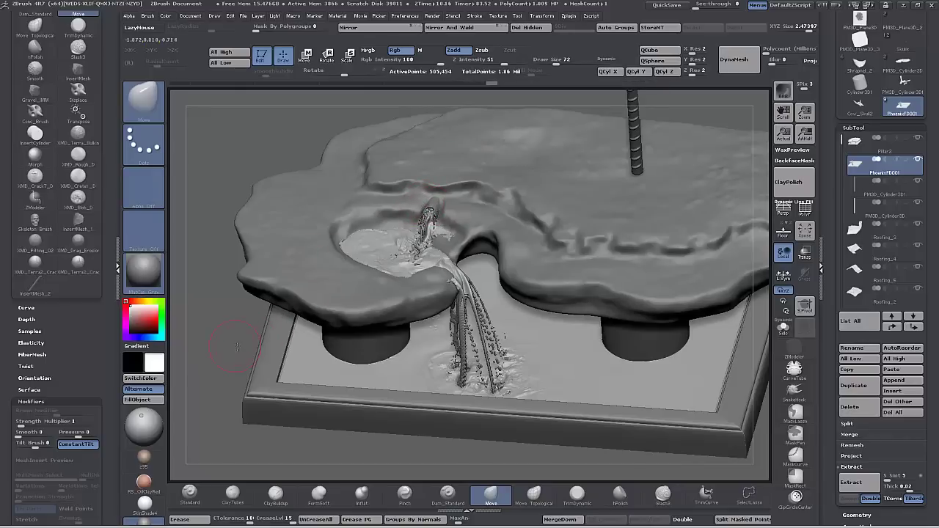
{"action": "mouse_move", "coordinate": [237, 346]}
{"action": "left_mouse_down"}
{"action": "mouse_move", "coordinate": [225, 350]}
{"action": "mouse_move", "coordinate": [236, 319]}
{"action": "mouse_move", "coordinate": [252, 310]}
{"action": "left_mouse_up"}
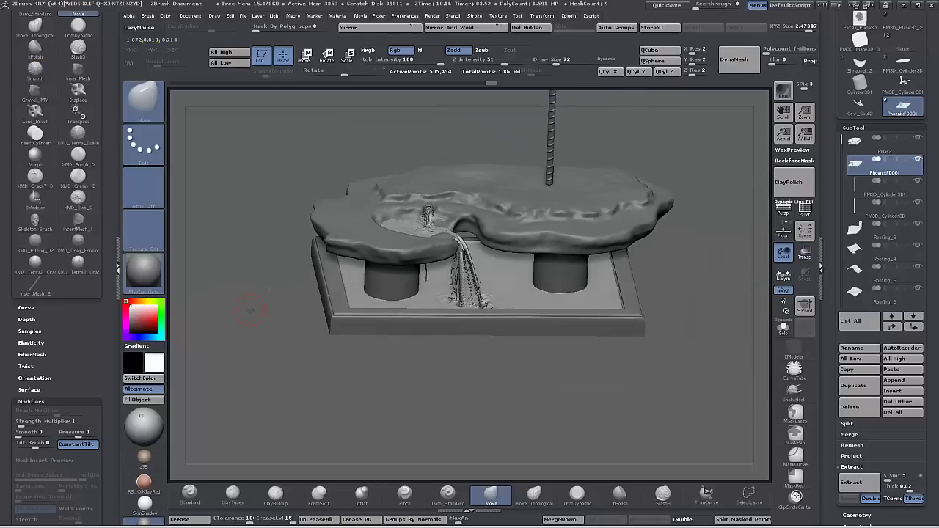
{"action": "key", "text": "super"}
{"action": "left_click", "coordinate": [379, 520]}
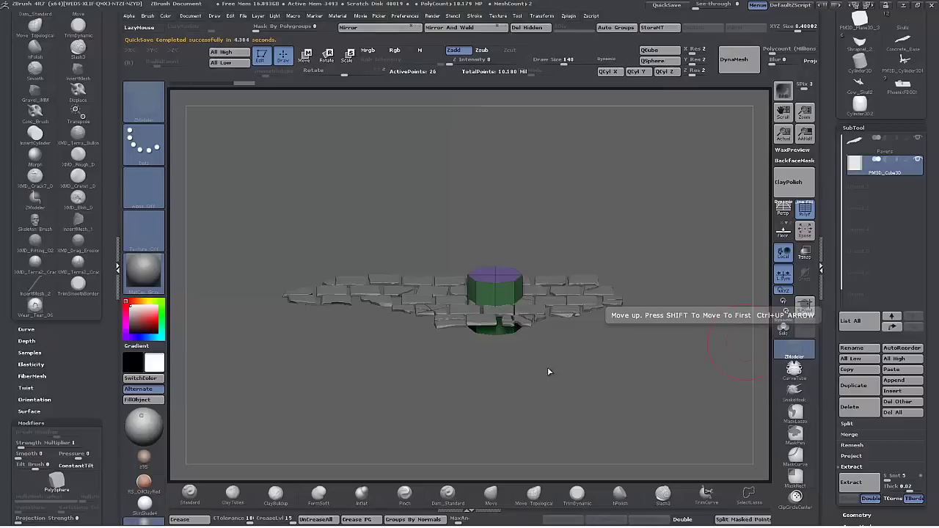
Rotate the eight-sided cylinder 22 degrees about its vertical axis so its flat faces align with the paver rows.
{"action": "left_click_drag", "start_coordinate": [547, 367], "coordinate": [589, 436]}
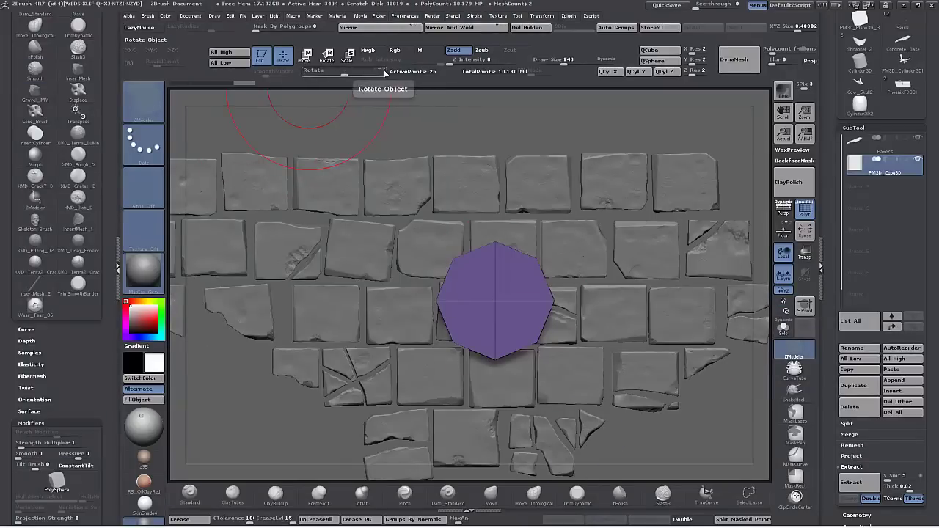
{"action": "left_click_drag", "start_coordinate": [381, 71], "coordinate": [353, 71]}
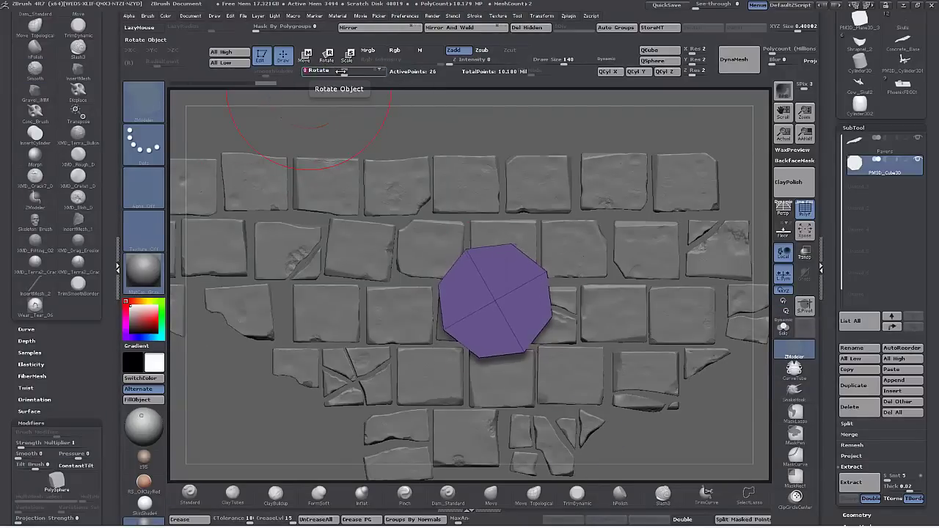
{"action": "key", "text": "ctrl+z"}
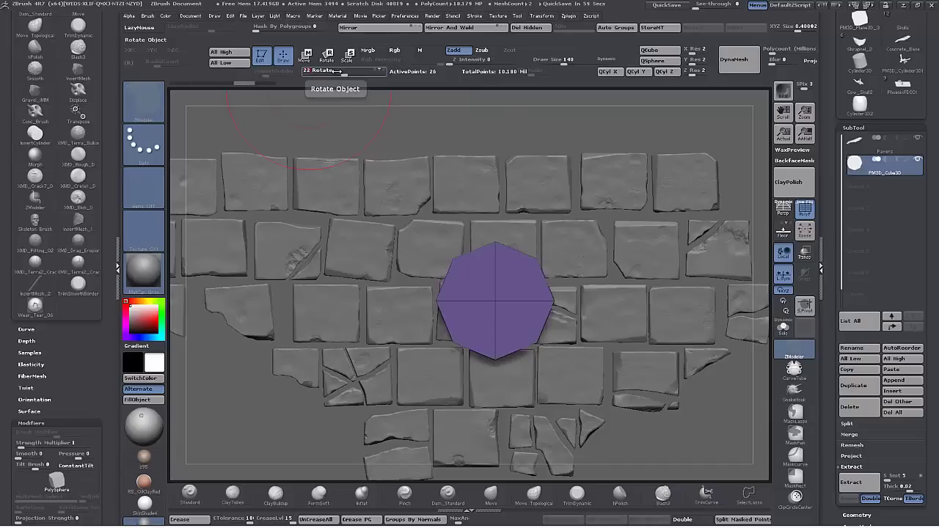
{"action": "key", "text": "Return"}
Move the cylinder off the pavers to just behind the back row and set its XYZ Size to about 0.4257.
{"action": "left_click", "coordinate": [305, 56]}
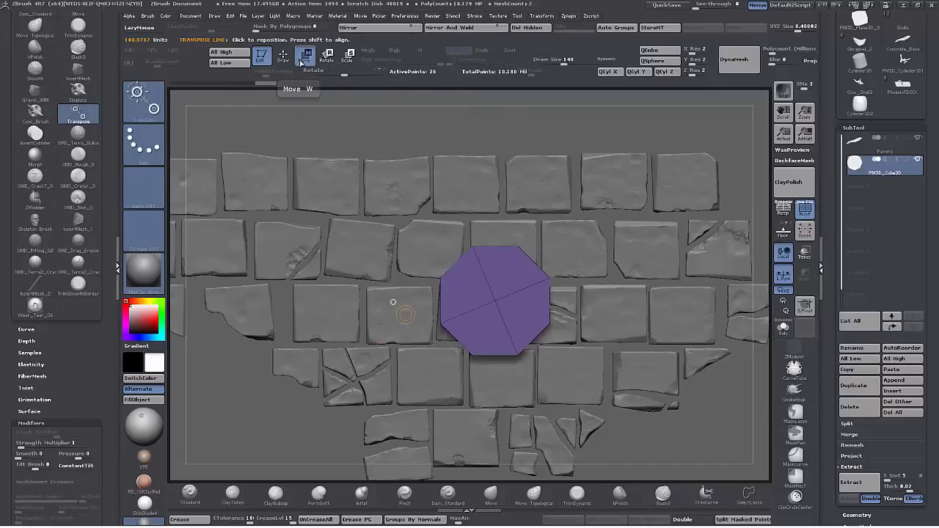
{"action": "left_click_drag", "start_coordinate": [496, 303], "coordinate": [652, 190]}
{"action": "left_click_drag", "start_coordinate": [571, 249], "coordinate": [748, 48]}
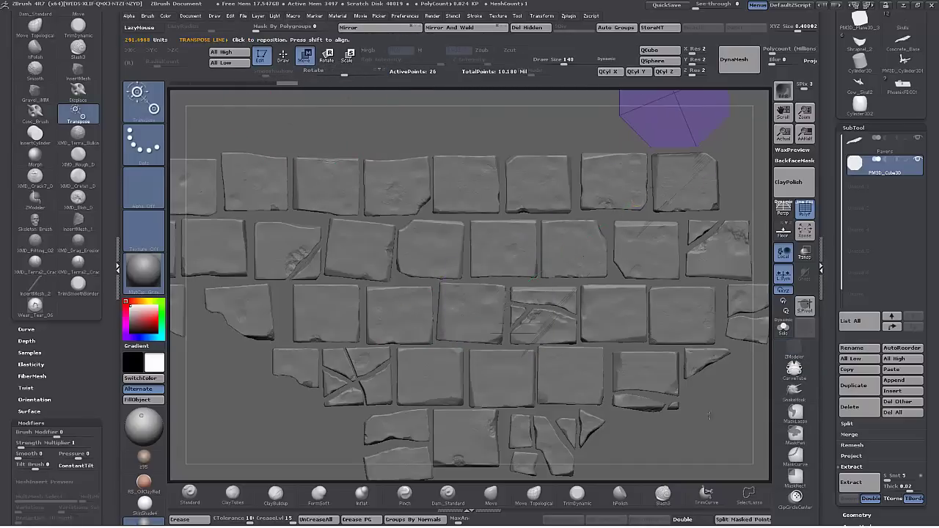
{"action": "left_click_drag", "start_coordinate": [737, 341], "coordinate": [677, 355], "text": "alt"}
{"action": "left_click_drag", "start_coordinate": [797, 29], "coordinate": [796, 28]}
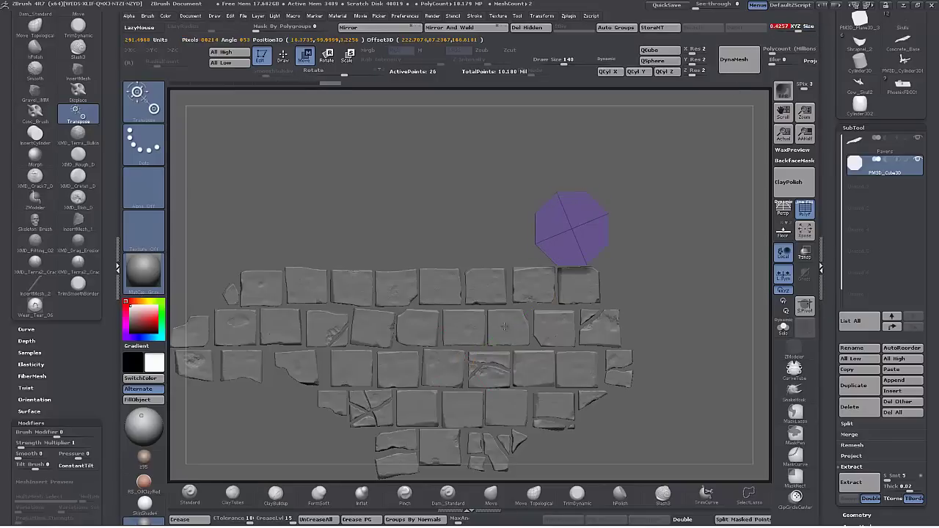
{"action": "left_click_drag", "start_coordinate": [504, 326], "coordinate": [493, 327], "text": "alt"}
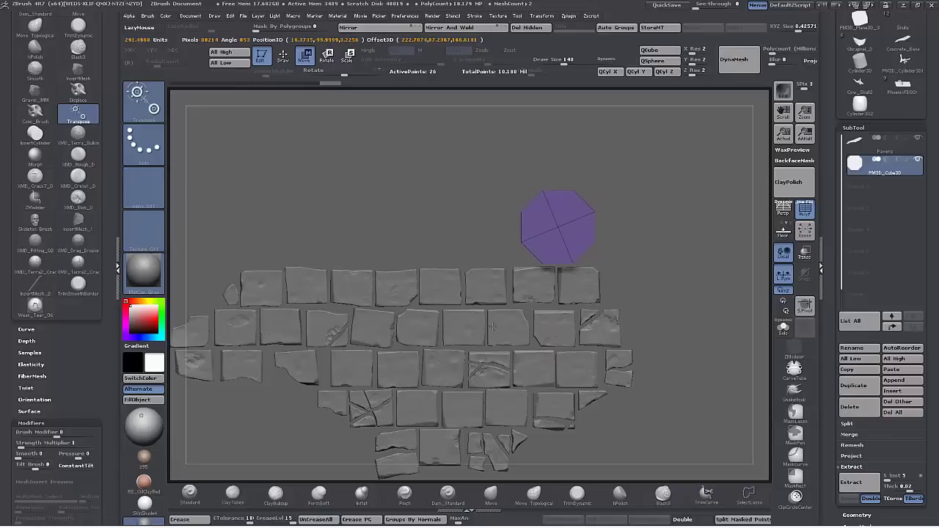
Raise the cylinder to paver level with the Transpose line and stretch it upward into a tall pillar.
{"action": "mouse_move", "coordinate": [664, 319]}
{"action": "left_mouse_down"}
{"action": "mouse_move", "coordinate": [679, 256]}
{"action": "mouse_move", "coordinate": [671, 202]}
{"action": "left_mouse_up"}
{"action": "left_click_drag", "start_coordinate": [563, 294], "coordinate": [572, 203], "text": "shift"}
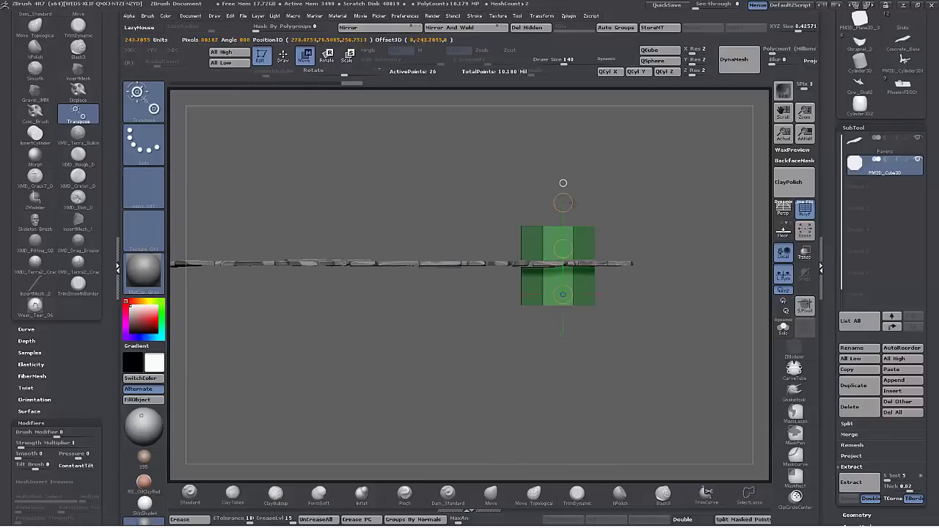
{"action": "left_click_drag", "start_coordinate": [563, 248], "coordinate": [563, 209], "text": "shift"}
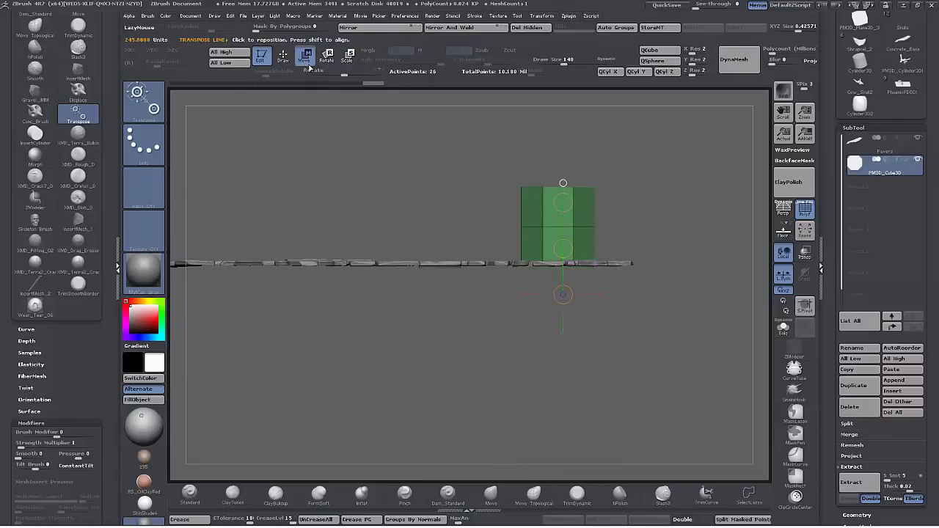
{"action": "left_click_drag", "start_coordinate": [543, 265], "coordinate": [542, 85], "text": "shift"}
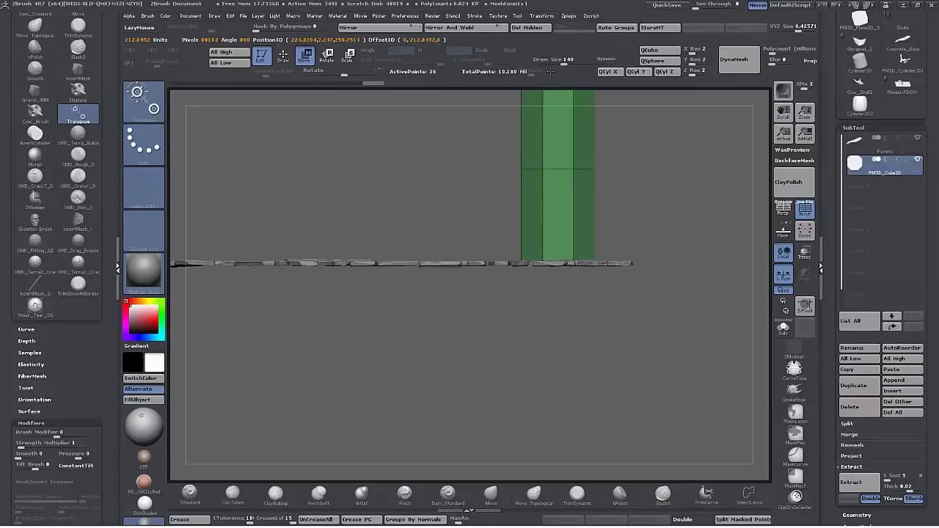
{"action": "left_click_drag", "start_coordinate": [669, 275], "coordinate": [672, 316], "text": "alt"}
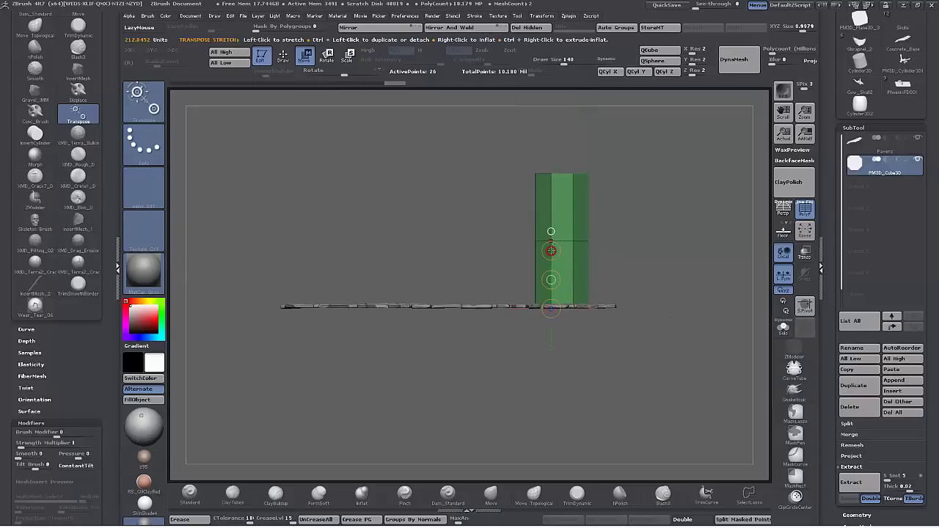
{"action": "left_click_drag", "start_coordinate": [551, 251], "coordinate": [551, 248]}
Slide the pillar's complete middle edge loop slightly lower with the ZModeler Slide edge action.
{"action": "key", "text": "q"}
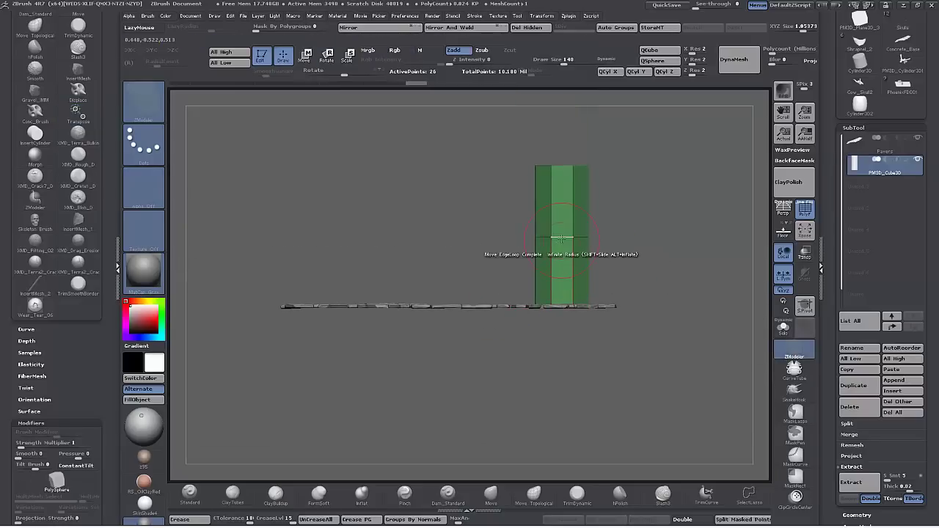
{"action": "key", "text": "space"}
{"action": "left_click", "coordinate": [607, 260]}
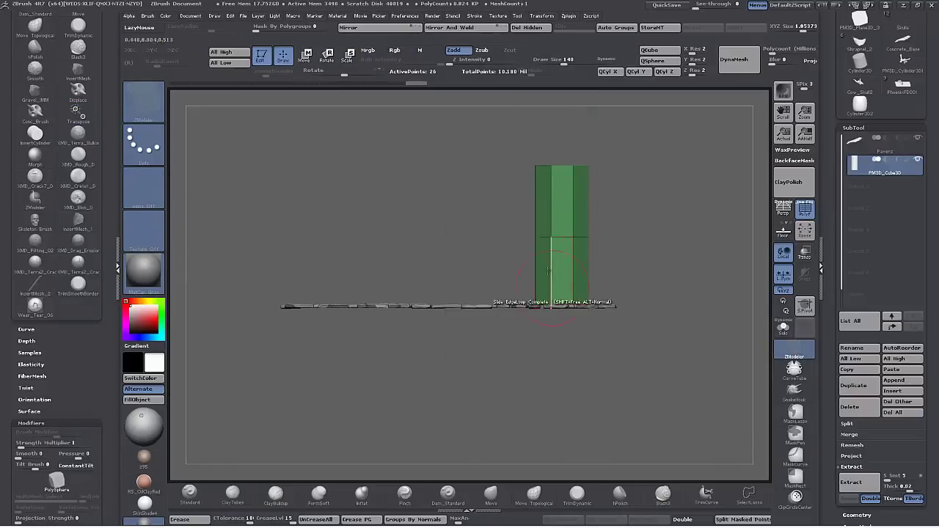
{"action": "left_click_drag", "start_coordinate": [562, 238], "coordinate": [564, 245]}
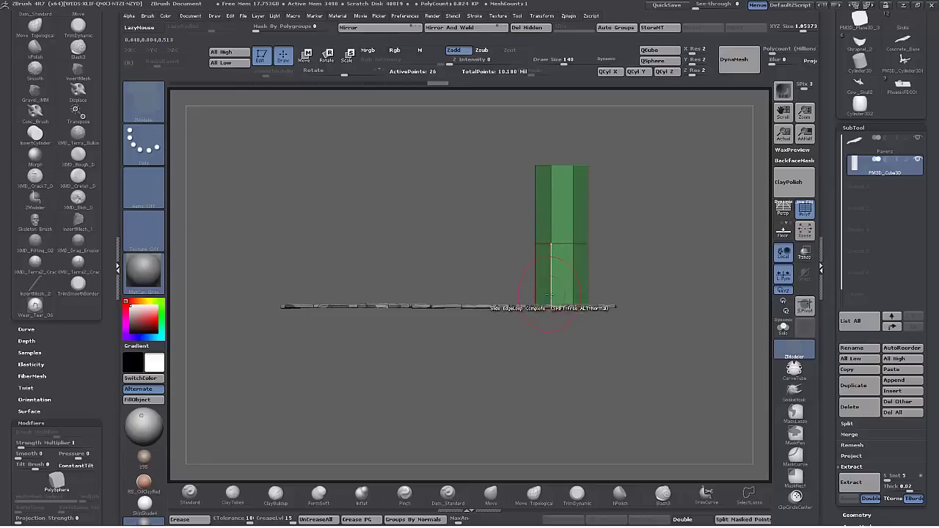
{"action": "right_click_drag", "start_coordinate": [551, 289], "coordinate": [549, 293]}
Insert three horizontal edge loops in the pillar's lower part and slide the loop above them higher.
{"action": "key", "text": "space"}
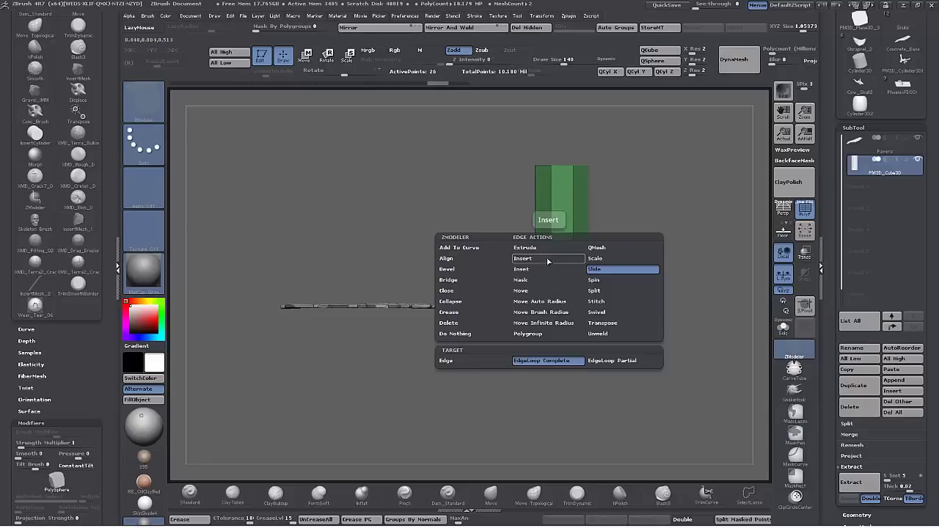
{"action": "left_click", "coordinate": [549, 261]}
{"action": "left_click_drag", "start_coordinate": [550, 298], "coordinate": [550, 292]}
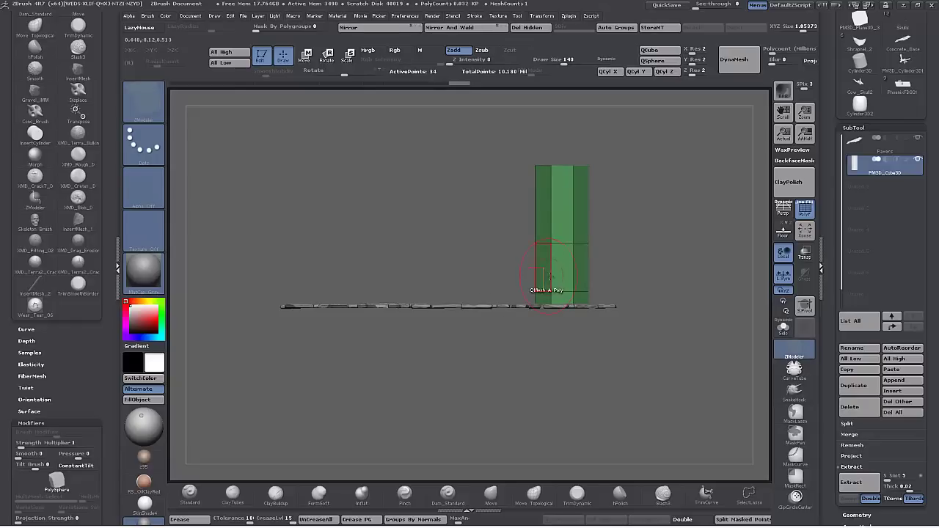
{"action": "left_click", "coordinate": [552, 275]}
{"action": "left_click", "coordinate": [553, 261]}
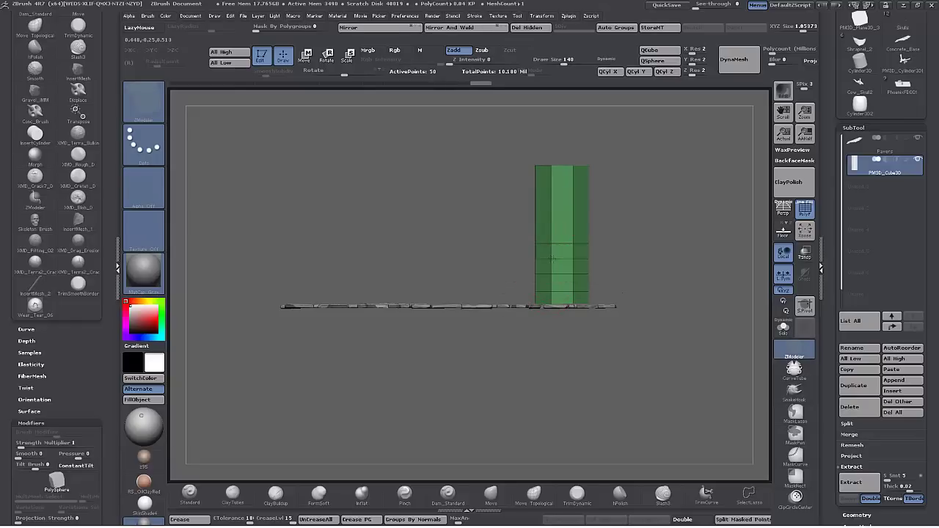
{"action": "key", "text": "space"}
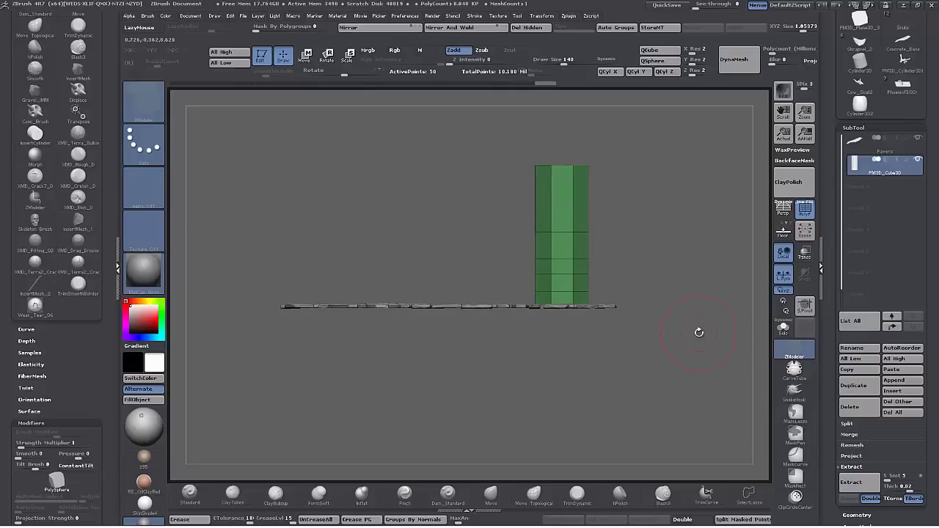
Insert vertical edge loops on the pillar's front face and on the two faces beside it.
{"action": "left_click_drag", "start_coordinate": [673, 324], "coordinate": [612, 391], "text": "alt"}
{"action": "left_click_drag", "start_coordinate": [645, 272], "coordinate": [661, 283], "text": "alt"}
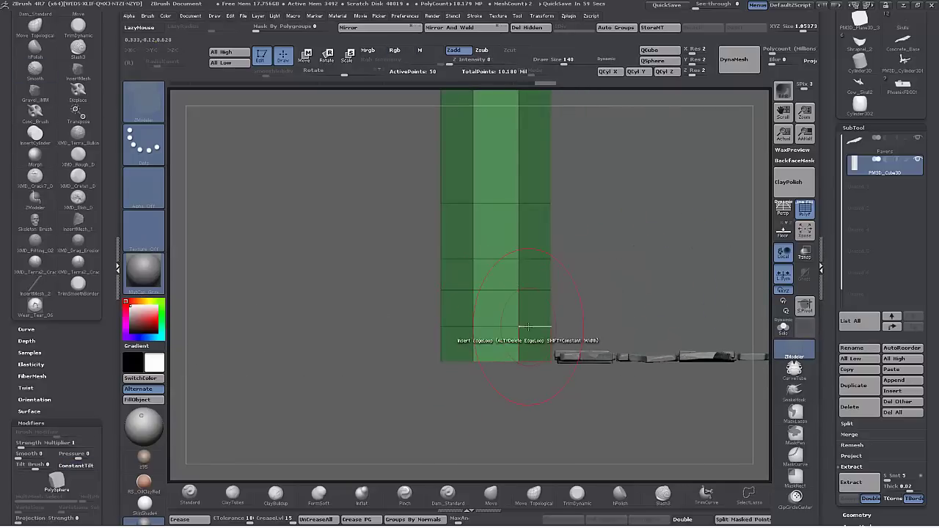
{"action": "left_click", "coordinate": [527, 326]}
{"action": "left_click", "coordinate": [465, 325]}
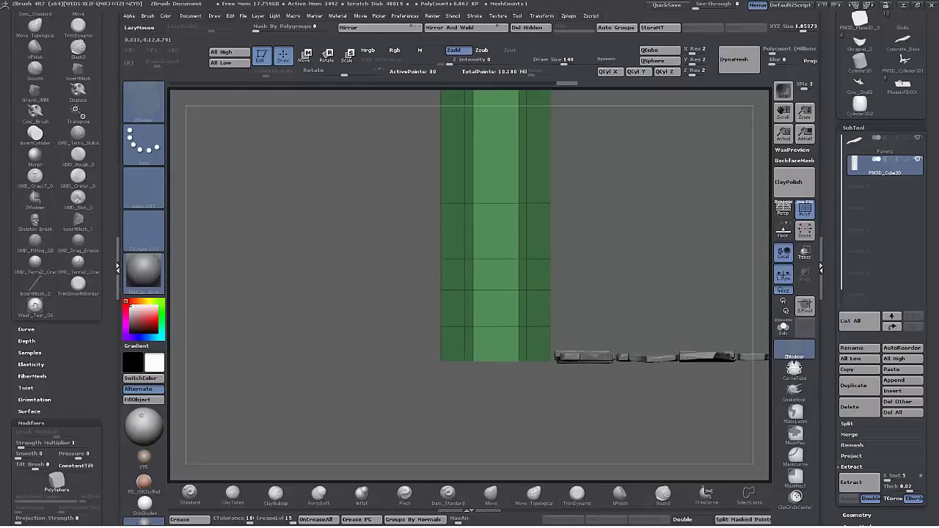
{"action": "mouse_move", "coordinate": [513, 404]}
{"action": "left_mouse_down"}
{"action": "mouse_move", "coordinate": [479, 409]}
{"action": "mouse_move", "coordinate": [508, 411]}
{"action": "left_mouse_up"}
{"action": "left_click_drag", "start_coordinate": [509, 327], "coordinate": [505, 327]}
{"action": "left_click", "coordinate": [488, 327]}
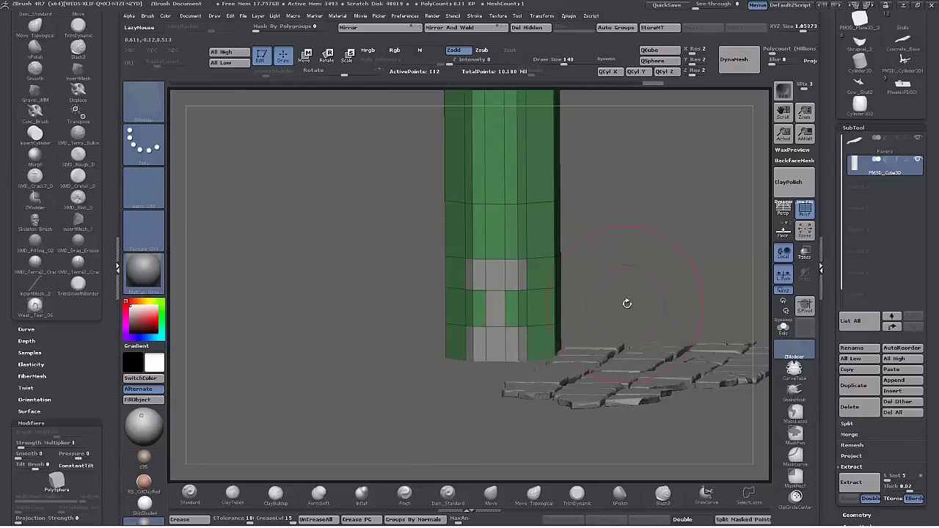
Assign the marked I-shaped polygons near the pillar's base to one polygroup with the ZModeler Polygroup action on A Single Poly.
{"action": "left_click_drag", "start_coordinate": [624, 303], "coordinate": [650, 325]}
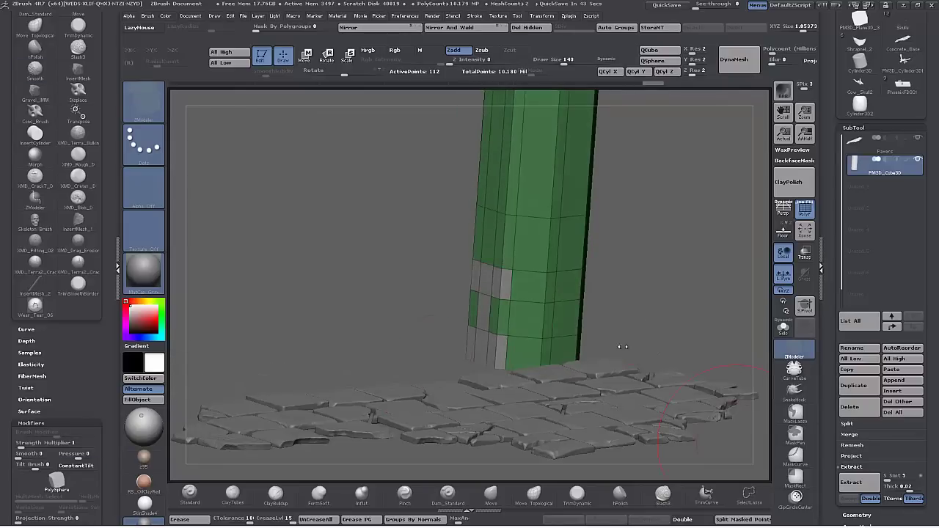
{"action": "left_click_drag", "start_coordinate": [423, 297], "coordinate": [394, 306]}
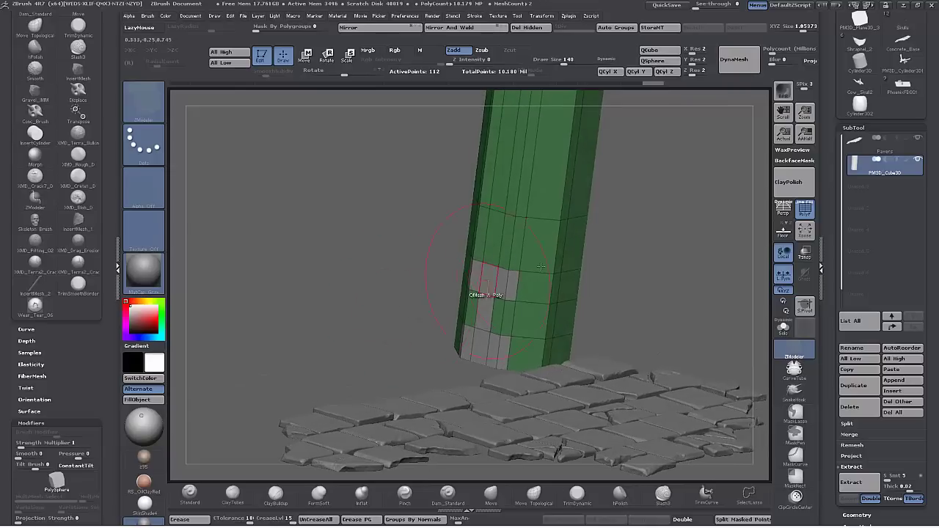
{"action": "key", "text": "space"}
{"action": "left_click", "coordinate": [481, 241]}
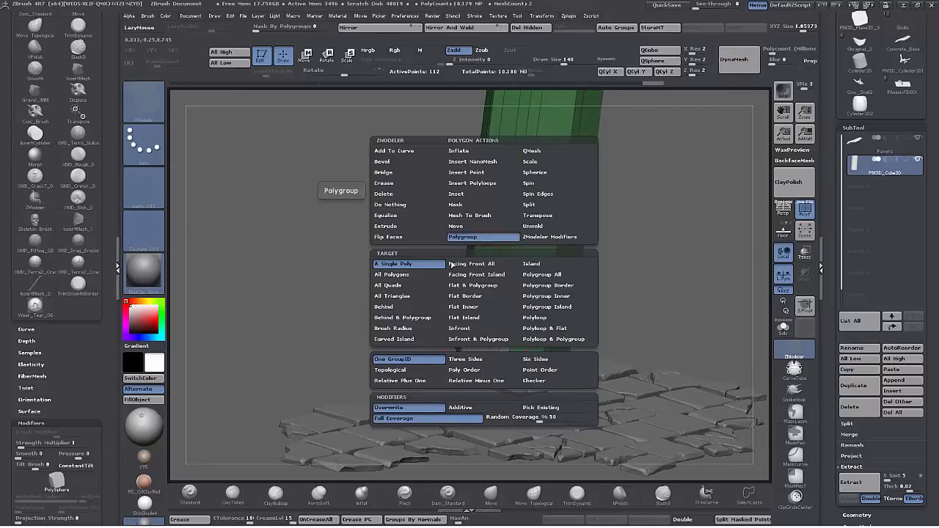
{"action": "left_click", "coordinate": [484, 311]}
{"action": "left_click_drag", "start_coordinate": [440, 333], "coordinate": [482, 288]}
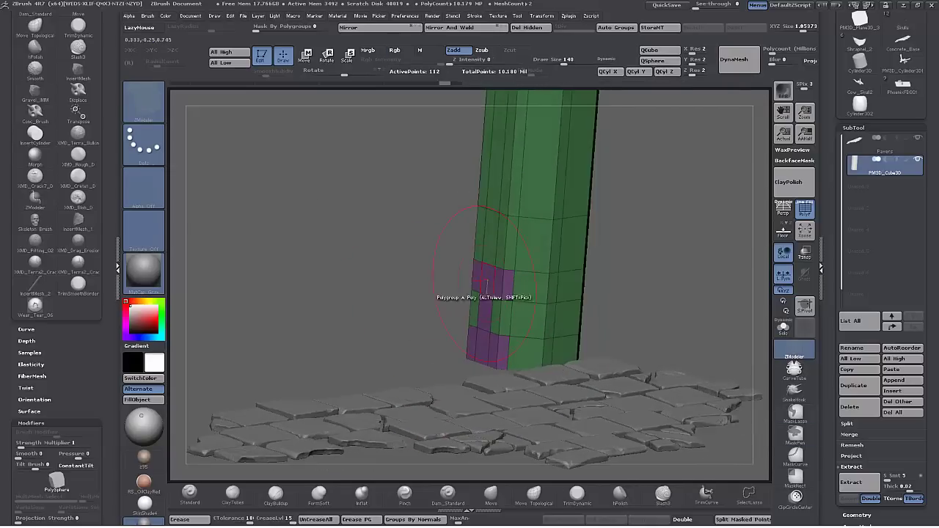
Isolate the purple I-shaped polygroup near the pillar's base so that the rest of the mesh is hidden.
{"action": "key", "text": "space"}
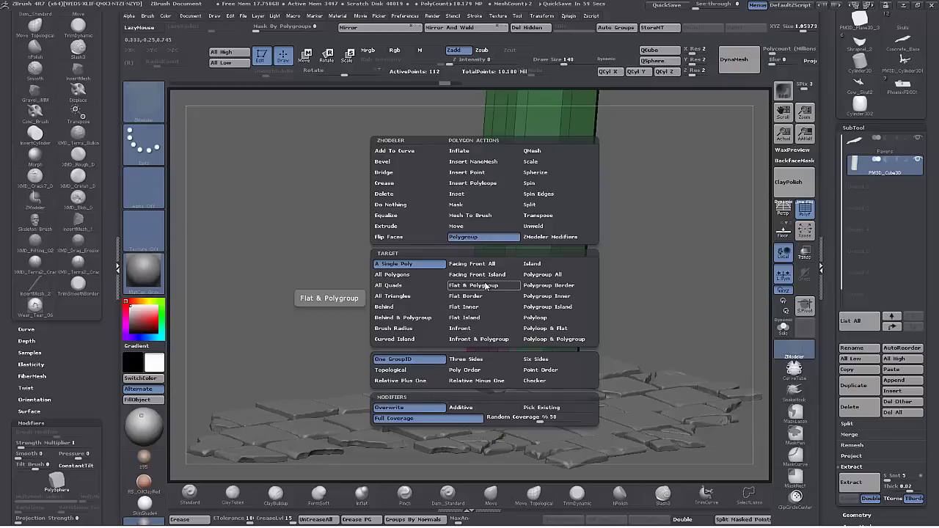
{"action": "left_click", "coordinate": [485, 286]}
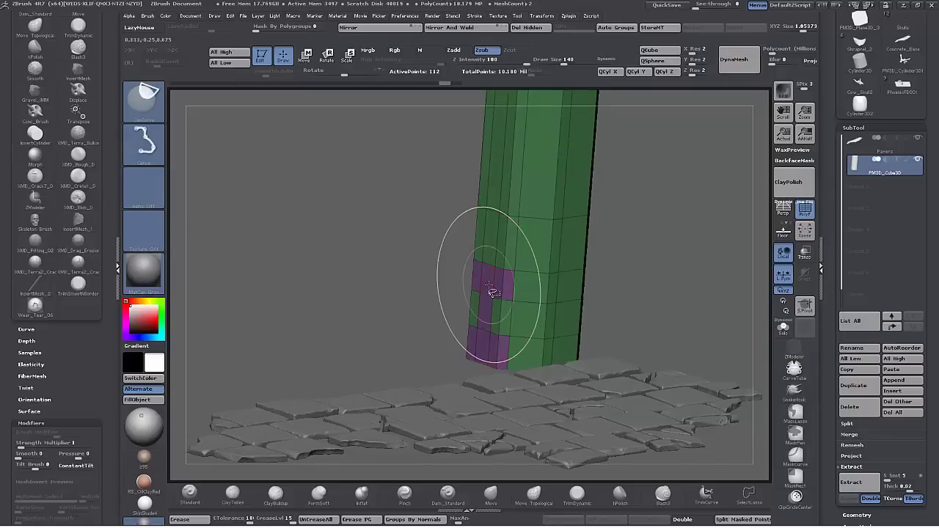
{"action": "key", "text": "ctrl+shift+z"}
{"action": "left_click", "coordinate": [305, 57]}
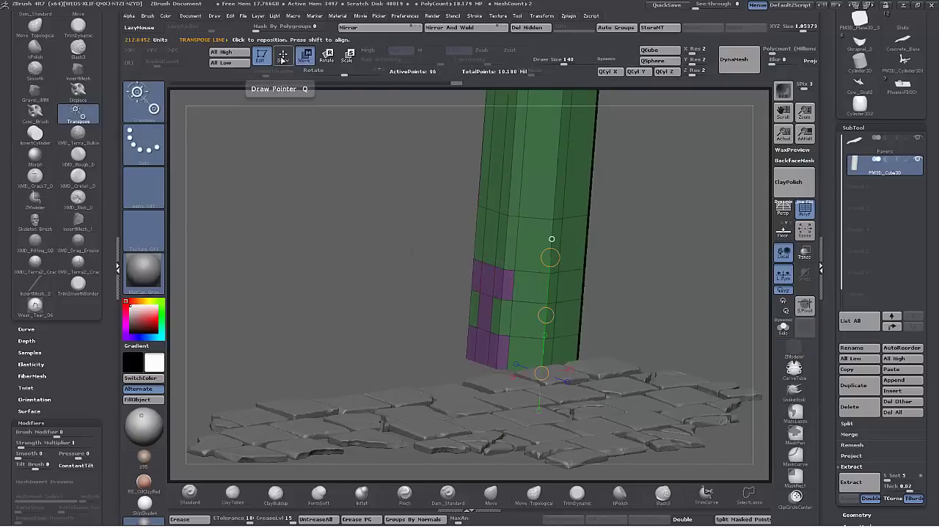
{"action": "left_click", "coordinate": [282, 57]}
{"action": "left_click", "coordinate": [496, 296], "text": "ctrl+shift"}
{"action": "left_click", "coordinate": [495, 298], "text": "ctrl+shift"}
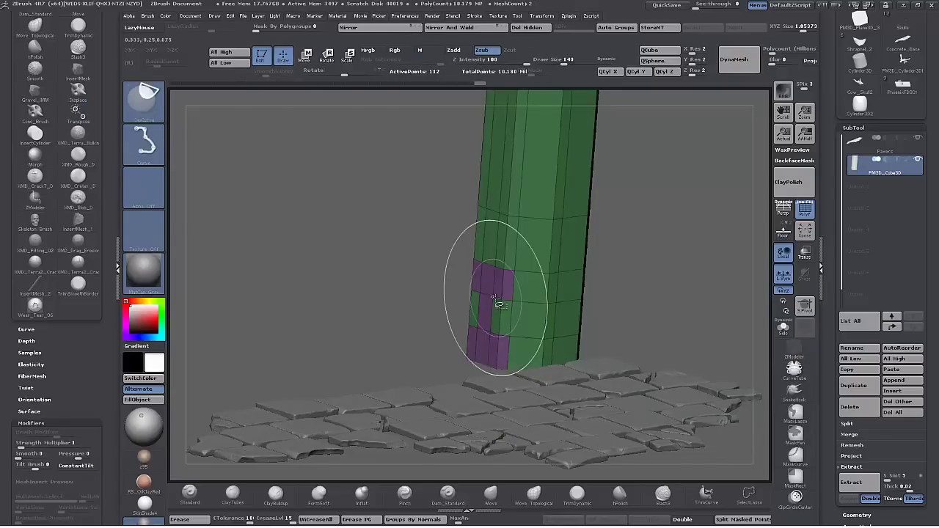
{"action": "left_click", "coordinate": [507, 216], "text": "ctrl+shift"}
{"action": "left_click_drag", "start_coordinate": [507, 216], "coordinate": [518, 236]}
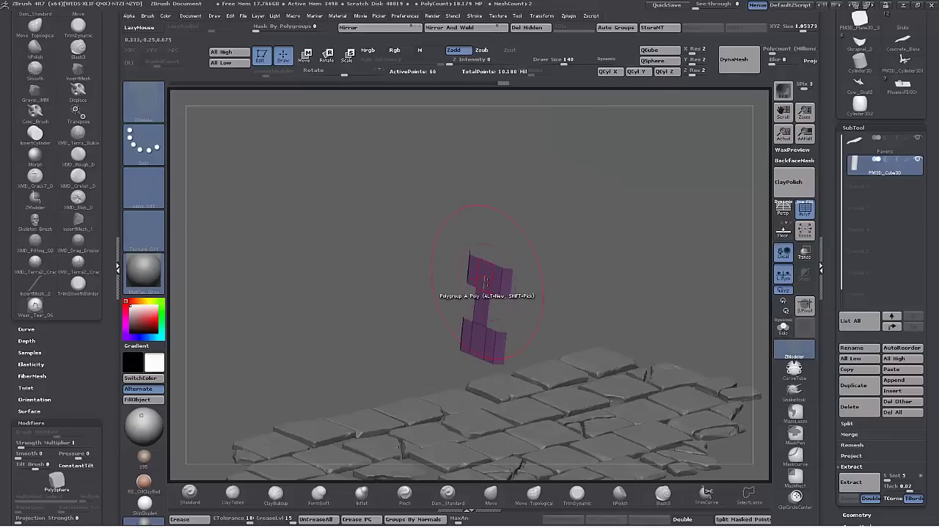
Mask the isolated polygroup, show the whole pillar again and invert the mask to leave only the I-shape unmasked.
{"action": "key", "text": "ctrl+a"}
{"action": "left_click_drag", "start_coordinate": [580, 272], "coordinate": [656, 218], "text": "shift"}
{"action": "left_click", "coordinate": [655, 218], "text": "ctrl+shift"}
{"action": "left_click_drag", "start_coordinate": [367, 229], "coordinate": [424, 247]}
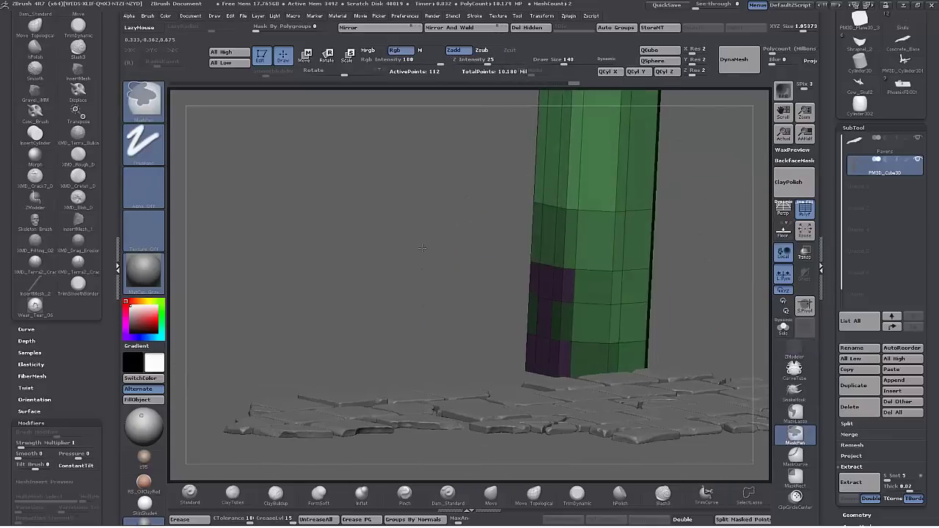
{"action": "left_click", "coordinate": [423, 247], "text": "ctrl"}
Extrude the unmasked I-shaped faces out from the pillar with Transpose Move, repeating the extrusion into a long segmented wall and clearing the mask.
{"action": "key", "text": "w"}
{"action": "mouse_move", "coordinate": [553, 298]}
{"action": "left_mouse_down", "text": "shift"}
{"action": "mouse_move", "coordinate": [472, 306]}
{"action": "mouse_move", "coordinate": [513, 303]}
{"action": "mouse_move", "coordinate": [493, 307]}
{"action": "left_mouse_up", "text": "shift"}
{"action": "key", "text": "1"}
{"action": "key", "text": "1"}
{"action": "key", "text": "1"}
{"action": "key", "text": "1"}
{"action": "key", "text": "1"}
{"action": "key", "text": "1"}
{"action": "key", "text": "1"}
{"action": "key", "text": "1"}
{"action": "key", "text": "1"}
{"action": "key", "text": "1"}
{"action": "key", "text": "1"}
{"action": "key", "text": "1"}
{"action": "key", "text": "1"}
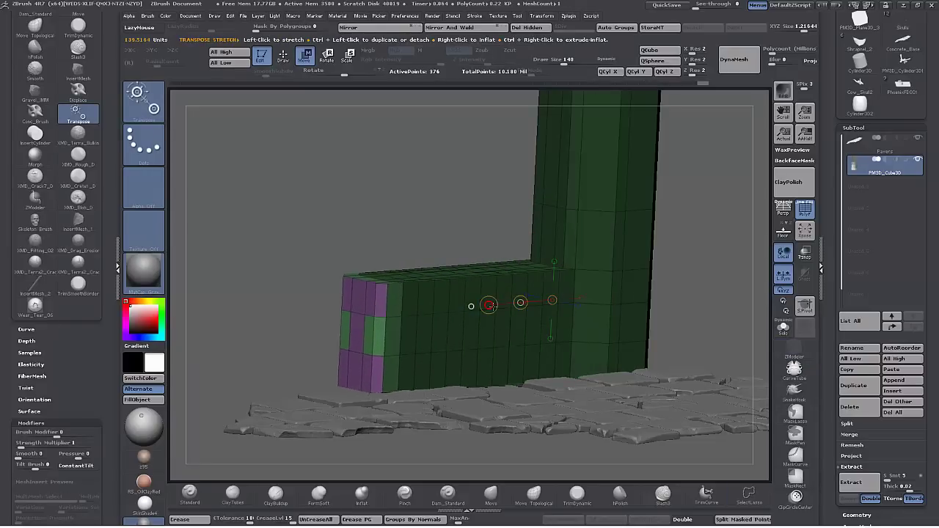
{"action": "mouse_move", "coordinate": [725, 271]}
{"action": "left_mouse_down"}
{"action": "mouse_move", "coordinate": [669, 274]}
{"action": "mouse_move", "coordinate": [703, 287]}
{"action": "left_mouse_up"}
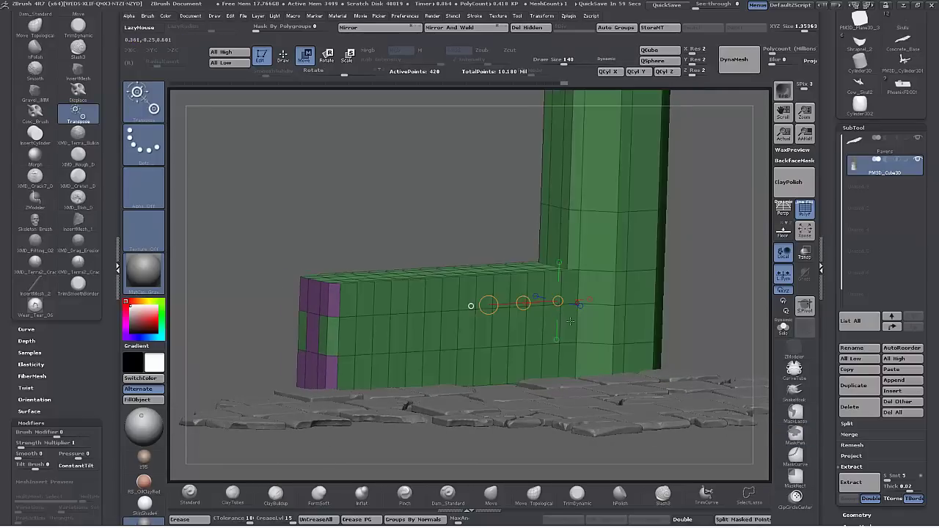
Mark the middle row of polygons along the wall's long side with ZModeler.
{"action": "left_click_drag", "start_coordinate": [728, 323], "coordinate": [708, 358]}
{"action": "key", "text": "q"}
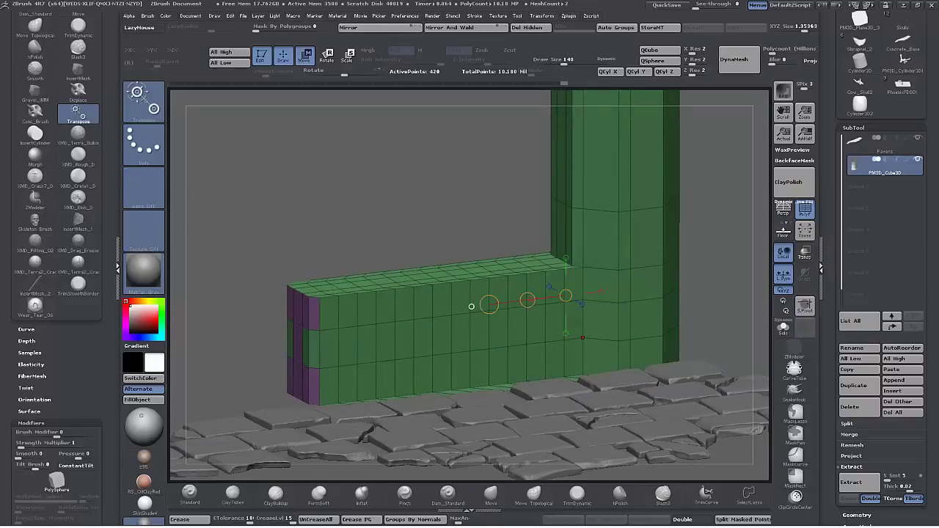
{"action": "left_click_drag", "start_coordinate": [575, 321], "coordinate": [345, 338], "text": "alt"}
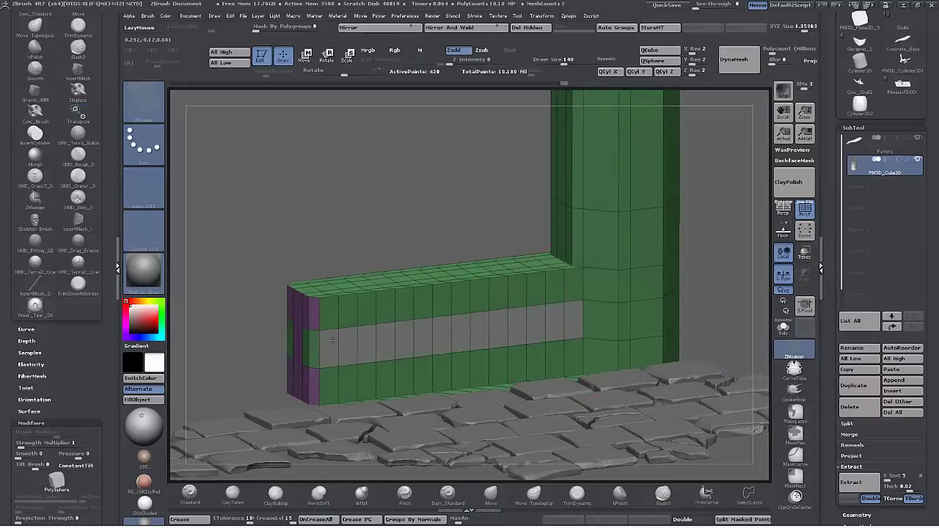
{"action": "left_click_drag", "start_coordinate": [344, 195], "coordinate": [372, 226]}
Recess the marked middle row and the adjoining green polygons at the wall's free end with the QMesh polygon action.
{"action": "key", "text": "space"}
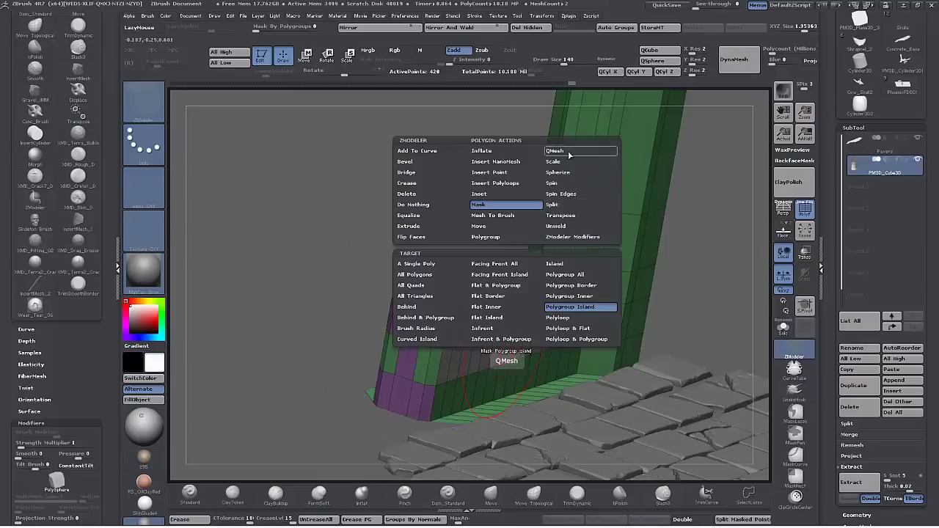
{"action": "left_click", "coordinate": [570, 153]}
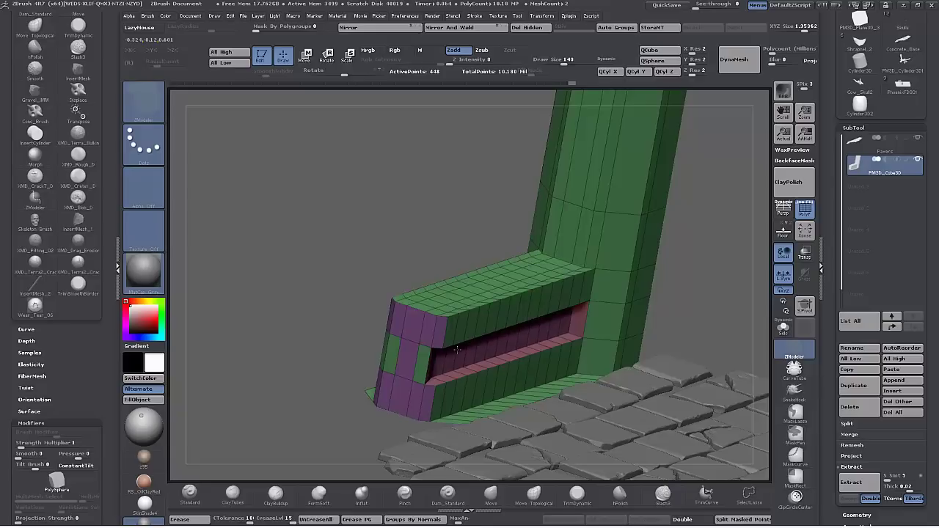
{"action": "left_click_drag", "start_coordinate": [230, 304], "coordinate": [249, 291]}
{"action": "key", "text": "ctrl+z"}
{"action": "key", "text": "ctrl+z"}
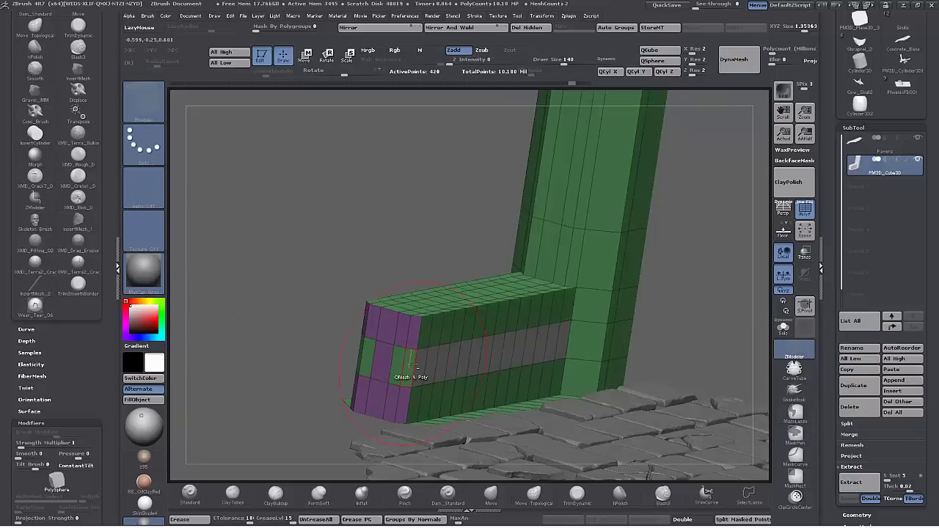
{"action": "left_click_drag", "start_coordinate": [420, 358], "coordinate": [404, 359]}
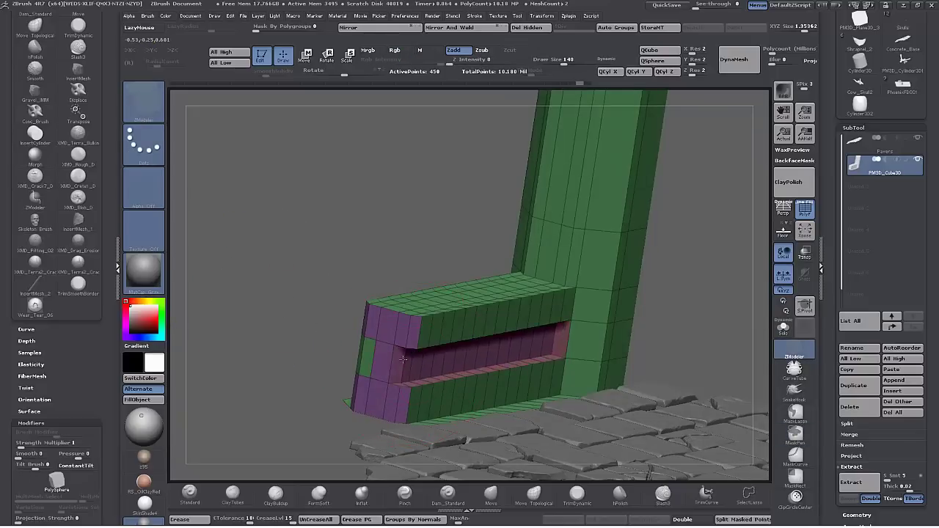
{"action": "left_click_drag", "start_coordinate": [419, 217], "coordinate": [392, 206]}
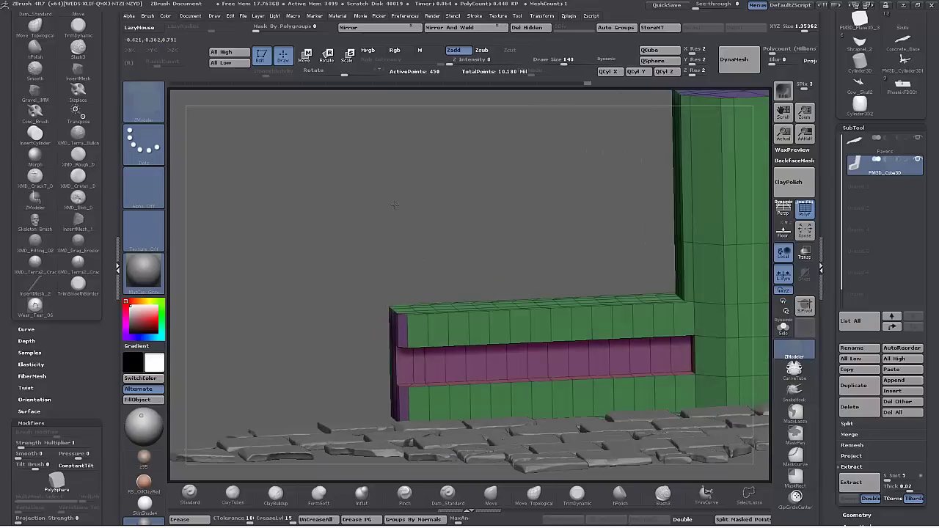
Lay a horizontal Transpose Move line along the wall's top edge in a straight side view and mask the pillar.
{"action": "left_click_drag", "start_coordinate": [518, 223], "coordinate": [470, 242]}
{"action": "left_click_drag", "start_coordinate": [702, 315], "coordinate": [720, 299], "text": "alt"}
{"action": "key", "text": "w"}
{"action": "left_click_drag", "start_coordinate": [534, 327], "coordinate": [337, 328], "text": "shift"}
{"action": "key", "text": "ctrl+z"}
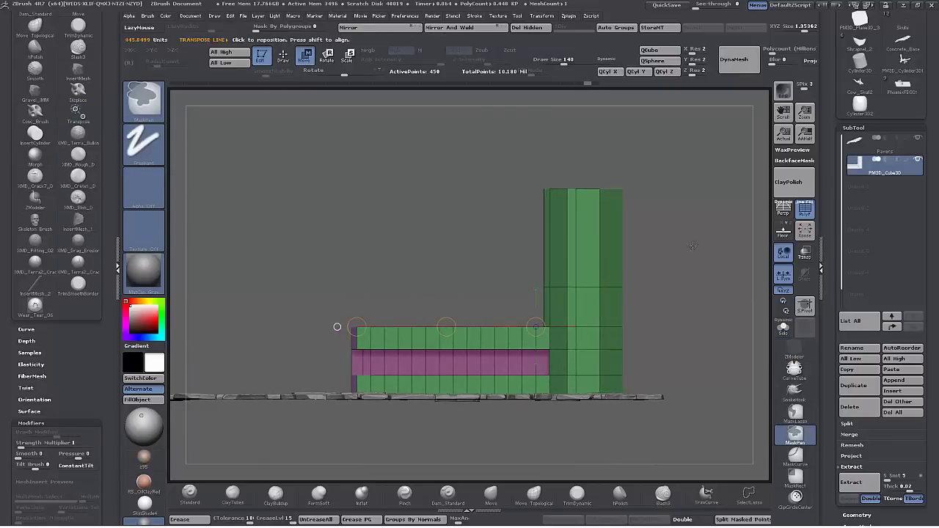
{"action": "left_click_drag", "start_coordinate": [673, 166], "coordinate": [555, 449], "text": "ctrl"}
{"action": "left_click_drag", "start_coordinate": [435, 127], "coordinate": [588, 320], "text": "ctrl"}
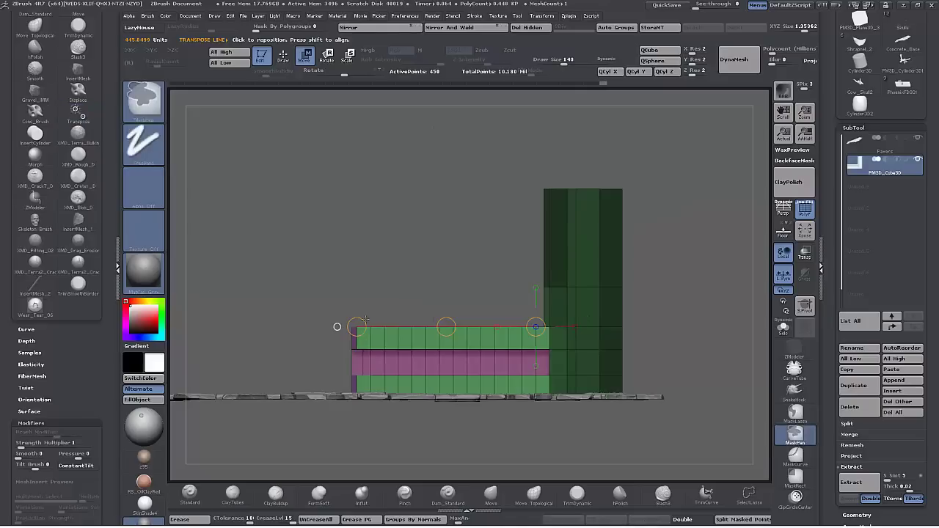
Stretch the unmasked wall slightly longer away from the pillar with the Transpose line and clear the mask.
{"action": "left_click_drag", "start_coordinate": [356, 327], "coordinate": [323, 327]}
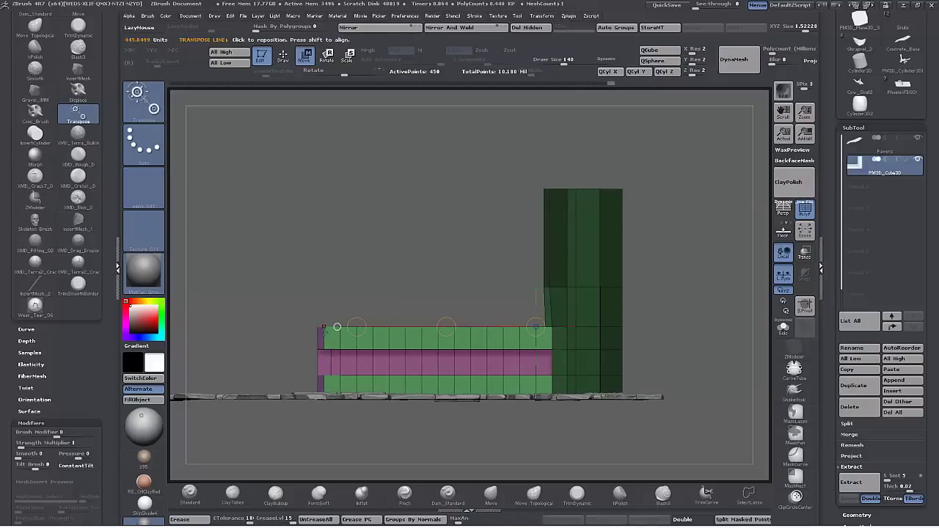
{"action": "left_click_drag", "start_coordinate": [446, 327], "coordinate": [444, 328]}
{"action": "left_click_drag", "start_coordinate": [660, 288], "coordinate": [676, 305]}
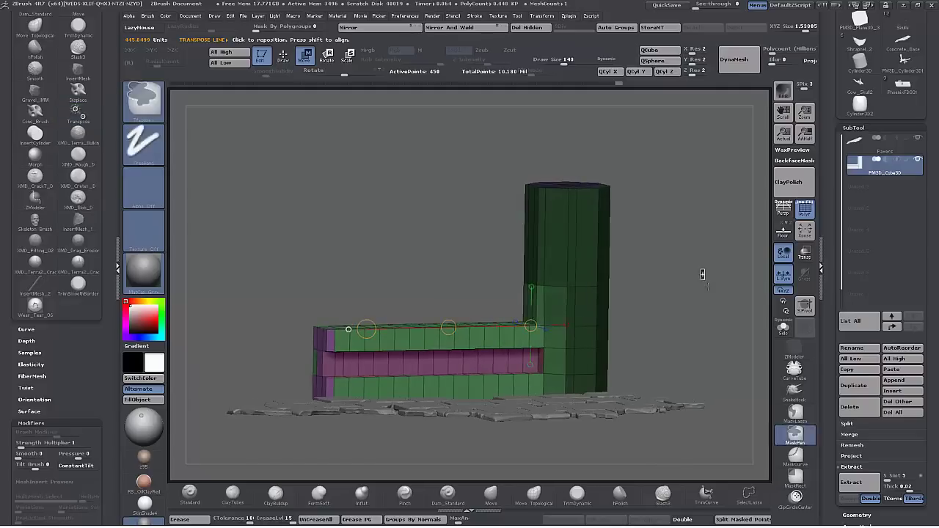
{"action": "left_click_drag", "start_coordinate": [704, 274], "coordinate": [711, 286], "text": "ctrl"}
{"action": "mouse_move", "coordinate": [702, 290]}
{"action": "left_mouse_down", "text": "shift"}
{"action": "mouse_move", "coordinate": [690, 327]}
{"action": "mouse_move", "coordinate": [709, 305]}
{"action": "mouse_move", "coordinate": [712, 329]}
{"action": "left_mouse_up", "text": "shift"}
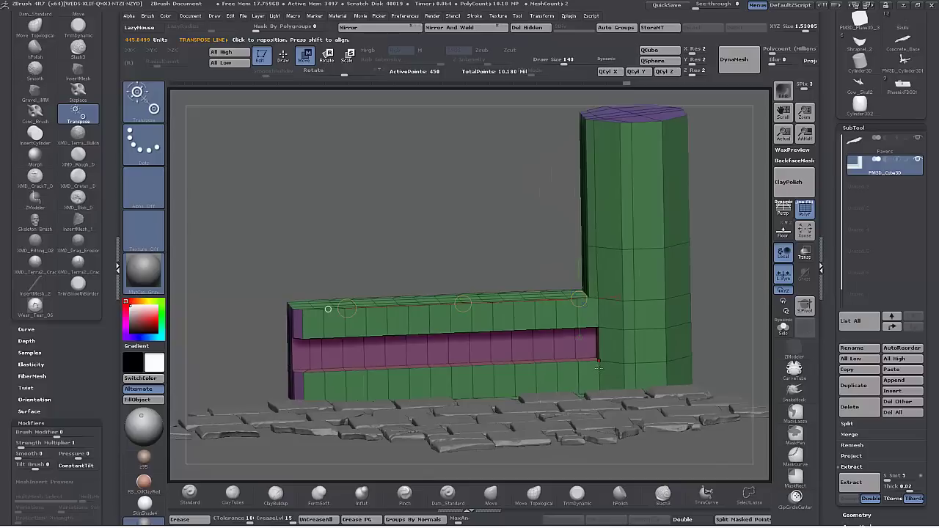
Insert a horizontal edge loop just below the wall's recessed band with ZModeler.
{"action": "key", "text": "q"}
{"action": "left_click_drag", "start_coordinate": [600, 370], "coordinate": [600, 365]}
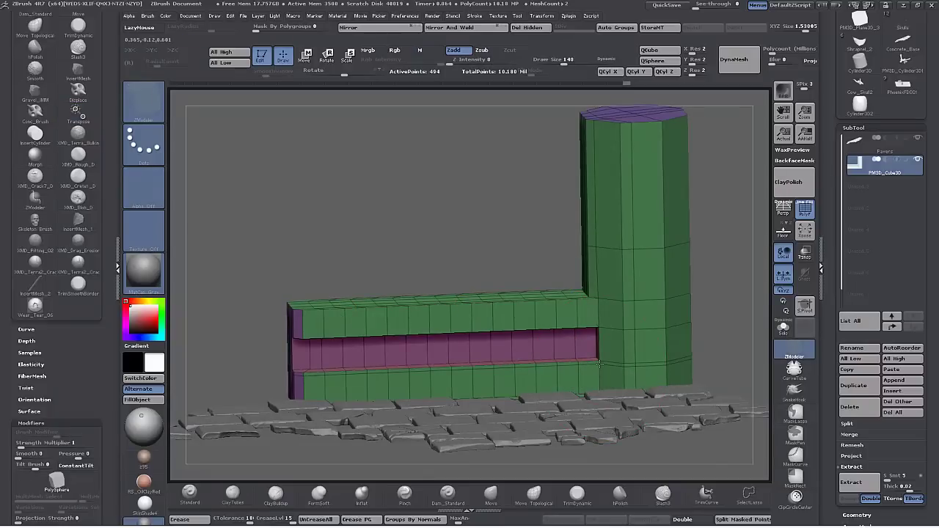
{"action": "left_click_drag", "start_coordinate": [727, 325], "coordinate": [739, 278]}
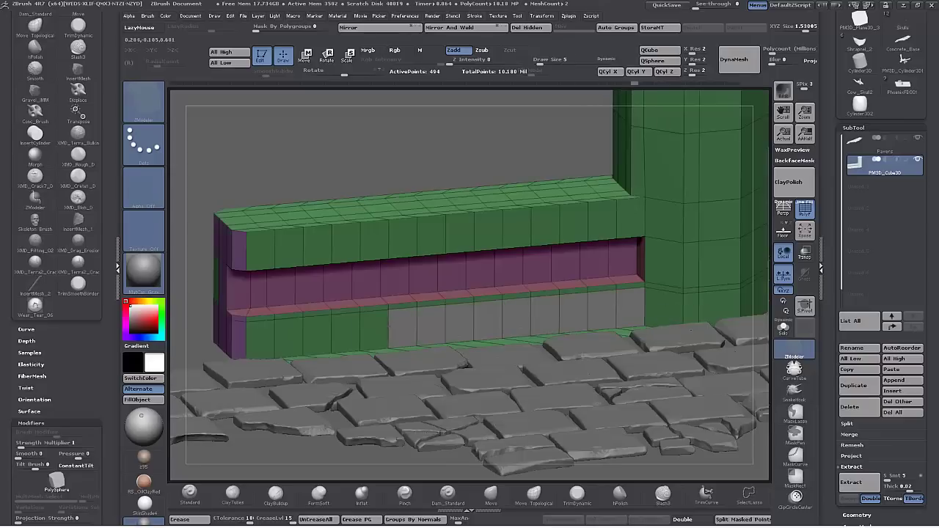
Mark the polygons in the wall's upper and lower side rows and inset each one with the Inset action.
{"action": "left_click_drag", "start_coordinate": [622, 214], "coordinate": [264, 248], "text": "alt"}
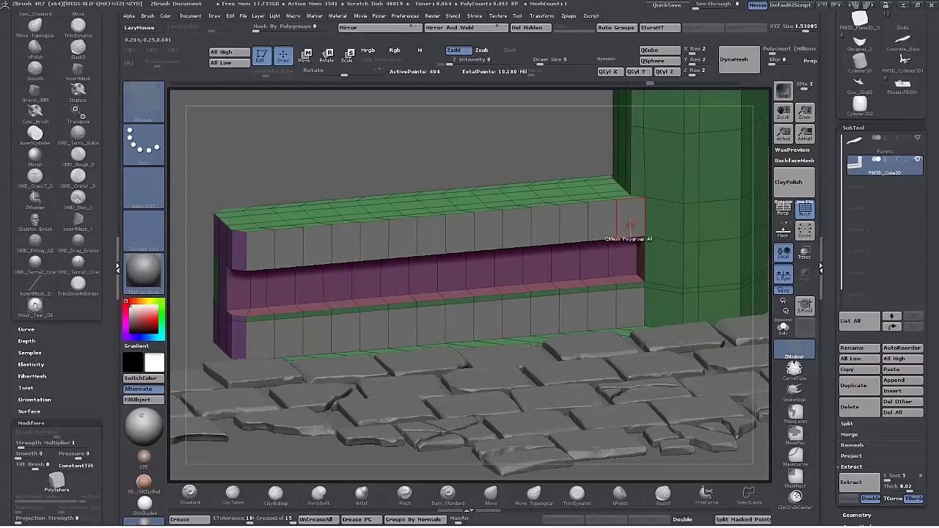
{"action": "key", "text": "space"}
{"action": "left_click", "coordinate": [605, 193]}
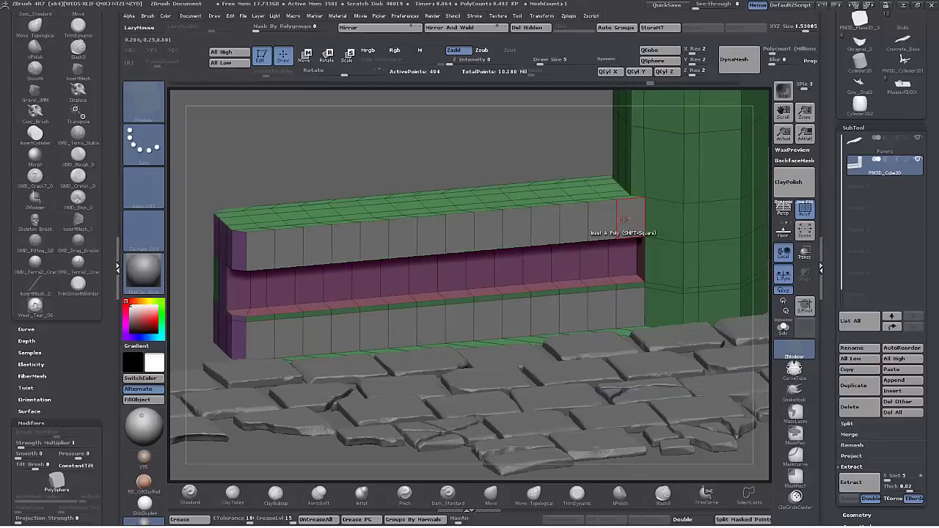
{"action": "left_click", "coordinate": [623, 219]}
Raise all the inset panels slightly outward with the QMesh action on Polygroup All.
{"action": "key", "text": "space"}
{"action": "left_click", "coordinate": [680, 152]}
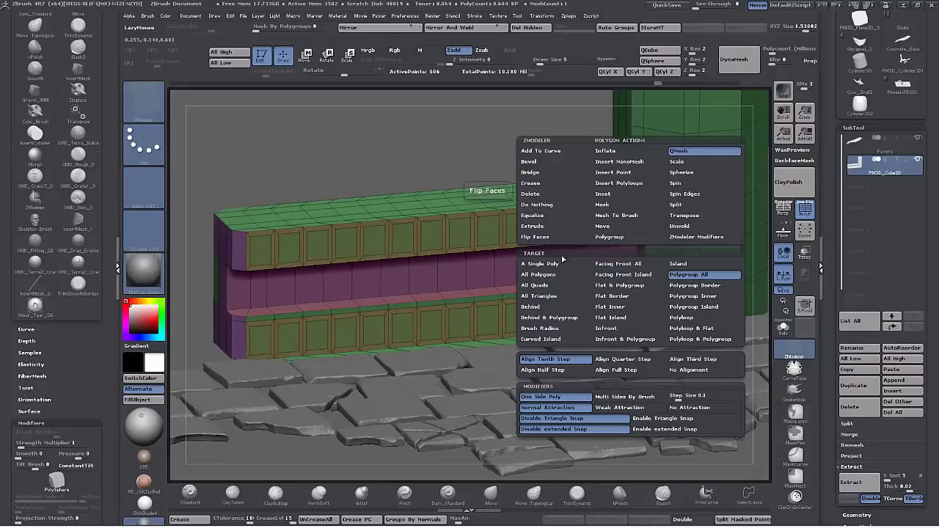
{"action": "left_click", "coordinate": [720, 291]}
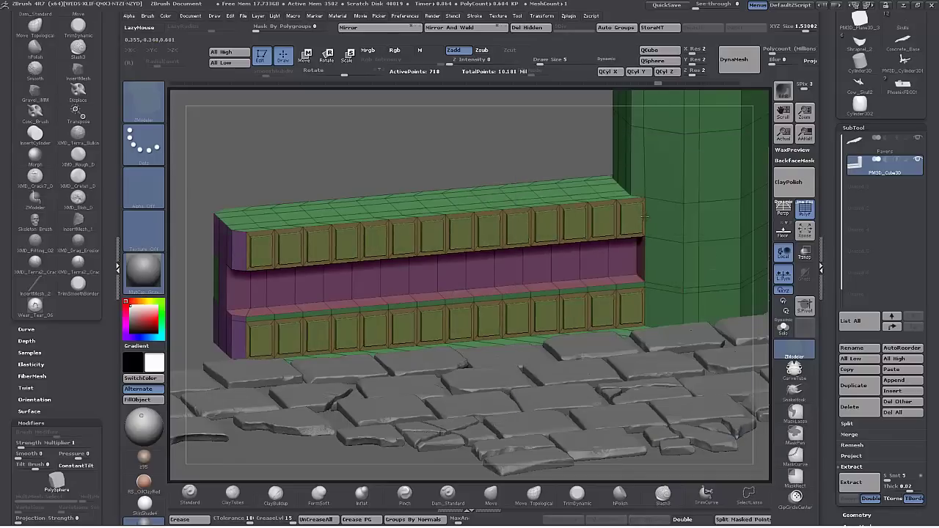
{"action": "left_click_drag", "start_coordinate": [509, 144], "coordinate": [449, 270]}
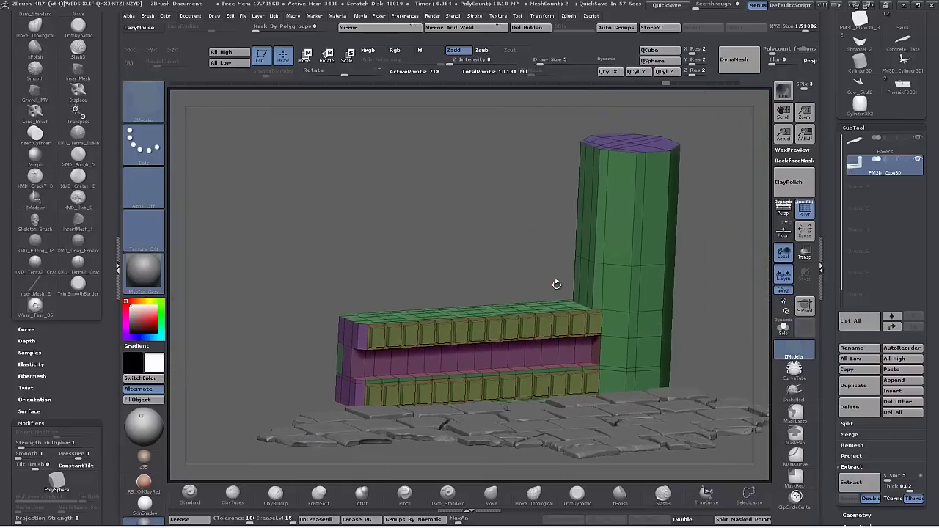
Mark the vertical polygons on the pillar's face above the wall and extrude them into a thin raised strip with QMesh.
{"action": "left_click_drag", "start_coordinate": [526, 258], "coordinate": [547, 301]}
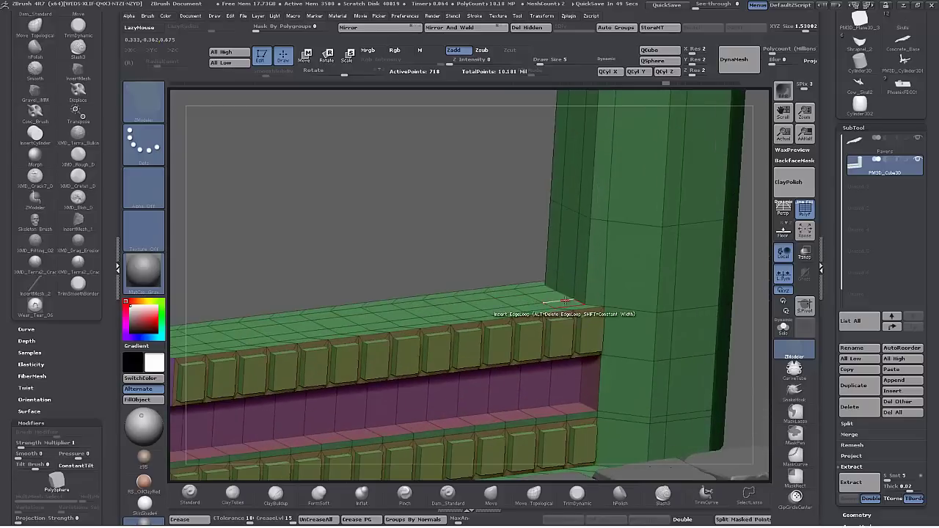
{"action": "left_click", "coordinate": [566, 267]}
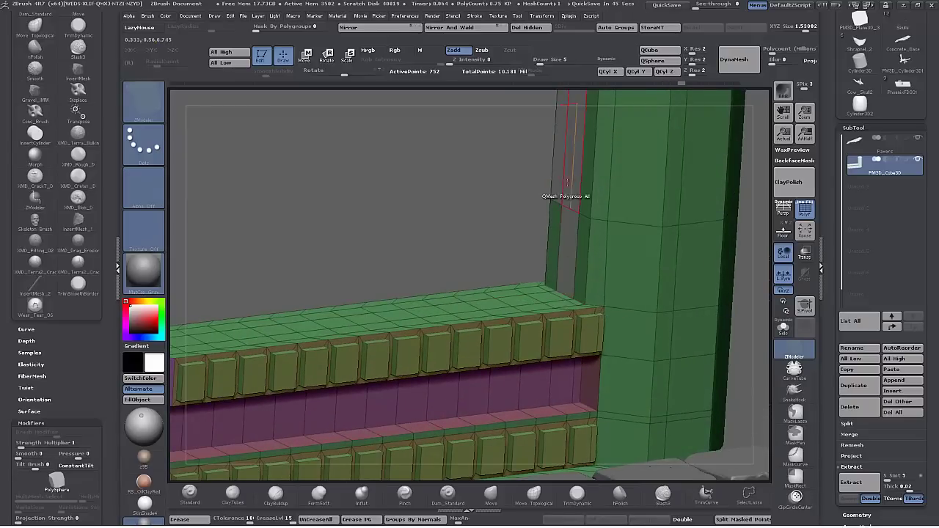
{"action": "key", "text": "ctrl+z"}
{"action": "left_click", "coordinate": [568, 228]}
{"action": "left_click_drag", "start_coordinate": [462, 263], "coordinate": [487, 252], "text": "alt"}
{"action": "left_click_drag", "start_coordinate": [541, 307], "coordinate": [541, 310]}
{"action": "left_click_drag", "start_coordinate": [413, 211], "coordinate": [405, 256], "text": "alt"}
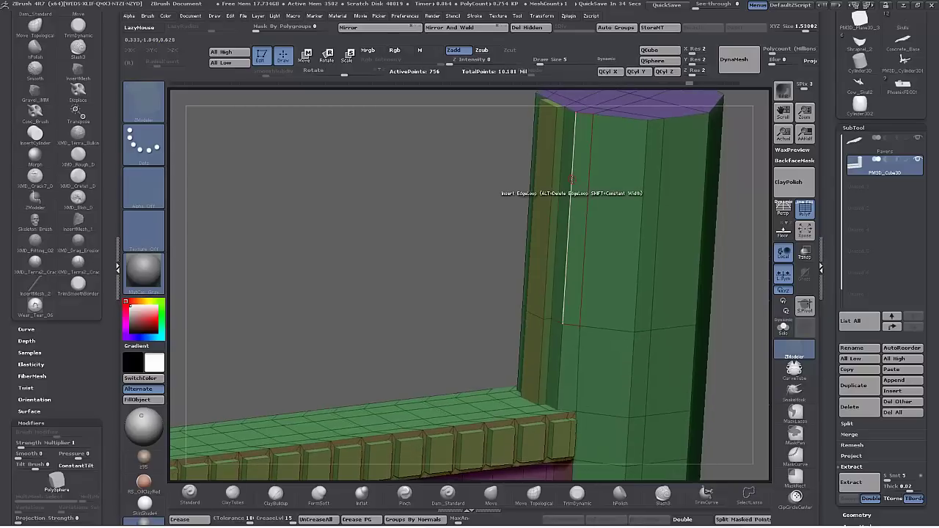
Insert a horizontal edge loop near the pillar's top and mark the raised strip's polygons below it.
{"action": "left_click", "coordinate": [573, 174]}
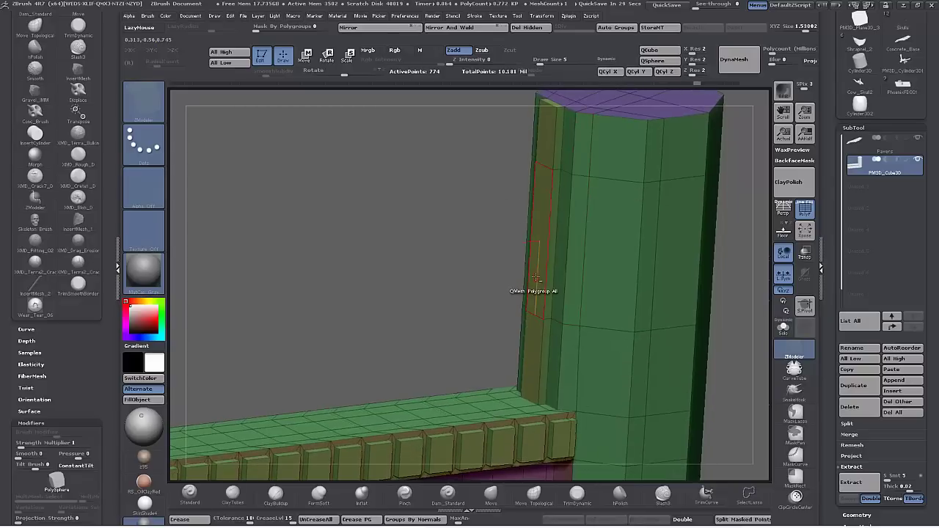
{"action": "left_click_drag", "start_coordinate": [536, 278], "coordinate": [535, 327], "text": "alt"}
{"action": "left_click", "coordinate": [544, 148], "text": "alt"}
{"action": "key", "text": "ctrl+z"}
{"action": "left_click_drag", "start_coordinate": [471, 270], "coordinate": [457, 272]}
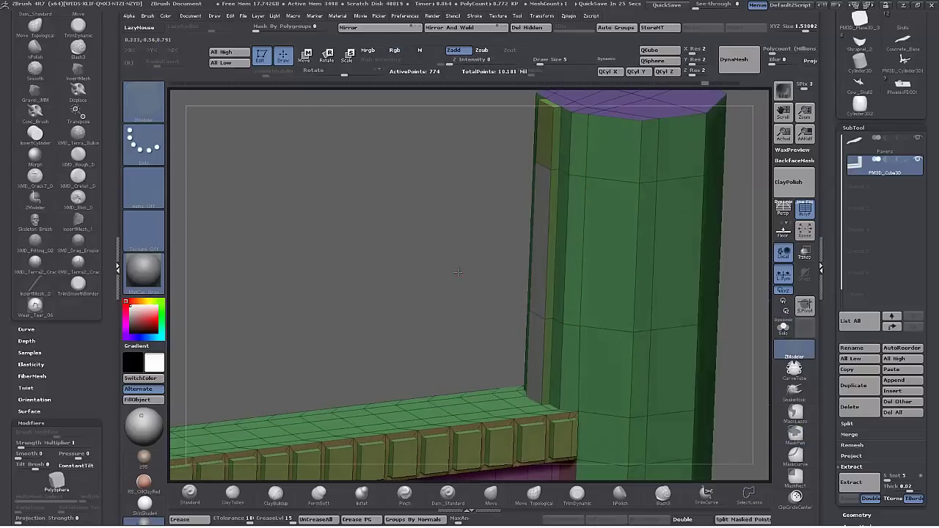
Try the Slide edge action on the wall top beside the pillar and extrude the marked strip outward over the wall with QMesh.
{"action": "left_click_drag", "start_coordinate": [539, 292], "coordinate": [479, 353]}
{"action": "key", "text": "ctrl+z"}
{"action": "key", "text": "space"}
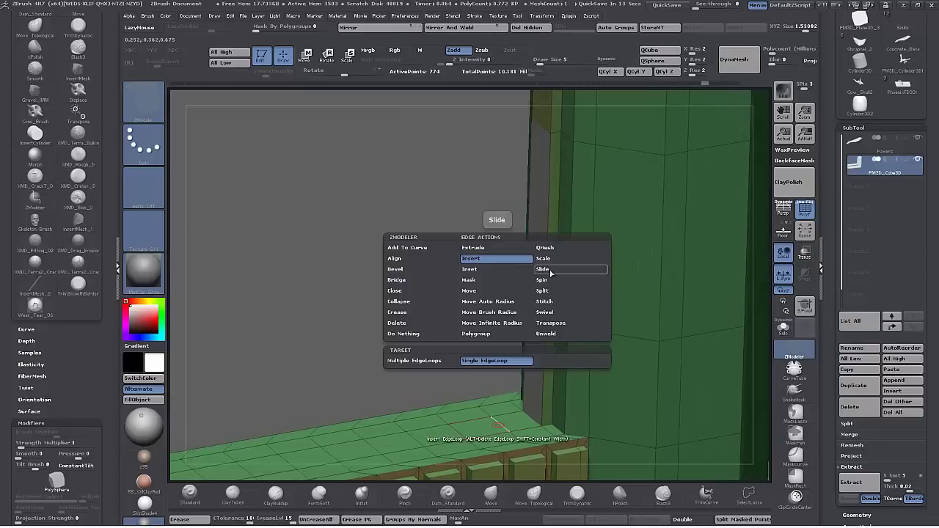
{"action": "left_click", "coordinate": [551, 273]}
{"action": "left_click_drag", "start_coordinate": [532, 404], "coordinate": [508, 404]}
{"action": "left_click", "coordinate": [506, 404]}
{"action": "key", "text": "ctrl+z"}
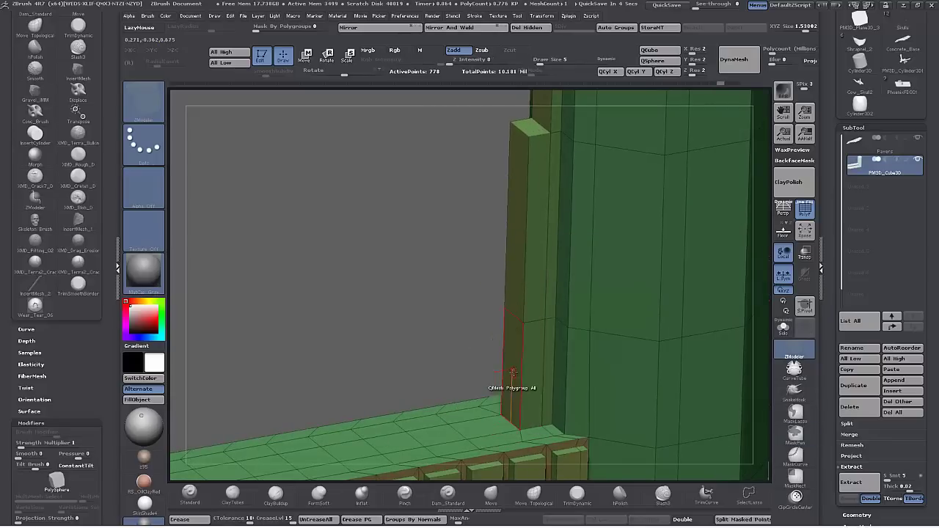
Extrude the strip on the pillar outward over the wall using QMesh on Polygroup Island, and insert a horizontal edge loop near its top.
{"action": "key", "text": "space"}
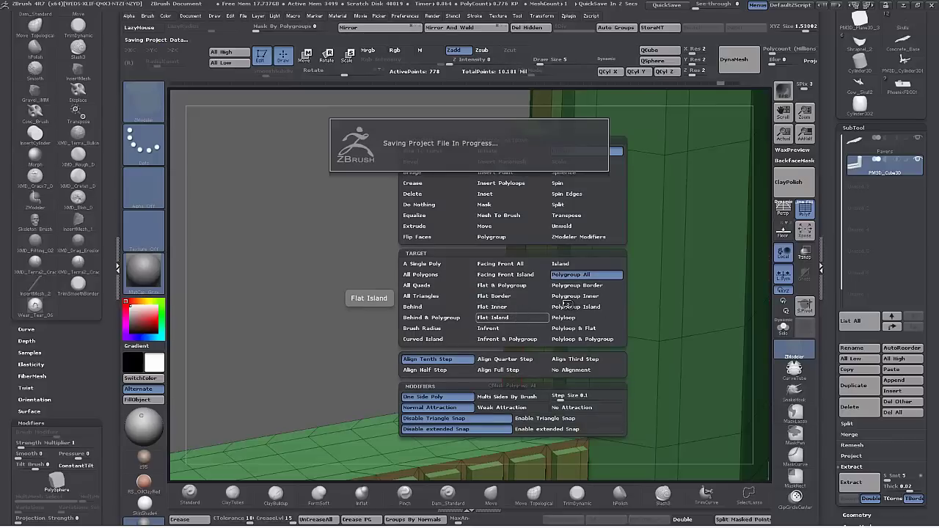
{"action": "left_click", "coordinate": [569, 307]}
{"action": "left_click_drag", "start_coordinate": [511, 331], "coordinate": [475, 385]}
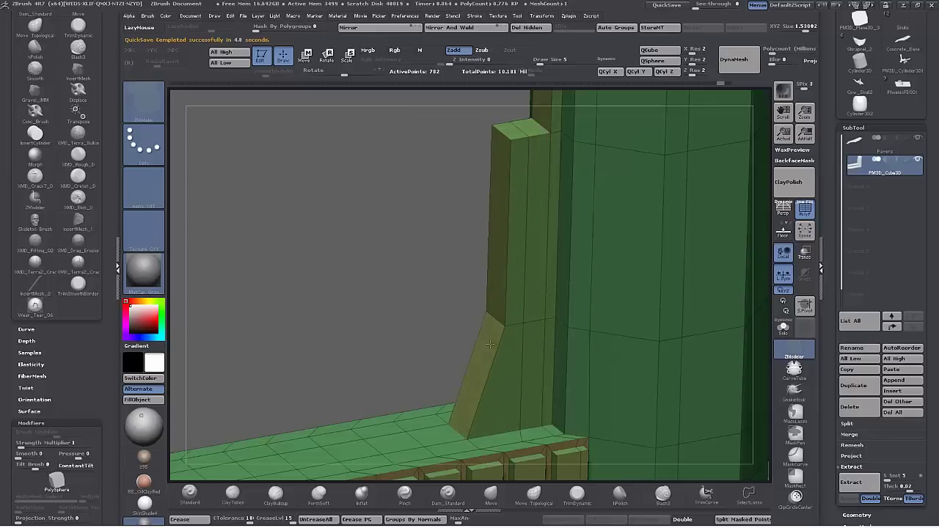
{"action": "left_click_drag", "start_coordinate": [489, 345], "coordinate": [450, 349]}
{"action": "left_click_drag", "start_coordinate": [378, 293], "coordinate": [503, 255], "text": "alt"}
{"action": "key", "text": "space"}
{"action": "left_click", "coordinate": [504, 259]}
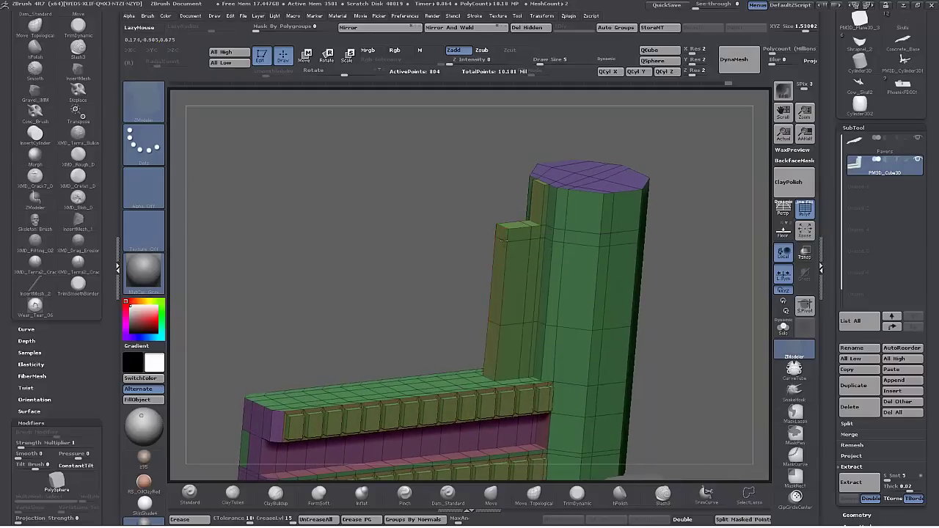
Switch the edge action to Slide and extrude the strip's outer face below the new loop outward with QMesh as a second step.
{"action": "left_click_drag", "start_coordinate": [366, 267], "coordinate": [381, 284]}
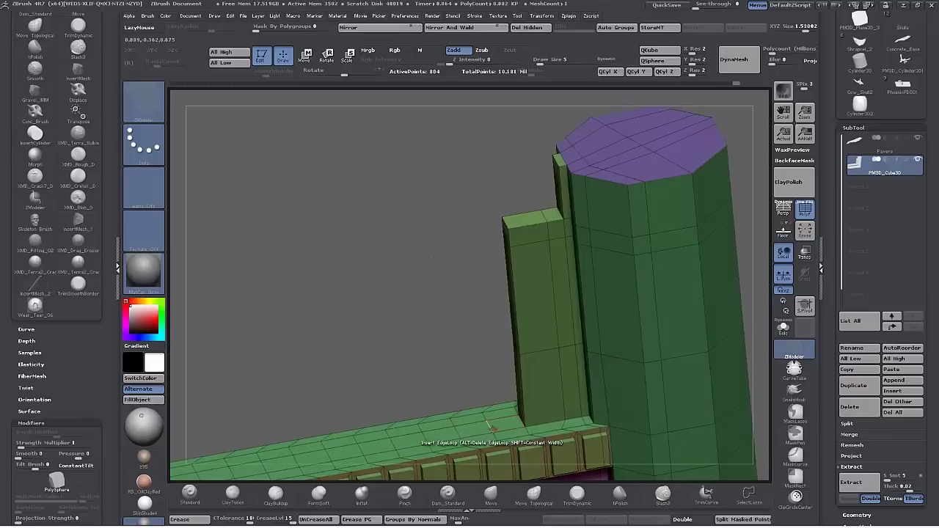
{"action": "key", "text": "space"}
{"action": "left_click", "coordinate": [545, 271]}
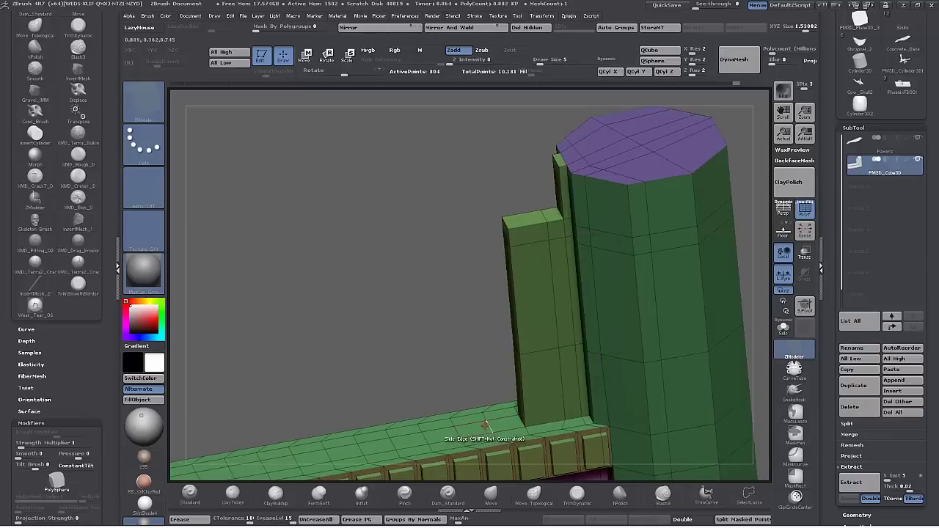
{"action": "left_click_drag", "start_coordinate": [438, 335], "coordinate": [453, 309]}
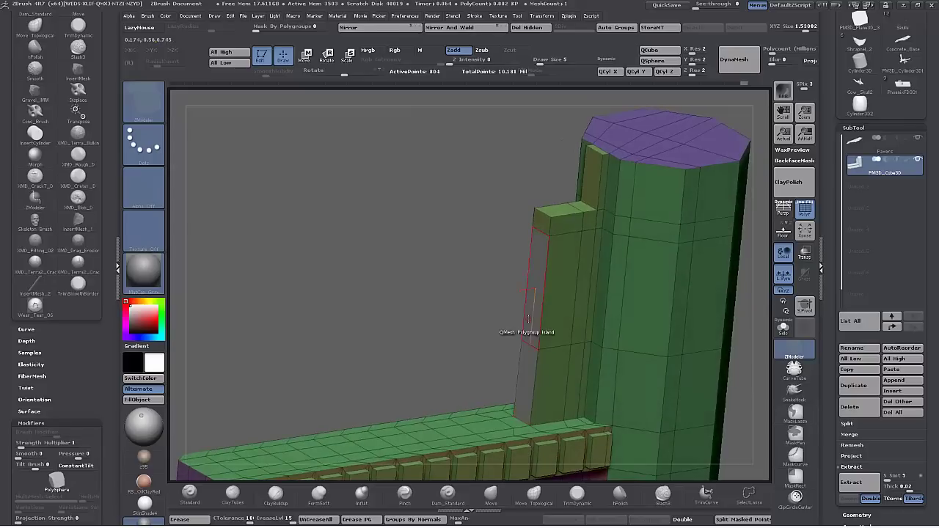
{"action": "left_click_drag", "start_coordinate": [527, 331], "coordinate": [511, 333]}
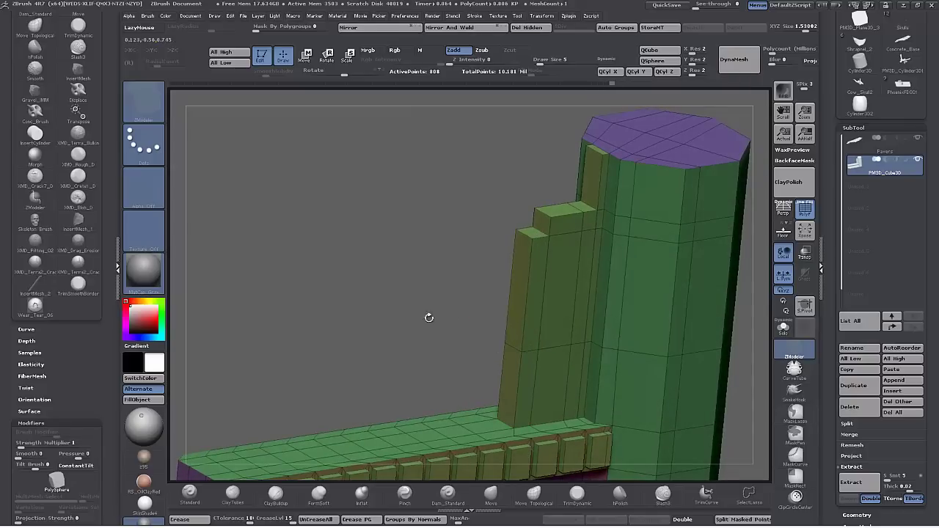
Switch the edge action back to Insert and delete the extra vertical edge loop on the pillar's front face.
{"action": "left_click_drag", "start_coordinate": [429, 317], "coordinate": [371, 211], "text": "alt"}
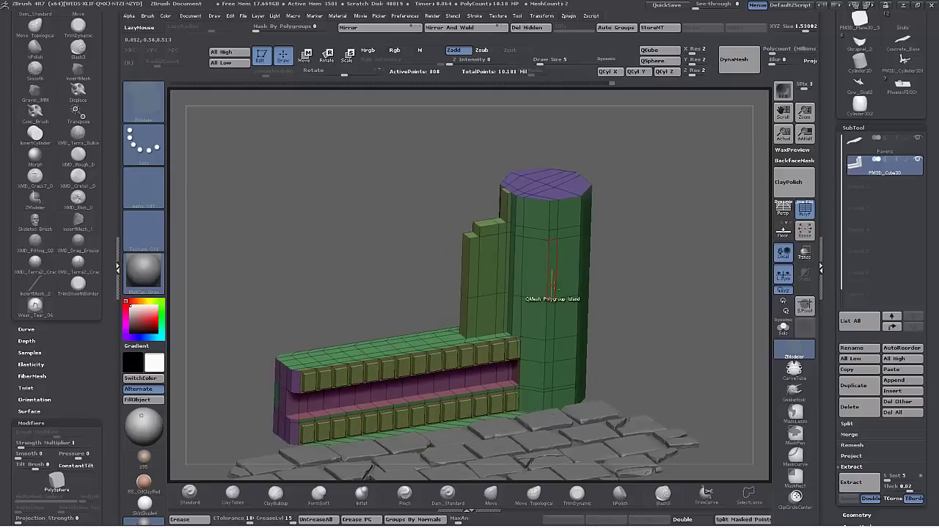
{"action": "key", "text": "space"}
{"action": "left_click", "coordinate": [545, 260]}
{"action": "left_click", "coordinate": [556, 287], "text": "alt"}
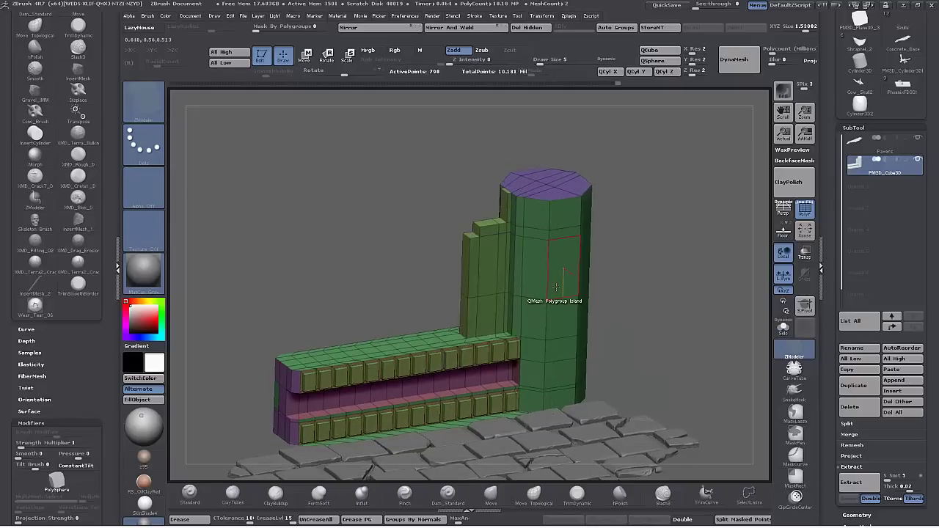
Inset the pillar's top face slightly using the Inset action on Polygroup Island with the Inset Region modifier.
{"action": "left_click_drag", "start_coordinate": [649, 278], "coordinate": [663, 334]}
{"action": "key", "text": "space"}
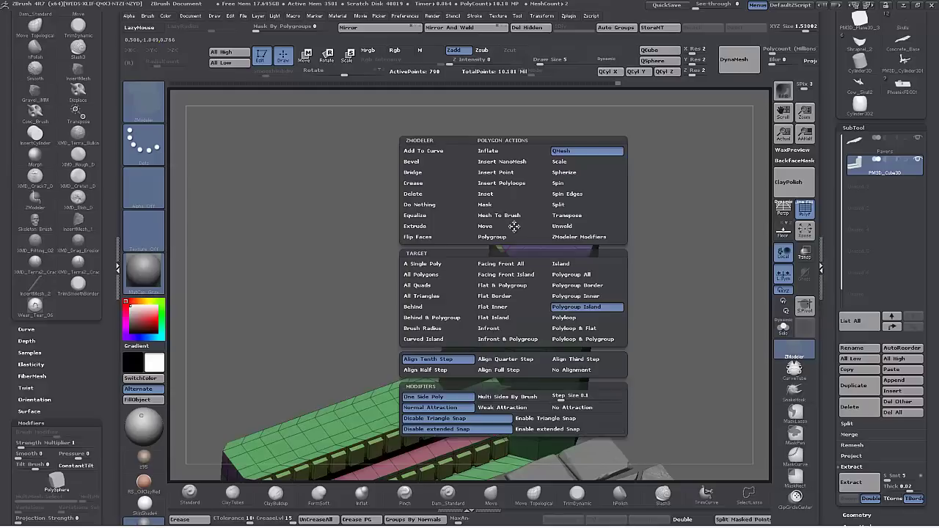
{"action": "left_click", "coordinate": [503, 195]}
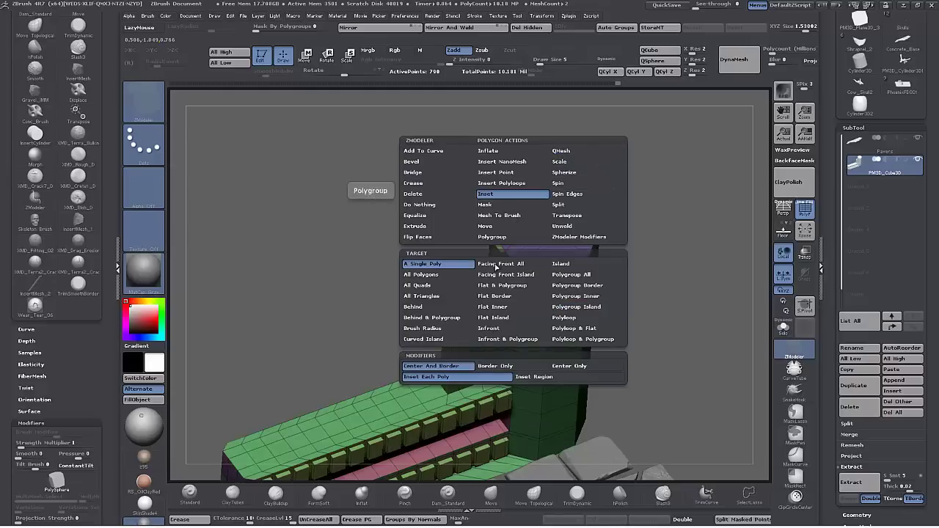
{"action": "left_click", "coordinate": [576, 307]}
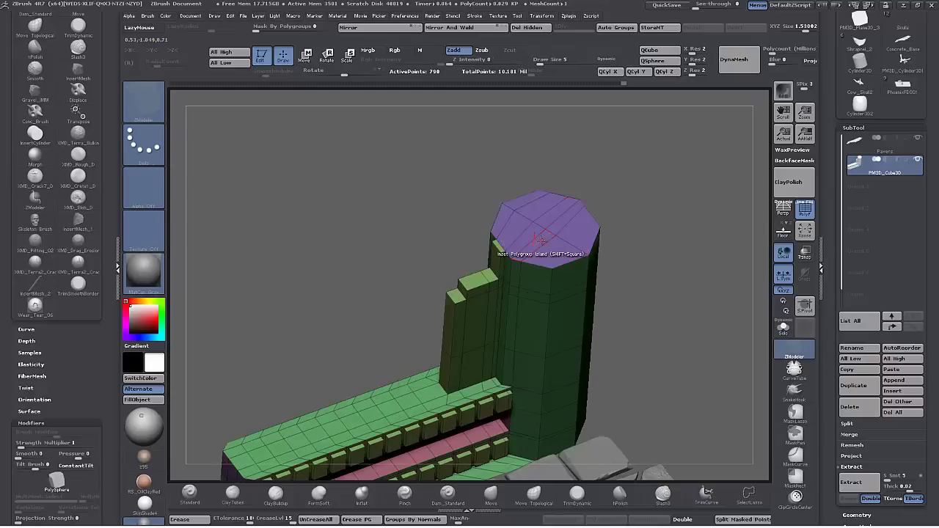
{"action": "key", "text": "space"}
{"action": "left_click", "coordinate": [557, 380]}
{"action": "left_click_drag", "start_coordinate": [542, 237], "coordinate": [541, 226]}
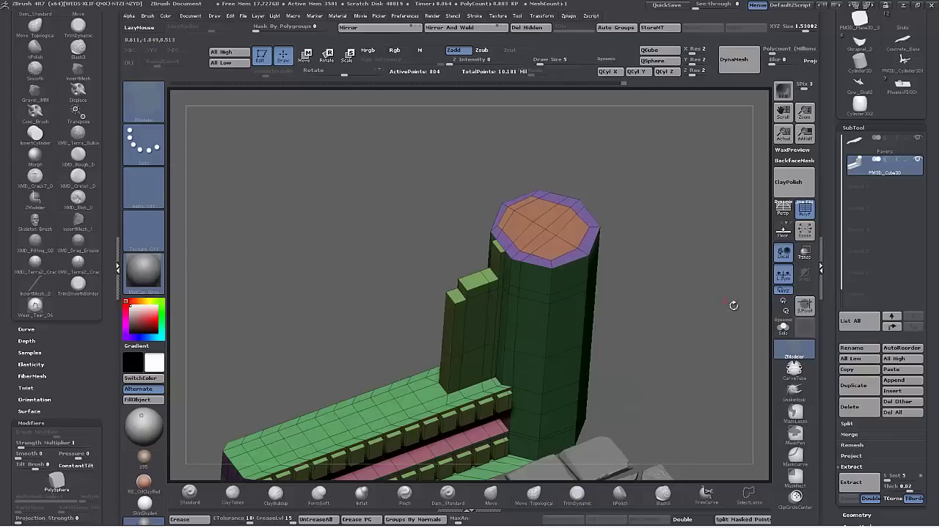
Raise the inset area on the pillar's top into a low cap with QMesh on Polygroup Island.
{"action": "left_click_drag", "start_coordinate": [734, 305], "coordinate": [723, 266]}
{"action": "key", "text": "space"}
{"action": "left_click", "coordinate": [606, 153]}
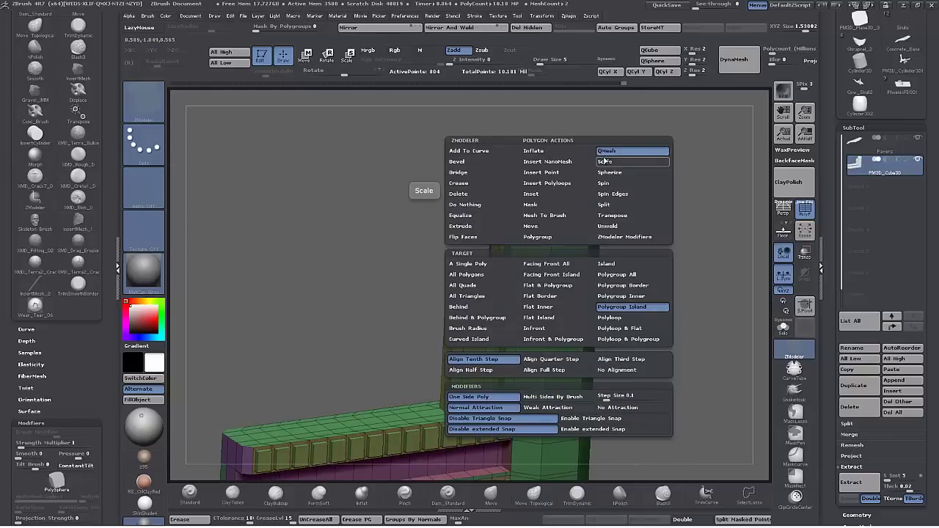
{"action": "left_click_drag", "start_coordinate": [555, 237], "coordinate": [563, 223]}
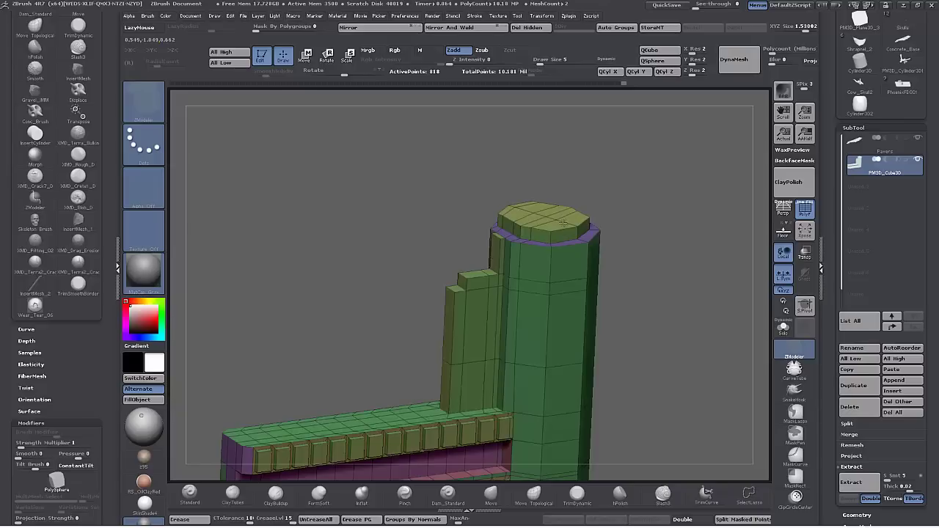
Slide the upper edges of the stepped strip and the narrow strip above it to give their tops sloped profiles.
{"action": "left_click_drag", "start_coordinate": [660, 331], "coordinate": [663, 354], "text": "alt"}
{"action": "key", "text": "space"}
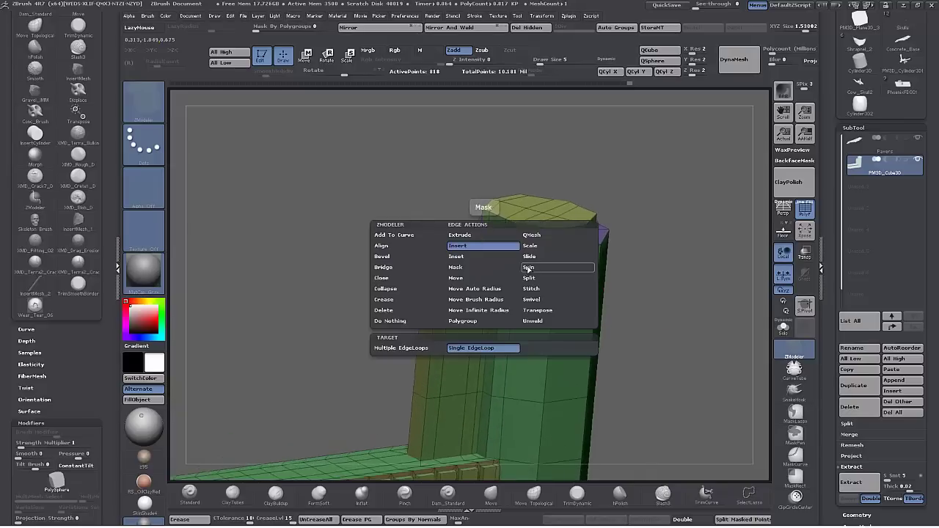
{"action": "left_click", "coordinate": [536, 257]}
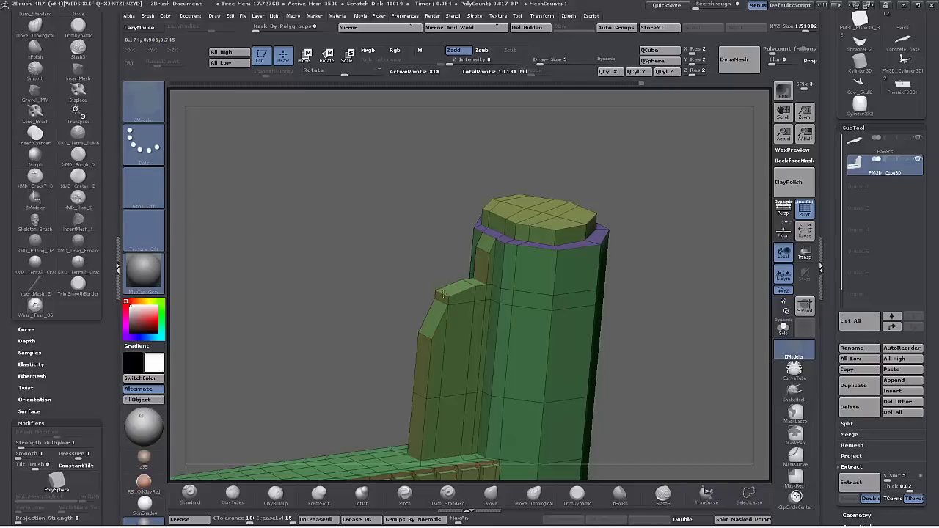
{"action": "left_click_drag", "start_coordinate": [373, 278], "coordinate": [437, 277]}
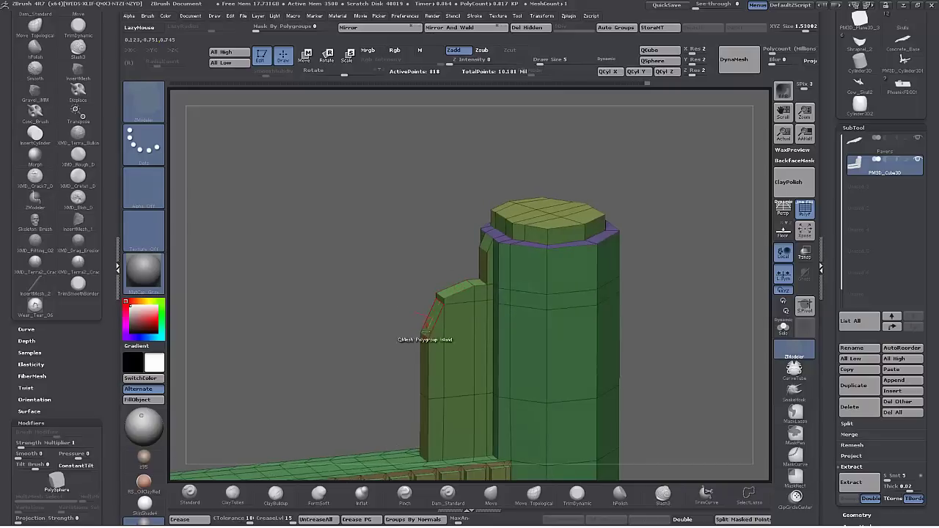
{"action": "left_click_drag", "start_coordinate": [436, 321], "coordinate": [435, 318]}
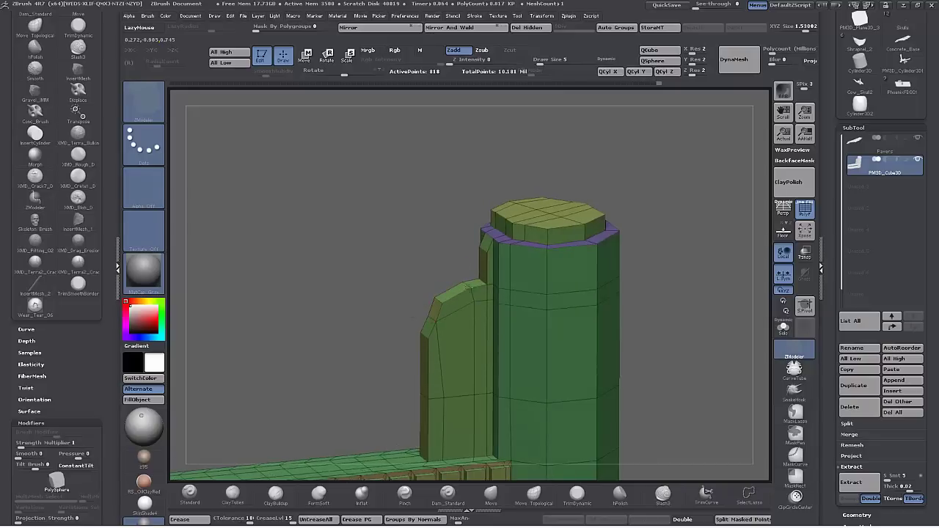
{"action": "left_click_drag", "start_coordinate": [468, 287], "coordinate": [468, 286]}
Mark the column of polygons on the stepped strip's side and extrude it into a raised rib with QMesh on A Single Poly.
{"action": "mouse_move", "coordinate": [356, 271]}
{"action": "left_mouse_down"}
{"action": "mouse_move", "coordinate": [358, 249]}
{"action": "mouse_move", "coordinate": [371, 262]}
{"action": "mouse_move", "coordinate": [307, 260]}
{"action": "mouse_move", "coordinate": [327, 261]}
{"action": "left_mouse_up"}
{"action": "left_click_drag", "start_coordinate": [479, 390], "coordinate": [481, 270]}
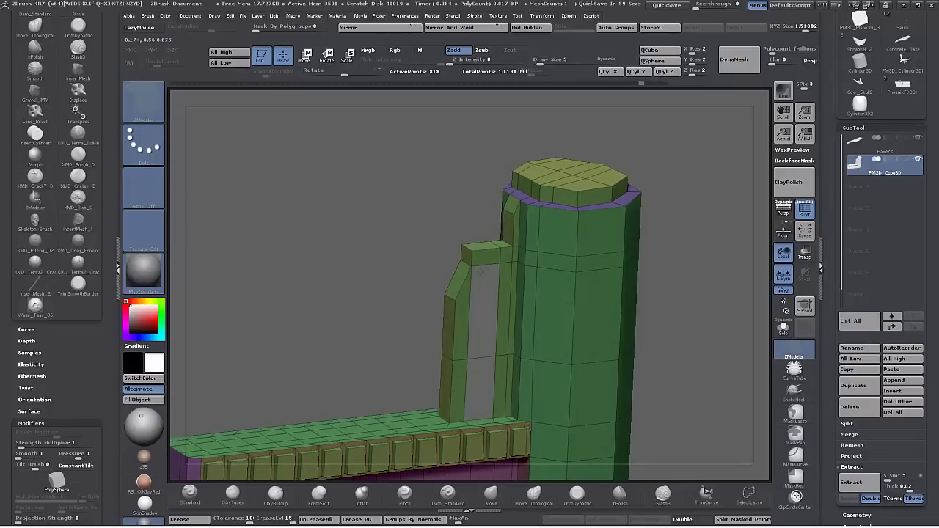
{"action": "key", "text": "space"}
{"action": "left_click", "coordinate": [399, 264]}
{"action": "left_click_drag", "start_coordinate": [485, 329], "coordinate": [500, 334]}
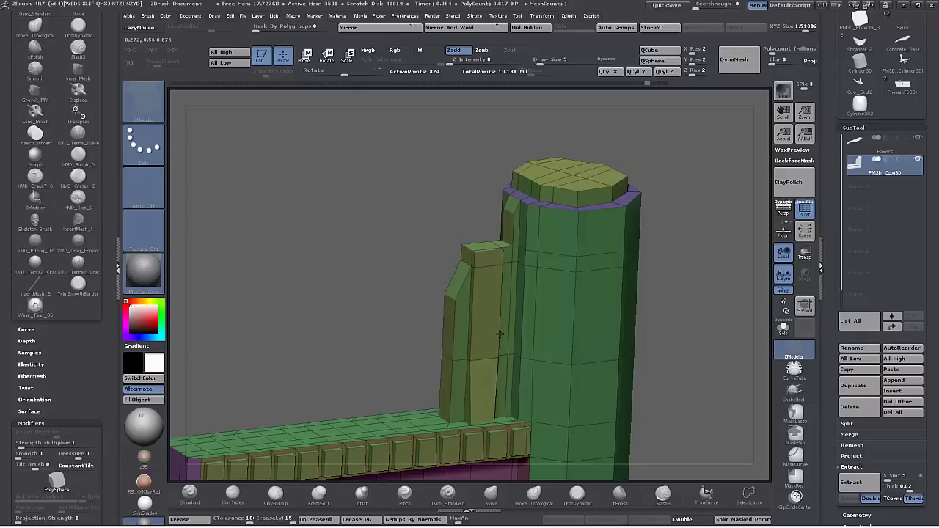
Slope the raised side rib's top by sliding its edges, adjust the points at its base and undo the last move.
{"action": "mouse_move", "coordinate": [699, 335]}
{"action": "left_mouse_down"}
{"action": "mouse_move", "coordinate": [675, 327]}
{"action": "mouse_move", "coordinate": [692, 335]}
{"action": "mouse_move", "coordinate": [676, 339]}
{"action": "mouse_move", "coordinate": [713, 333]}
{"action": "left_mouse_up"}
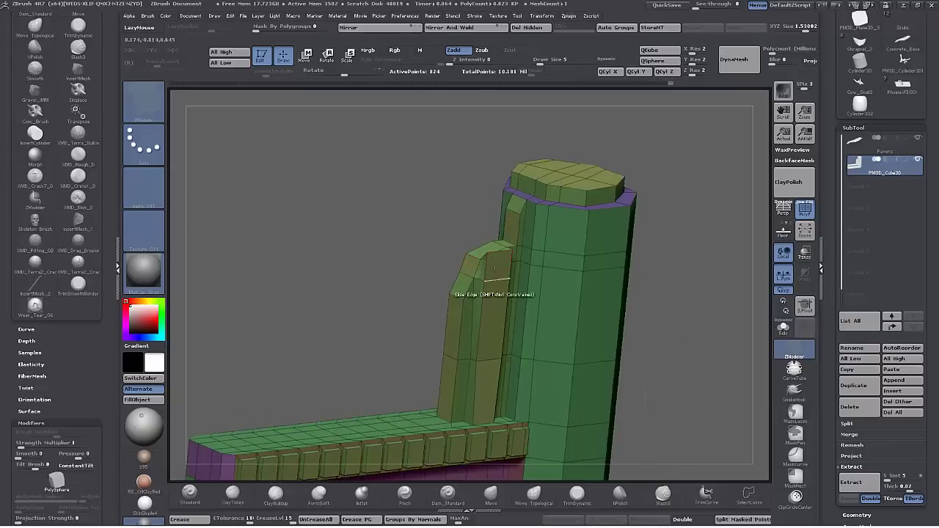
{"action": "left_click_drag", "start_coordinate": [691, 317], "coordinate": [671, 316]}
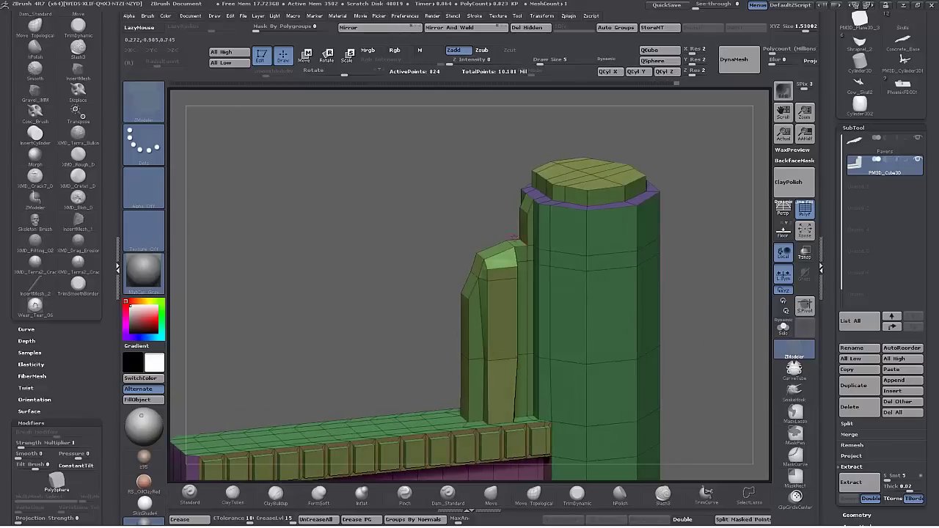
{"action": "left_click_drag", "start_coordinate": [370, 289], "coordinate": [377, 311], "text": "alt"}
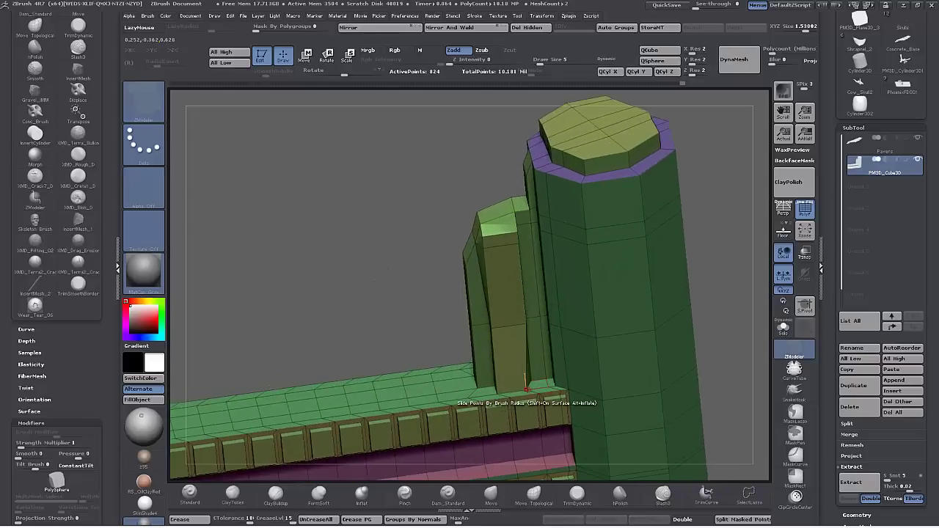
{"action": "mouse_move", "coordinate": [317, 212]}
{"action": "left_mouse_down"}
{"action": "mouse_move", "coordinate": [342, 204]}
{"action": "mouse_move", "coordinate": [392, 240]}
{"action": "left_mouse_up"}
{"action": "left_click_drag", "start_coordinate": [643, 332], "coordinate": [632, 358]}
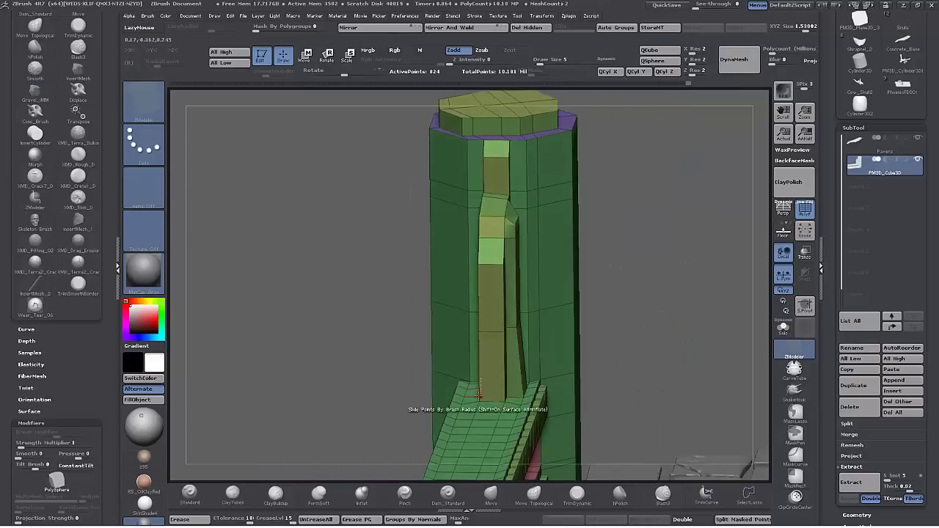
{"action": "key", "text": "ctrl+z"}
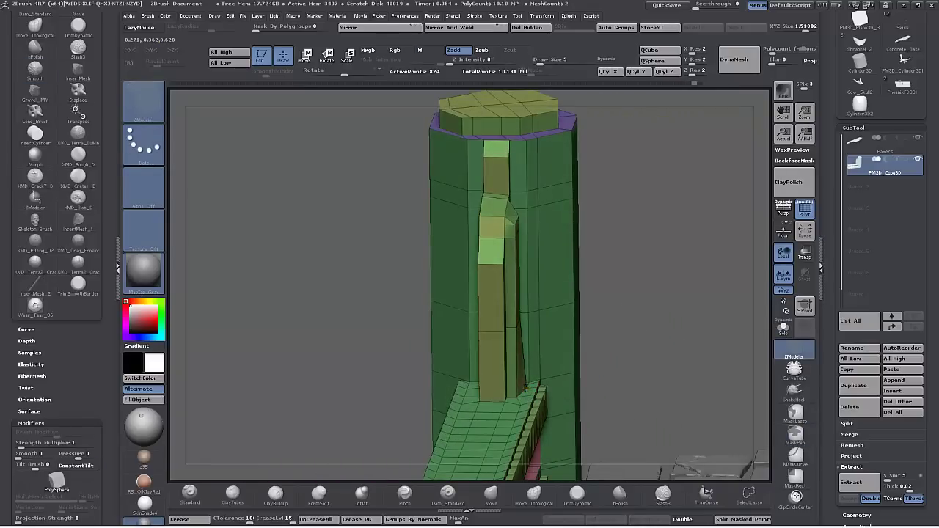
Isolate the wall and pillar with Solo in a front view and undo the stray edge changes in the wall's middle band.
{"action": "left_click_drag", "start_coordinate": [639, 367], "coordinate": [388, 312]}
{"action": "left_click_drag", "start_coordinate": [669, 364], "coordinate": [447, 281], "text": "alt"}
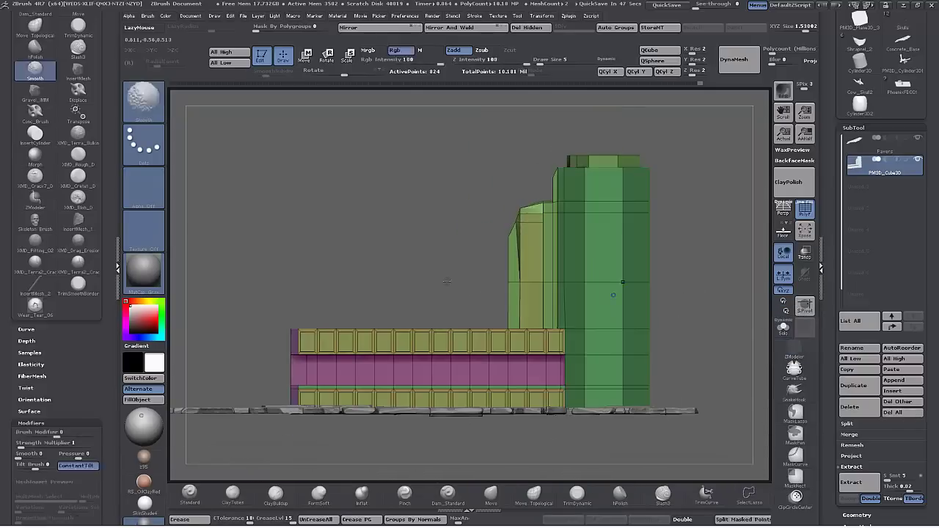
{"action": "left_click_drag", "start_coordinate": [287, 245], "coordinate": [697, 152], "text": "alt"}
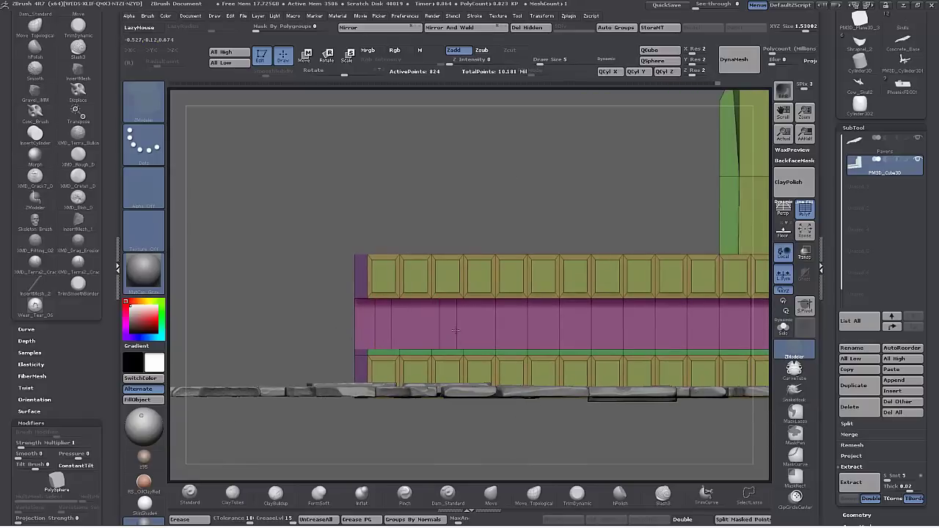
{"action": "mouse_move", "coordinate": [506, 214]}
{"action": "left_mouse_down"}
{"action": "mouse_move", "coordinate": [517, 181]}
{"action": "mouse_move", "coordinate": [530, 196]}
{"action": "mouse_move", "coordinate": [507, 161]}
{"action": "mouse_move", "coordinate": [504, 223]}
{"action": "left_mouse_up"}
{"action": "left_click", "coordinate": [783, 328]}
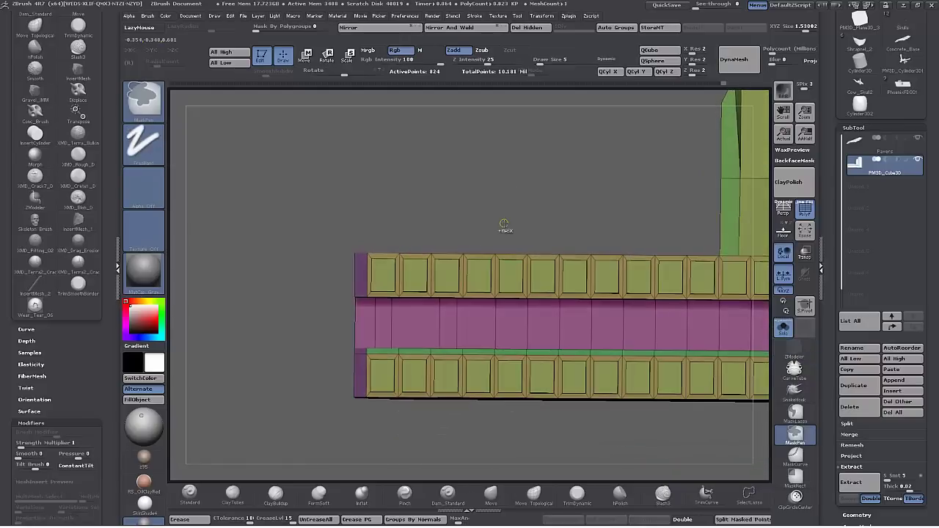
{"action": "key", "text": "ctrl+z"}
{"action": "key", "text": "ctrl+z"}
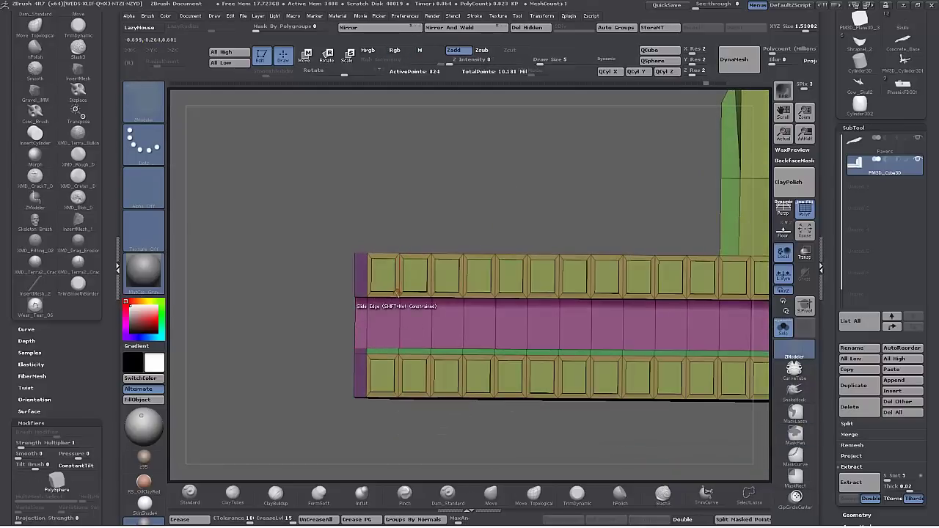
Set the edge Insert action to Multiple EdgeLoops, try it on the wall's first panel column and undo the result.
{"action": "key", "text": "space"}
{"action": "left_click", "coordinate": [361, 260]}
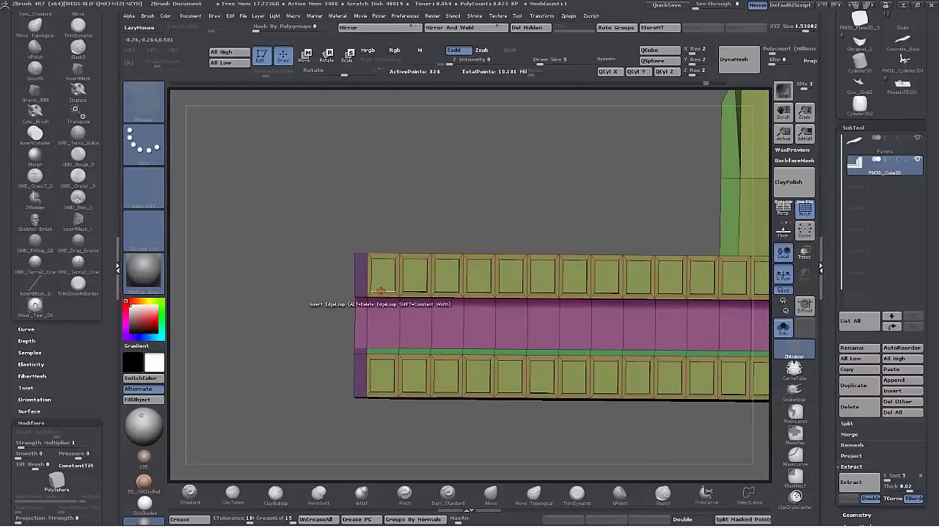
{"action": "key", "text": "space"}
{"action": "left_click", "coordinate": [323, 361]}
{"action": "left_click", "coordinate": [379, 291]}
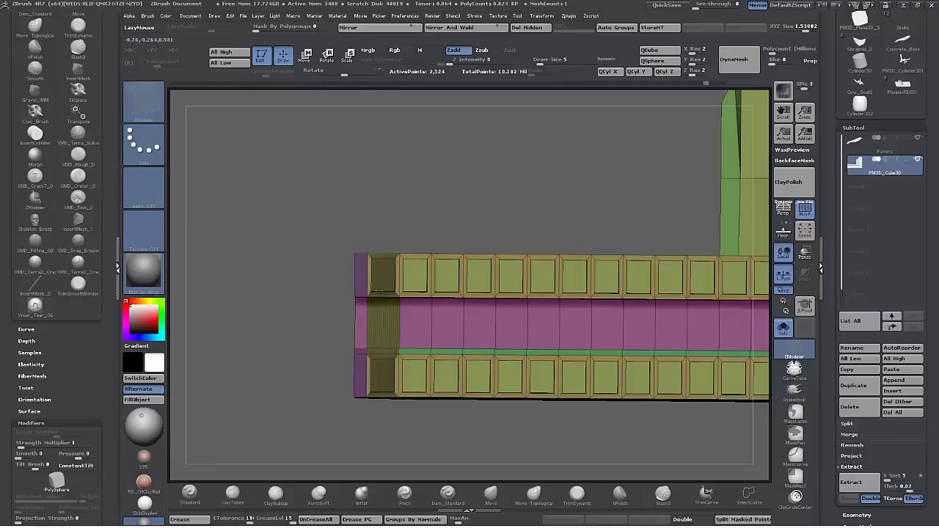
{"action": "key", "text": "ctrl+z"}
Insert multiple edge loops through every other panel column along the wall.
{"action": "key", "text": "space"}
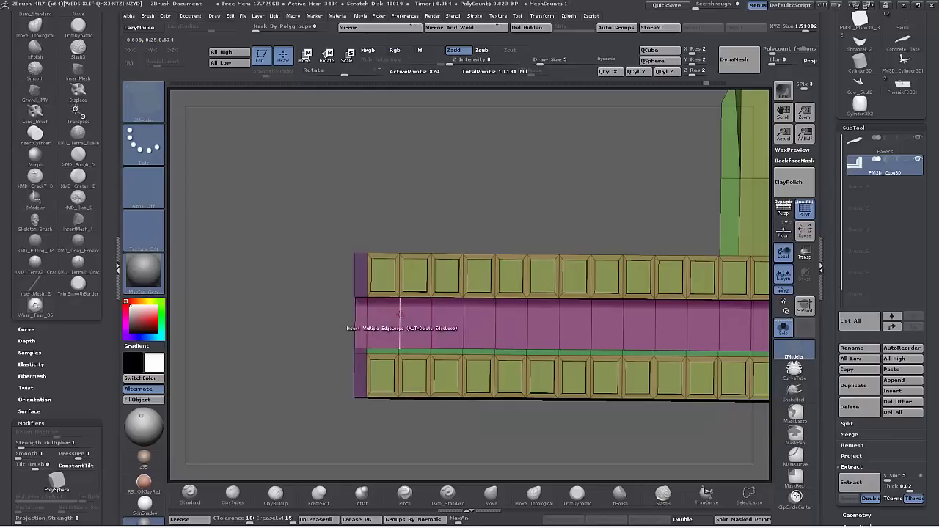
{"action": "left_click", "coordinate": [399, 314]}
{"action": "key", "text": "ctrl+z"}
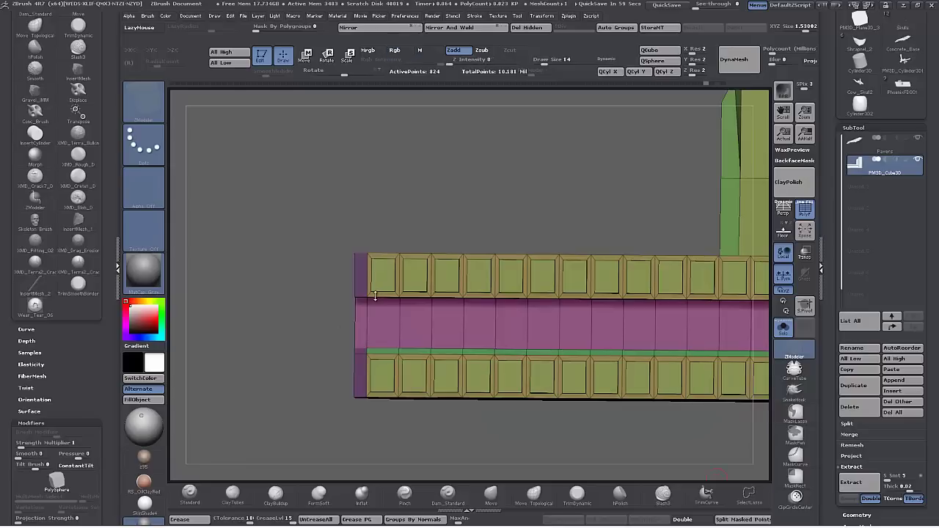
{"action": "left_click", "coordinate": [375, 295]}
{"action": "left_click", "coordinate": [513, 293]}
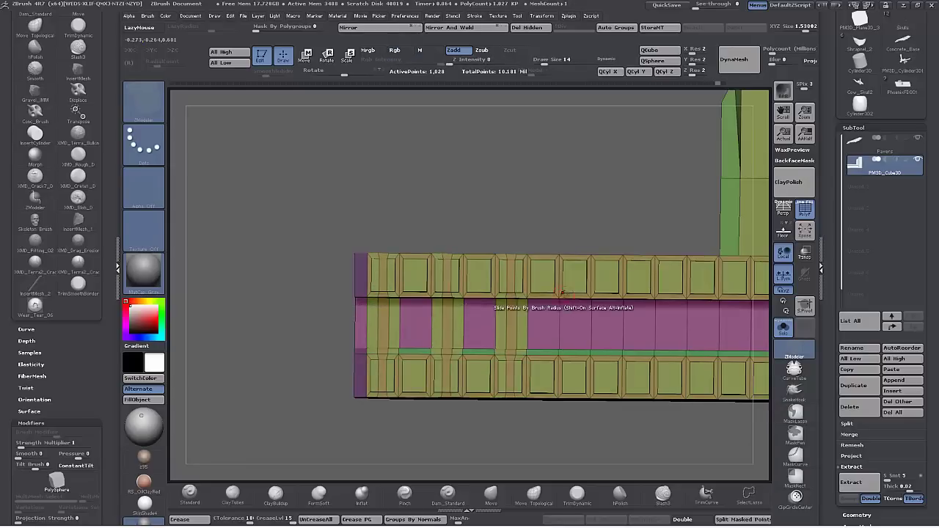
{"action": "left_click", "coordinate": [576, 293]}
{"action": "left_click", "coordinate": [639, 293]}
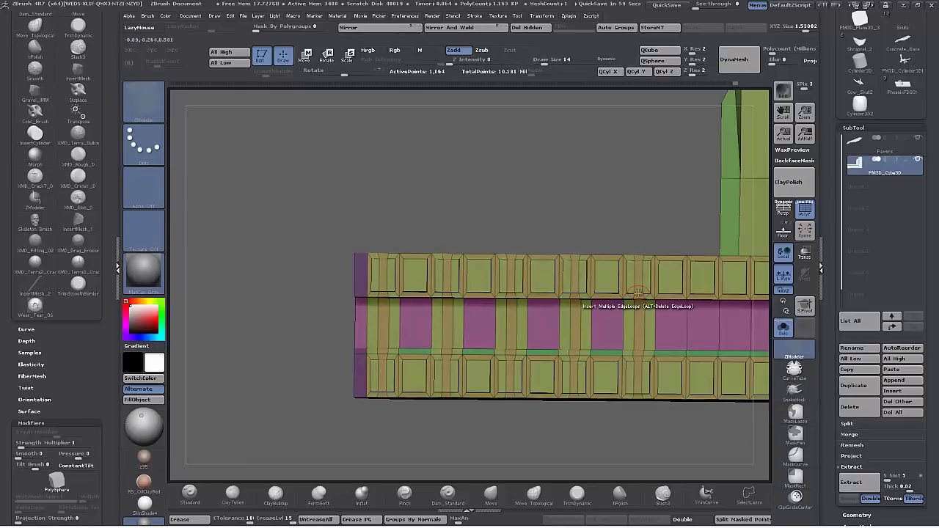
{"action": "left_click", "coordinate": [702, 292]}
Switch the edge Insert target to Single EdgeLoop and insert a lengthwise loop along the underside of the wall's upper band.
{"action": "left_click_drag", "start_coordinate": [605, 195], "coordinate": [493, 126], "text": "alt"}
{"action": "left_click", "coordinate": [585, 279]}
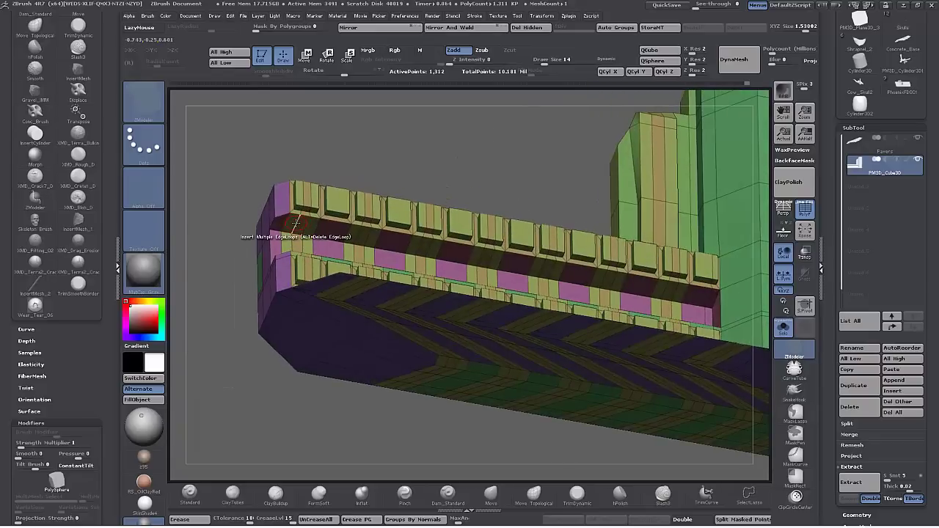
{"action": "key", "text": "space"}
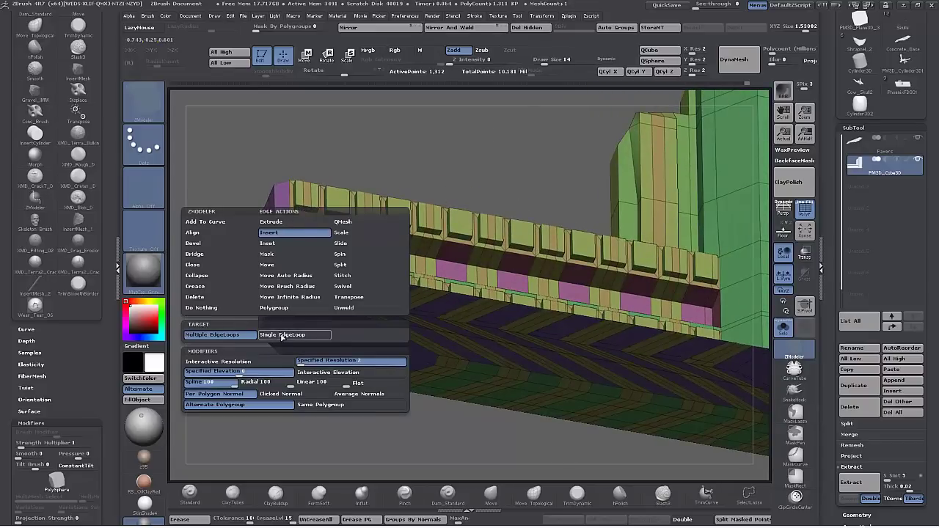
{"action": "left_click", "coordinate": [343, 222]}
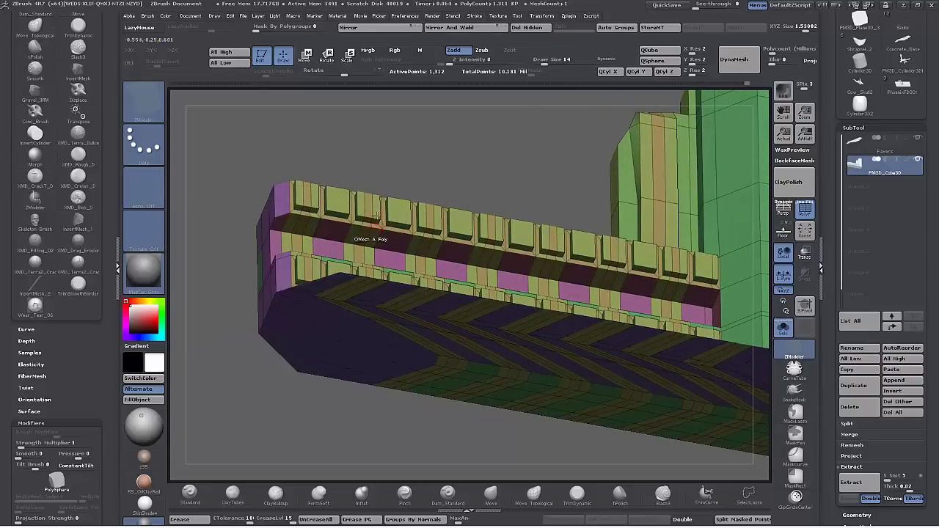
{"action": "left_click", "coordinate": [306, 226]}
Mark the narrow centre strips between the recessed panels and extrude them into posts with QMesh.
{"action": "left_click_drag", "start_coordinate": [446, 146], "coordinate": [481, 220]}
{"action": "left_click", "coordinate": [303, 270], "text": "alt"}
{"action": "left_click", "coordinate": [355, 258], "text": "alt"}
{"action": "left_click", "coordinate": [407, 249], "text": "alt"}
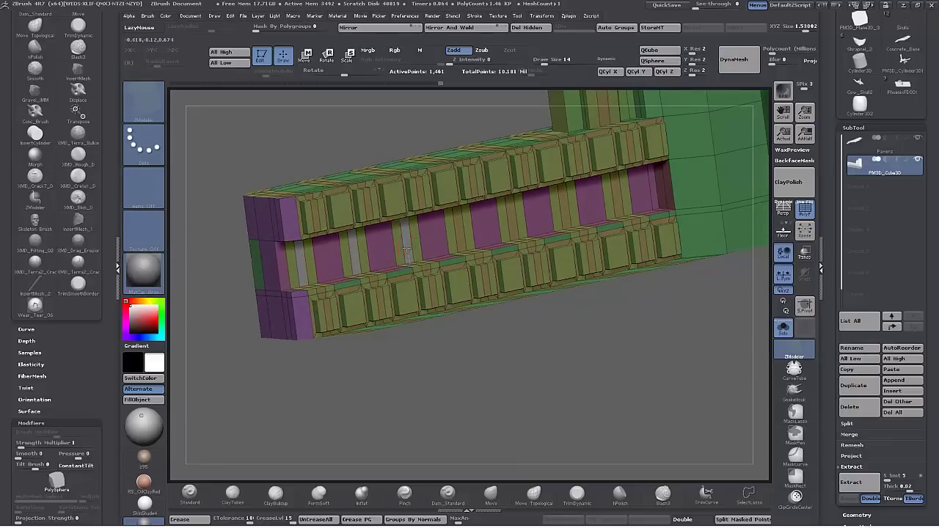
{"action": "left_click", "coordinate": [458, 230], "text": "alt"}
{"action": "left_click", "coordinate": [511, 218], "text": "alt"}
{"action": "left_click", "coordinate": [564, 207], "text": "alt"}
{"action": "left_click", "coordinate": [618, 197], "text": "alt"}
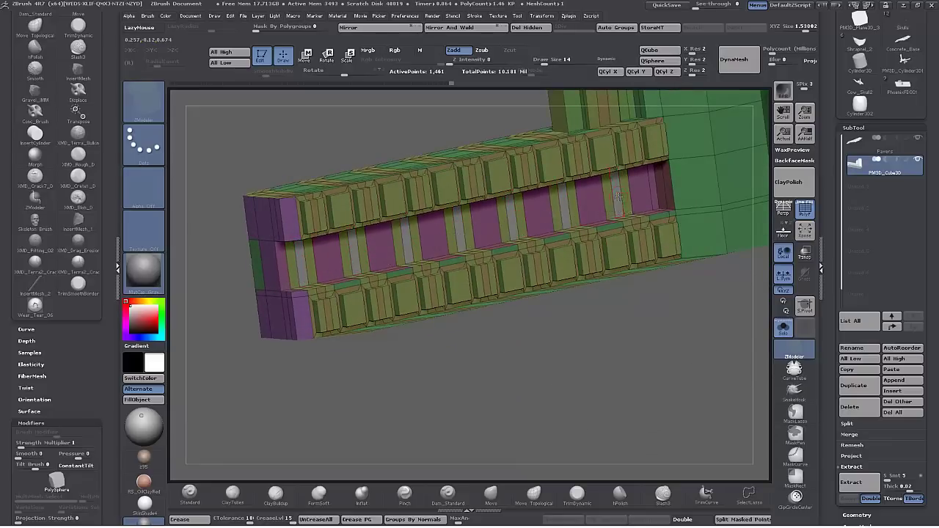
{"action": "left_click", "coordinate": [620, 199]}
{"action": "left_click_drag", "start_coordinate": [614, 365], "coordinate": [586, 358]}
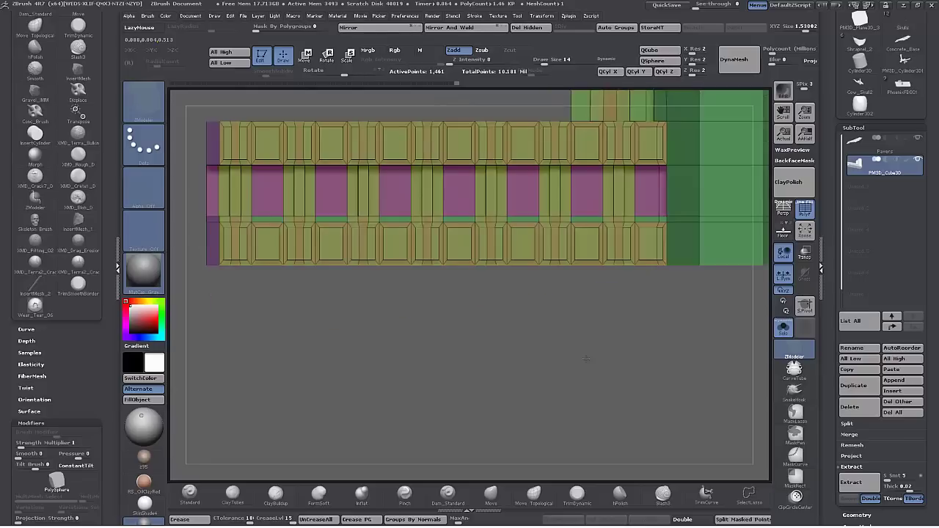
{"action": "left_click_drag", "start_coordinate": [532, 341], "coordinate": [542, 383]}
Insert horizontal edge loops near the bottom and the top of the wall's recessed middle band.
{"action": "left_click", "coordinate": [420, 247]}
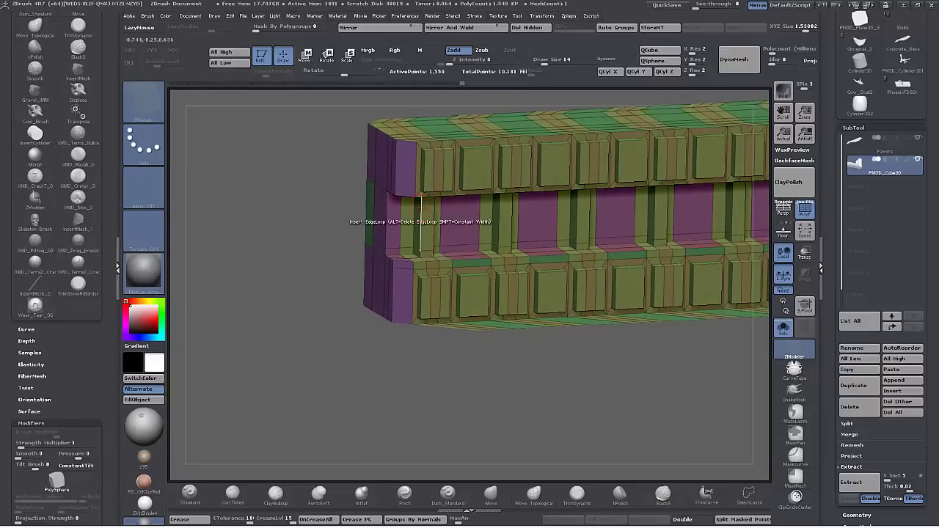
{"action": "left_click", "coordinate": [420, 207]}
{"action": "left_click_drag", "start_coordinate": [331, 293], "coordinate": [325, 312]}
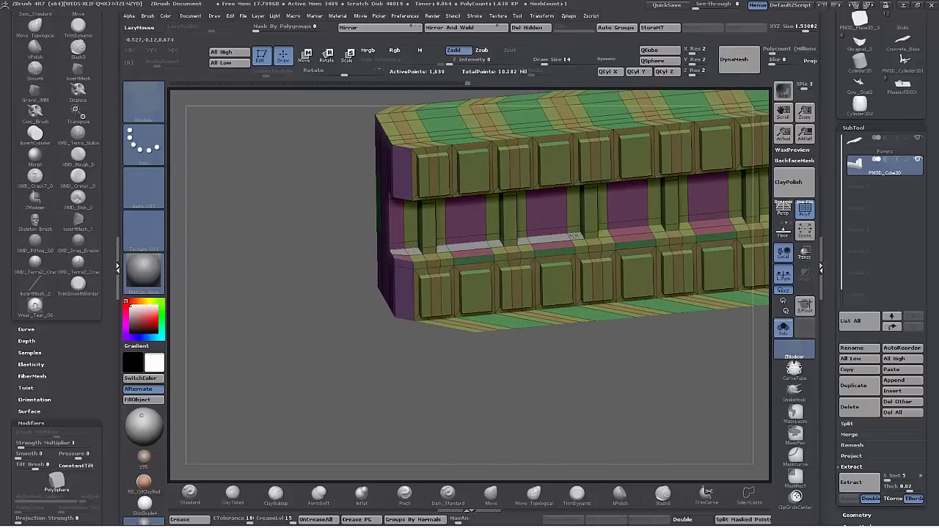
Mark the ledge polygons between the posts along the length of the wall.
{"action": "left_click_drag", "start_coordinate": [645, 375], "coordinate": [476, 399], "text": "alt"}
{"action": "left_click", "coordinate": [468, 255], "text": "alt"}
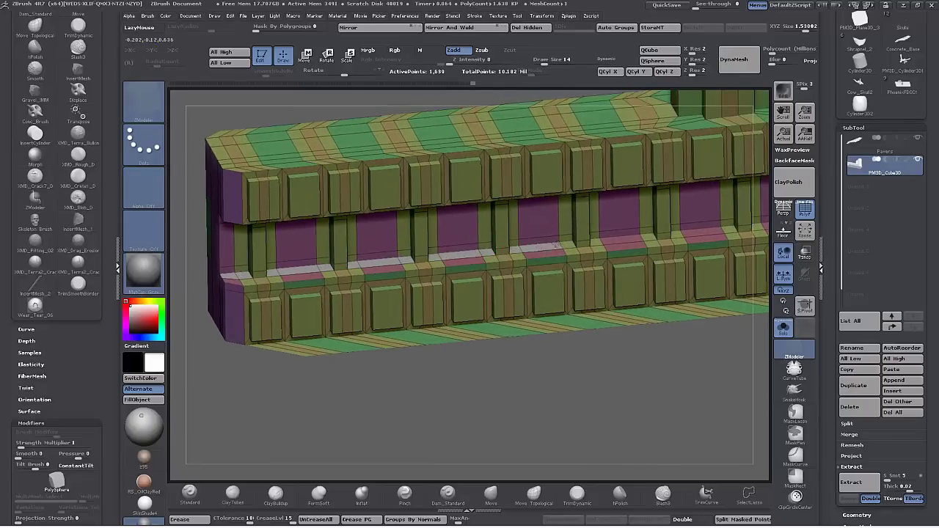
{"action": "left_click_drag", "start_coordinate": [623, 402], "coordinate": [485, 424], "text": "alt"}
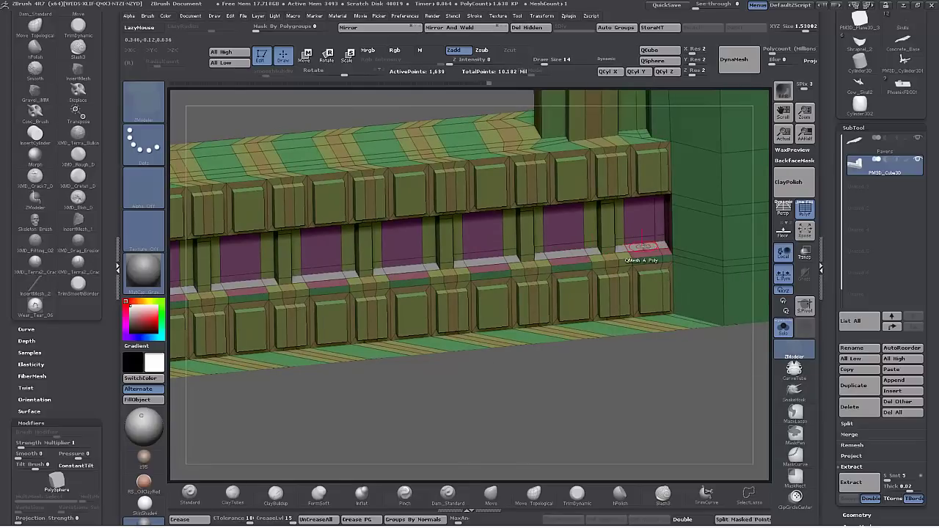
Try raising the marked ledge polygons between the posts with QMesh and undo the attempts.
{"action": "left_click_drag", "start_coordinate": [642, 247], "coordinate": [634, 205]}
{"action": "left_click_drag", "start_coordinate": [342, 446], "coordinate": [488, 440], "text": "alt"}
{"action": "key", "text": "ctrl+z"}
{"action": "left_click_drag", "start_coordinate": [285, 286], "coordinate": [309, 254]}
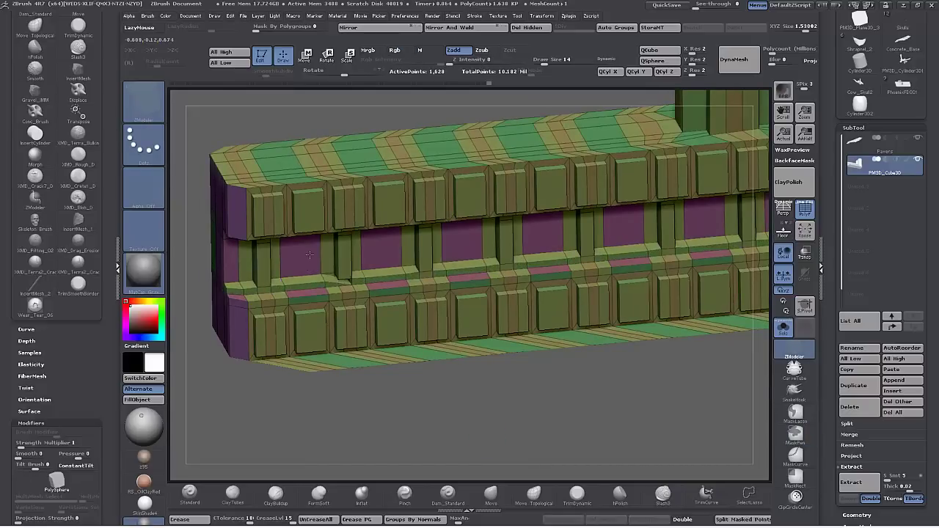
{"action": "left_click_drag", "start_coordinate": [305, 401], "coordinate": [277, 465], "text": "alt"}
{"action": "left_click_drag", "start_coordinate": [572, 466], "coordinate": [592, 463]}
{"action": "key", "text": "ctrl+z"}
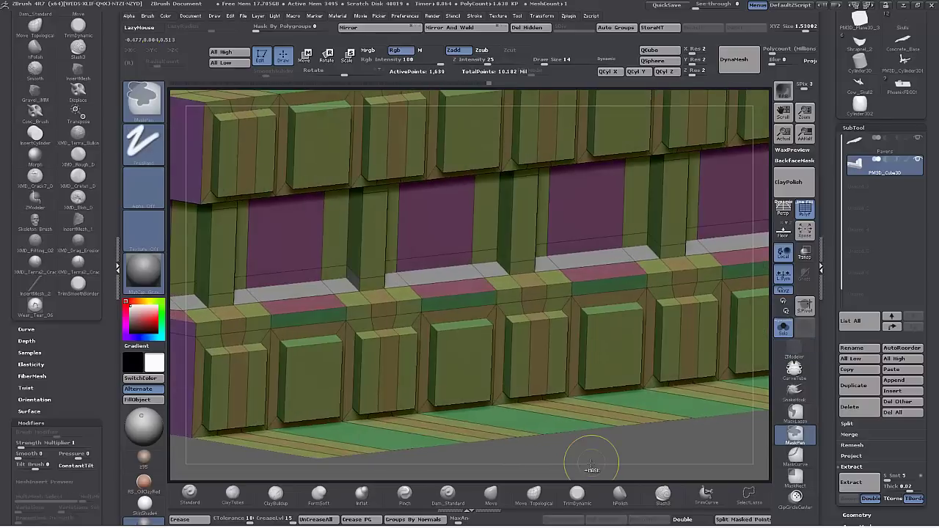
Raise the marked ledge polygons between the posts into a low sill with QMesh.
{"action": "left_click_drag", "start_coordinate": [684, 452], "coordinate": [666, 373], "text": "alt"}
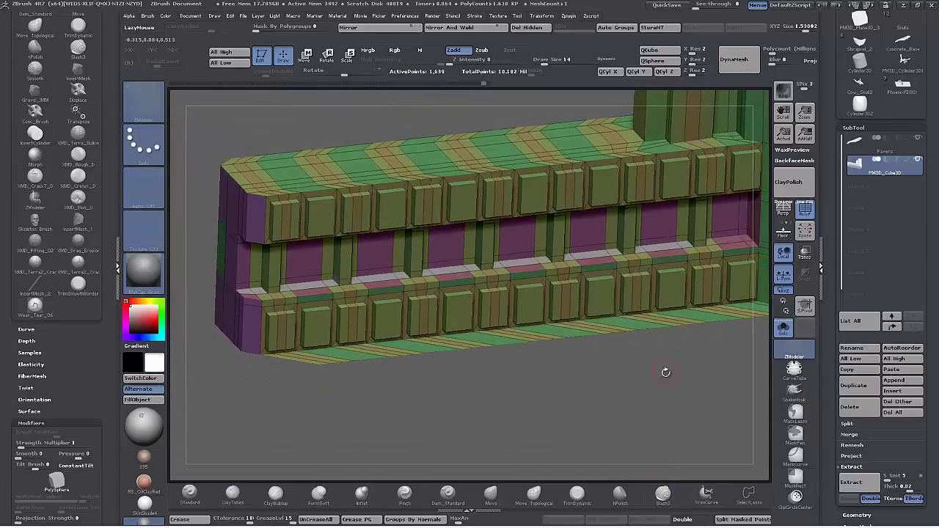
{"action": "left_click_drag", "start_coordinate": [574, 406], "coordinate": [565, 446], "text": "alt"}
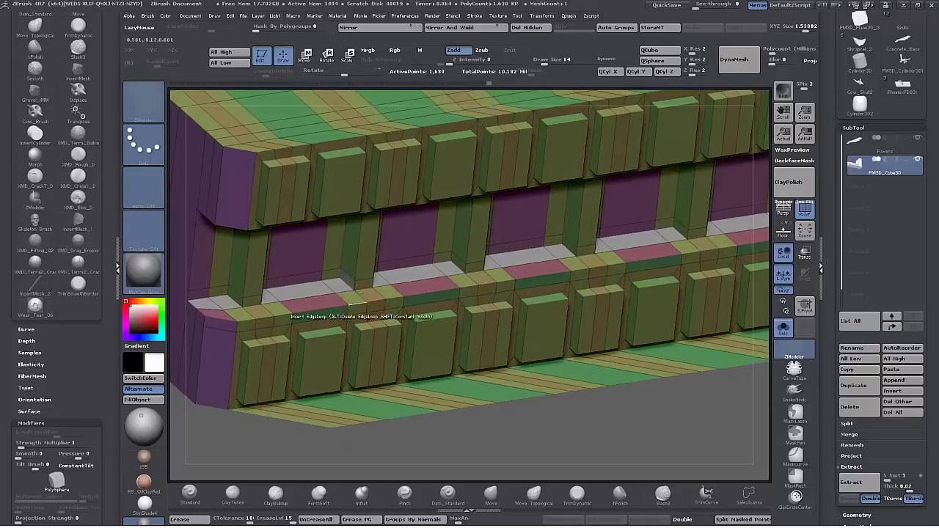
{"action": "left_click", "coordinate": [417, 274]}
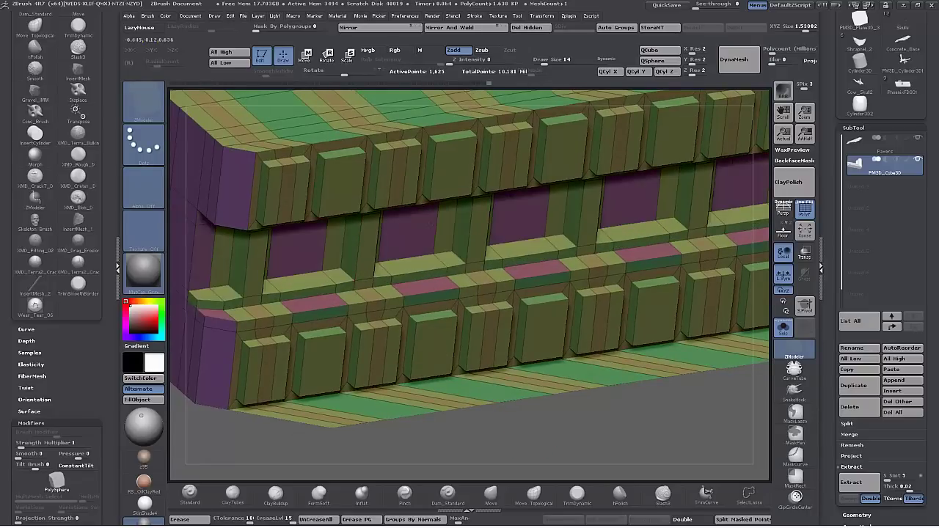
Mark the overhang's underside polygons between the posts and pull them down into a matching lintel with QMesh.
{"action": "left_click_drag", "start_coordinate": [589, 435], "coordinate": [563, 330]}
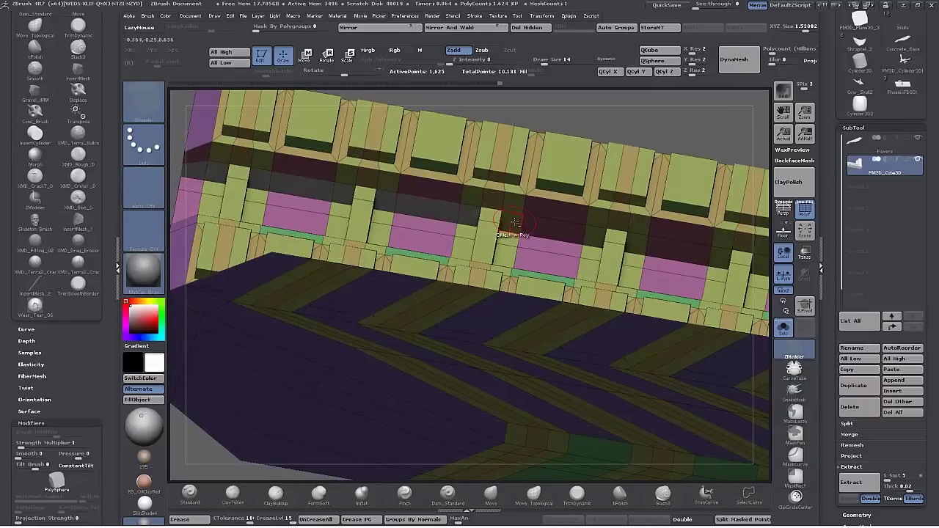
{"action": "left_click_drag", "start_coordinate": [514, 222], "coordinate": [720, 257], "text": "alt"}
{"action": "right_click_drag", "start_coordinate": [703, 265], "coordinate": [310, 226], "text": "alt"}
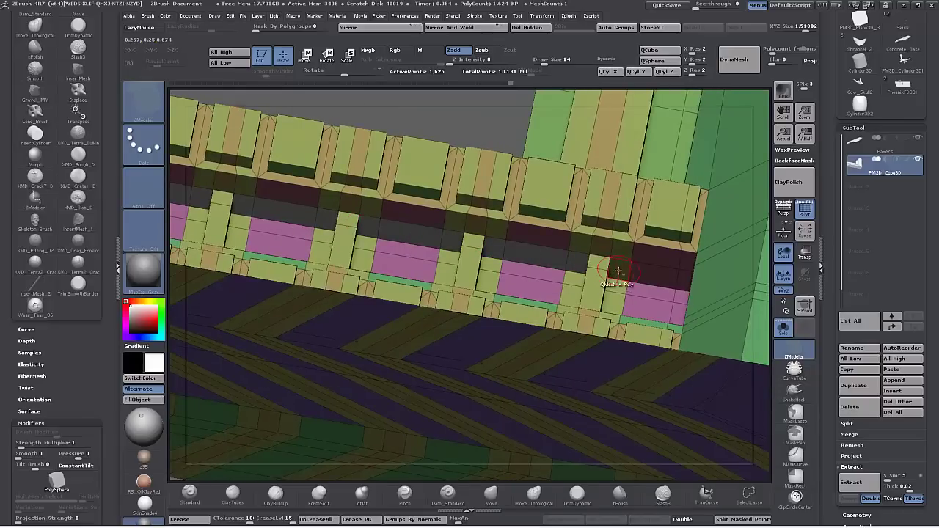
{"action": "left_click_drag", "start_coordinate": [482, 137], "coordinate": [485, 167]}
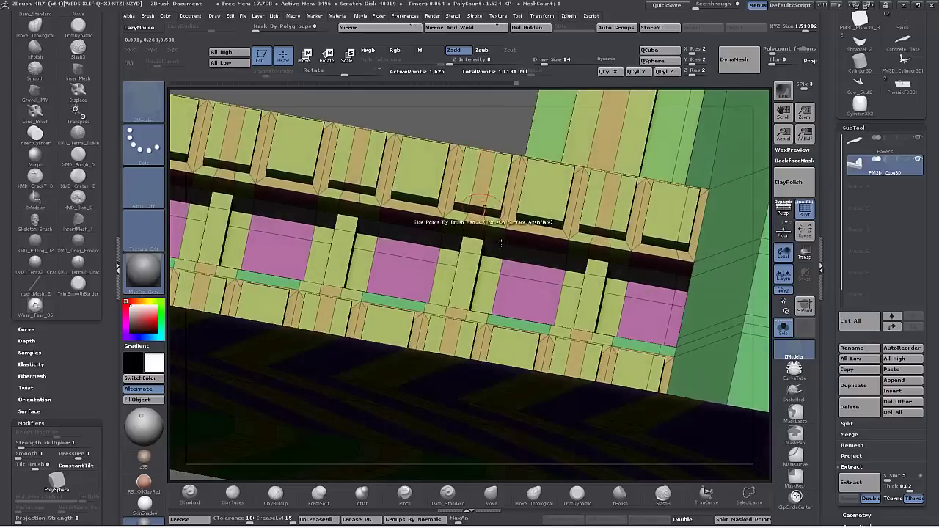
{"action": "left_click_drag", "start_coordinate": [517, 252], "coordinate": [519, 299]}
{"action": "left_click_drag", "start_coordinate": [228, 440], "coordinate": [279, 422], "text": "alt"}
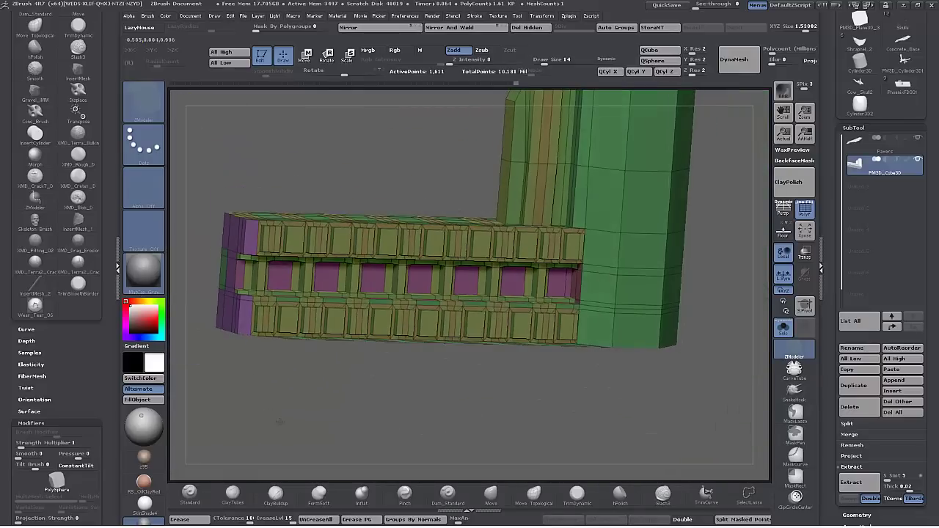
Build a stepped buttress block on the wall's free end with QMesh and an edge loop beside the wall.
{"action": "left_click_drag", "start_coordinate": [338, 408], "coordinate": [448, 412]}
{"action": "mouse_move", "coordinate": [448, 413]}
{"action": "left_mouse_down"}
{"action": "mouse_move", "coordinate": [466, 404]}
{"action": "mouse_move", "coordinate": [465, 417]}
{"action": "left_mouse_up"}
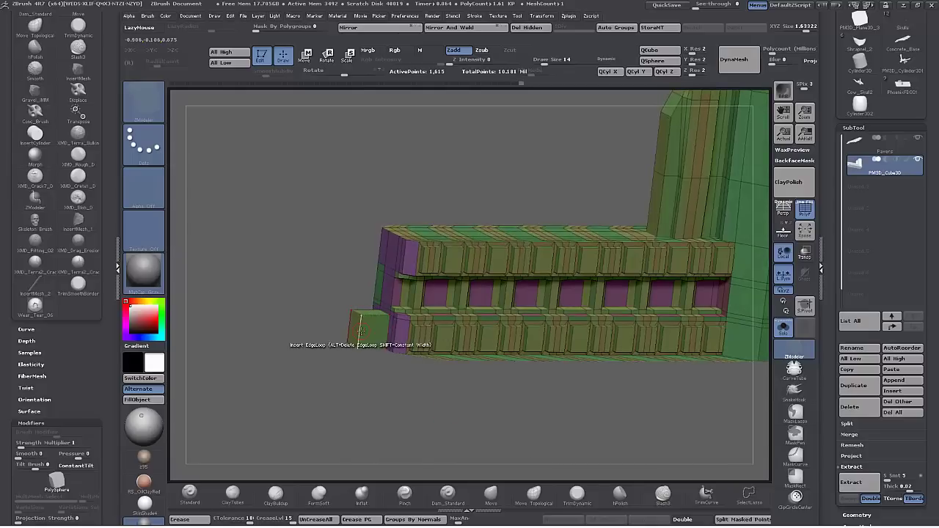
{"action": "left_click", "coordinate": [360, 330]}
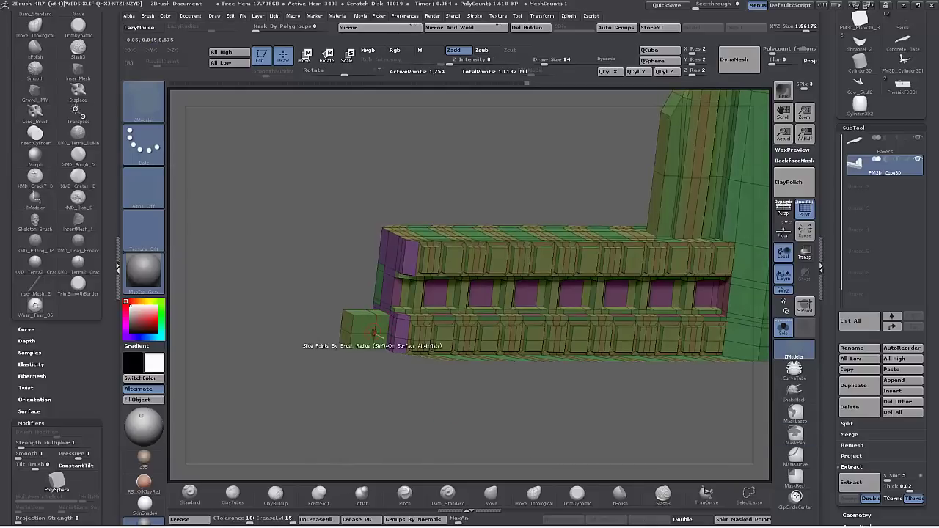
{"action": "key", "text": "ctrl+z"}
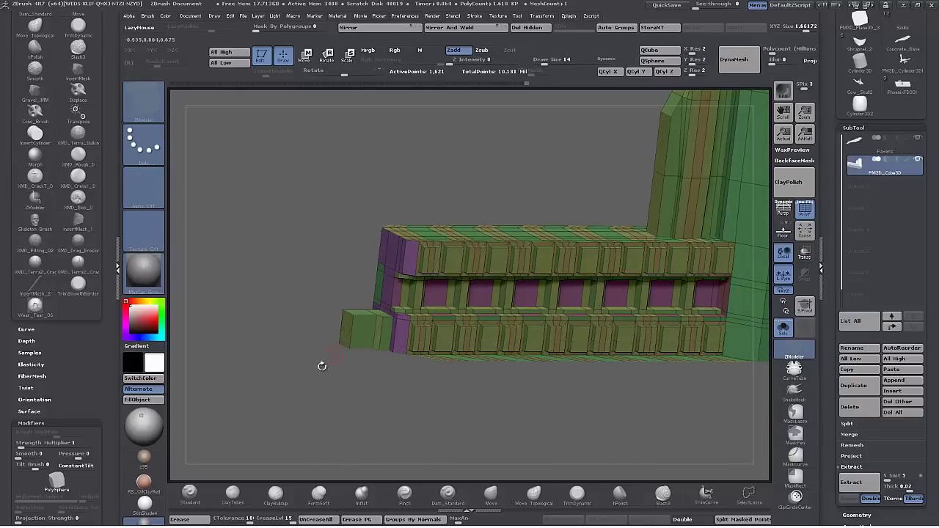
{"action": "left_click_drag", "start_coordinate": [322, 366], "coordinate": [250, 372]}
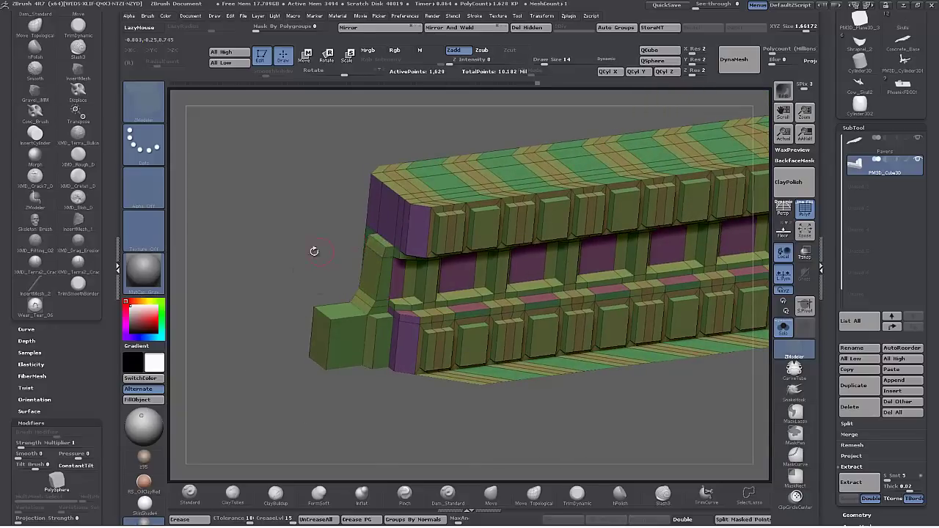
Set the edge action to Slide and slope the edges of the end buttress.
{"action": "left_click_drag", "start_coordinate": [314, 252], "coordinate": [295, 266]}
{"action": "key", "text": "space"}
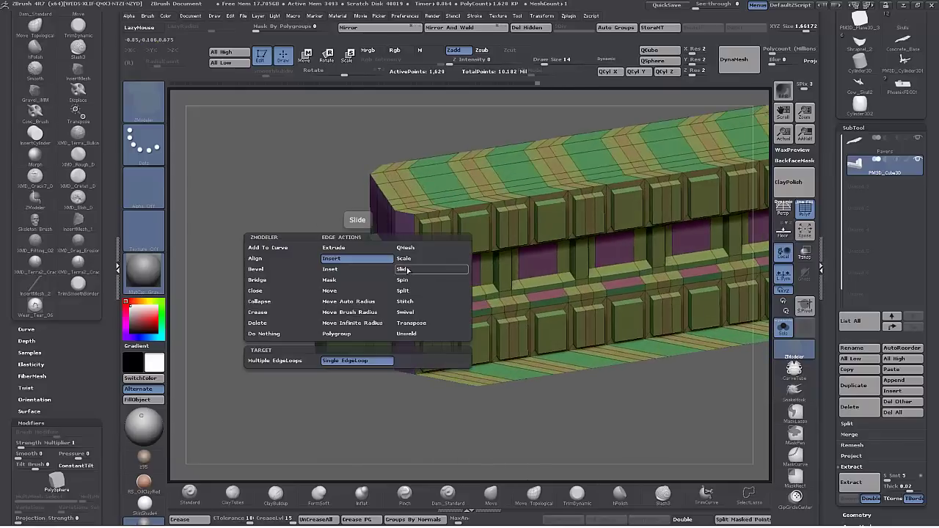
{"action": "left_click", "coordinate": [408, 271]}
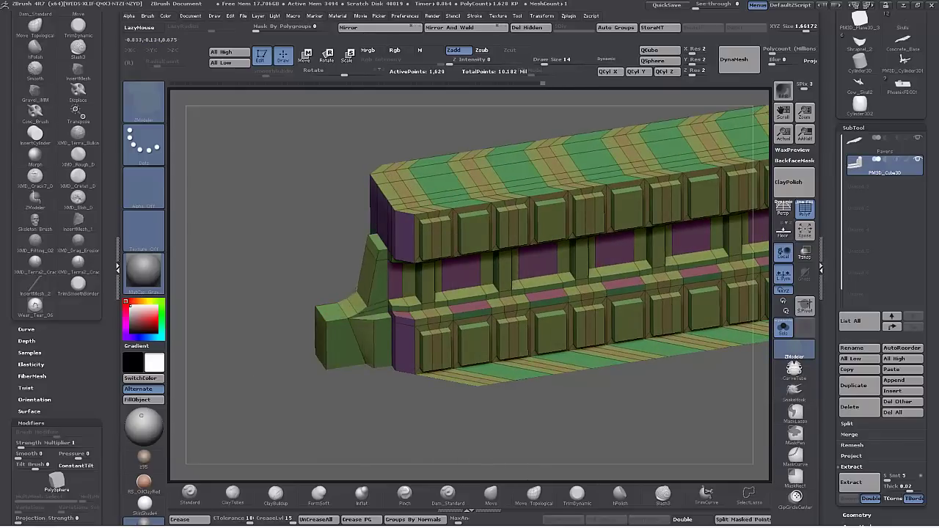
{"action": "left_click_drag", "start_coordinate": [279, 236], "coordinate": [293, 223]}
{"action": "left_click_drag", "start_coordinate": [288, 255], "coordinate": [283, 193], "text": "alt"}
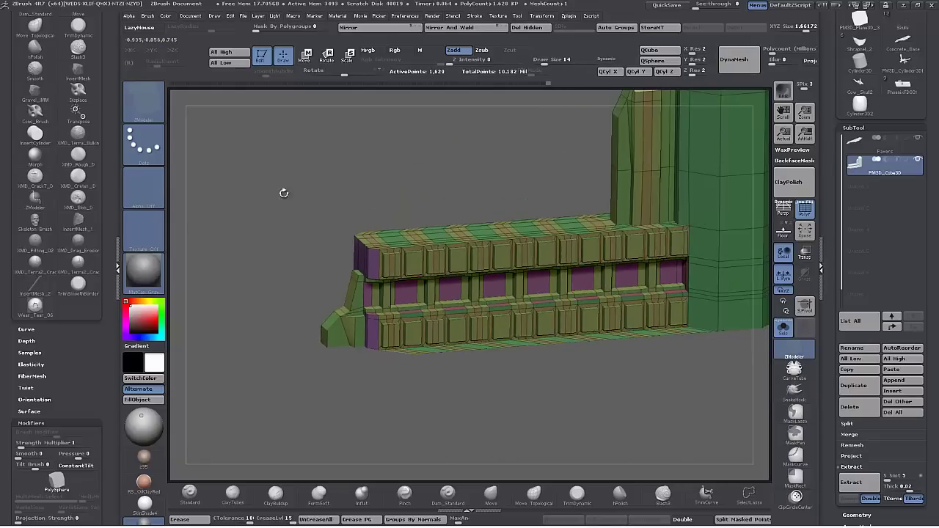
Mask everything except the upper band's top end corner and move that corner inward with Move to slope the wall's end.
{"action": "left_click_drag", "start_coordinate": [430, 401], "coordinate": [437, 440]}
{"action": "mouse_move", "coordinate": [257, 305]}
{"action": "left_mouse_down"}
{"action": "mouse_move", "coordinate": [247, 339]}
{"action": "mouse_move", "coordinate": [245, 302]}
{"action": "left_mouse_up"}
{"action": "left_click", "coordinate": [367, 258], "text": "ctrl"}
{"action": "left_click", "coordinate": [305, 55]}
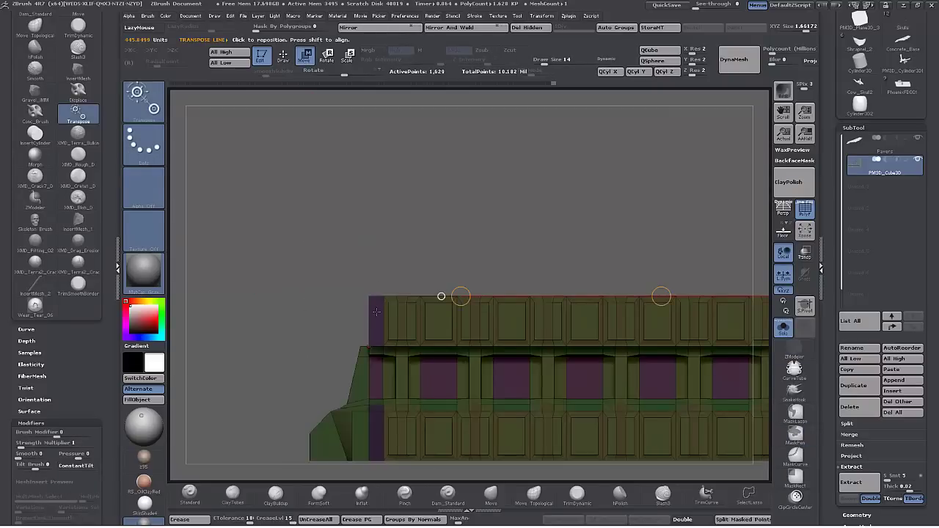
{"action": "left_click", "coordinate": [335, 213], "text": "ctrl"}
{"action": "left_click_drag", "start_coordinate": [335, 228], "coordinate": [441, 311], "text": "ctrl"}
{"action": "left_click", "coordinate": [413, 225], "text": "ctrl"}
{"action": "left_click_drag", "start_coordinate": [465, 192], "coordinate": [287, 233]}
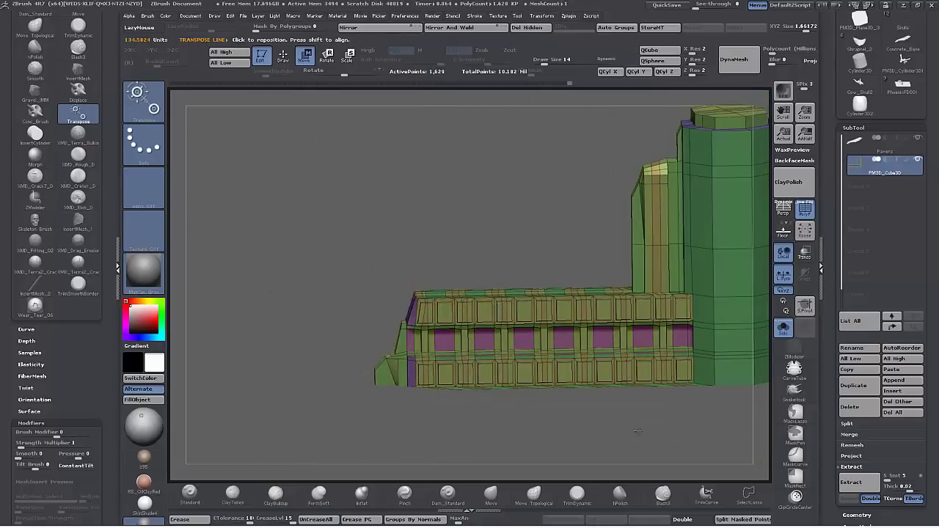
Raise a tall block and a lower one beside it on the wall's top near its free end with QMesh.
{"action": "left_click_drag", "start_coordinate": [637, 432], "coordinate": [586, 426], "text": "alt"}
{"action": "left_click_drag", "start_coordinate": [444, 186], "coordinate": [444, 210]}
{"action": "left_click_drag", "start_coordinate": [445, 210], "coordinate": [485, 194], "text": "alt"}
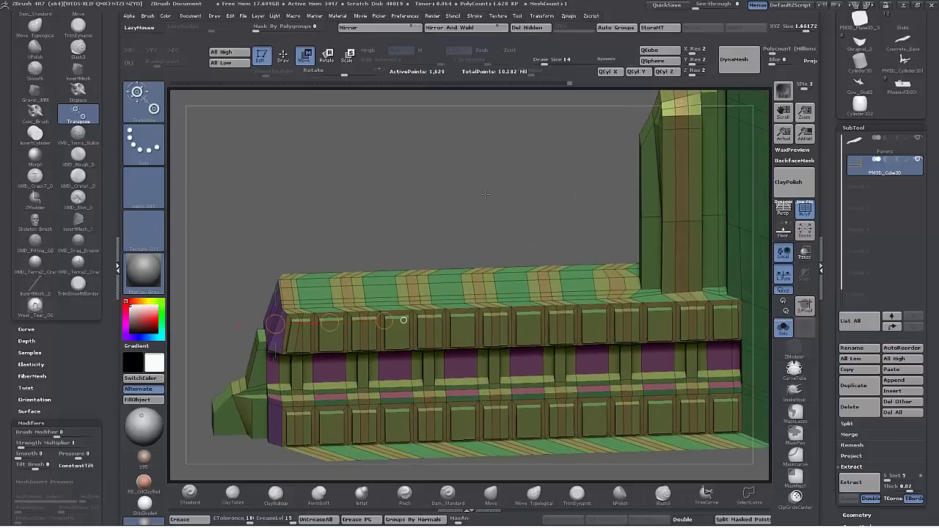
{"action": "left_click_drag", "start_coordinate": [362, 204], "coordinate": [397, 202], "text": "alt"}
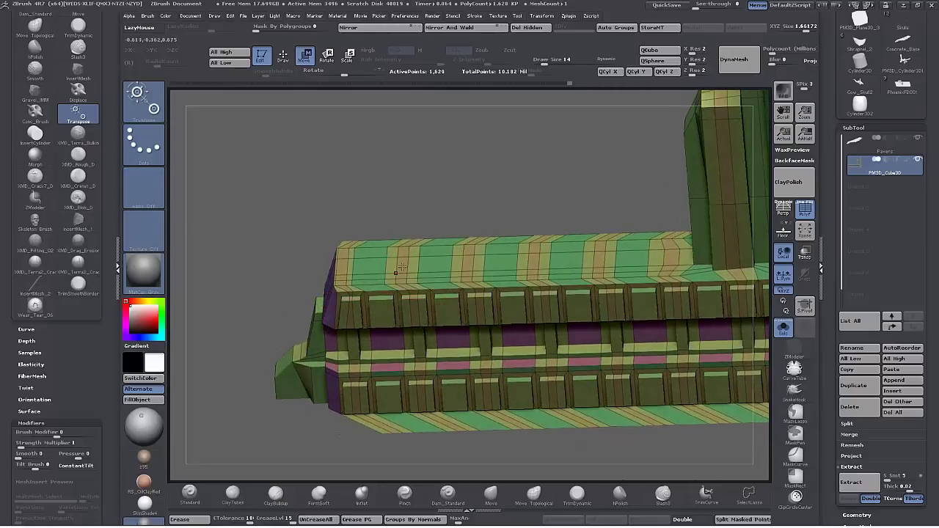
{"action": "left_click", "coordinate": [794, 350]}
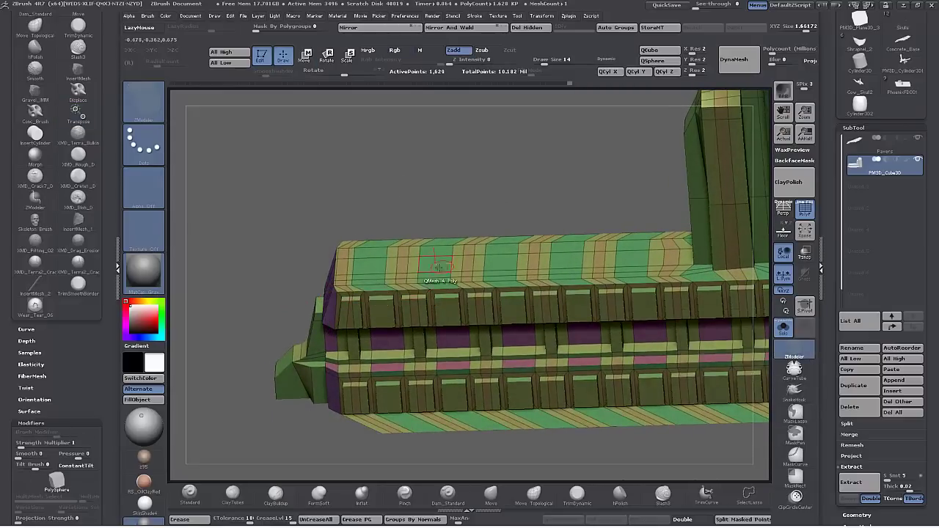
{"action": "left_click_drag", "start_coordinate": [357, 172], "coordinate": [358, 174]}
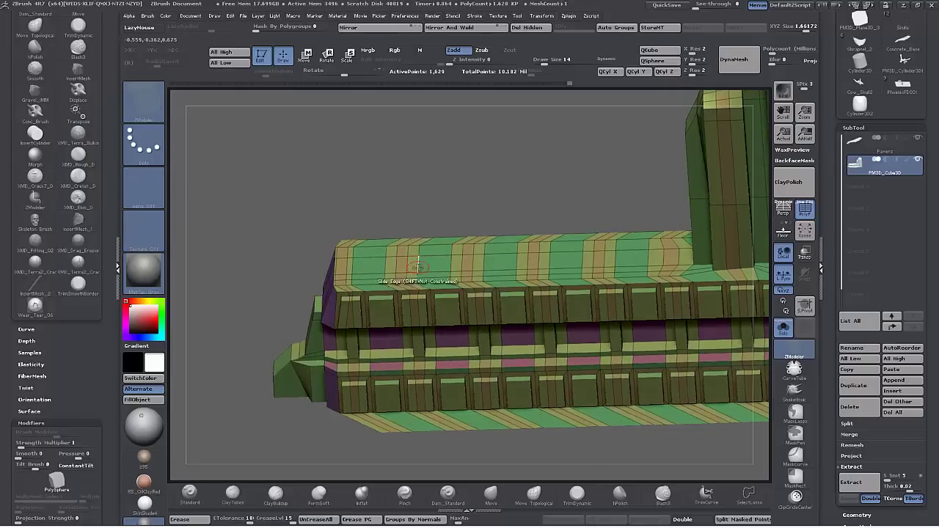
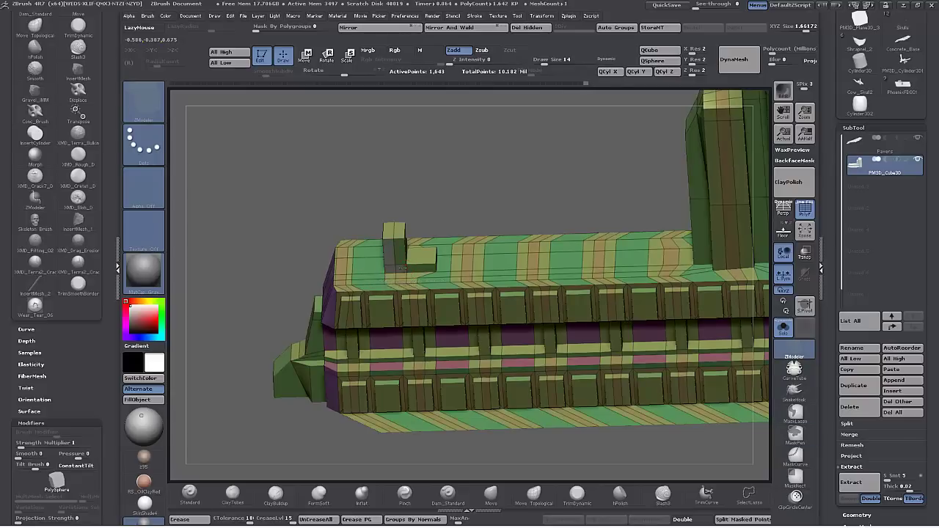
{"action": "left_click_drag", "start_coordinate": [401, 279], "coordinate": [402, 281]}
{"action": "left_click_drag", "start_coordinate": [290, 217], "coordinate": [239, 160]}
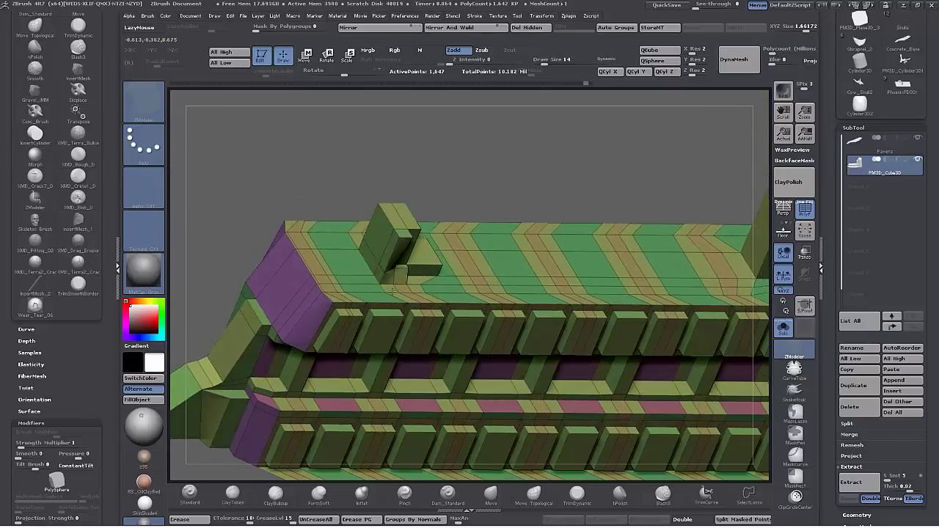
{"action": "left_click_drag", "start_coordinate": [489, 156], "coordinate": [461, 149]}
{"action": "key", "text": "ctrl+z"}
{"action": "key", "text": "ctrl+z"}
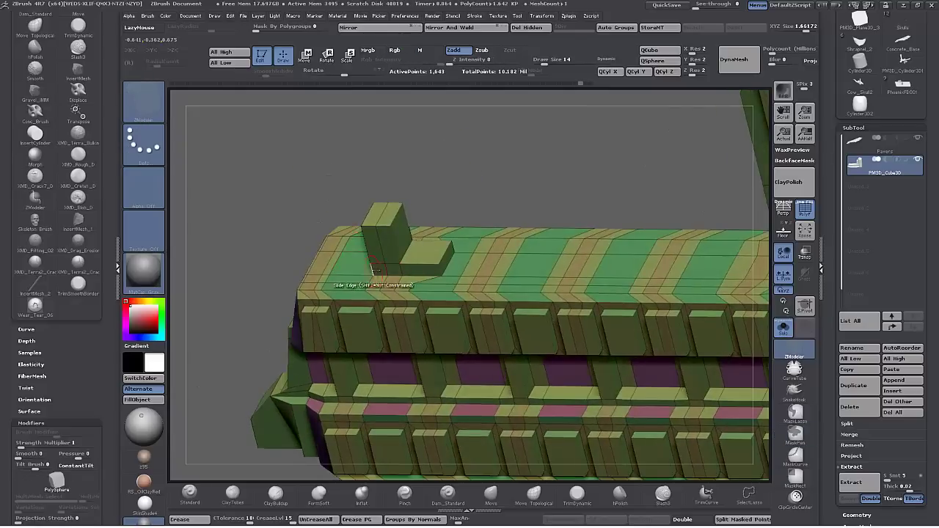
Insert edge loops in the small tall block, extrude a foot at its front and thin its side with QMesh.
{"action": "left_click_drag", "start_coordinate": [444, 148], "coordinate": [447, 127]}
{"action": "key", "text": "space"}
{"action": "left_click_drag", "start_coordinate": [381, 245], "coordinate": [384, 229]}
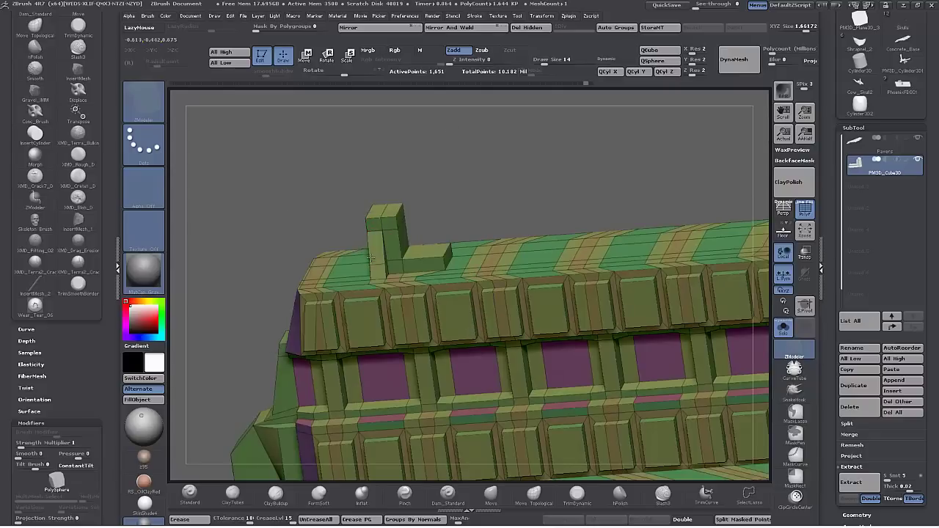
{"action": "left_click_drag", "start_coordinate": [386, 271], "coordinate": [379, 301]}
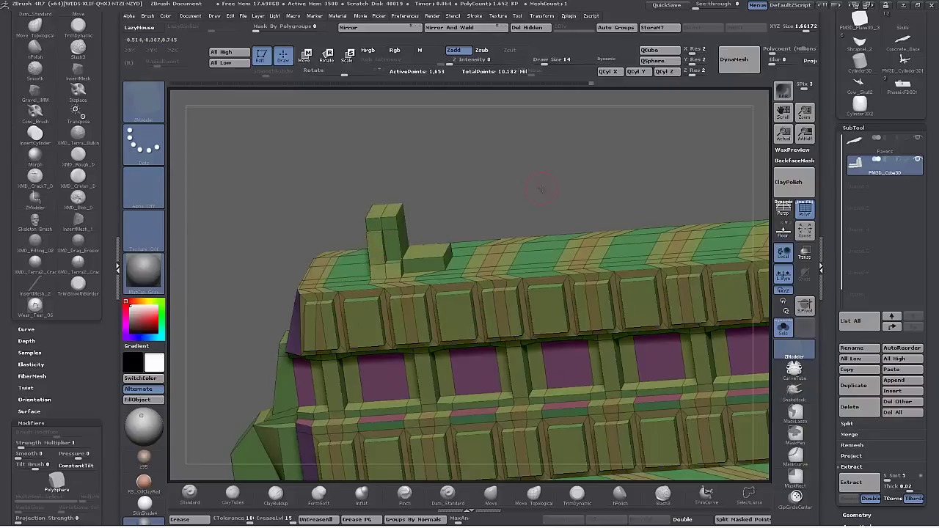
{"action": "left_click_drag", "start_coordinate": [541, 189], "coordinate": [529, 176], "text": "alt"}
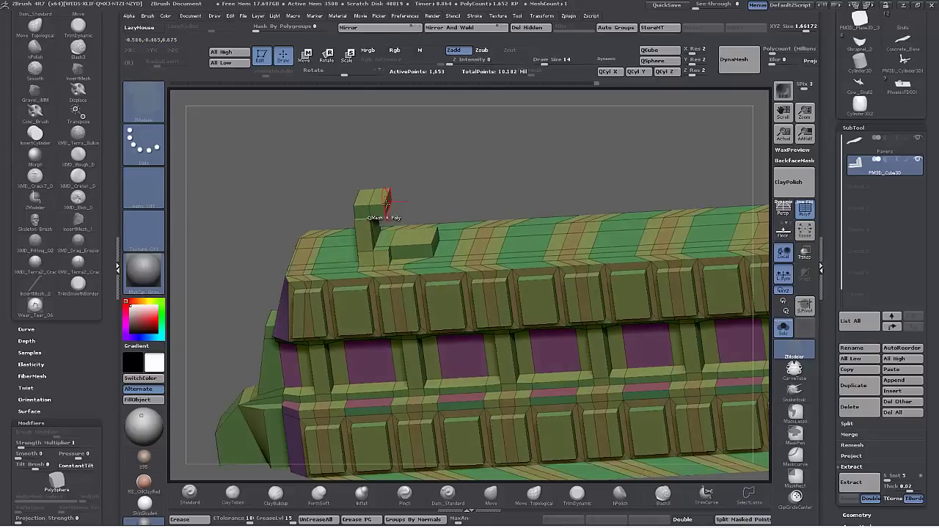
{"action": "key", "text": "ctrl+z"}
{"action": "mouse_move", "coordinate": [476, 163]}
{"action": "left_mouse_down"}
{"action": "mouse_move", "coordinate": [484, 194]}
{"action": "mouse_move", "coordinate": [493, 127]}
{"action": "mouse_move", "coordinate": [475, 165]}
{"action": "left_mouse_up"}
{"action": "left_click_drag", "start_coordinate": [552, 169], "coordinate": [455, 140], "text": "alt"}
{"action": "mouse_move", "coordinate": [470, 154]}
{"action": "left_mouse_down"}
{"action": "mouse_move", "coordinate": [477, 127]}
{"action": "mouse_move", "coordinate": [478, 157]}
{"action": "left_mouse_up"}
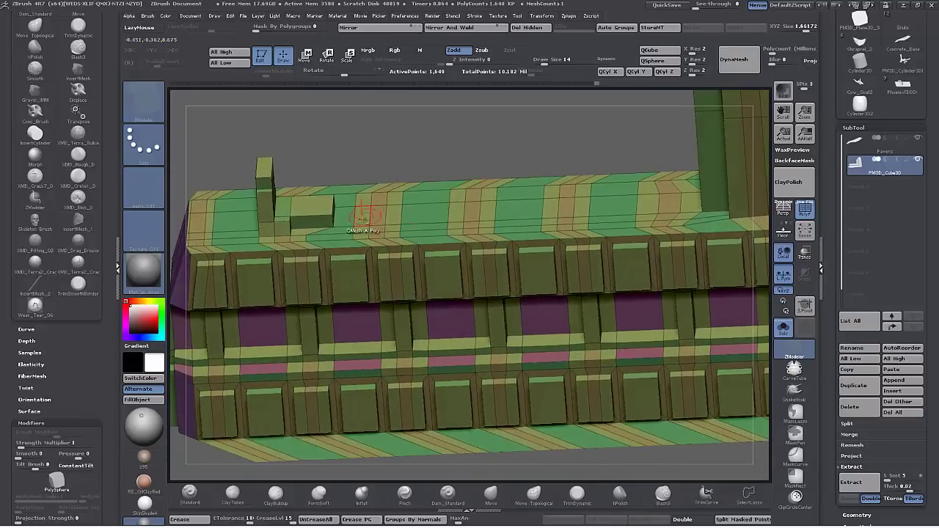
Mark a row of top polygons beside the small blocks and pull them up with QMesh into a wide two-tier block.
{"action": "left_click_drag", "start_coordinate": [364, 217], "coordinate": [405, 212], "text": "alt"}
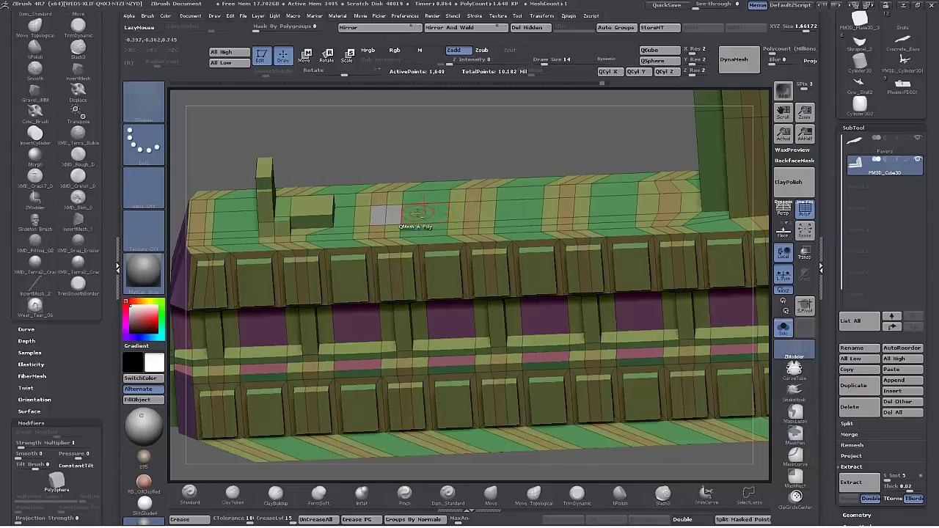
{"action": "mouse_move", "coordinate": [417, 212]}
{"action": "left_mouse_down", "text": "alt"}
{"action": "mouse_move", "coordinate": [474, 213]}
{"action": "mouse_move", "coordinate": [433, 176]}
{"action": "mouse_move", "coordinate": [436, 129]}
{"action": "left_mouse_up", "text": "alt"}
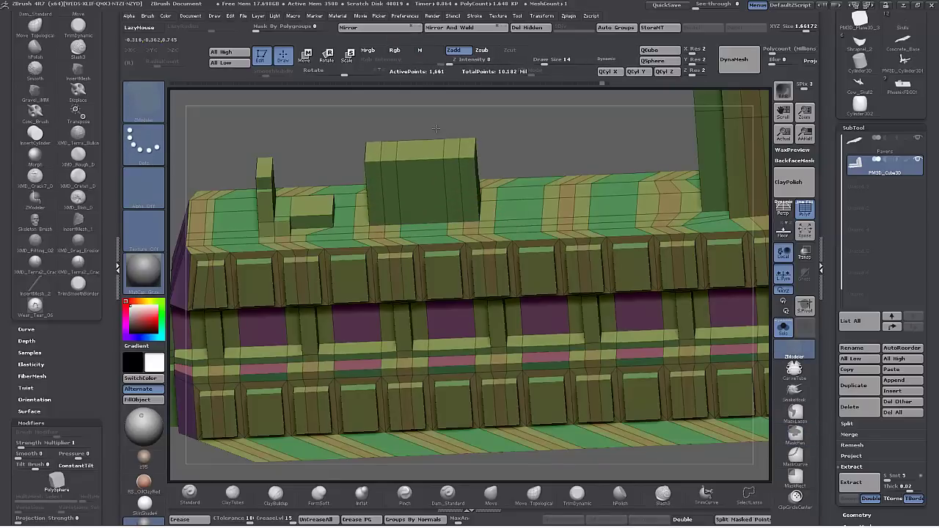
{"action": "mouse_move", "coordinate": [372, 157]}
{"action": "left_mouse_down", "text": "alt"}
{"action": "mouse_move", "coordinate": [467, 150]}
{"action": "mouse_move", "coordinate": [425, 129]}
{"action": "left_mouse_up", "text": "alt"}
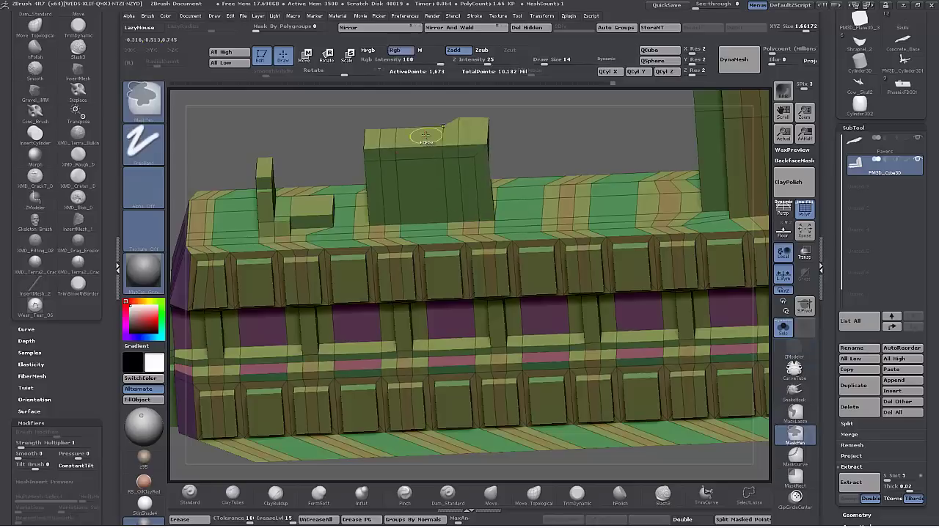
{"action": "key", "text": "ctrl+z"}
{"action": "mouse_move", "coordinate": [373, 151]}
{"action": "left_mouse_down", "text": "alt"}
{"action": "mouse_move", "coordinate": [459, 151]}
{"action": "mouse_move", "coordinate": [420, 110]}
{"action": "left_mouse_up", "text": "alt"}
{"action": "left_click_drag", "start_coordinate": [549, 156], "coordinate": [554, 197]}
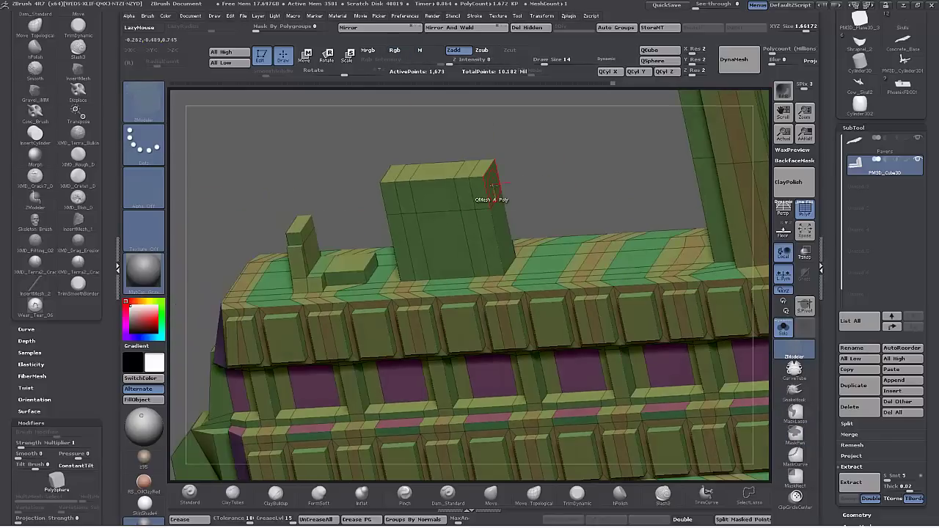
Step down the wide block's pillar-side end with QMesh and slope its upper corner.
{"action": "left_click_drag", "start_coordinate": [493, 187], "coordinate": [448, 173]}
{"action": "key", "text": "space"}
{"action": "left_click", "coordinate": [512, 192]}
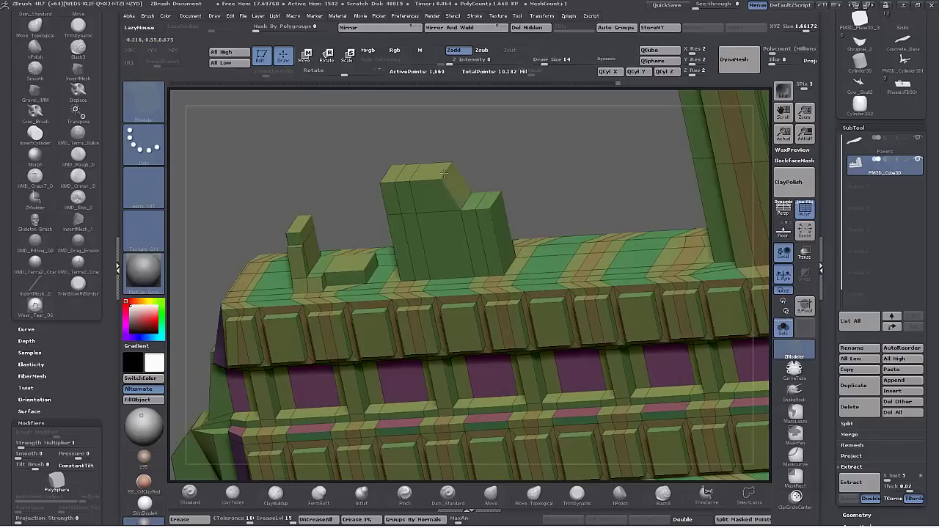
Mark the wide block's front polygons, pull them outward with QMesh and insert edge loops around the raised panel.
{"action": "left_click_drag", "start_coordinate": [445, 247], "coordinate": [431, 207]}
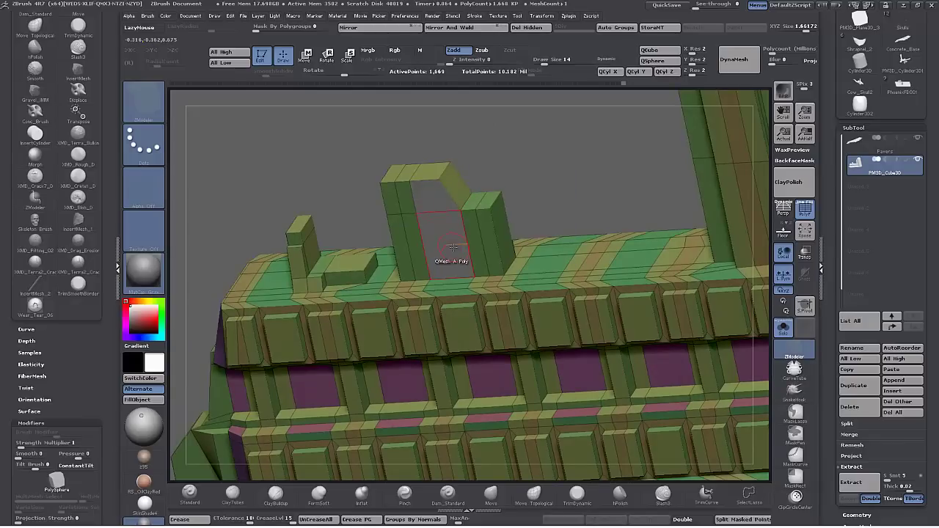
{"action": "left_click_drag", "start_coordinate": [453, 246], "coordinate": [438, 269]}
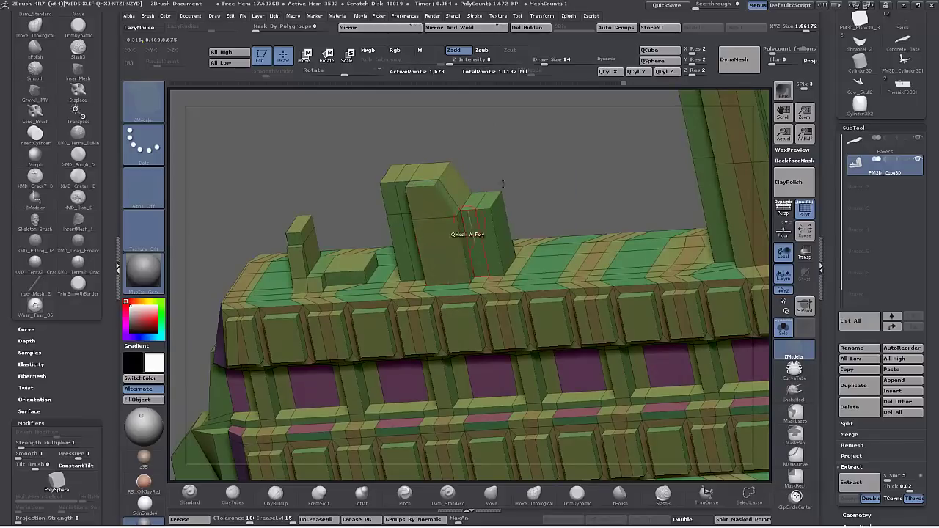
{"action": "left_click_drag", "start_coordinate": [502, 183], "coordinate": [438, 247]}
{"action": "key", "text": "space"}
{"action": "left_click", "coordinate": [444, 227]}
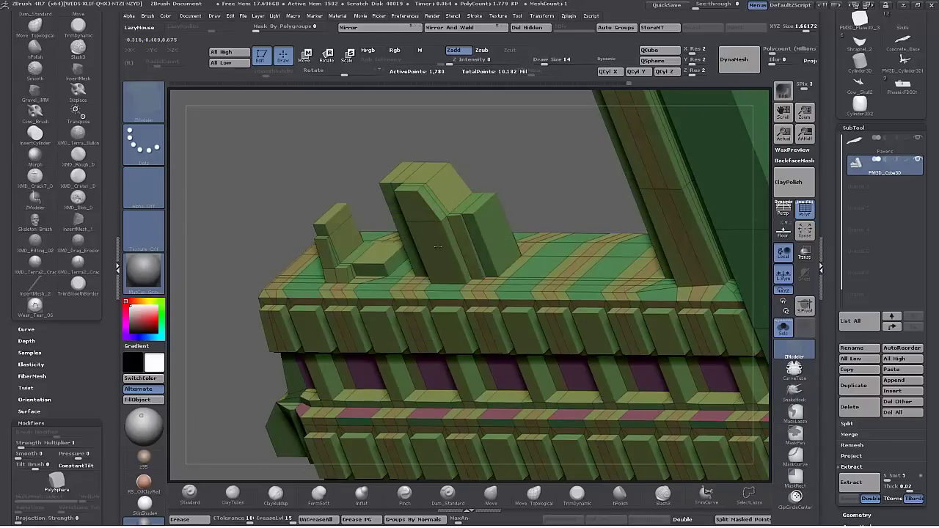
{"action": "left_click_drag", "start_coordinate": [584, 139], "coordinate": [634, 157]}
{"action": "left_click_drag", "start_coordinate": [400, 204], "coordinate": [394, 232], "text": "alt"}
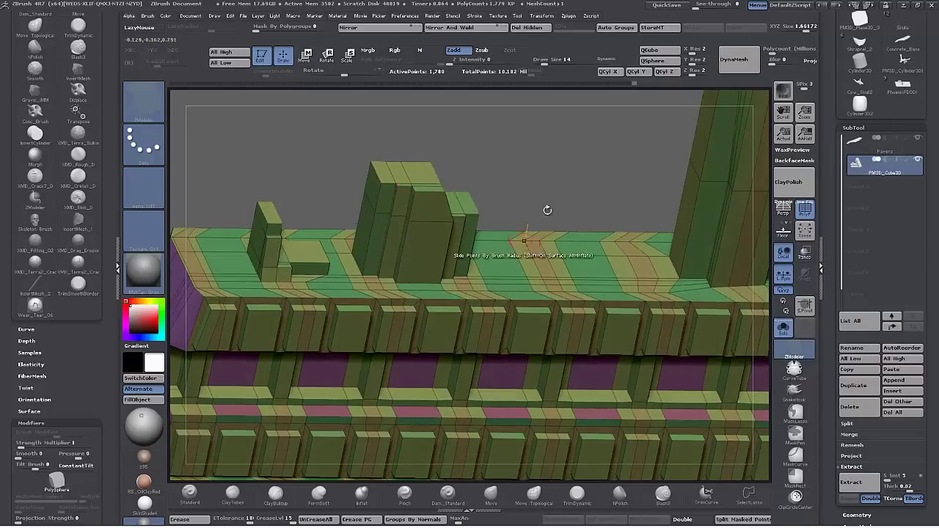
Reshape the wide block's top and side edges into uneven slopes with the Move brush.
{"action": "left_click_drag", "start_coordinate": [547, 210], "coordinate": [538, 157]}
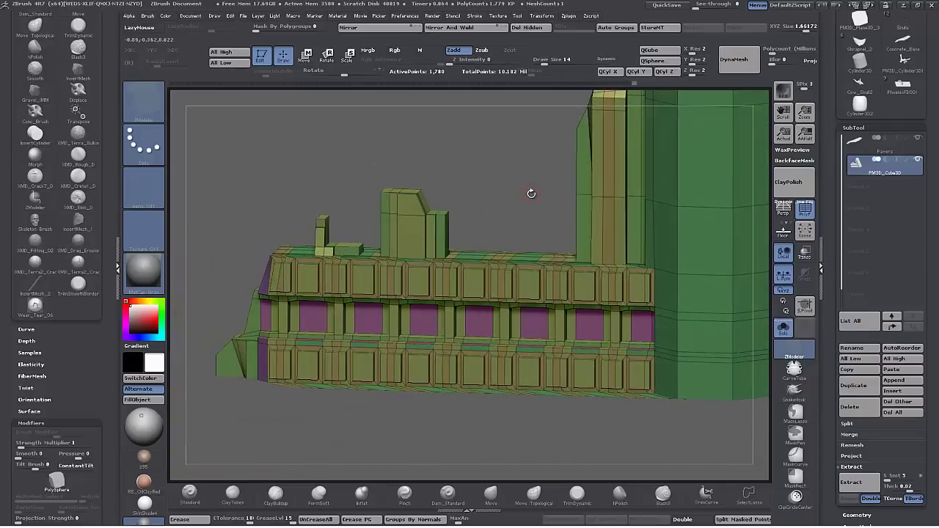
{"action": "mouse_move", "coordinate": [531, 194]}
{"action": "left_mouse_down"}
{"action": "mouse_move", "coordinate": [518, 201]}
{"action": "mouse_move", "coordinate": [537, 191]}
{"action": "left_mouse_up"}
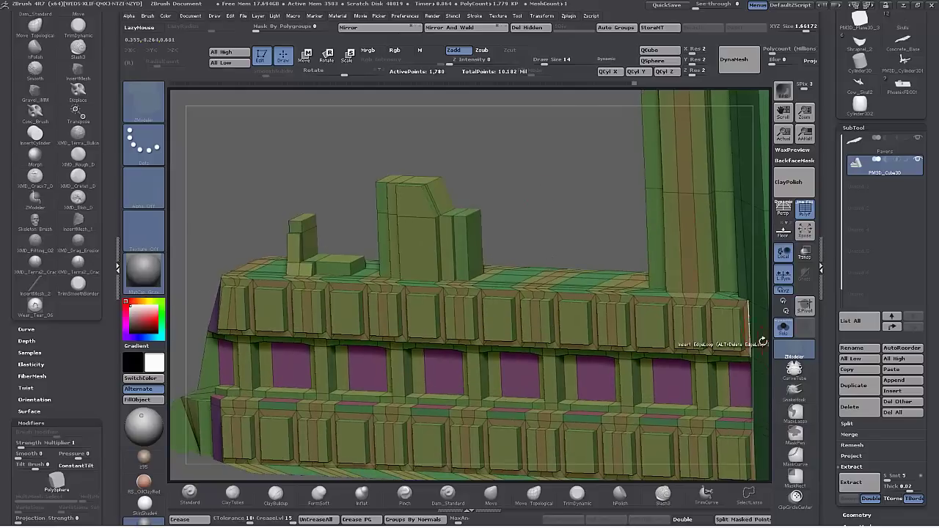
{"action": "left_click", "coordinate": [795, 392]}
{"action": "key", "text": "space"}
{"action": "left_click_drag", "start_coordinate": [475, 136], "coordinate": [471, 136]}
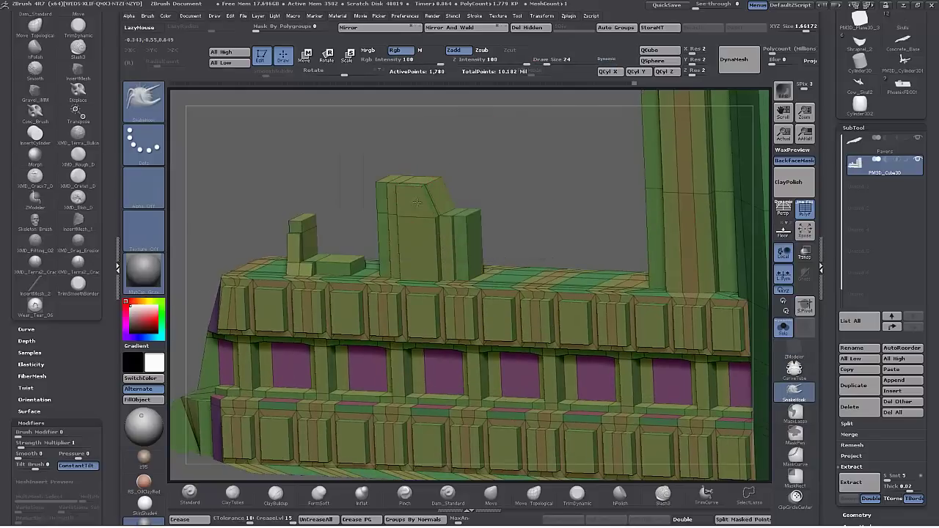
{"action": "left_click_drag", "start_coordinate": [417, 202], "coordinate": [421, 199]}
{"action": "left_click", "coordinate": [493, 500]}
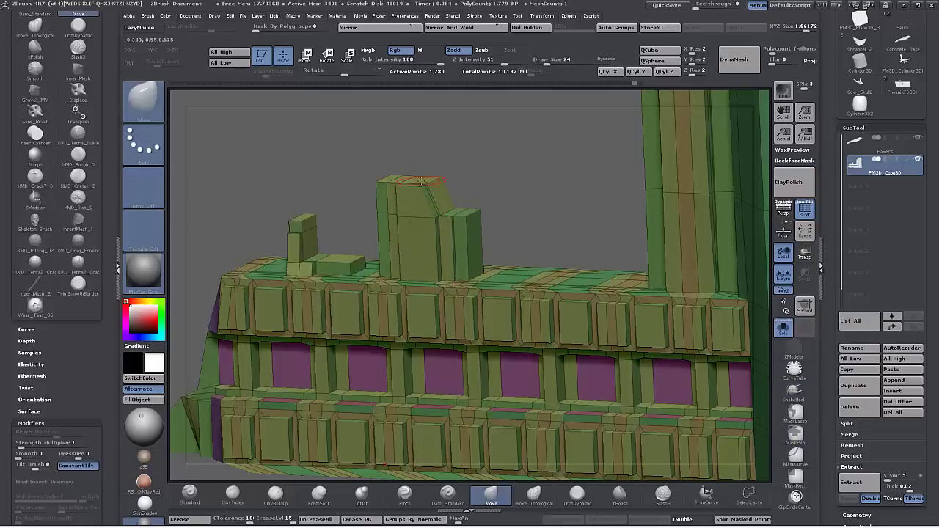
{"action": "left_click_drag", "start_coordinate": [421, 195], "coordinate": [375, 184]}
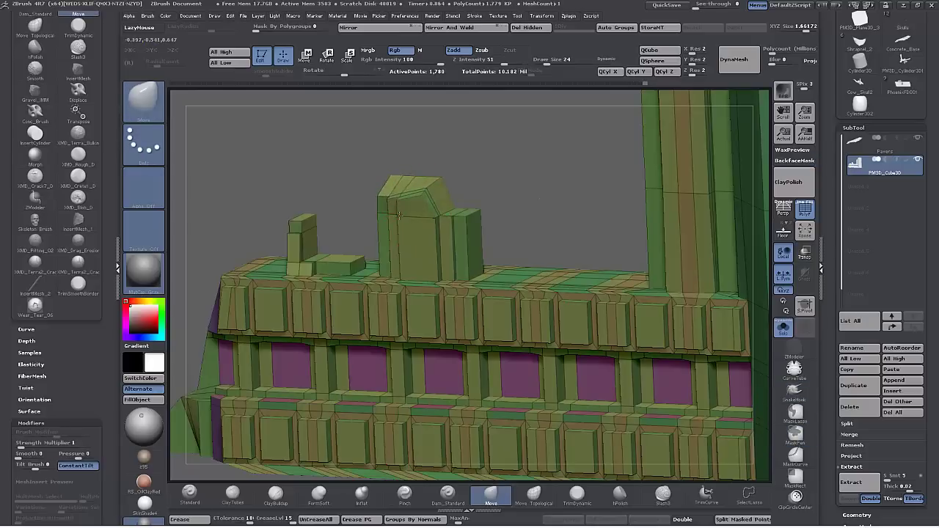
{"action": "left_click_drag", "start_coordinate": [539, 195], "coordinate": [587, 176]}
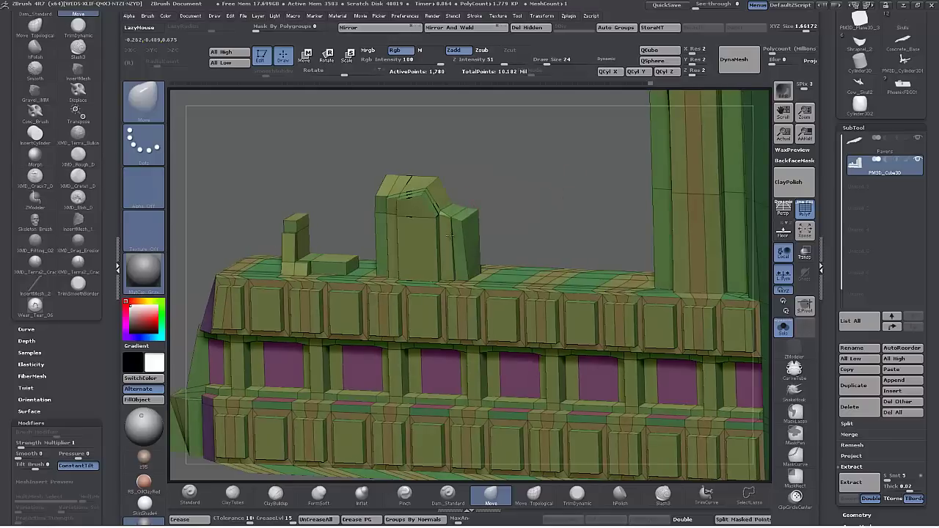
{"action": "left_click_drag", "start_coordinate": [489, 192], "coordinate": [510, 210]}
{"action": "left_click_drag", "start_coordinate": [514, 209], "coordinate": [413, 239]}
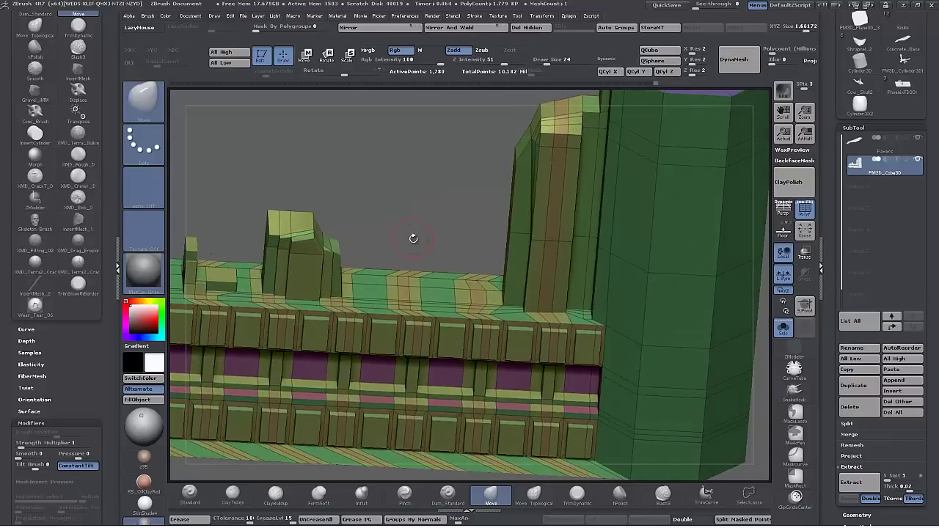
Switch back to ZModeler, mark two separate polygons on the wall's top near the pillar and raise them into posts with QMesh.
{"action": "key", "text": "b"}
{"action": "key", "text": "z"}
{"action": "key", "text": "m"}
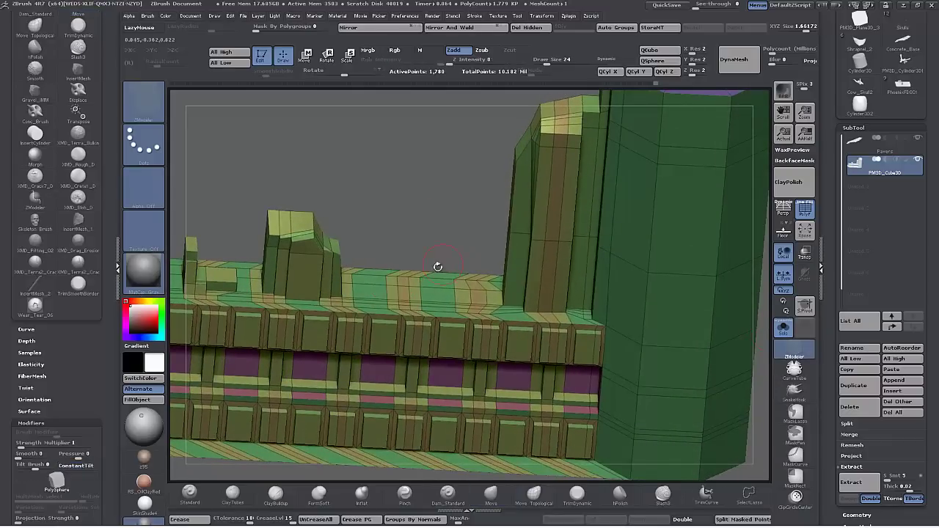
{"action": "left_click_drag", "start_coordinate": [417, 229], "coordinate": [433, 214]}
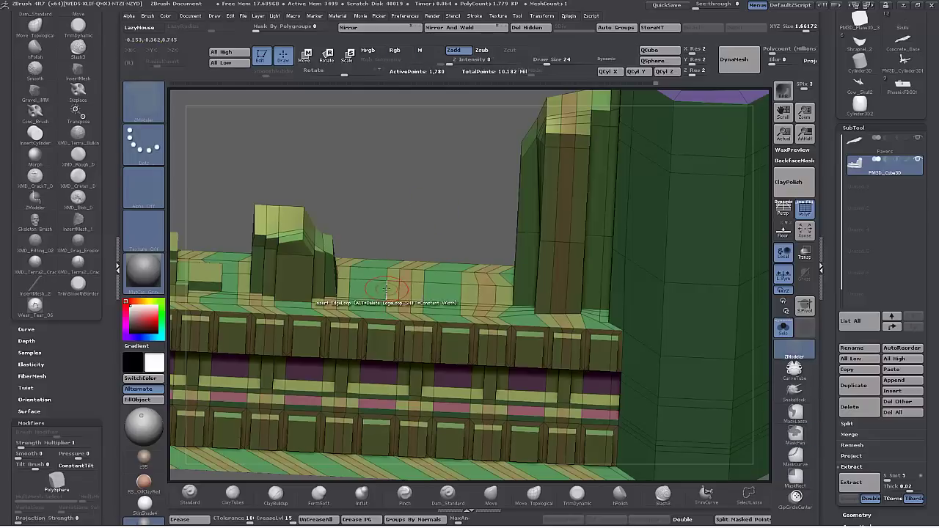
{"action": "key", "text": "space"}
{"action": "left_click", "coordinate": [432, 261]}
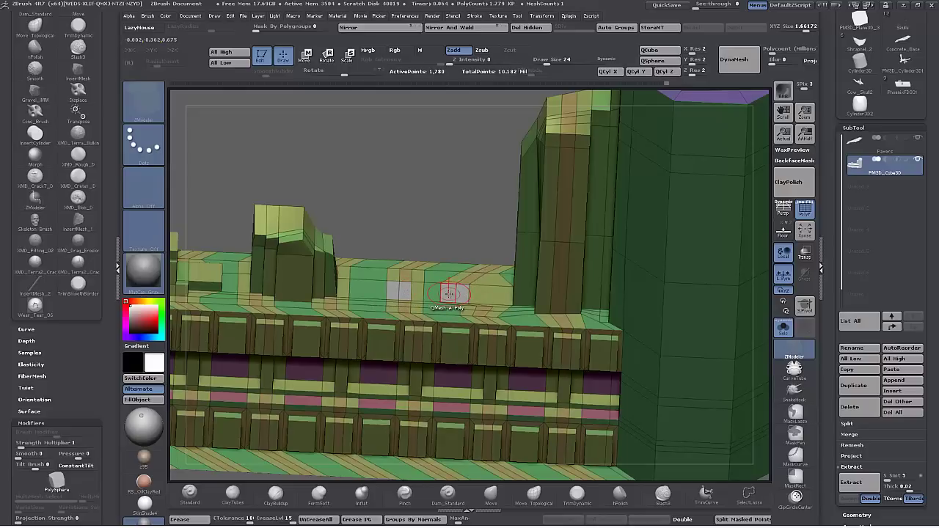
{"action": "left_click_drag", "start_coordinate": [449, 294], "coordinate": [407, 217]}
Extend the two posts upward and extrude a crossbar through them and past their outer sides with QMesh.
{"action": "left_click_drag", "start_coordinate": [416, 183], "coordinate": [429, 121]}
{"action": "left_click_drag", "start_coordinate": [417, 152], "coordinate": [379, 177]}
{"action": "left_click_drag", "start_coordinate": [407, 255], "coordinate": [455, 240]}
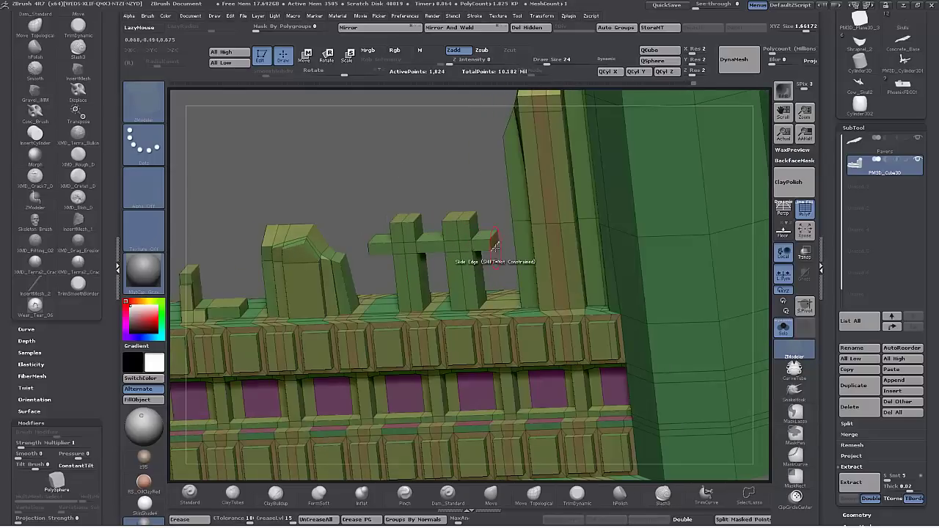
Mask everything except the crossbar's pillar-side end and move that end to the pillar with Move.
{"action": "left_click_drag", "start_coordinate": [493, 205], "coordinate": [502, 176]}
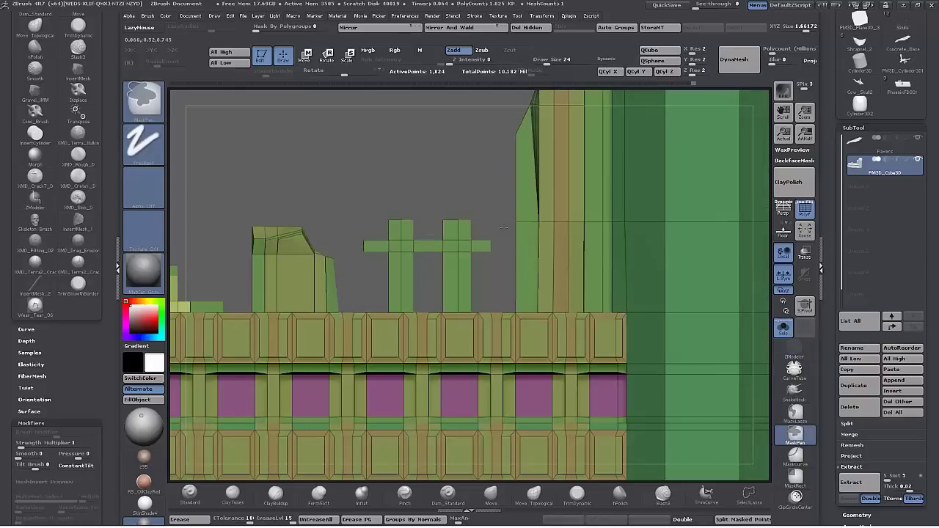
{"action": "mouse_move", "coordinate": [511, 273]}
{"action": "left_mouse_down", "text": "ctrl"}
{"action": "mouse_move", "coordinate": [478, 220]}
{"action": "mouse_move", "coordinate": [552, 240]}
{"action": "left_mouse_up", "text": "ctrl"}
{"action": "left_click", "coordinate": [473, 202], "text": "ctrl"}
{"action": "key", "text": "w"}
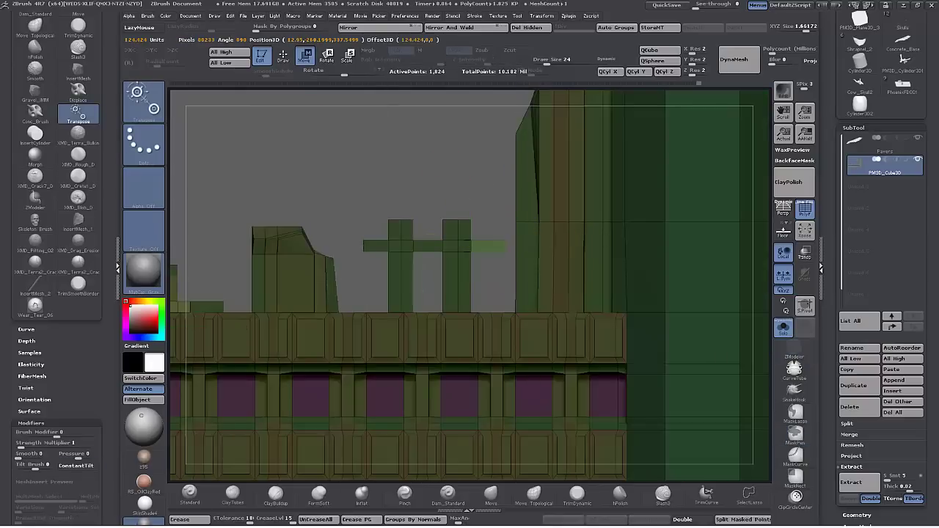
{"action": "left_click_drag", "start_coordinate": [495, 241], "coordinate": [528, 240]}
Delete the underside faces of the wall and pillar using ZModeler's polygon Delete action with the Flat Island target.
{"action": "left_click_drag", "start_coordinate": [448, 168], "coordinate": [443, 103]}
{"action": "left_click_drag", "start_coordinate": [519, 423], "coordinate": [508, 320]}
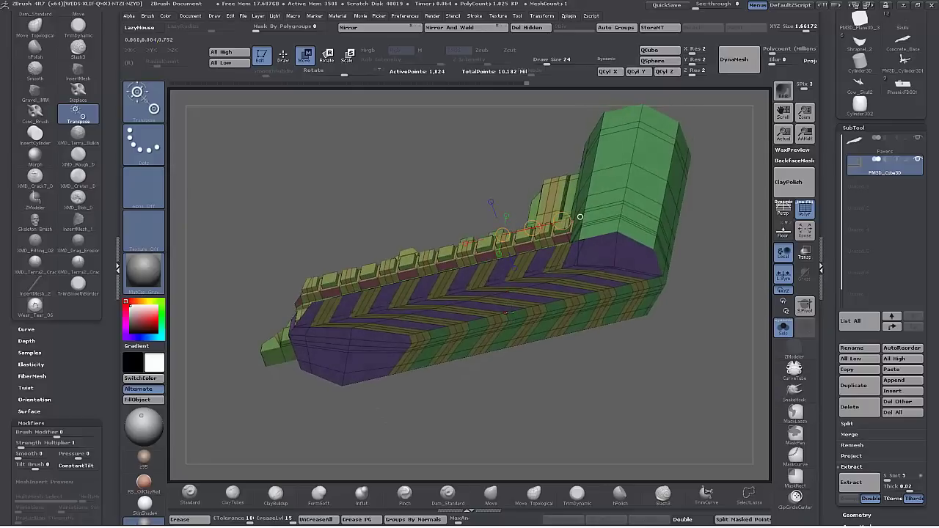
{"action": "left_click", "coordinate": [795, 367]}
{"action": "key", "text": "space"}
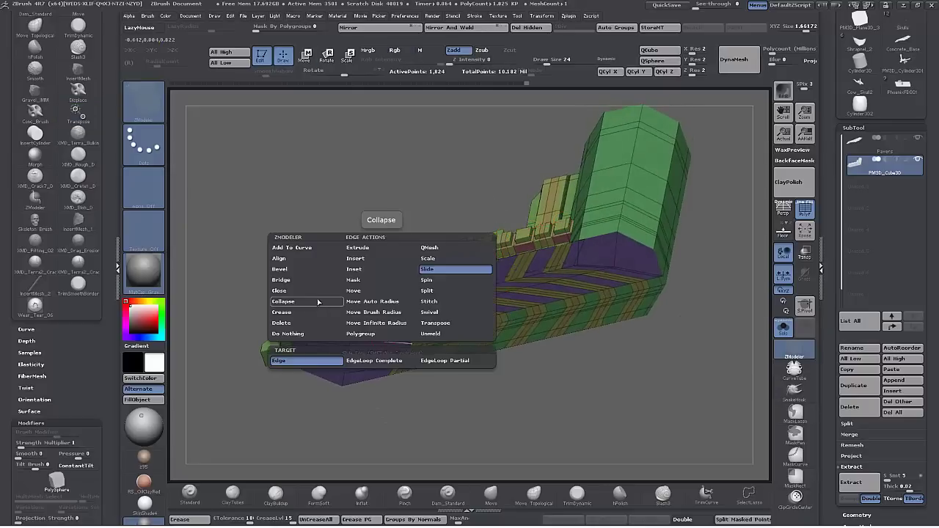
{"action": "left_click", "coordinate": [302, 323]}
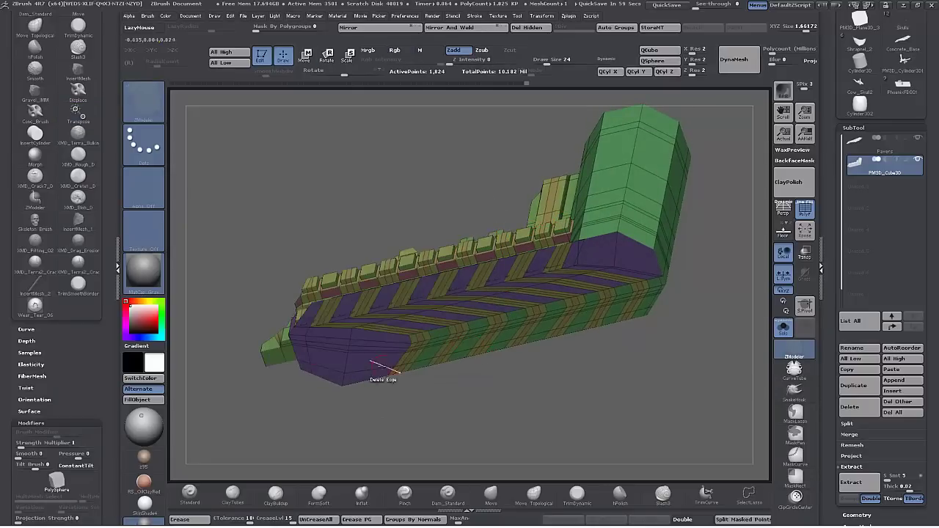
{"action": "key", "text": "space"}
{"action": "right_click_drag", "start_coordinate": [360, 363], "coordinate": [448, 334], "text": "ctrl"}
{"action": "key", "text": "space"}
{"action": "left_click", "coordinate": [352, 194]}
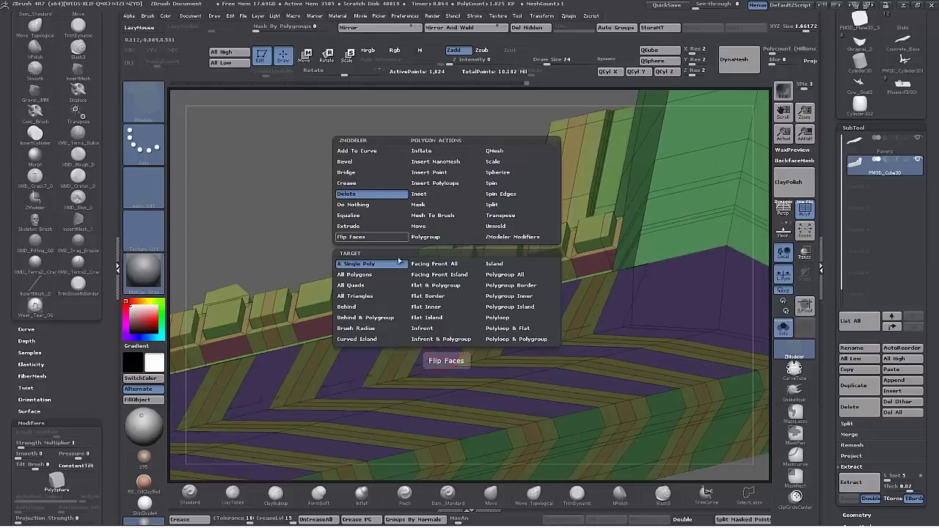
{"action": "left_click", "coordinate": [434, 320]}
{"action": "left_click", "coordinate": [449, 338]}
{"action": "right_click_drag", "start_coordinate": [446, 338], "coordinate": [396, 334]}
{"action": "left_click", "coordinate": [442, 354]}
{"action": "right_click_drag", "start_coordinate": [441, 354], "coordinate": [440, 308]}
{"action": "left_click", "coordinate": [409, 272]}
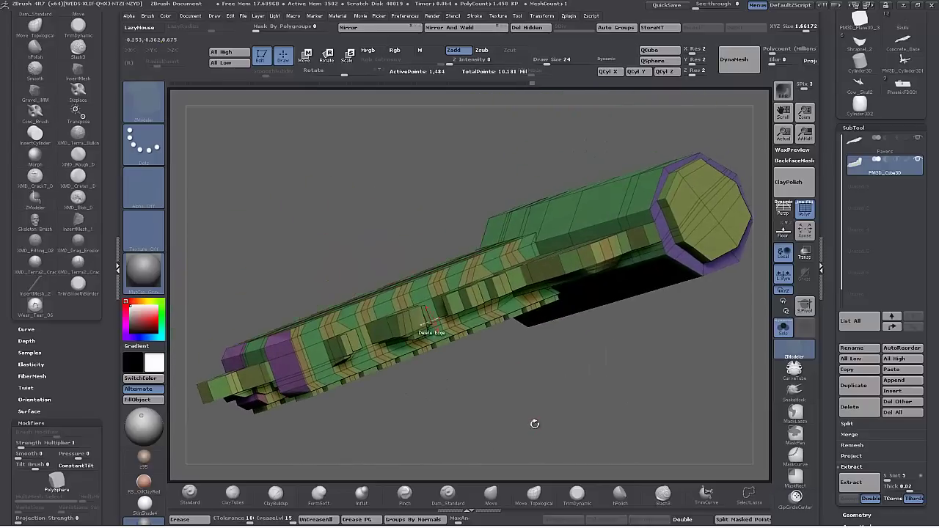
Mask everything except the ledge edges just above the recessed purple panels and shift them slightly downward with Move.
{"action": "mouse_move", "coordinate": [534, 424]}
{"action": "right_mouse_down"}
{"action": "mouse_move", "coordinate": [520, 316]}
{"action": "mouse_move", "coordinate": [442, 354]}
{"action": "mouse_move", "coordinate": [466, 396]}
{"action": "mouse_move", "coordinate": [484, 325]}
{"action": "mouse_move", "coordinate": [492, 402]}
{"action": "mouse_move", "coordinate": [504, 326]}
{"action": "mouse_move", "coordinate": [556, 365]}
{"action": "mouse_move", "coordinate": [542, 343]}
{"action": "mouse_move", "coordinate": [519, 426]}
{"action": "right_mouse_up"}
{"action": "key", "text": "d"}
{"action": "key", "text": "shift+d"}
{"action": "right_click_drag", "start_coordinate": [657, 476], "coordinate": [445, 365], "text": "shift"}
{"action": "left_click_drag", "start_coordinate": [212, 247], "coordinate": [598, 262], "text": "ctrl"}
{"action": "left_click", "coordinate": [559, 330], "text": "ctrl"}
{"action": "left_click", "coordinate": [304, 57]}
{"action": "left_click_drag", "start_coordinate": [400, 247], "coordinate": [400, 396], "text": "shift"}
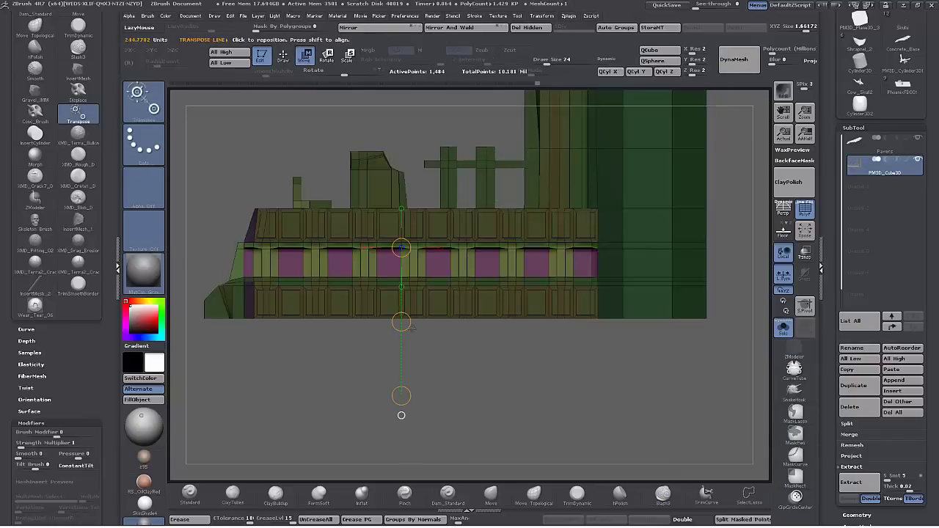
{"action": "left_click_drag", "start_coordinate": [402, 322], "coordinate": [407, 328], "text": "shift"}
{"action": "key", "text": "ctrl+shift+a"}
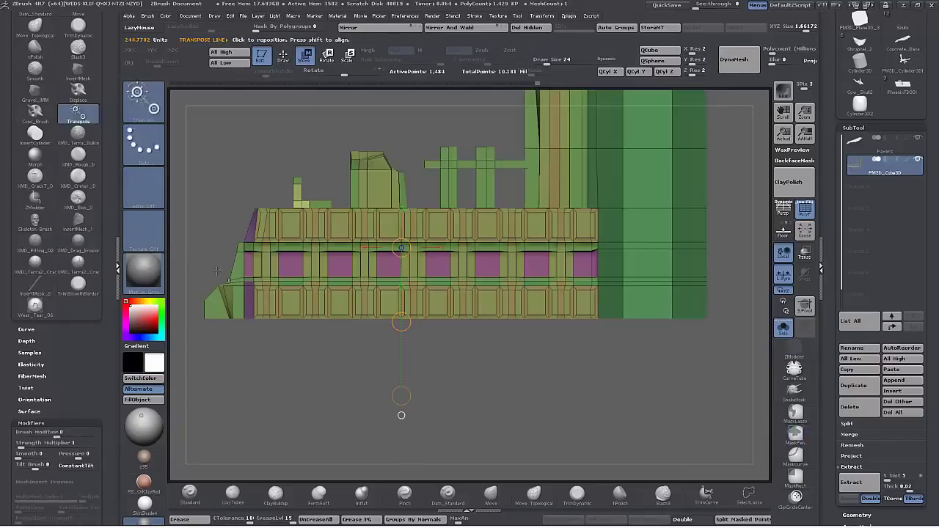
Mask everything except the edges along the bottom of the recessed purple panels, nudge them slightly upward with Move and clear the mask.
{"action": "left_click_drag", "start_coordinate": [201, 266], "coordinate": [597, 282], "text": "ctrl"}
{"action": "left_click", "coordinate": [505, 365], "text": "ctrl"}
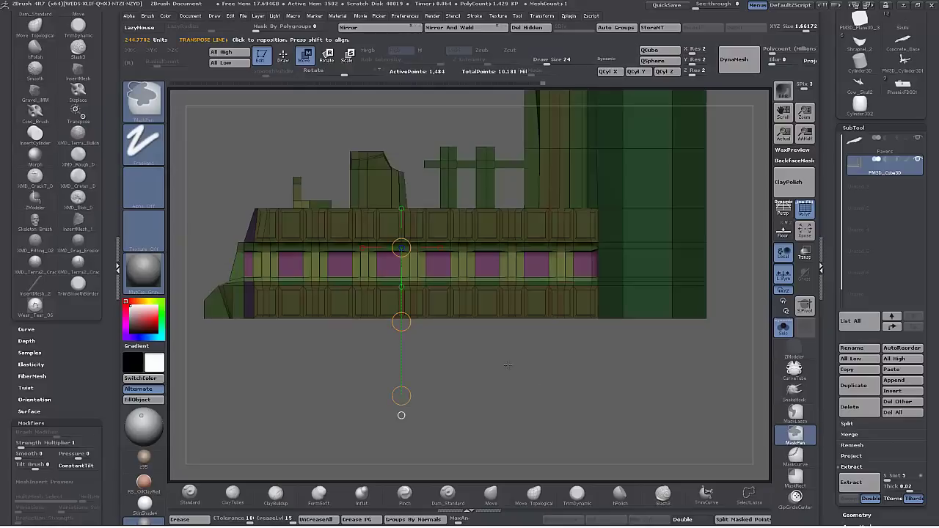
{"action": "left_click_drag", "start_coordinate": [402, 321], "coordinate": [401, 319], "text": "shift"}
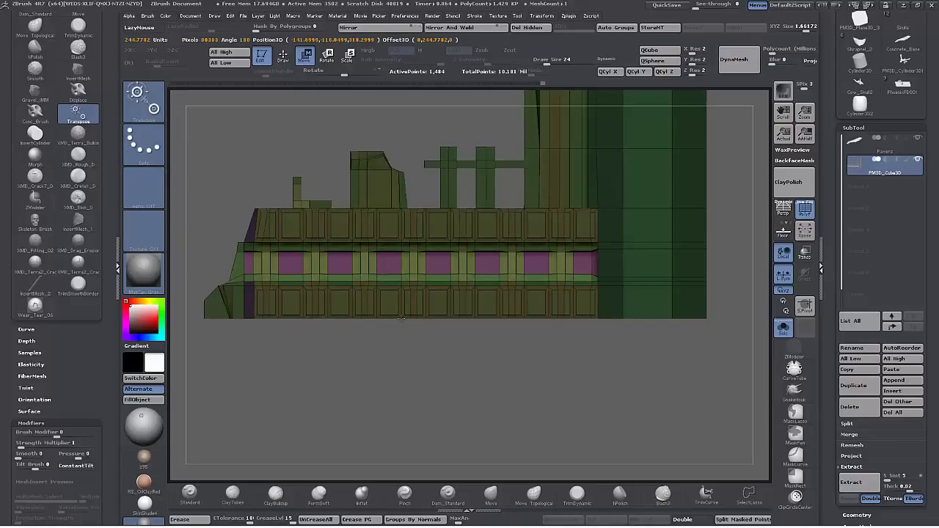
{"action": "left_click_drag", "start_coordinate": [507, 385], "coordinate": [522, 398], "text": "ctrl"}
Bevel the horizontal edge loop around the pillar and buttress above the railing, using EdgeLoop Complete with Four Rows and Linear Edge.
{"action": "left_click_drag", "start_coordinate": [524, 398], "coordinate": [580, 415]}
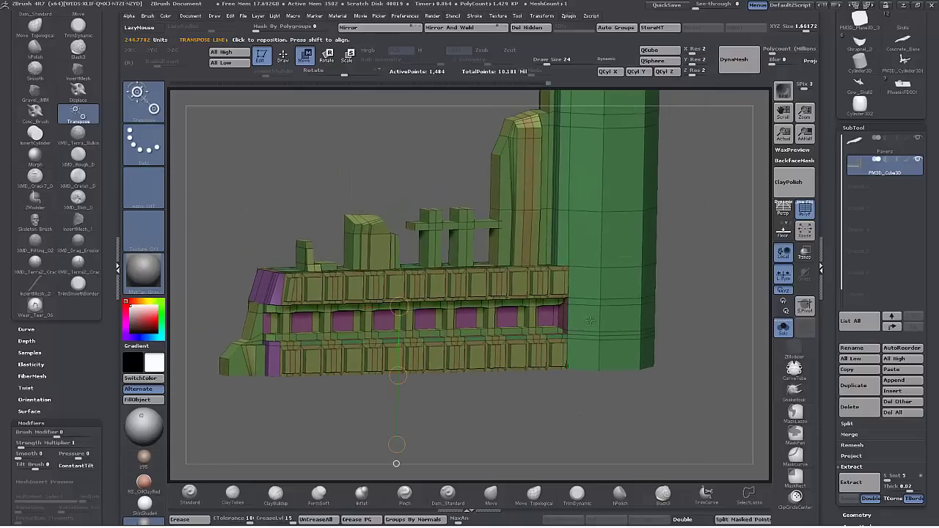
{"action": "key", "text": "q"}
{"action": "key", "text": "space"}
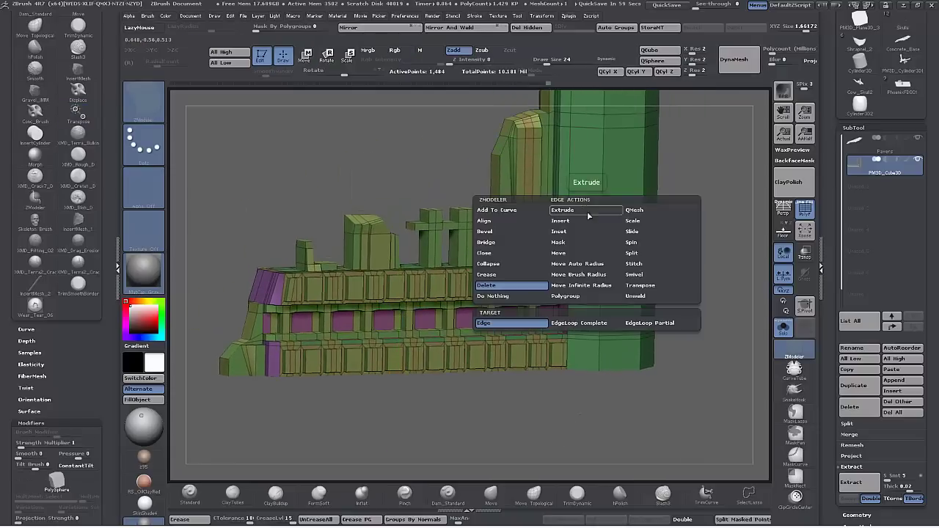
{"action": "left_click", "coordinate": [511, 233]}
{"action": "key", "text": "space"}
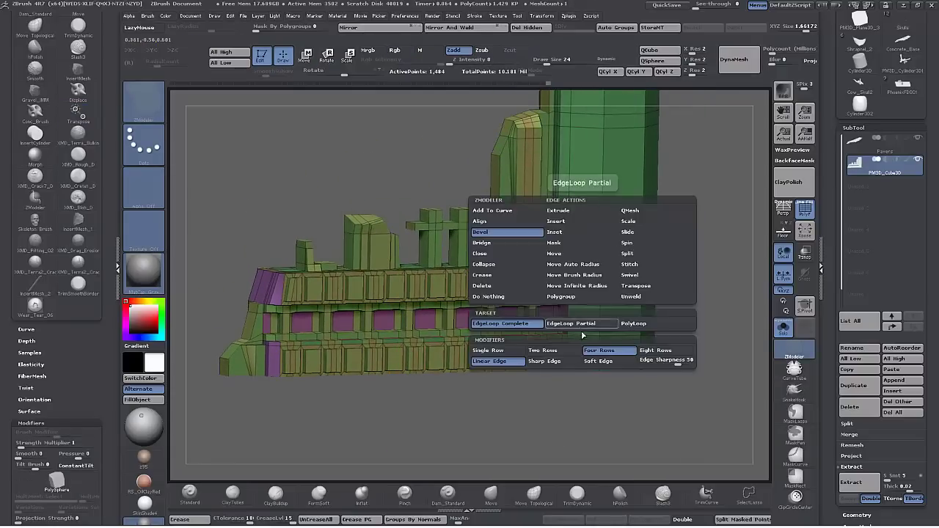
{"action": "left_click_drag", "start_coordinate": [579, 211], "coordinate": [582, 210]}
{"action": "left_click_drag", "start_coordinate": [658, 257], "coordinate": [662, 299], "text": "alt"}
{"action": "key", "text": "ctrl+z"}
{"action": "left_click_drag", "start_coordinate": [611, 212], "coordinate": [611, 208]}
Scale the middle edge loop of the beveled band inward to cut a groove around the pillar and buttress.
{"action": "key", "text": "space"}
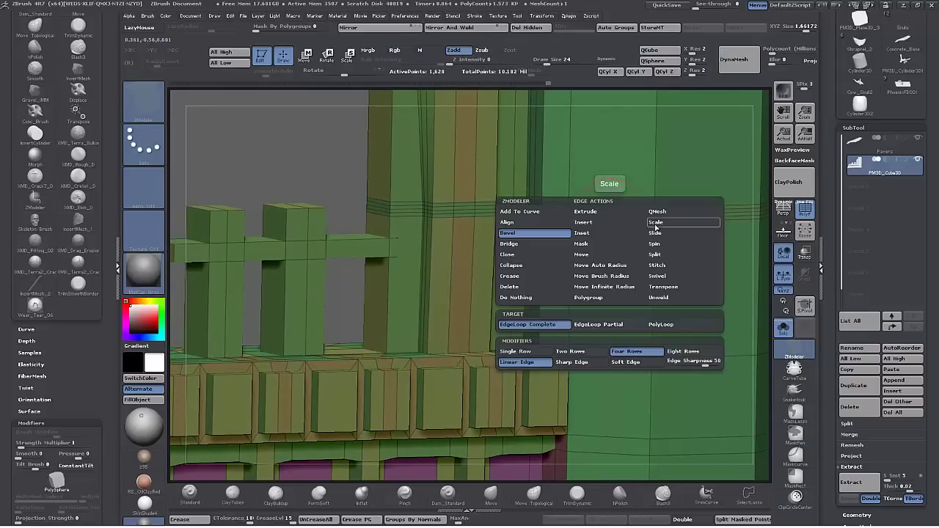
{"action": "left_click", "coordinate": [655, 223]}
{"action": "left_click_drag", "start_coordinate": [594, 211], "coordinate": [598, 204]}
Set ZModeler's edge action to Slide and slide the base edge of the buttress's topmost step outward into a slope.
{"action": "left_click_drag", "start_coordinate": [311, 156], "coordinate": [303, 345], "text": "alt"}
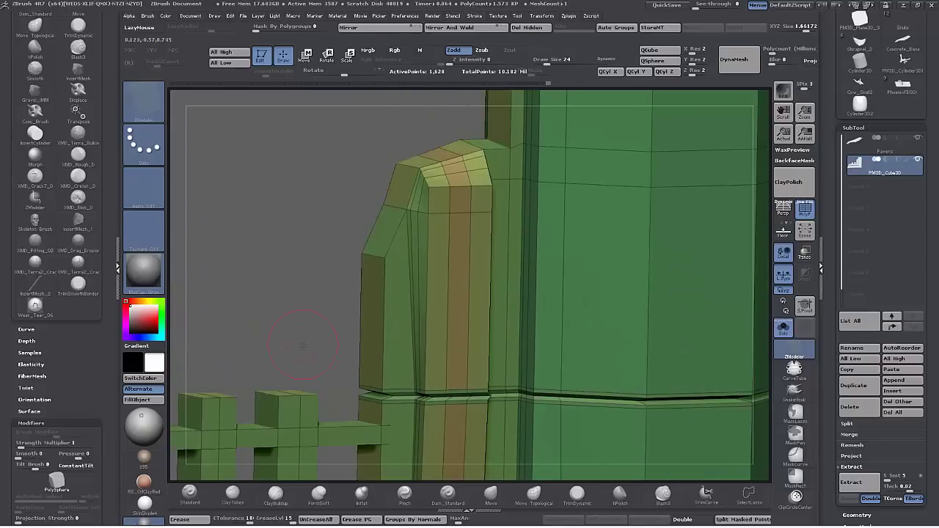
{"action": "left_click_drag", "start_coordinate": [303, 297], "coordinate": [288, 266]}
{"action": "left_click_drag", "start_coordinate": [350, 300], "coordinate": [402, 308], "text": "alt"}
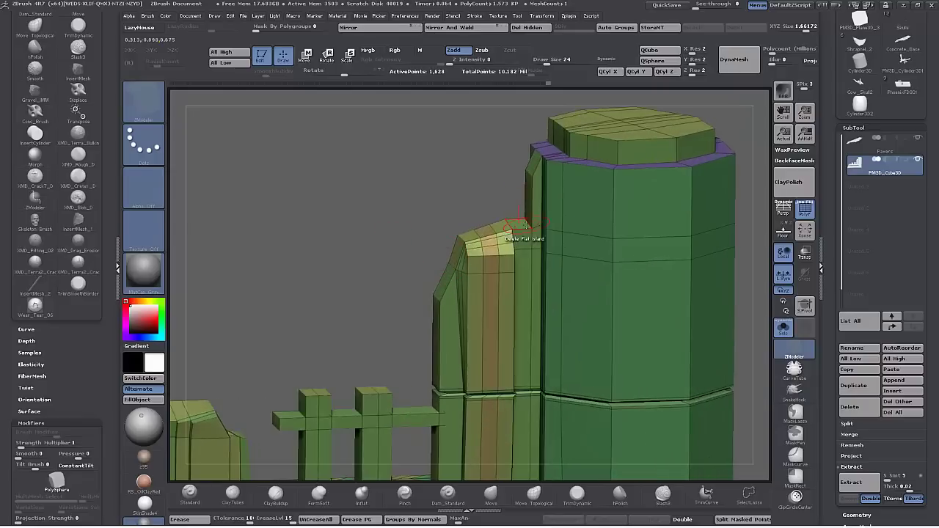
{"action": "key", "text": "space"}
{"action": "left_click", "coordinate": [575, 247]}
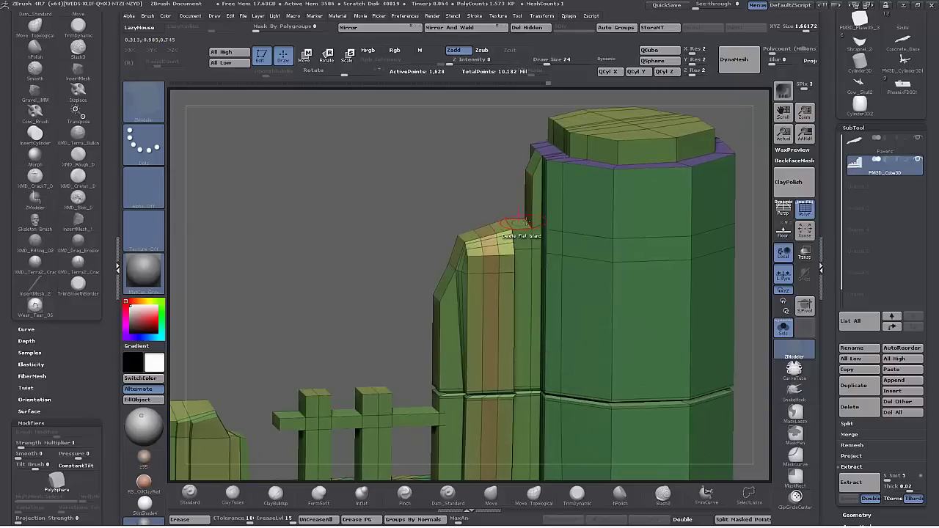
{"action": "key", "text": "ctrl+z"}
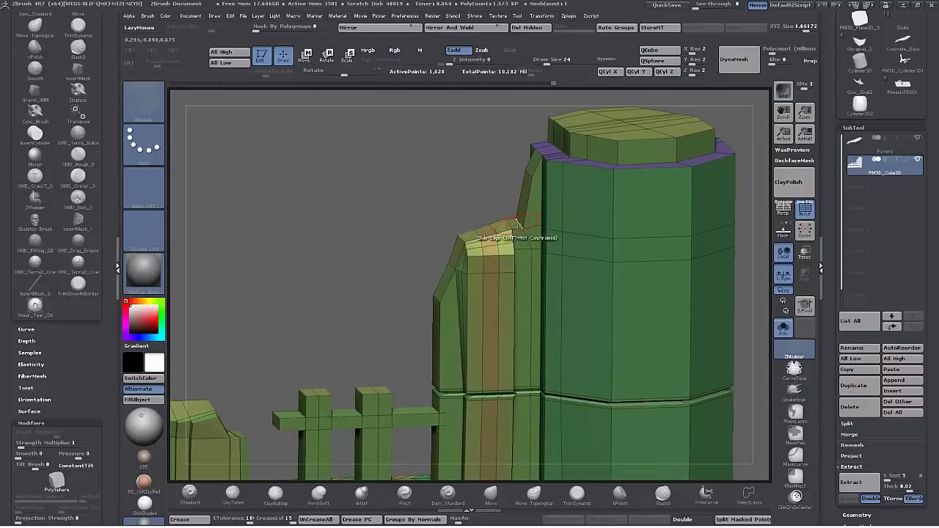
{"action": "left_click_drag", "start_coordinate": [381, 220], "coordinate": [404, 210], "text": "alt"}
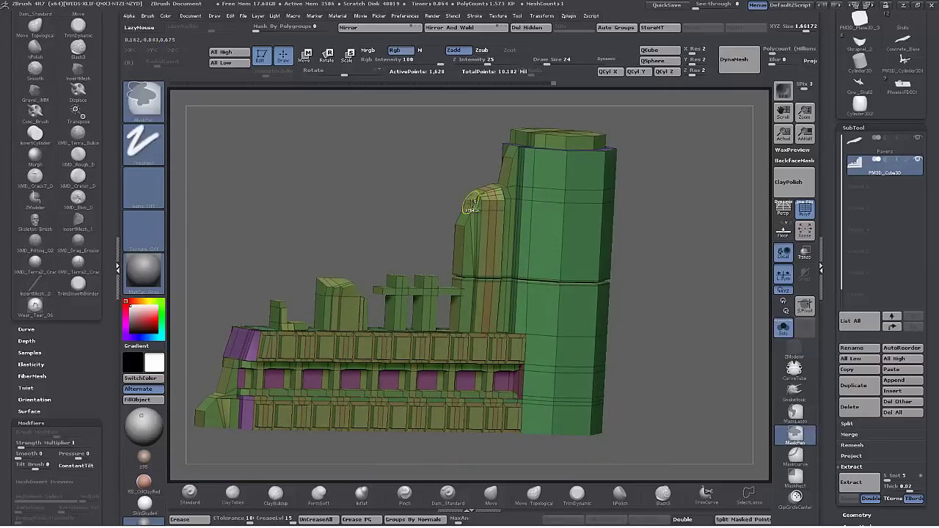
{"action": "mouse_move", "coordinate": [268, 238]}
{"action": "left_mouse_down", "text": "alt"}
{"action": "mouse_move", "coordinate": [419, 176]}
{"action": "mouse_move", "coordinate": [410, 241]}
{"action": "mouse_move", "coordinate": [402, 187]}
{"action": "left_mouse_up", "text": "alt"}
{"action": "left_click_drag", "start_coordinate": [492, 407], "coordinate": [487, 329], "text": "alt"}
{"action": "left_click_drag", "start_coordinate": [487, 329], "coordinate": [499, 423]}
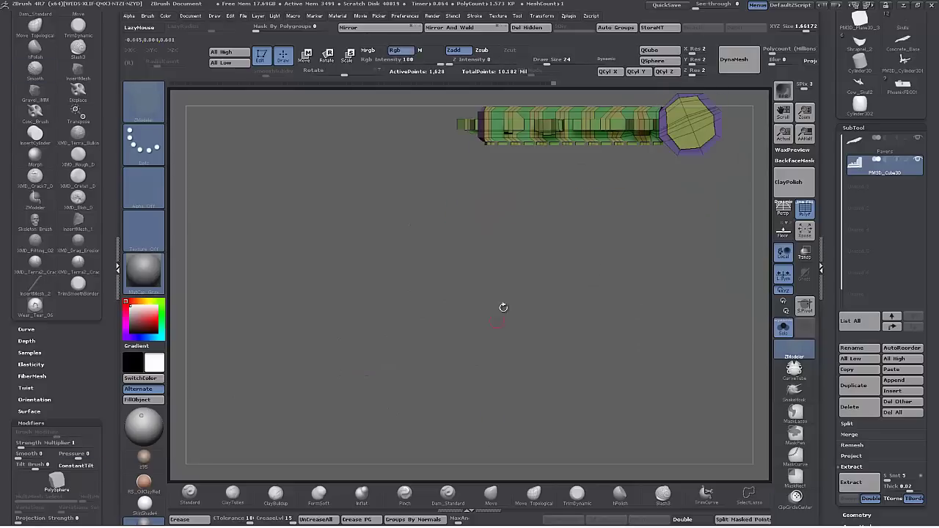
{"action": "left_click_drag", "start_coordinate": [503, 308], "coordinate": [548, 343], "text": "alt"}
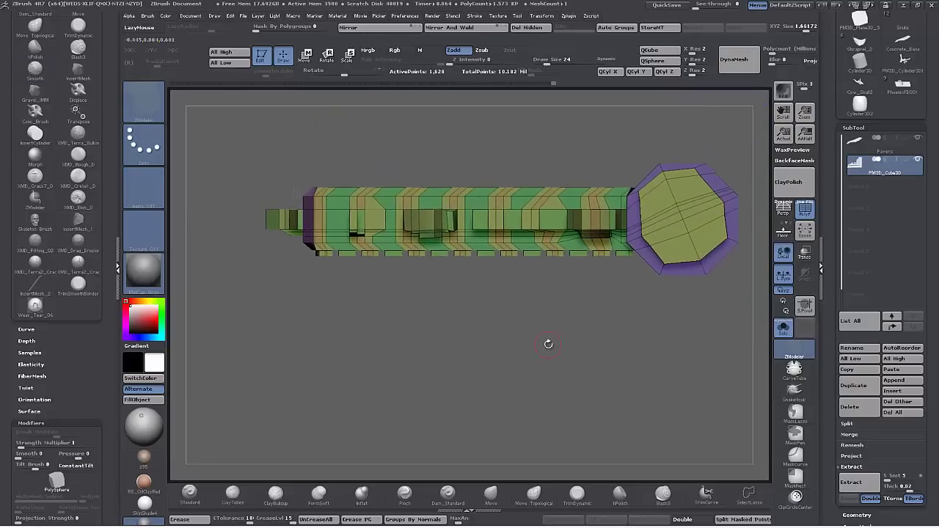
{"action": "mouse_move", "coordinate": [300, 320]}
{"action": "left_mouse_down", "text": "ctrl"}
{"action": "mouse_move", "coordinate": [661, 382]}
{"action": "mouse_move", "coordinate": [668, 361]}
{"action": "mouse_move", "coordinate": [586, 270]}
{"action": "mouse_move", "coordinate": [488, 252]}
{"action": "mouse_move", "coordinate": [558, 227]}
{"action": "mouse_move", "coordinate": [577, 256]}
{"action": "mouse_move", "coordinate": [567, 225]}
{"action": "mouse_move", "coordinate": [620, 223]}
{"action": "left_mouse_up", "text": "ctrl"}
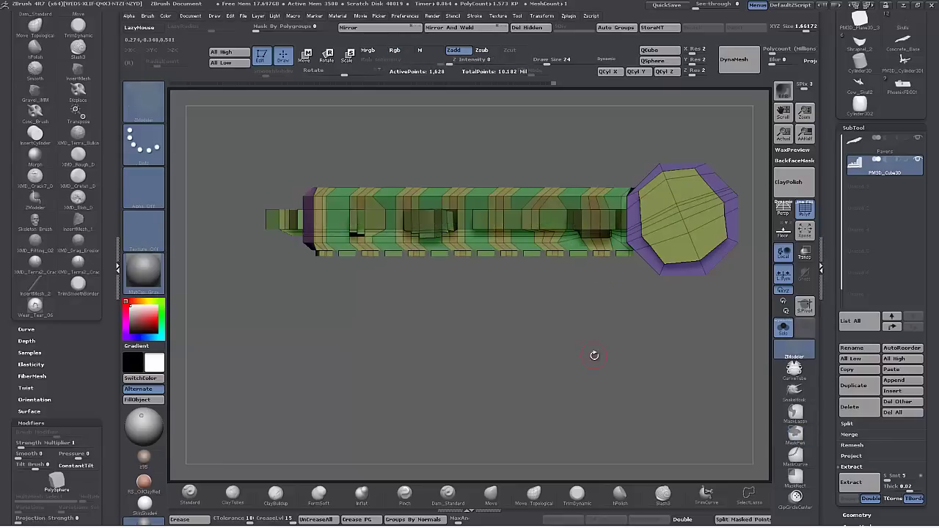
{"action": "mouse_move", "coordinate": [594, 356]}
{"action": "left_mouse_down"}
{"action": "mouse_move", "coordinate": [596, 301]}
{"action": "mouse_move", "coordinate": [598, 323]}
{"action": "left_mouse_up"}
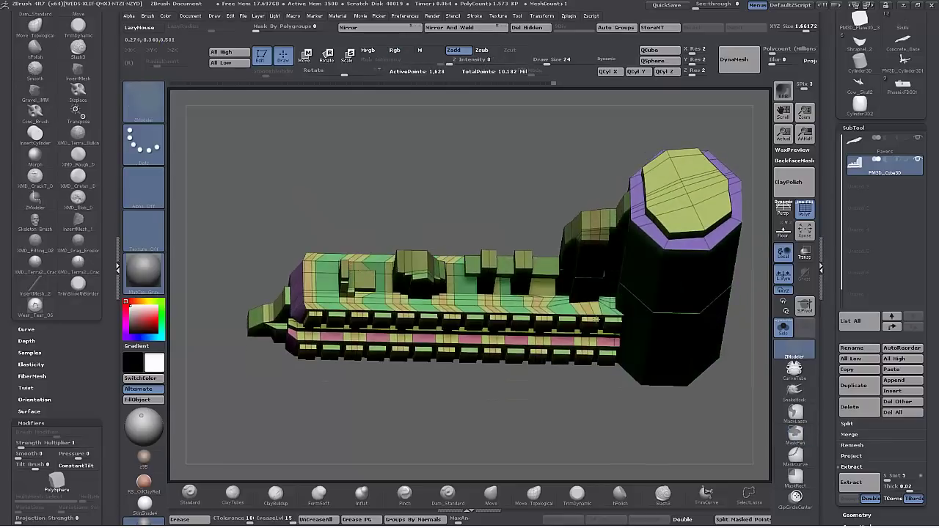
{"action": "left_click_drag", "start_coordinate": [432, 399], "coordinate": [414, 428], "text": "ctrl"}
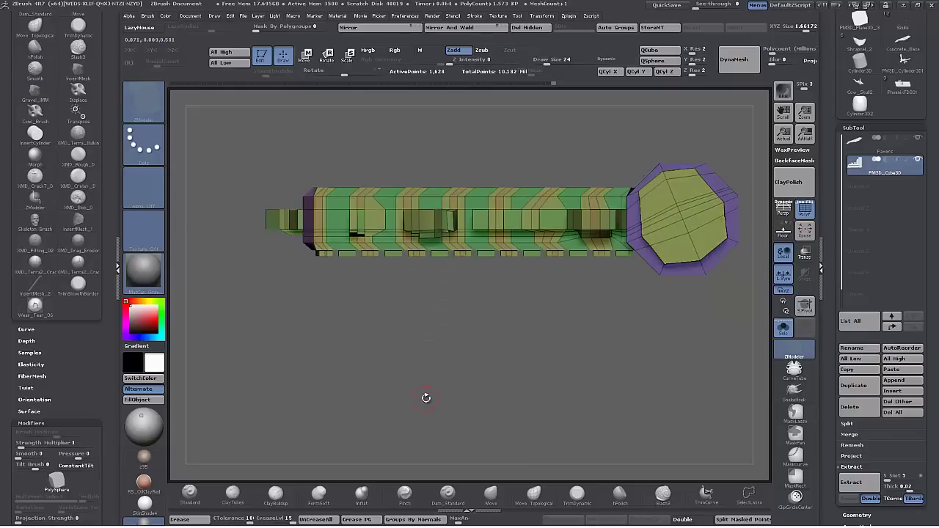
Mask the wall's front half from the top view, invert the mask, and shift the unmasked facade slightly with the Transpose move line.
{"action": "left_click_drag", "start_coordinate": [266, 297], "coordinate": [573, 217], "text": "ctrl"}
{"action": "mouse_move", "coordinate": [569, 367]}
{"action": "left_mouse_down"}
{"action": "mouse_move", "coordinate": [566, 334]}
{"action": "mouse_move", "coordinate": [565, 371]}
{"action": "left_mouse_up"}
{"action": "left_click", "coordinate": [506, 306], "text": "ctrl"}
{"action": "key", "text": "w"}
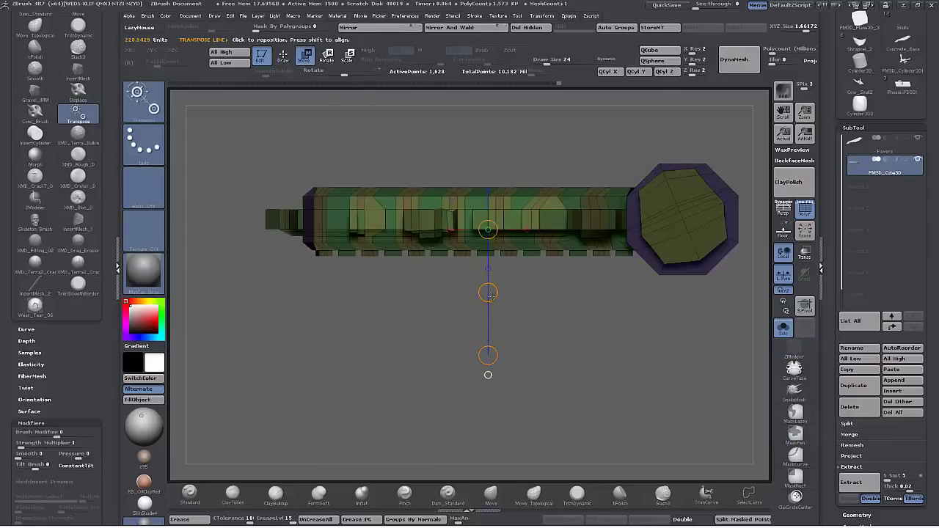
{"action": "left_click_drag", "start_coordinate": [491, 296], "coordinate": [489, 298]}
{"action": "mouse_move", "coordinate": [595, 323]}
{"action": "left_mouse_down"}
{"action": "mouse_move", "coordinate": [612, 372]}
{"action": "mouse_move", "coordinate": [582, 352]}
{"action": "mouse_move", "coordinate": [572, 293]}
{"action": "mouse_move", "coordinate": [595, 359]}
{"action": "mouse_move", "coordinate": [545, 173]}
{"action": "mouse_move", "coordinate": [529, 163]}
{"action": "mouse_move", "coordinate": [562, 447]}
{"action": "mouse_move", "coordinate": [606, 323]}
{"action": "mouse_move", "coordinate": [631, 345]}
{"action": "left_mouse_up"}
{"action": "key", "text": "q"}
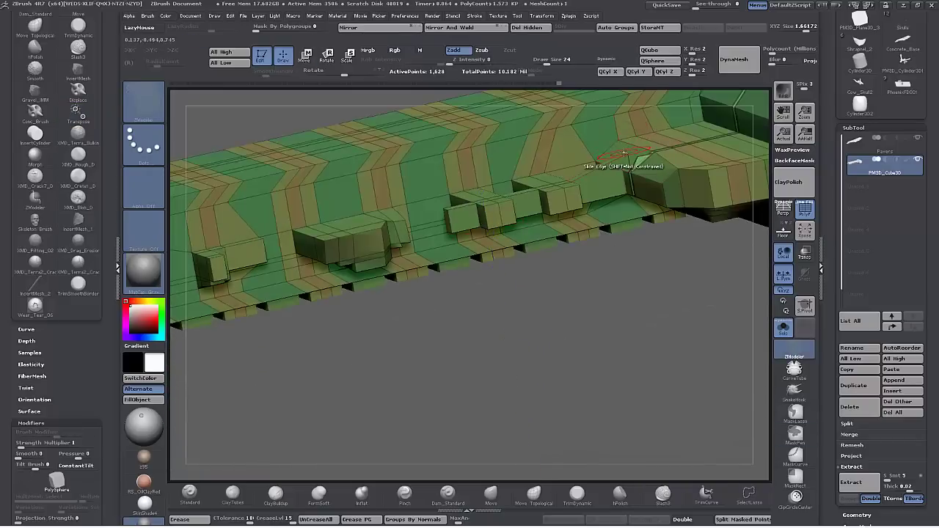
Set the polygon action to QMesh and apply it to a front polygon of the left post in the broken frame.
{"action": "left_click_drag", "start_coordinate": [614, 361], "coordinate": [404, 147], "text": "shift"}
{"action": "key", "text": "space"}
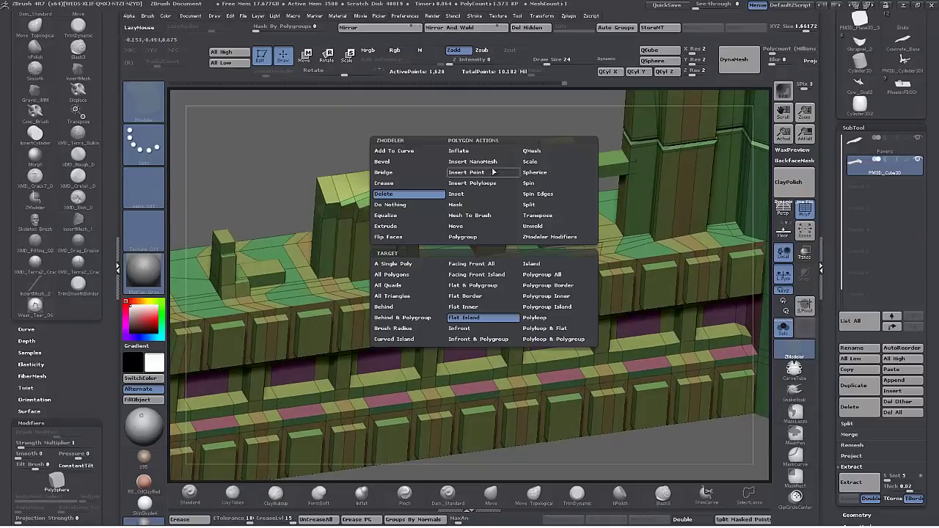
{"action": "left_click", "coordinate": [531, 152]}
{"action": "left_click_drag", "start_coordinate": [480, 233], "coordinate": [502, 263]}
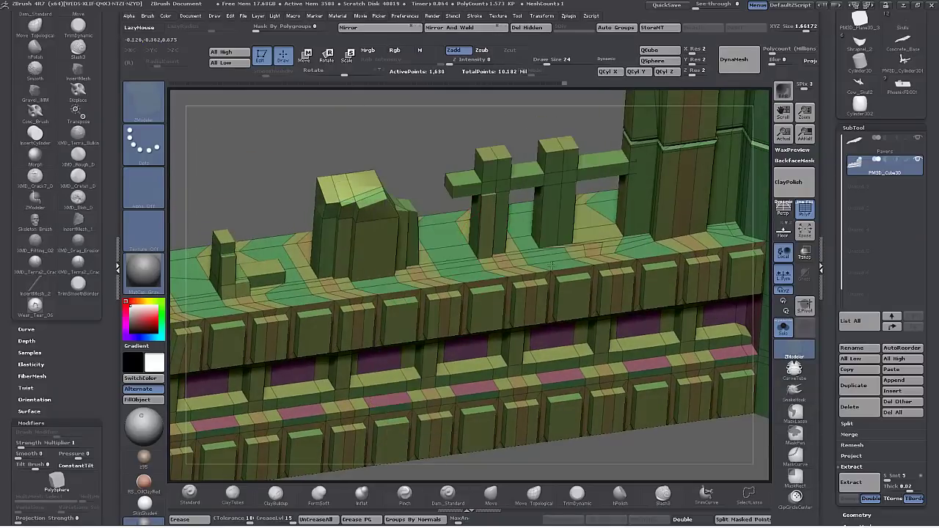
Adjust the front faces of the two ruined posts by sliding their edges so the added strips taper irregularly.
{"action": "mouse_move", "coordinate": [470, 97]}
{"action": "left_mouse_down"}
{"action": "mouse_move", "coordinate": [460, 137]}
{"action": "mouse_move", "coordinate": [467, 198]}
{"action": "left_mouse_up"}
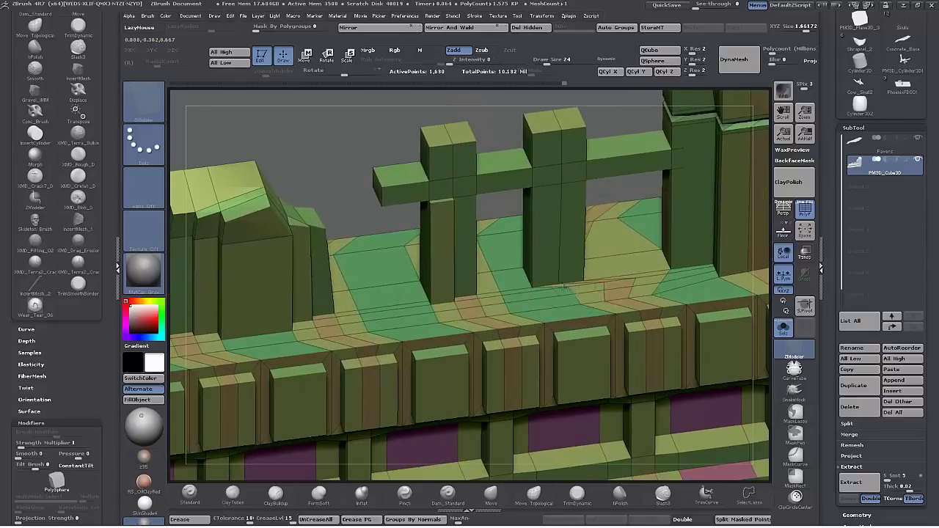
{"action": "key", "text": "space"}
{"action": "left_click_drag", "start_coordinate": [298, 135], "coordinate": [282, 137]}
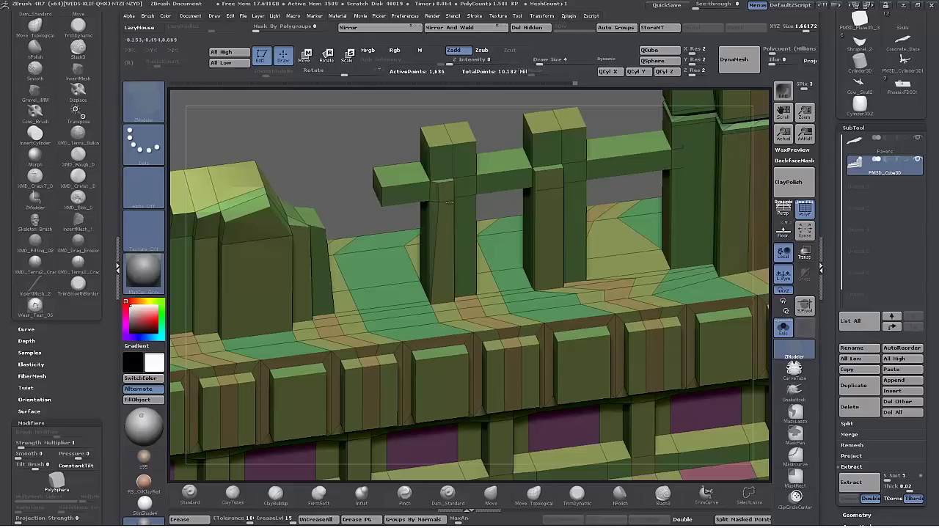
{"action": "left_click_drag", "start_coordinate": [561, 188], "coordinate": [549, 189]}
{"action": "left_click_drag", "start_coordinate": [343, 154], "coordinate": [380, 143]}
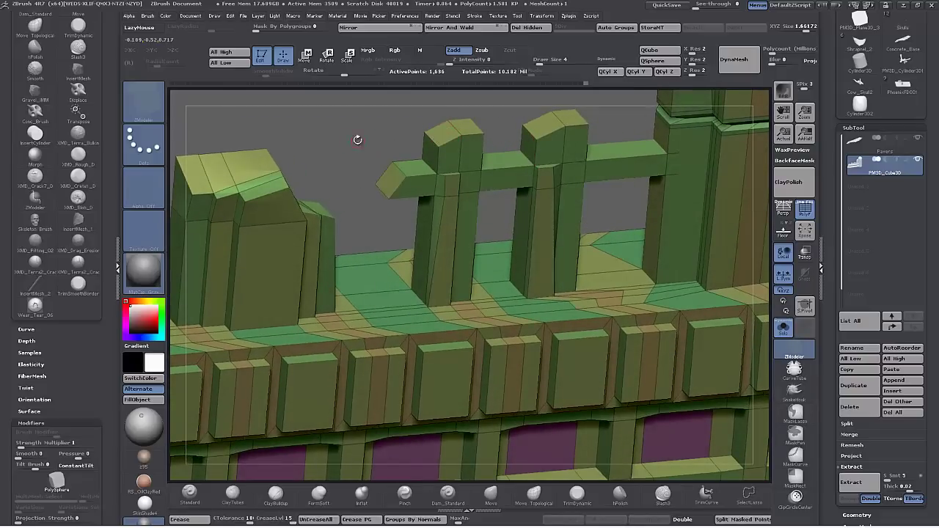
Insert a single vertical edge loop on the tower beside its junction with the tall broken wall section.
{"action": "left_click_drag", "start_coordinate": [357, 139], "coordinate": [513, 449], "text": "alt"}
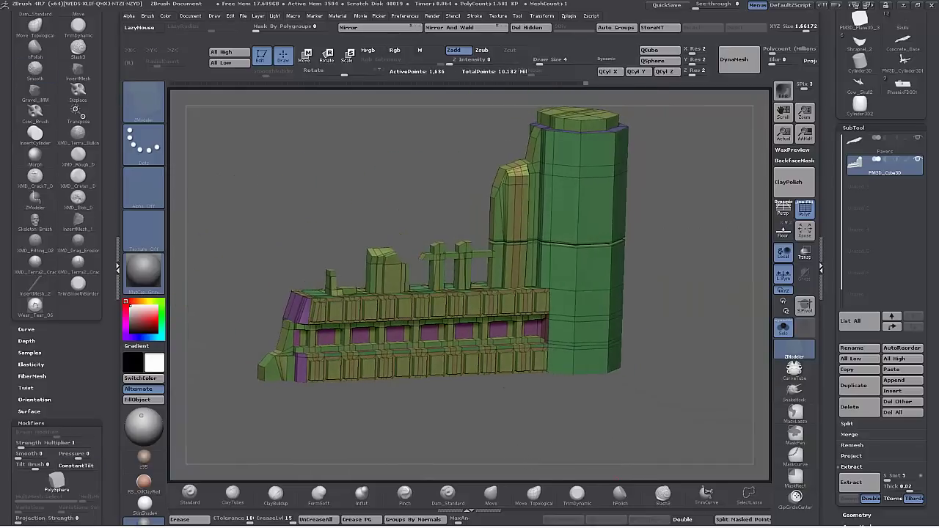
{"action": "left_click_drag", "start_coordinate": [661, 289], "coordinate": [664, 330]}
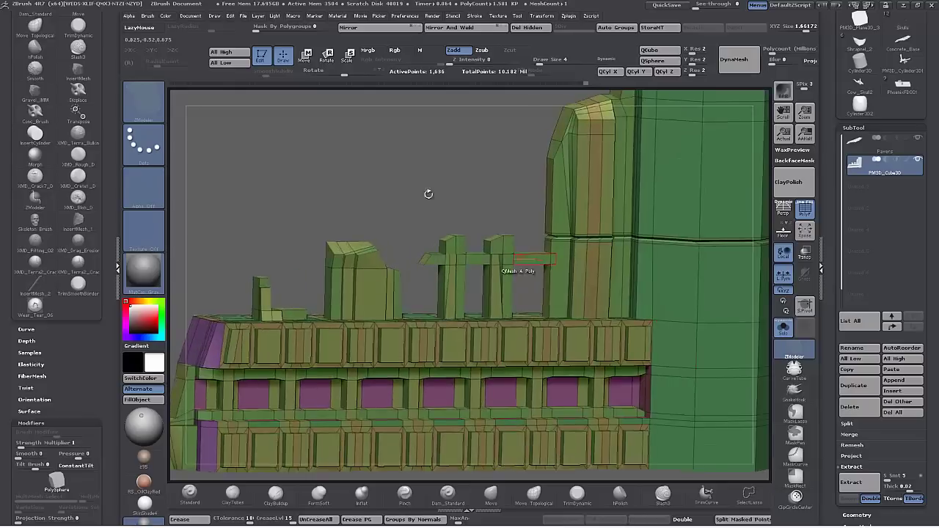
{"action": "left_click_drag", "start_coordinate": [428, 193], "coordinate": [323, 227]}
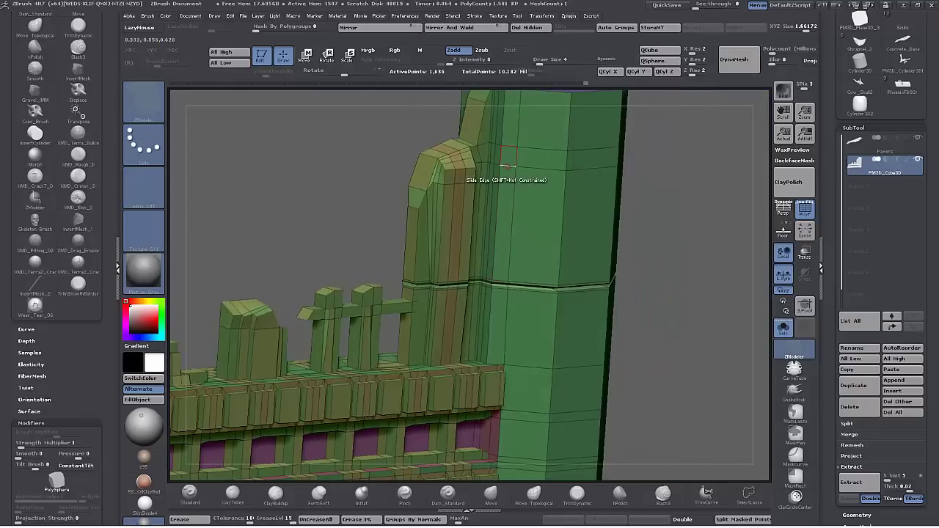
{"action": "key", "text": "space"}
{"action": "left_click", "coordinate": [499, 176]}
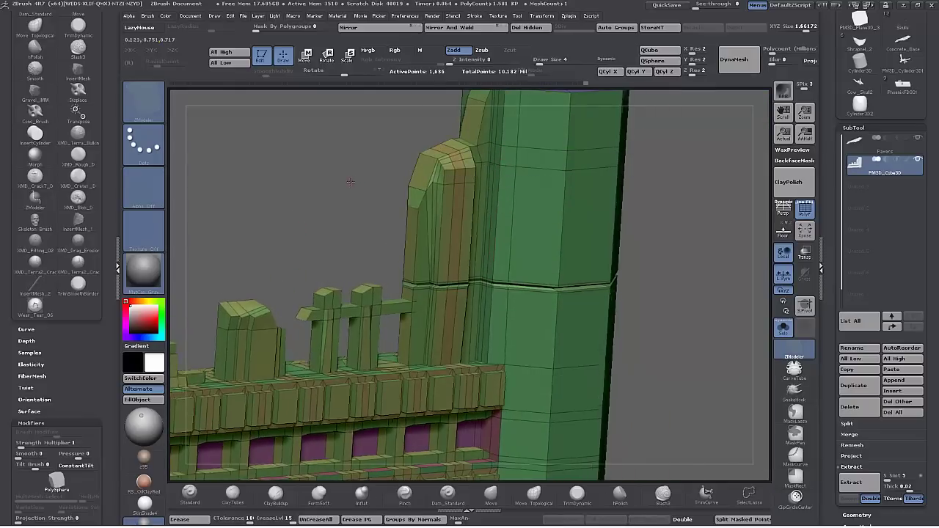
{"action": "key", "text": "ctrl"}
{"action": "key", "text": "ctrl+shift"}
{"action": "left_click", "coordinate": [340, 180], "text": "ctrl+shift"}
{"action": "left_click_drag", "start_coordinate": [339, 181], "coordinate": [342, 220], "text": "alt"}
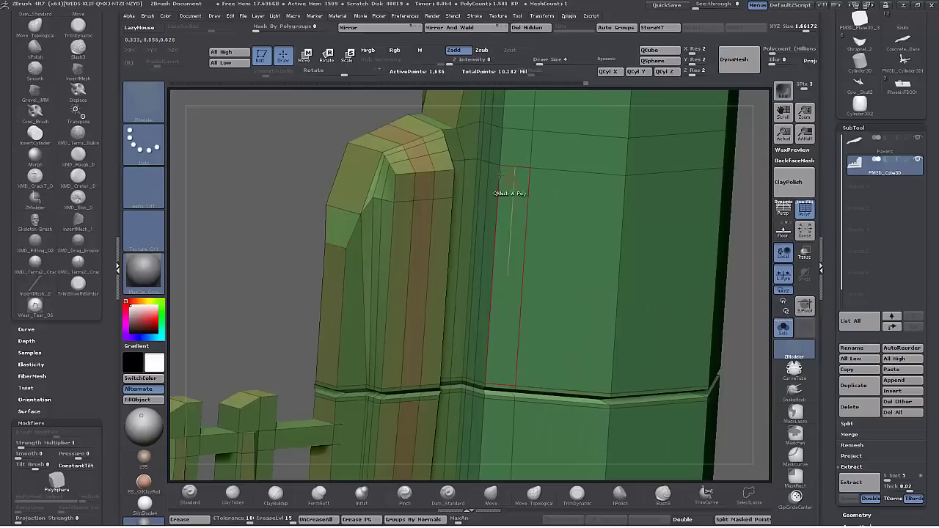
{"action": "left_click", "coordinate": [497, 163]}
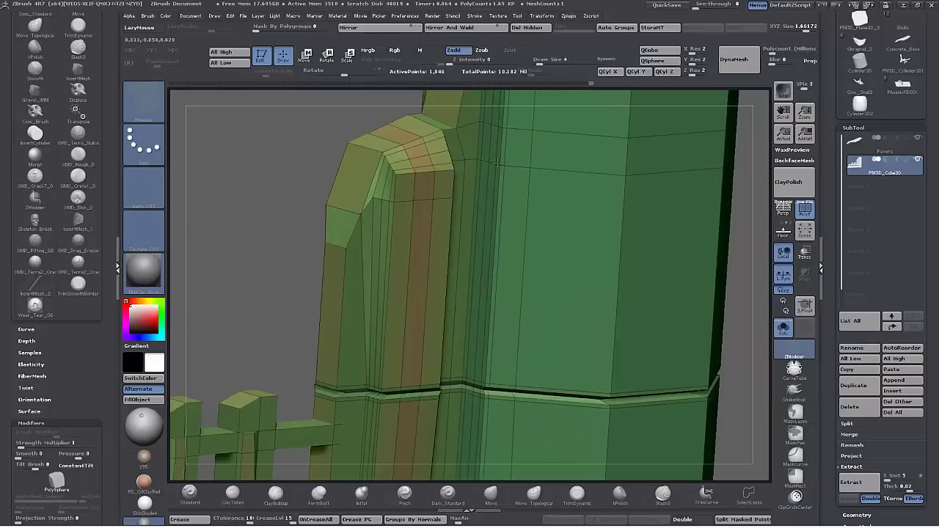
Bevel the tower's vertical corner edges using the Bevel edge action with the EdgeLoop Complete target.
{"action": "key", "text": "space"}
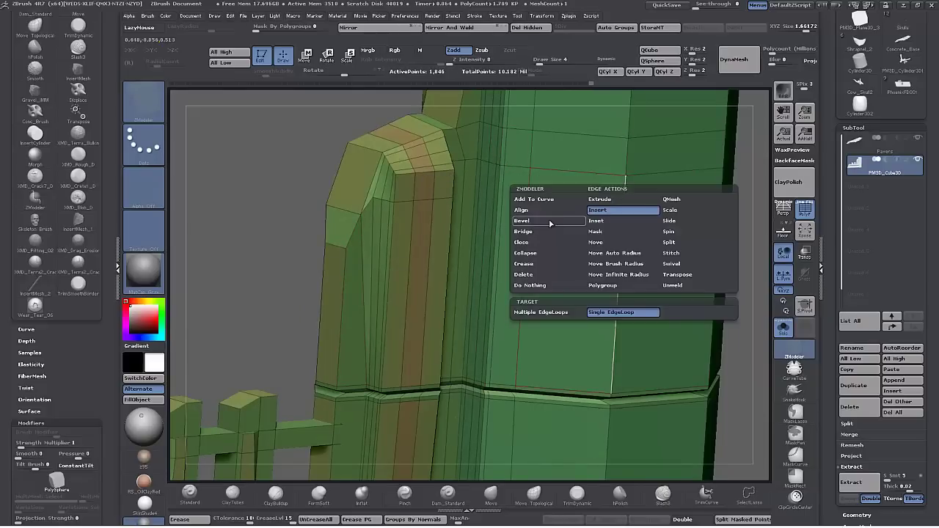
{"action": "left_click", "coordinate": [549, 221]}
{"action": "left_click", "coordinate": [588, 339]}
{"action": "left_click_drag", "start_coordinate": [620, 239], "coordinate": [639, 240]}
{"action": "left_click_drag", "start_coordinate": [761, 296], "coordinate": [672, 302], "text": "alt"}
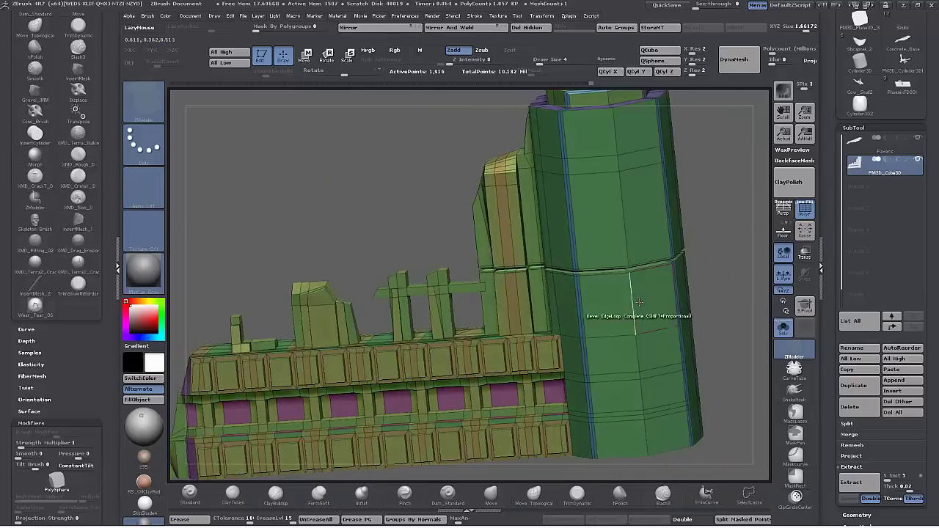
{"action": "left_click_drag", "start_coordinate": [614, 219], "coordinate": [632, 218]}
{"action": "left_click_drag", "start_coordinate": [716, 205], "coordinate": [507, 260]}
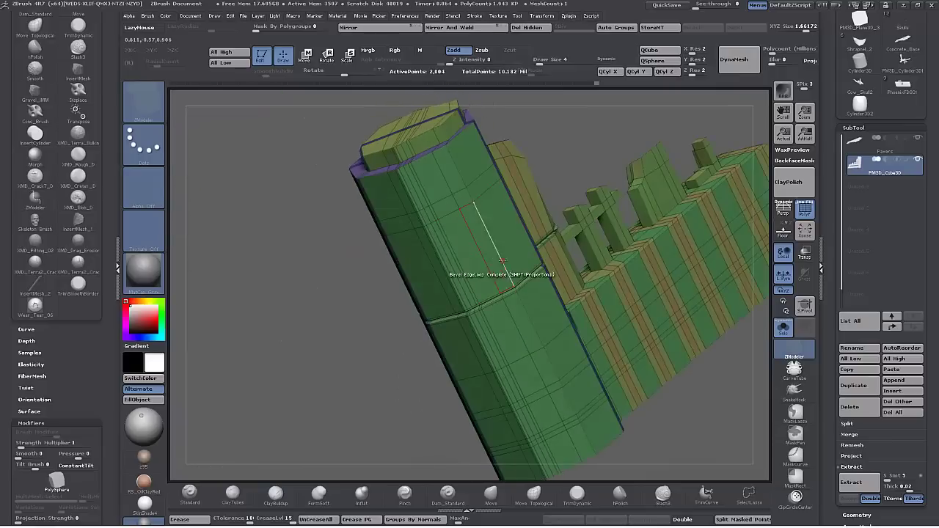
{"action": "left_click", "coordinate": [503, 261]}
{"action": "left_click_drag", "start_coordinate": [353, 282], "coordinate": [631, 301]}
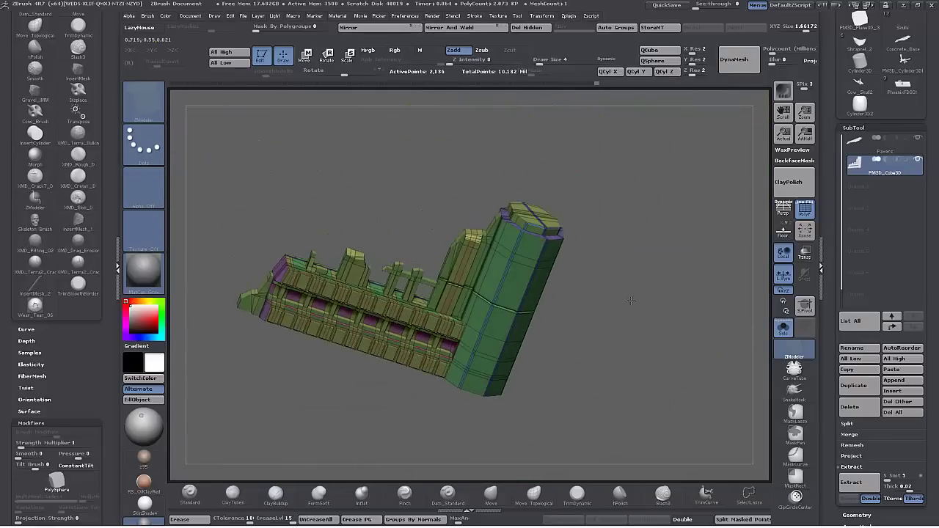
Set the crease tolerance to 75 and crease level to 3, and preview the building with dynamic subdivision and polyframe hidden.
{"action": "left_click", "coordinate": [234, 521]}
{"action": "type", "text": "9"}
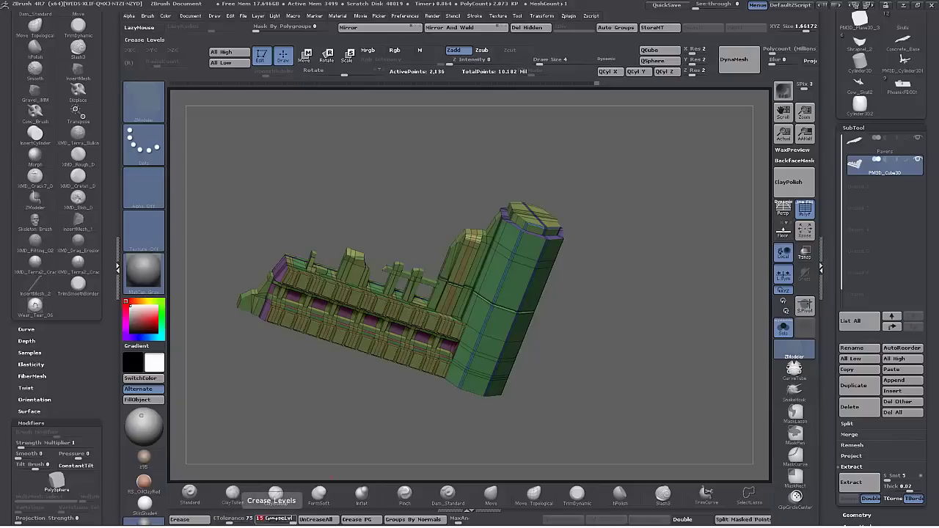
{"action": "key", "text": "Return"}
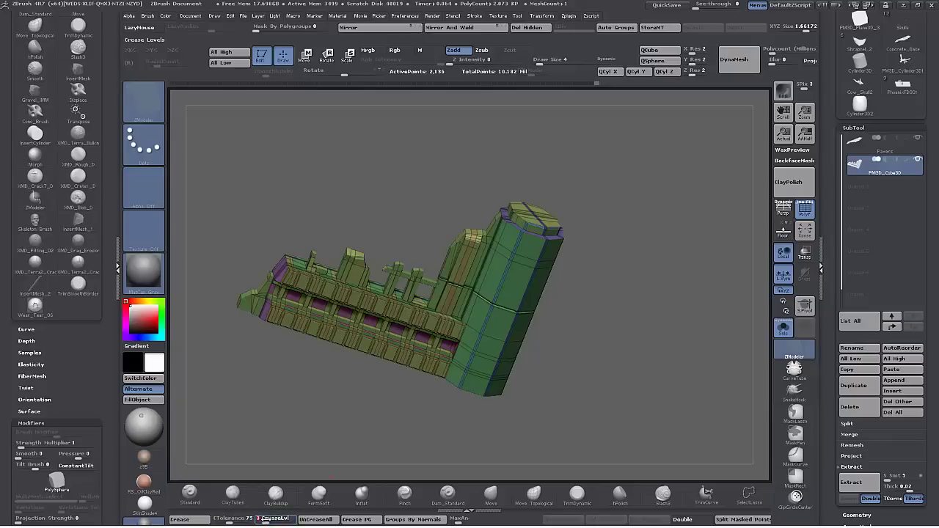
{"action": "key", "text": "d"}
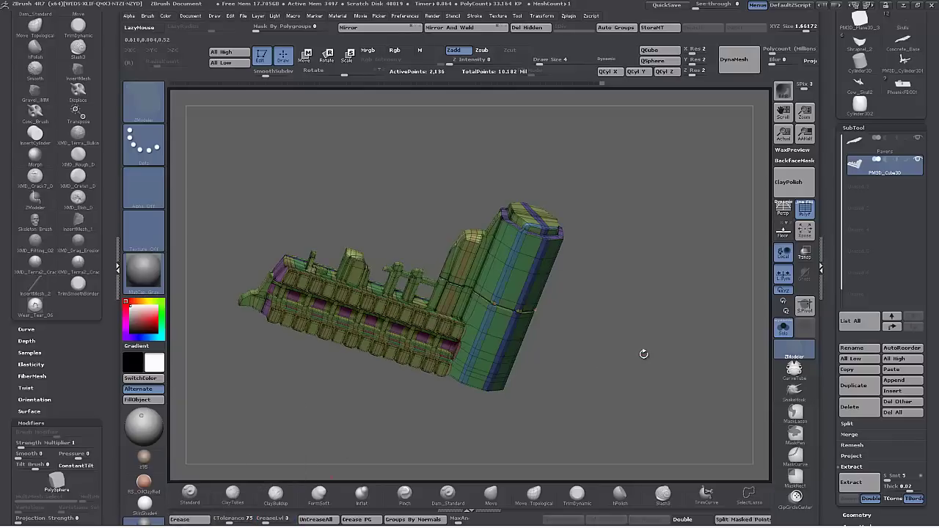
{"action": "left_click", "coordinate": [806, 215]}
{"action": "left_click_drag", "start_coordinate": [649, 323], "coordinate": [627, 375], "text": "shift"}
Close the mesh's open holes and crease its edges, checking the result with dynamic subdivision.
{"action": "left_click", "coordinate": [118, 259]}
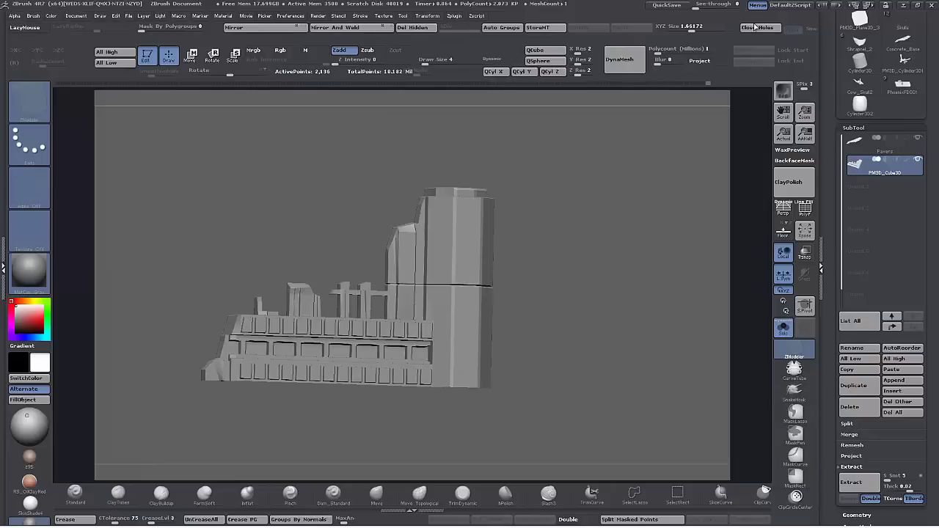
{"action": "left_click_drag", "start_coordinate": [685, 152], "coordinate": [628, 350]}
{"action": "key", "text": "shift+d"}
{"action": "left_click", "coordinate": [68, 523]}
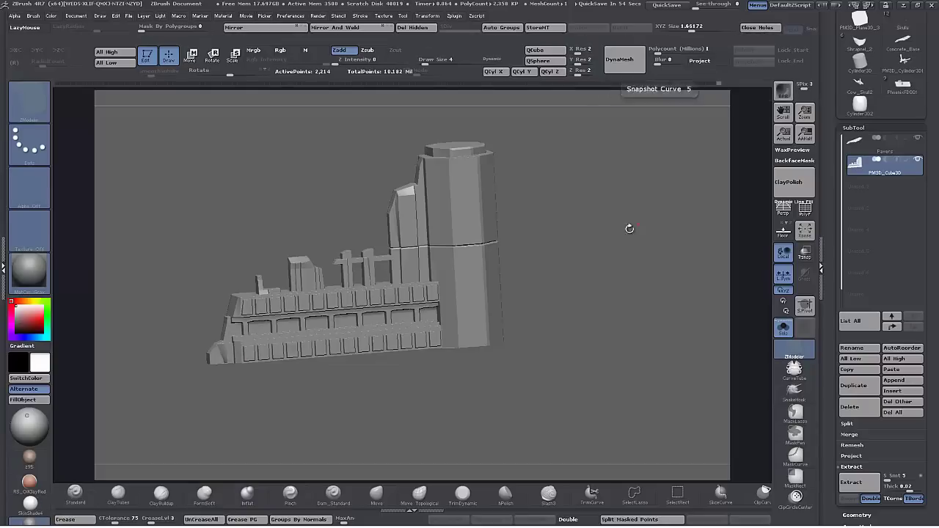
{"action": "left_click_drag", "start_coordinate": [629, 227], "coordinate": [644, 348]}
{"action": "key", "text": "d"}
{"action": "key", "text": "shift+d"}
Show the polyframe, set the edge action to Slide with the Edge target, and inspect the tower base and broken wall end.
{"action": "left_click", "coordinate": [805, 213]}
{"action": "left_click_drag", "start_coordinate": [679, 294], "coordinate": [673, 193], "text": "alt"}
{"action": "key", "text": "space"}
{"action": "left_click", "coordinate": [380, 270]}
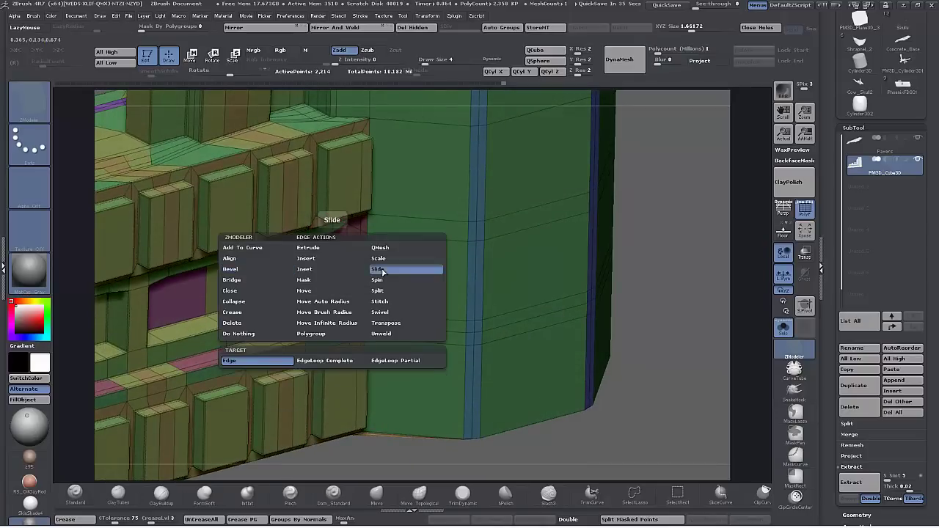
{"action": "left_click_drag", "start_coordinate": [651, 347], "coordinate": [605, 301], "text": "alt"}
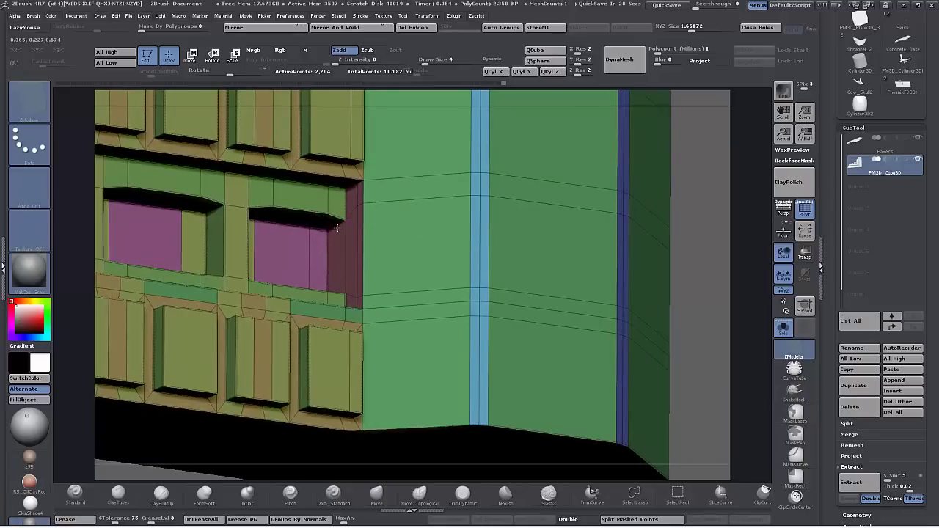
{"action": "left_click_drag", "start_coordinate": [704, 334], "coordinate": [705, 312], "text": "alt"}
{"action": "left_click_drag", "start_coordinate": [178, 424], "coordinate": [497, 373], "text": "alt"}
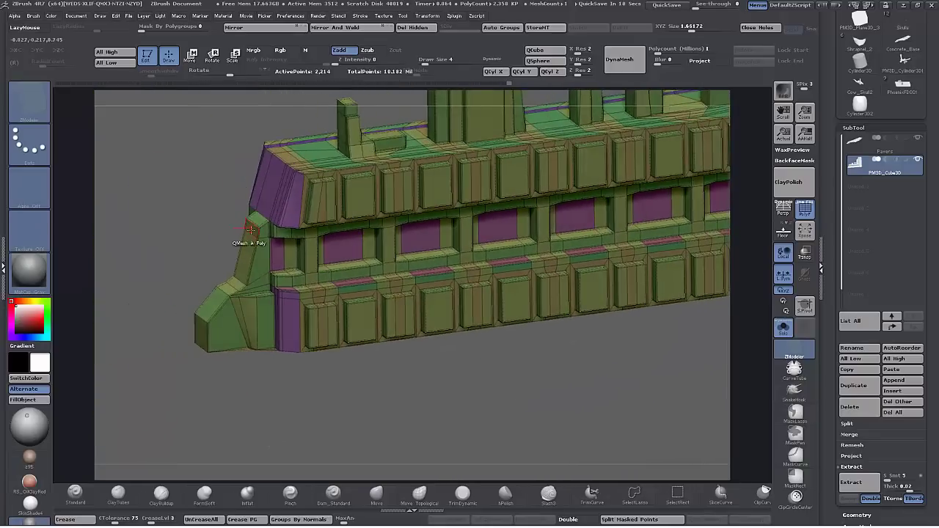
{"action": "left_click_drag", "start_coordinate": [173, 263], "coordinate": [192, 233]}
Mask the wall's back side from the top view, invert the mask, and nudge the unmasked back side slightly inward with Transpose.
{"action": "left_click_drag", "start_coordinate": [361, 383], "coordinate": [419, 337]}
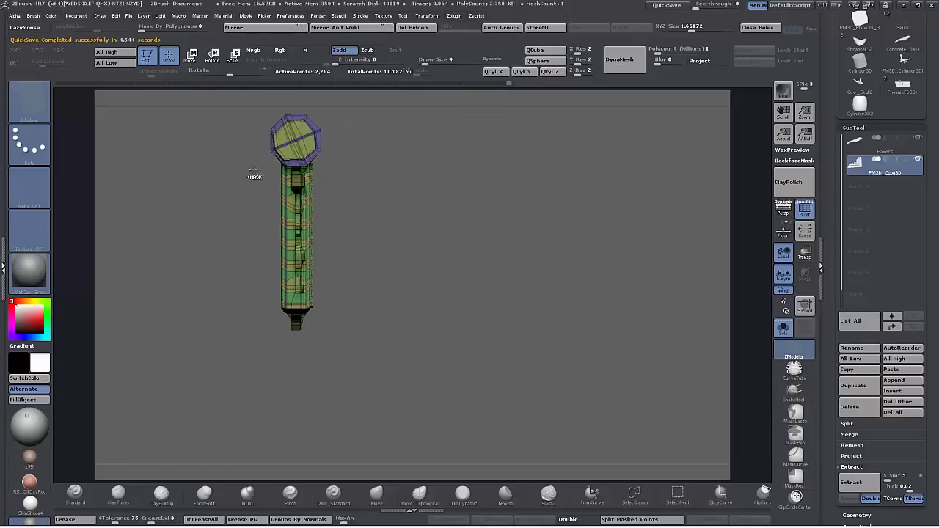
{"action": "left_click_drag", "start_coordinate": [254, 170], "coordinate": [290, 347], "text": "ctrl"}
{"action": "left_click", "coordinate": [290, 347], "text": "ctrl"}
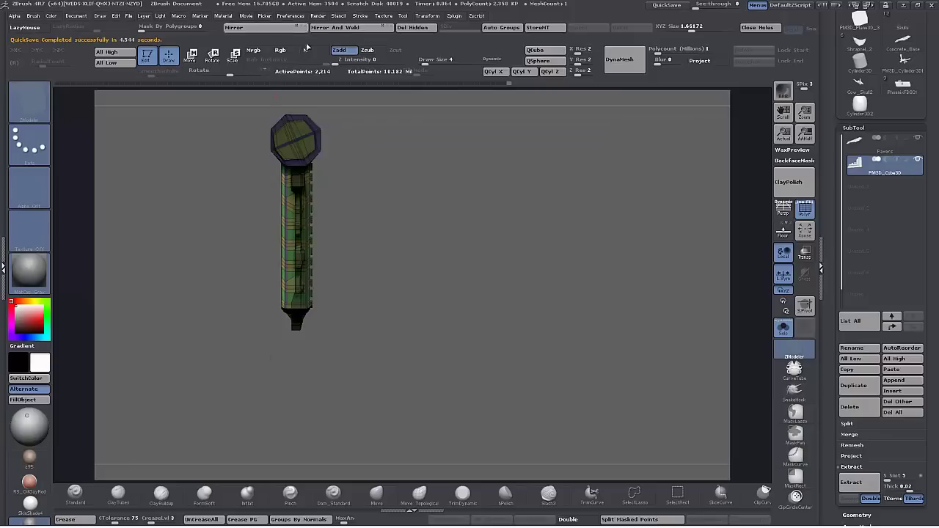
{"action": "left_click", "coordinate": [190, 56]}
{"action": "left_click_drag", "start_coordinate": [300, 261], "coordinate": [455, 261], "text": "shift"}
{"action": "left_click_drag", "start_coordinate": [378, 261], "coordinate": [381, 261]}
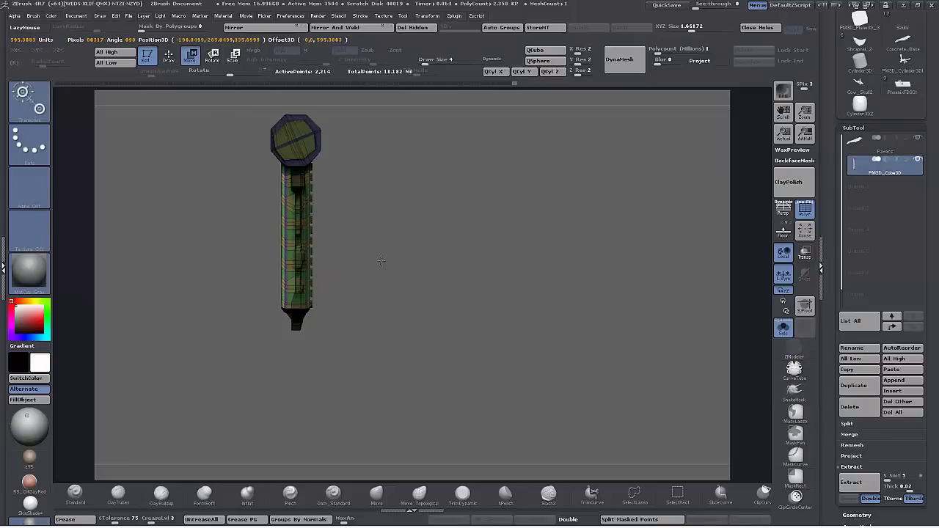
Examine the building's smoothed form with and without polyframe, and return to the ZModeler brush to check its underside.
{"action": "left_click_drag", "start_coordinate": [378, 323], "coordinate": [578, 366]}
{"action": "left_click_drag", "start_coordinate": [469, 205], "coordinate": [619, 303], "text": "alt"}
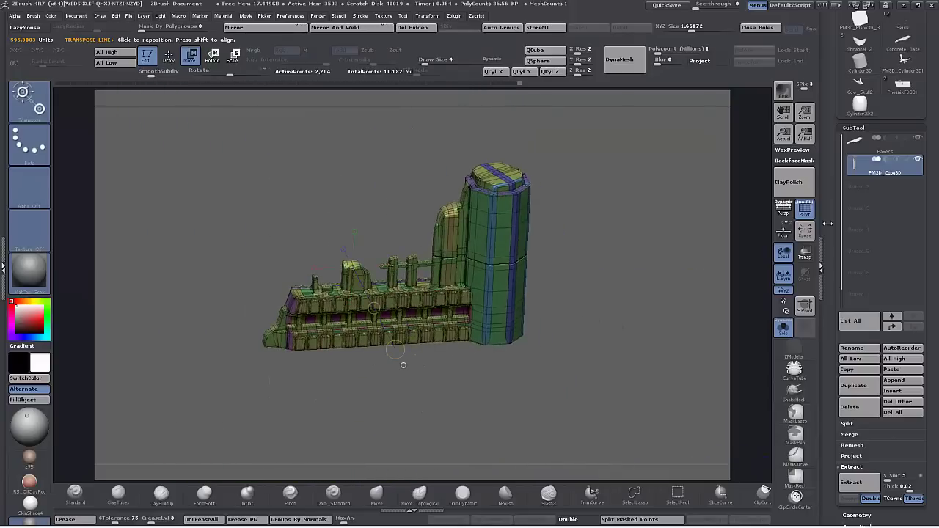
{"action": "left_click", "coordinate": [805, 210]}
{"action": "left_click_drag", "start_coordinate": [688, 315], "coordinate": [576, 295]}
{"action": "left_click_drag", "start_coordinate": [576, 294], "coordinate": [493, 262]}
{"action": "left_click", "coordinate": [810, 212]}
{"action": "left_click", "coordinate": [794, 346]}
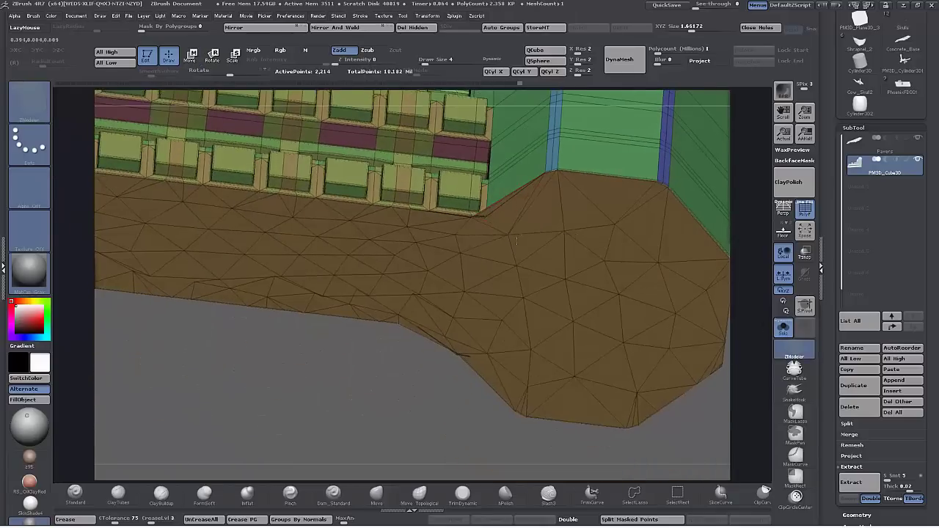
{"action": "left_click_drag", "start_coordinate": [741, 212], "coordinate": [754, 321]}
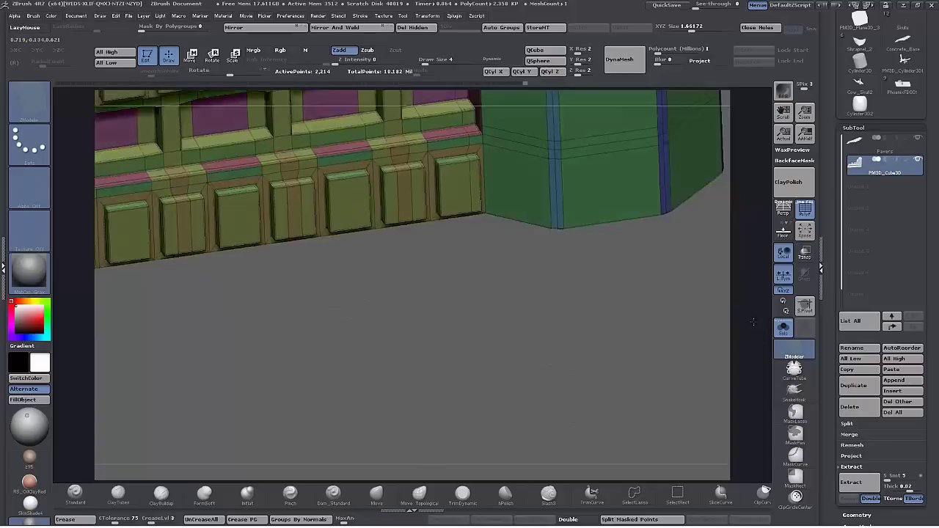
Undo the last two edits and slide the underside points where the broken wall end meets the lower wall.
{"action": "left_click_drag", "start_coordinate": [220, 273], "coordinate": [356, 181]}
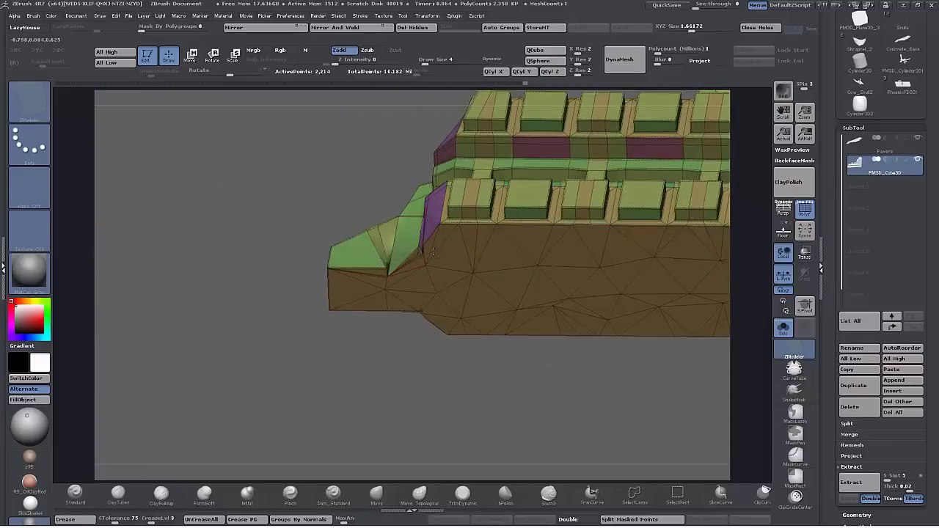
{"action": "left_click_drag", "start_coordinate": [293, 282], "coordinate": [229, 294]}
{"action": "key", "text": "ctrl+z"}
{"action": "key", "text": "ctrl+z"}
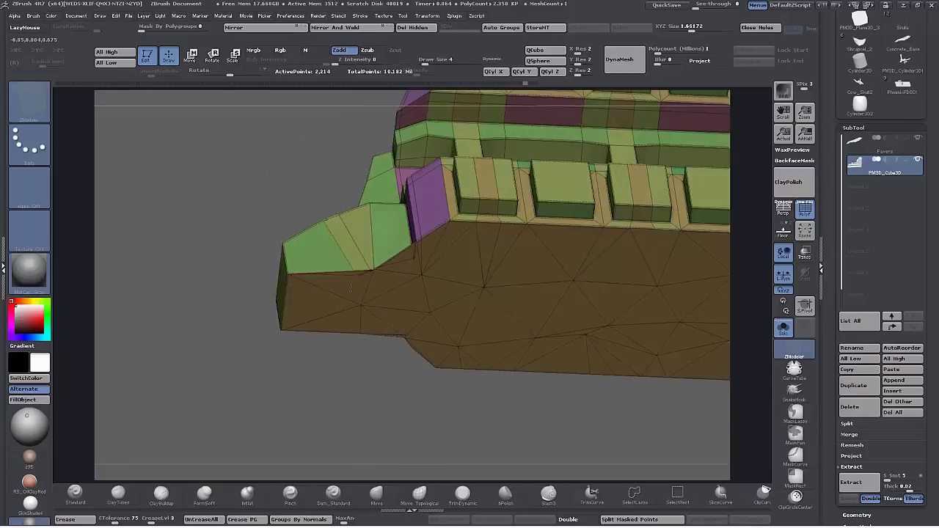
{"action": "mouse_move", "coordinate": [408, 249]}
{"action": "right_mouse_down"}
{"action": "mouse_move", "coordinate": [432, 270]}
{"action": "mouse_move", "coordinate": [433, 330]}
{"action": "mouse_move", "coordinate": [423, 257]}
{"action": "right_mouse_up"}
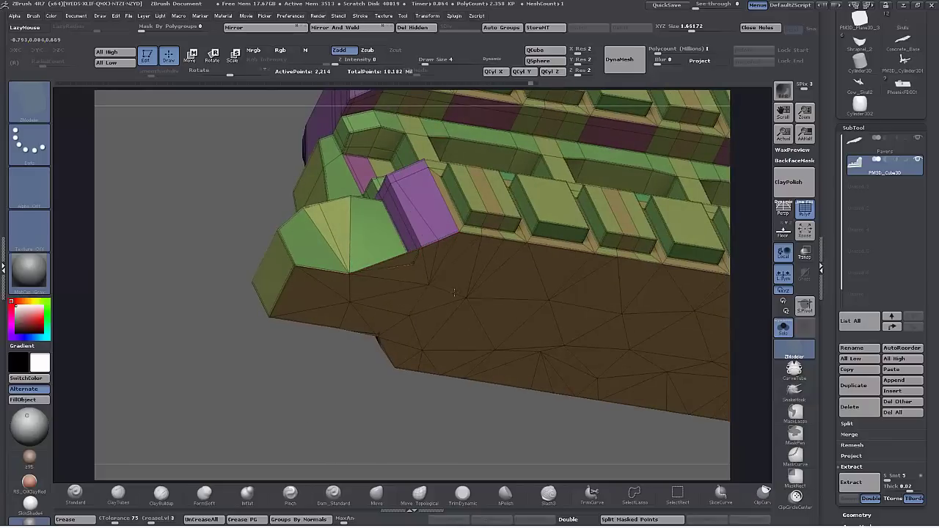
{"action": "left_click_drag", "start_coordinate": [224, 292], "coordinate": [253, 241]}
{"action": "left_click_drag", "start_coordinate": [749, 440], "coordinate": [707, 469]}
{"action": "left_click_drag", "start_coordinate": [235, 339], "coordinate": [388, 308]}
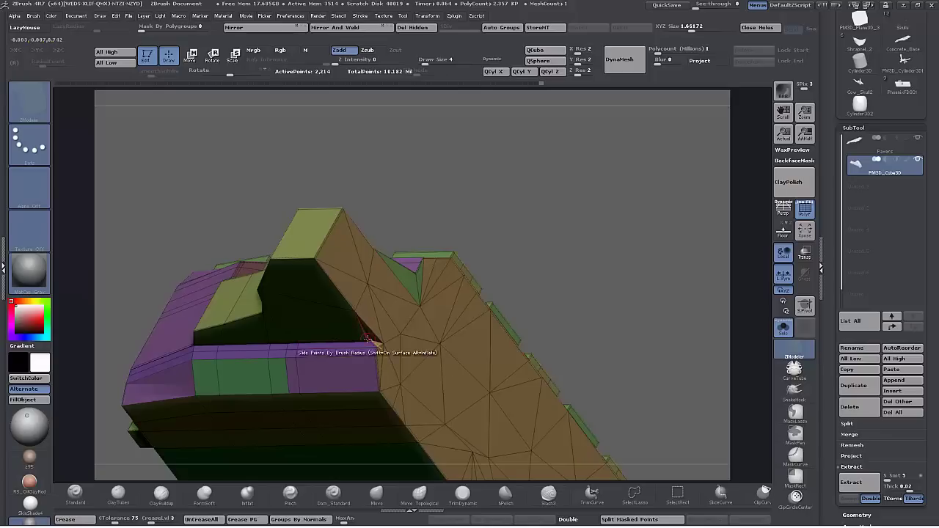
{"action": "left_click_drag", "start_coordinate": [556, 305], "coordinate": [576, 292]}
{"action": "left_click_drag", "start_coordinate": [562, 253], "coordinate": [469, 308]}
Mark the bottom faces of the lowest row of wall blocks as a temporary group and extend them downward with QMesh.
{"action": "key", "text": "shift+d"}
{"action": "left_click_drag", "start_coordinate": [690, 388], "coordinate": [512, 365], "text": "alt"}
{"action": "left_click_drag", "start_coordinate": [387, 375], "coordinate": [441, 411]}
{"action": "left_click_drag", "start_coordinate": [253, 397], "coordinate": [276, 370]}
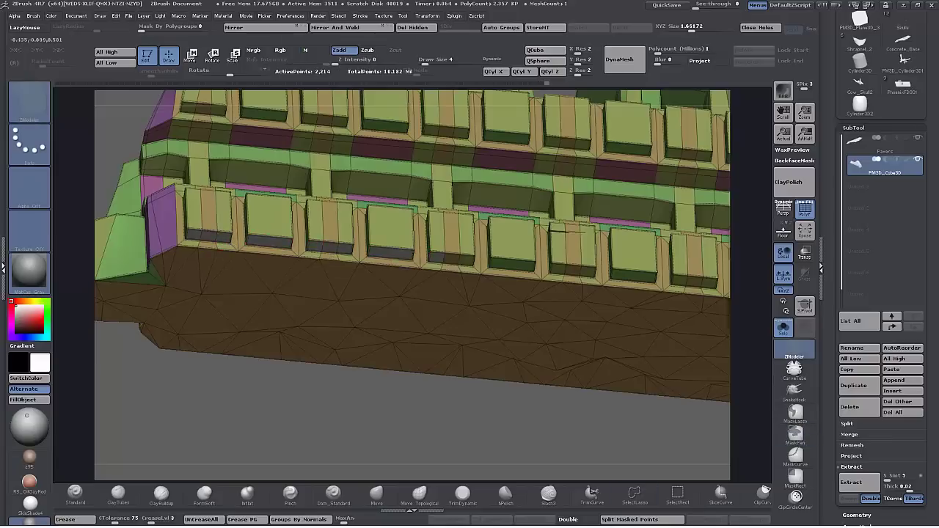
{"action": "right_click_drag", "start_coordinate": [536, 289], "coordinate": [357, 279], "text": "alt"}
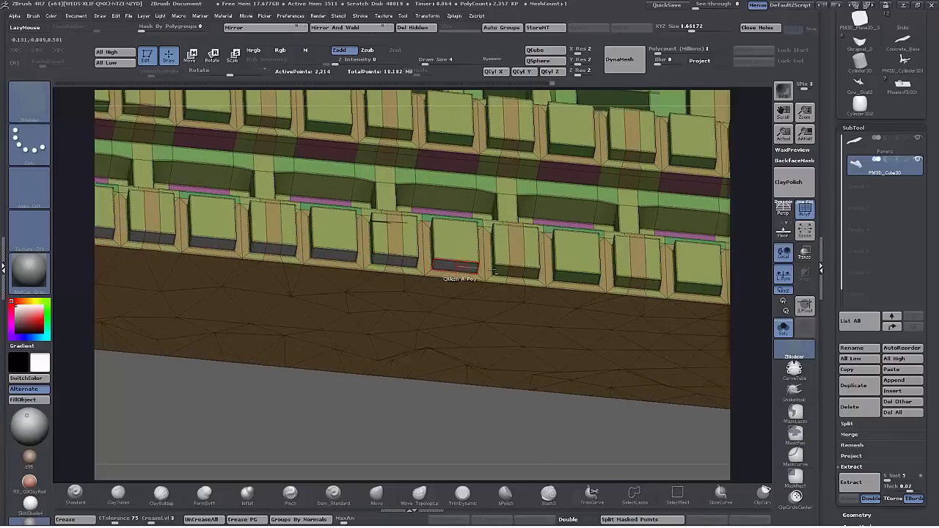
{"action": "left_click_drag", "start_coordinate": [314, 419], "coordinate": [425, 389]}
{"action": "right_click_drag", "start_coordinate": [426, 389], "coordinate": [183, 287], "text": "alt"}
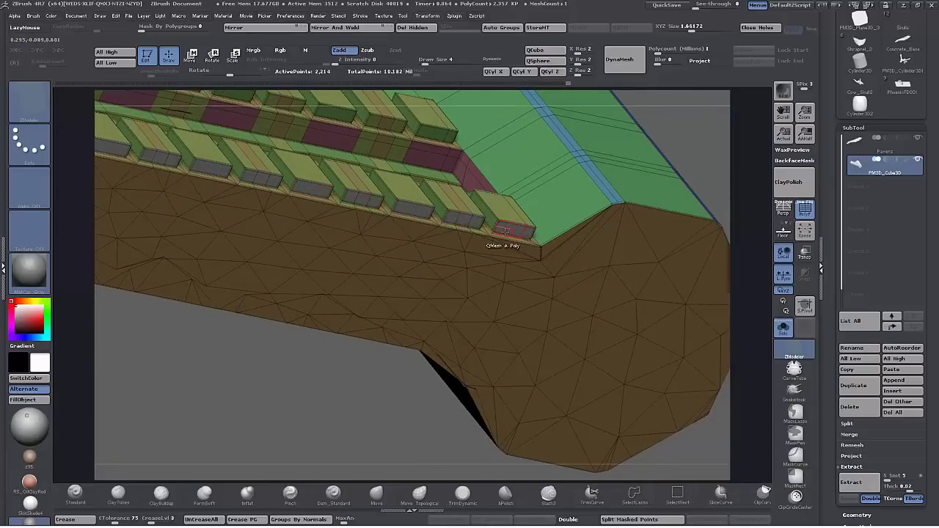
{"action": "left_click_drag", "start_coordinate": [504, 232], "coordinate": [507, 240]}
Hide the polyframe, crease the building mesh, and check its edges with dynamic subdivision.
{"action": "left_click_drag", "start_coordinate": [701, 167], "coordinate": [733, 266]}
{"action": "right_click_drag", "start_coordinate": [503, 301], "coordinate": [485, 356], "text": "ctrl"}
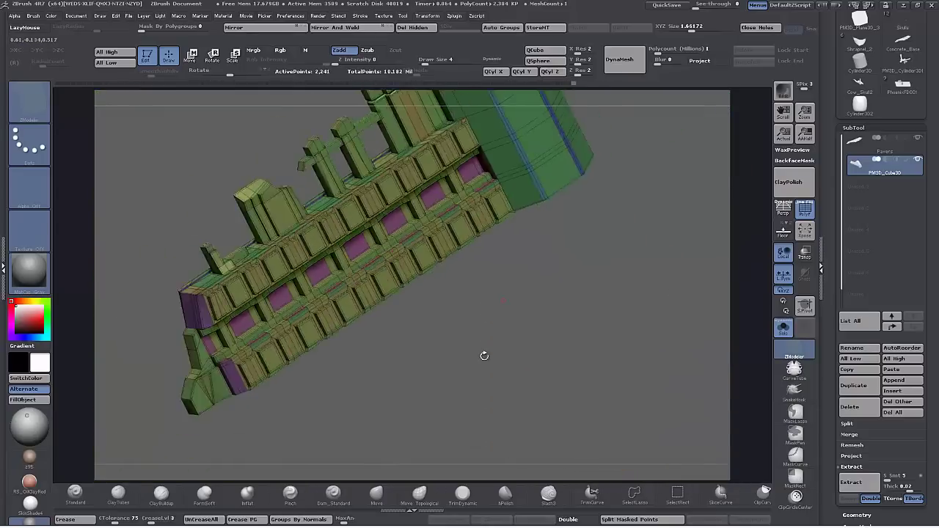
{"action": "left_click_drag", "start_coordinate": [484, 356], "coordinate": [400, 325]}
{"action": "left_click", "coordinate": [805, 210]}
{"action": "right_click_drag", "start_coordinate": [400, 325], "coordinate": [415, 376], "text": "ctrl"}
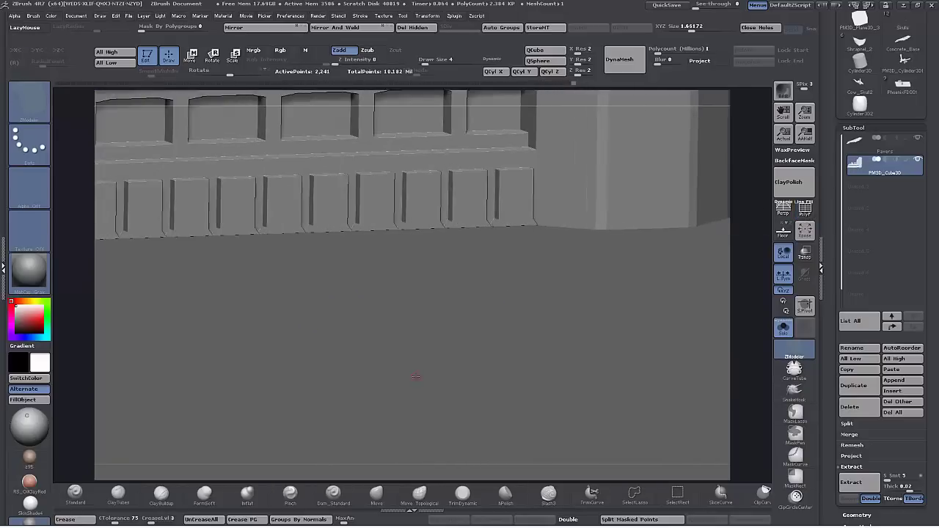
{"action": "left_click_drag", "start_coordinate": [416, 377], "coordinate": [441, 327]}
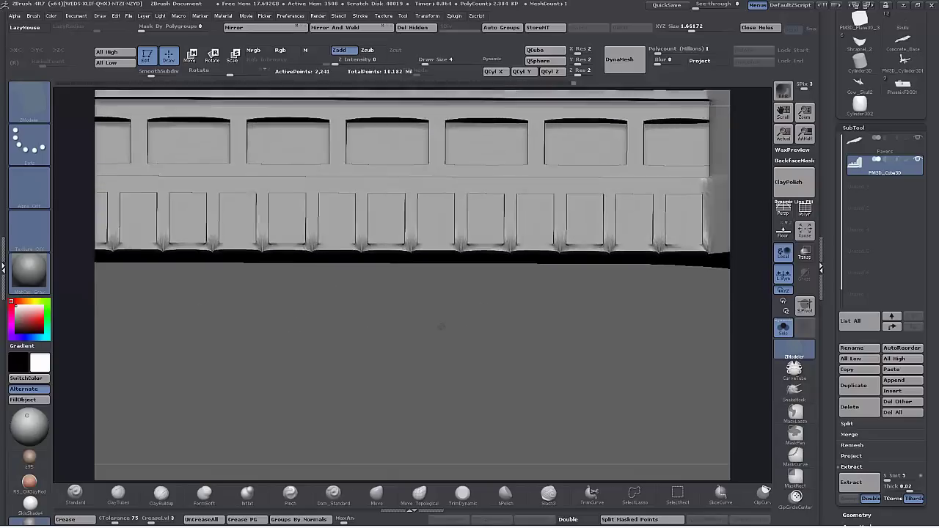
{"action": "key", "text": "d"}
{"action": "left_click", "coordinate": [75, 520]}
{"action": "mouse_move", "coordinate": [411, 393]}
{"action": "left_mouse_down"}
{"action": "mouse_move", "coordinate": [428, 380]}
{"action": "mouse_move", "coordinate": [488, 402]}
{"action": "mouse_move", "coordinate": [538, 440]}
{"action": "mouse_move", "coordinate": [541, 417]}
{"action": "mouse_move", "coordinate": [547, 445]}
{"action": "mouse_move", "coordinate": [533, 421]}
{"action": "left_mouse_up"}
Reshape the top of the broken wall beside the tower using an enlarged Move brush.
{"action": "left_click", "coordinate": [378, 495]}
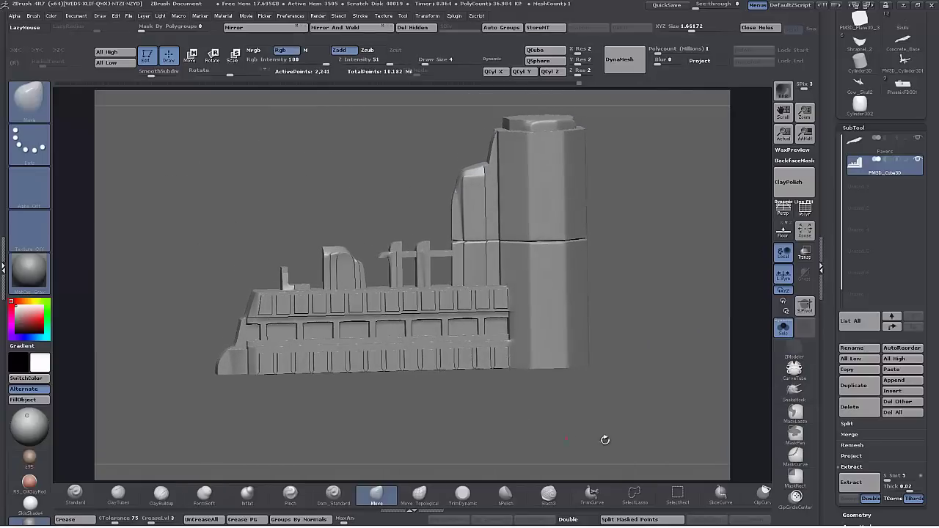
{"action": "key", "text": "space"}
{"action": "left_click_drag", "start_coordinate": [616, 366], "coordinate": [621, 366]}
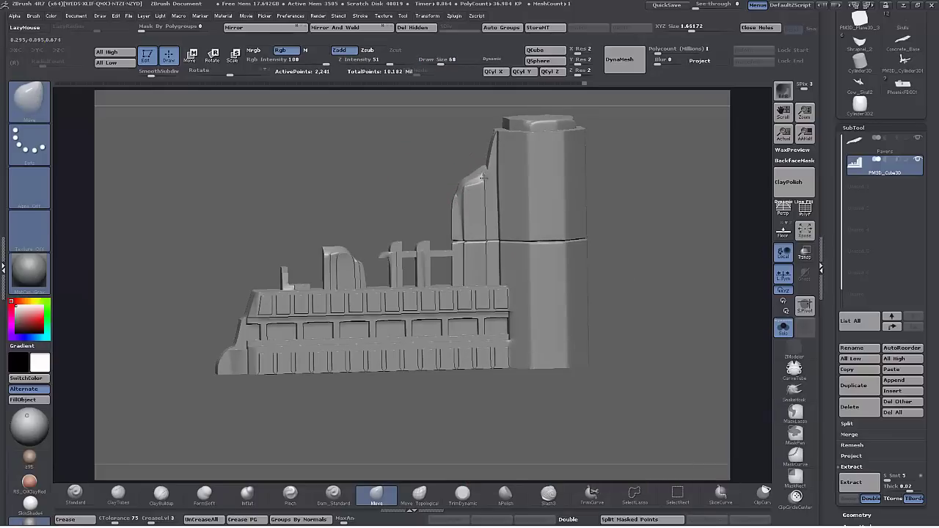
{"action": "left_click_drag", "start_coordinate": [401, 166], "coordinate": [619, 293]}
Check the low-poly mesh in polyframe without dynamic subdivision, and subdivide the building densely for sculpting.
{"action": "left_click", "coordinate": [809, 210]}
{"action": "key", "text": "shift+d"}
{"action": "left_click_drag", "start_coordinate": [222, 224], "coordinate": [352, 308], "text": "alt"}
{"action": "left_click_drag", "start_coordinate": [646, 302], "coordinate": [661, 367]}
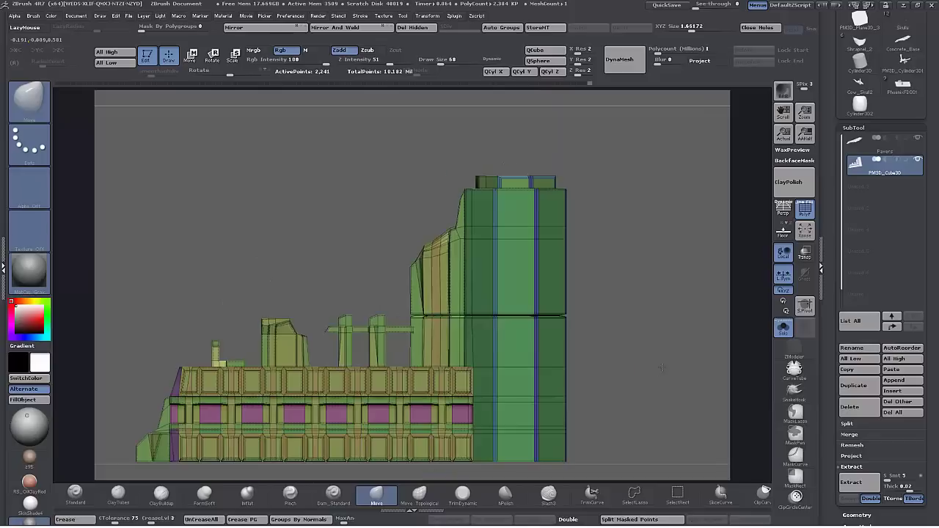
{"action": "left_click_drag", "start_coordinate": [642, 454], "coordinate": [657, 412], "text": "alt"}
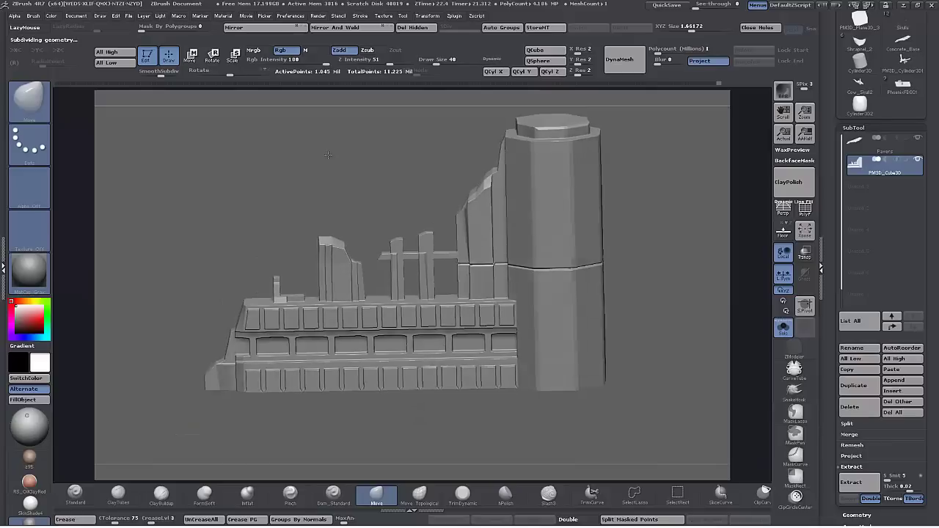
{"action": "left_click_drag", "start_coordinate": [328, 155], "coordinate": [378, 190]}
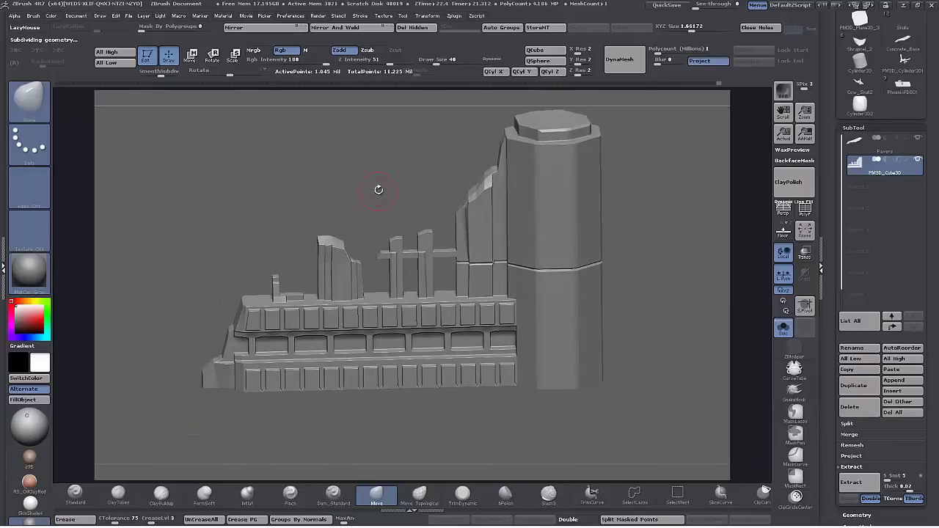
{"action": "left_click_drag", "start_coordinate": [618, 321], "coordinate": [678, 319], "text": "alt"}
Select the TrimDynamic brush at draw size 24 and turn off dynamic subdivision on the dense building mesh.
{"action": "left_click", "coordinate": [475, 502]}
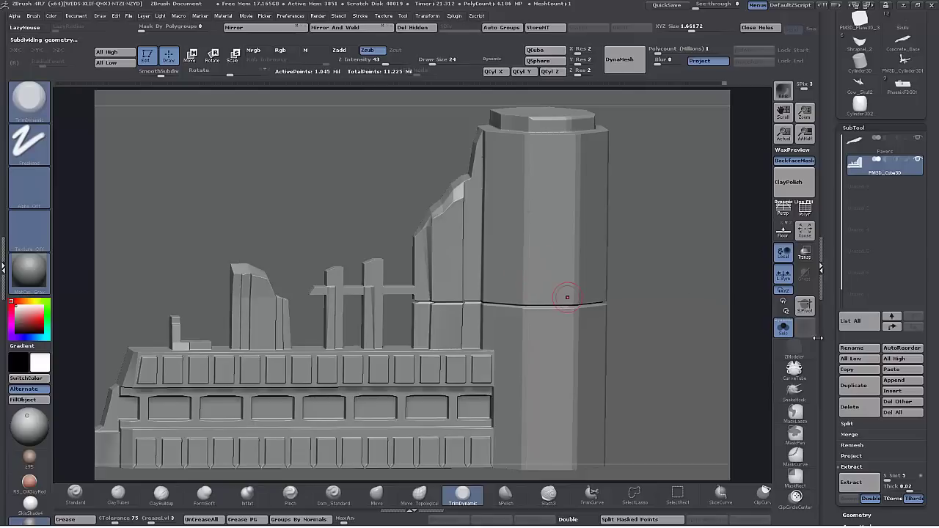
{"action": "left_click_drag", "start_coordinate": [831, 348], "coordinate": [832, 294]}
{"action": "left_click_drag", "start_coordinate": [663, 295], "coordinate": [656, 296]}
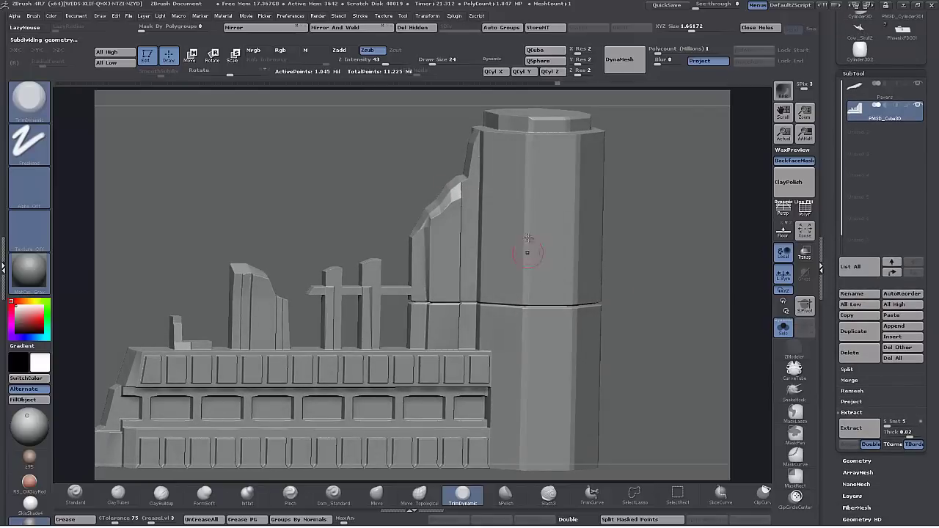
{"action": "mouse_move", "coordinate": [669, 367]}
{"action": "left_mouse_down", "text": "alt"}
{"action": "mouse_move", "coordinate": [658, 315]}
{"action": "mouse_move", "coordinate": [654, 325]}
{"action": "left_mouse_up", "text": "alt"}
{"action": "left_click_drag", "start_coordinate": [639, 375], "coordinate": [654, 372]}
Run the Pinch brush at draw size 36 along the tower's vertical edges to give them slight irregularity.
{"action": "left_click", "coordinate": [291, 495]}
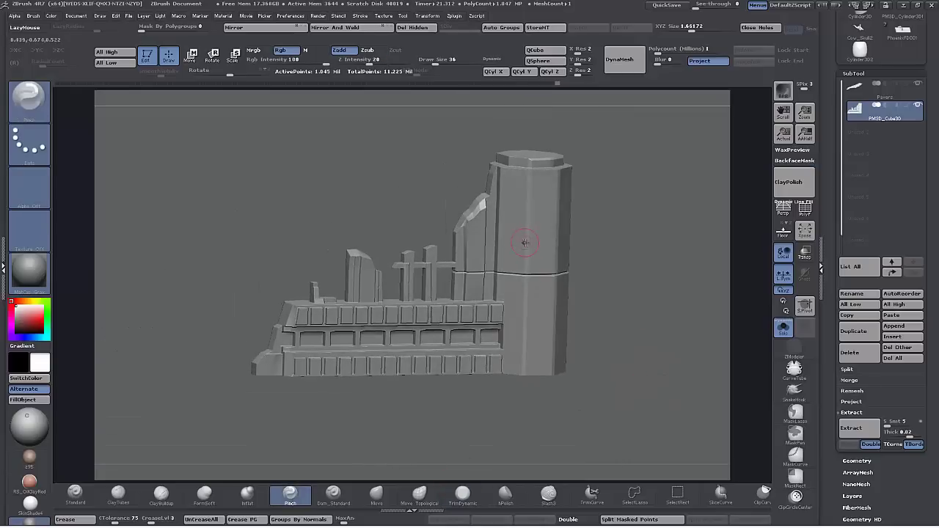
{"action": "left_click_drag", "start_coordinate": [526, 268], "coordinate": [617, 326]}
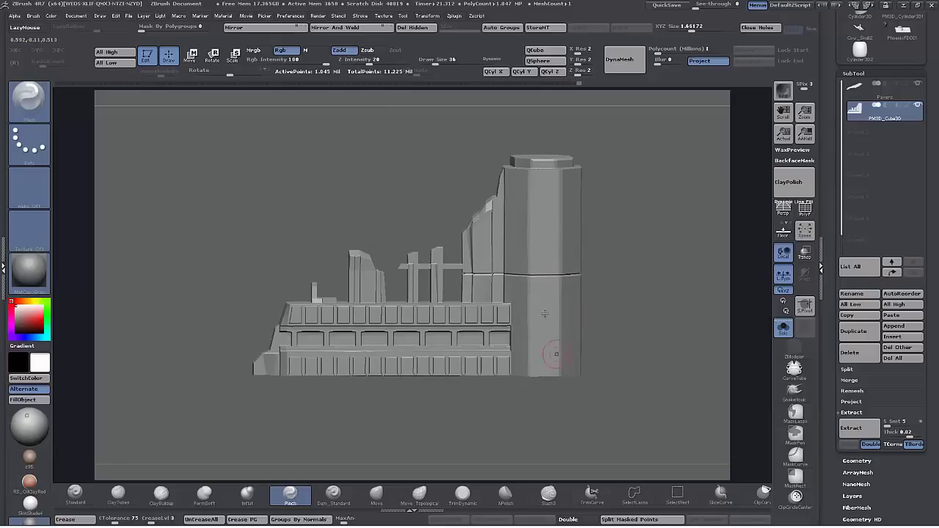
{"action": "left_click_drag", "start_coordinate": [618, 333], "coordinate": [575, 327]}
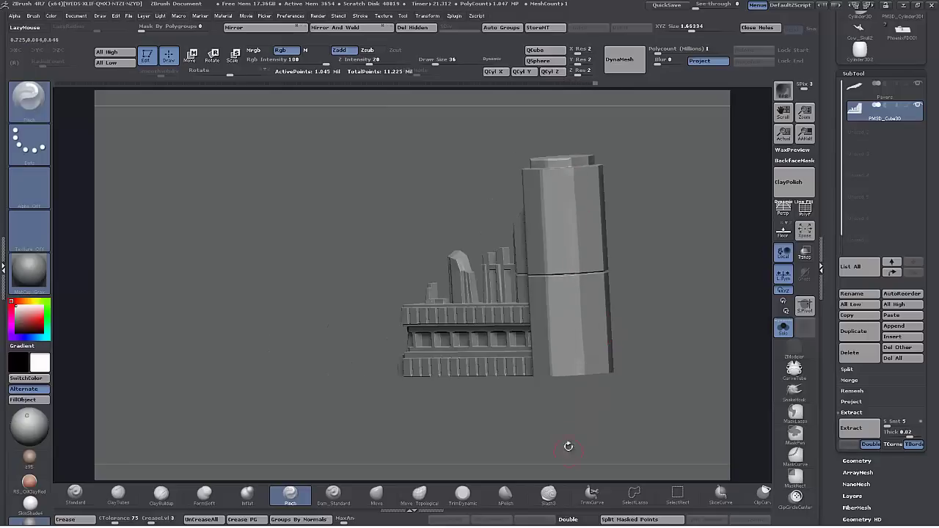
{"action": "left_click_drag", "start_coordinate": [569, 446], "coordinate": [626, 237]}
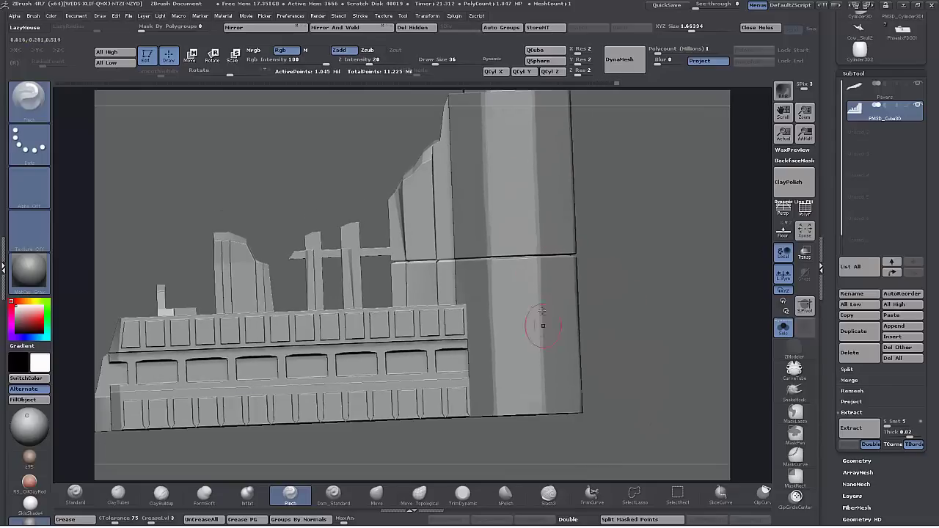
{"action": "left_click_drag", "start_coordinate": [630, 314], "coordinate": [631, 434], "text": "alt"}
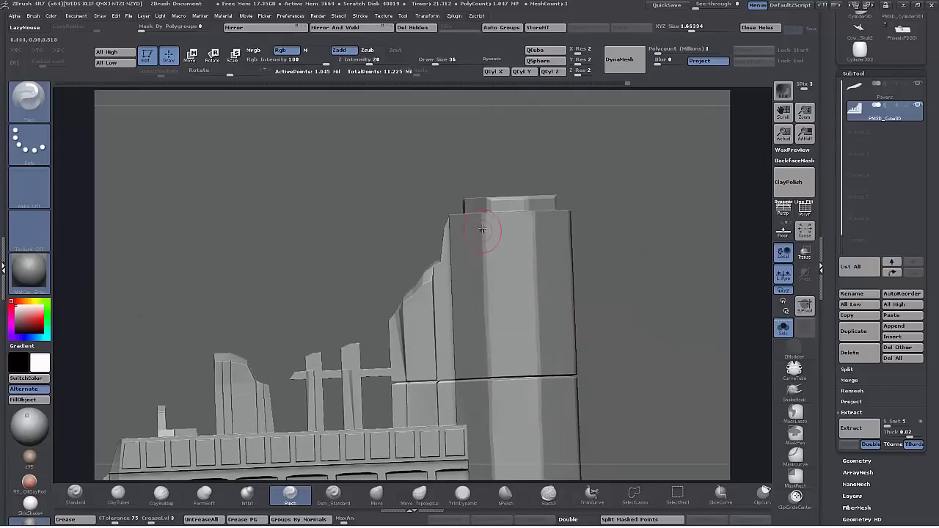
{"action": "mouse_move", "coordinate": [611, 345]}
{"action": "left_mouse_down"}
{"action": "mouse_move", "coordinate": [618, 388]}
{"action": "mouse_move", "coordinate": [635, 296]}
{"action": "mouse_move", "coordinate": [633, 309]}
{"action": "mouse_move", "coordinate": [611, 311]}
{"action": "left_mouse_up"}
Wear down the tower's vertical edges above and below the seam using TrimDynamic at draw size 20.
{"action": "left_click", "coordinate": [462, 494]}
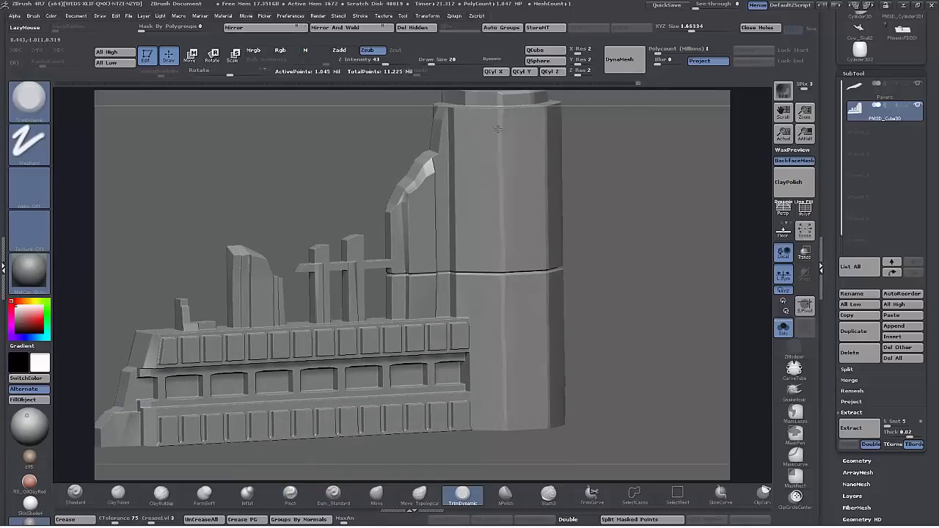
{"action": "left_click_drag", "start_coordinate": [654, 282], "coordinate": [629, 370]}
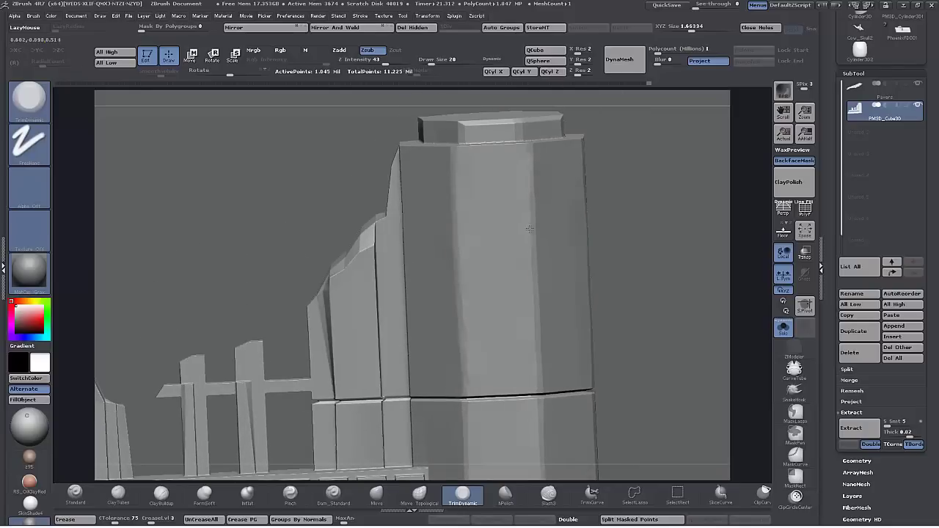
{"action": "left_click_drag", "start_coordinate": [537, 352], "coordinate": [541, 371]}
{"action": "left_click_drag", "start_coordinate": [624, 369], "coordinate": [644, 317], "text": "alt"}
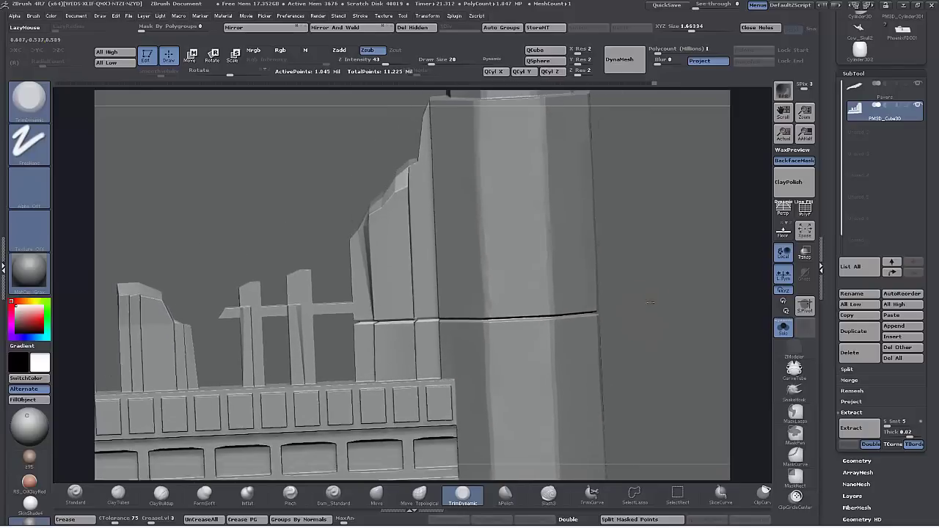
Chip the edges of the tower's horizontal seam using TrimDynamic with a draw size reduced to 16.
{"action": "key", "text": "bracketleft"}
{"action": "key", "text": "bracketleft"}
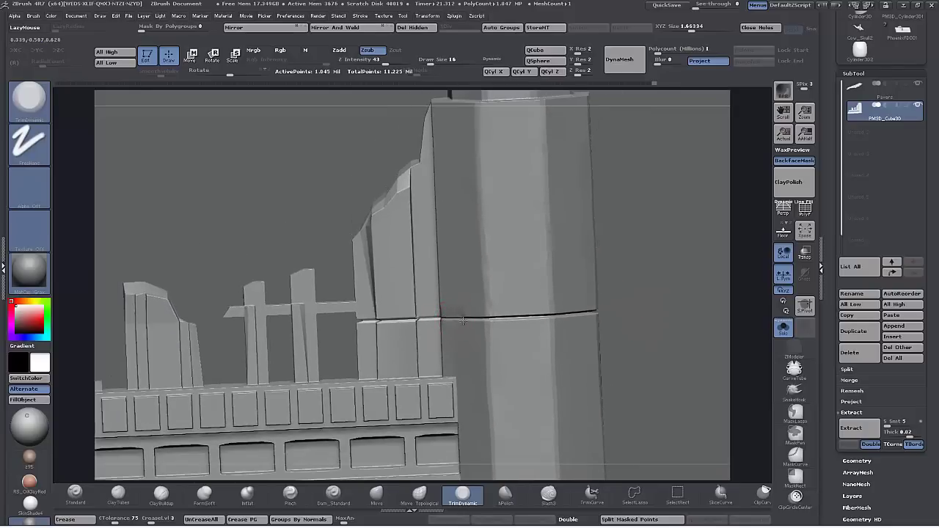
{"action": "left_click_drag", "start_coordinate": [463, 321], "coordinate": [546, 320]}
{"action": "mouse_move", "coordinate": [625, 317]}
{"action": "left_mouse_down"}
{"action": "mouse_move", "coordinate": [572, 314]}
{"action": "mouse_move", "coordinate": [610, 314]}
{"action": "mouse_move", "coordinate": [613, 303]}
{"action": "left_mouse_up"}
{"action": "left_click_drag", "start_coordinate": [493, 304], "coordinate": [570, 297]}
Polish the tower's front vertical edges from the cap to below the seam using hPolish at draw size 20.
{"action": "left_click", "coordinate": [507, 499]}
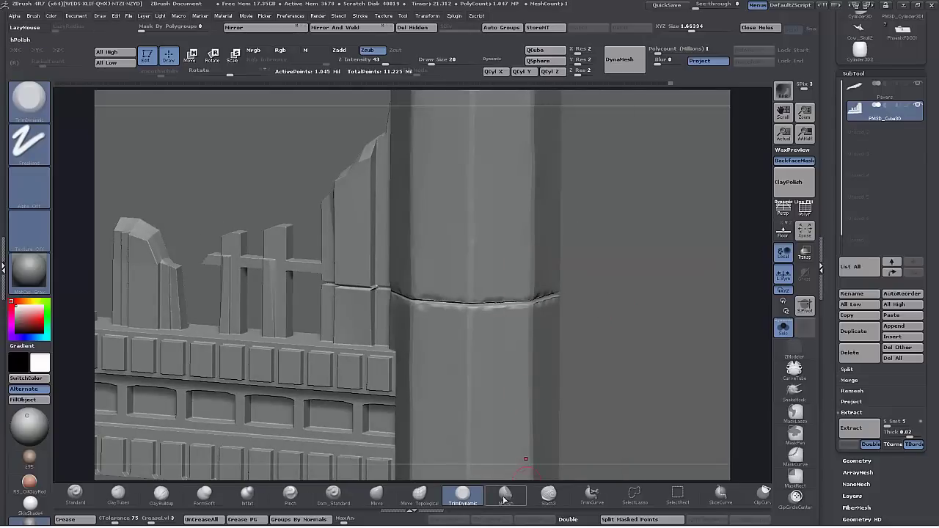
{"action": "left_click_drag", "start_coordinate": [607, 279], "coordinate": [606, 357], "text": "alt"}
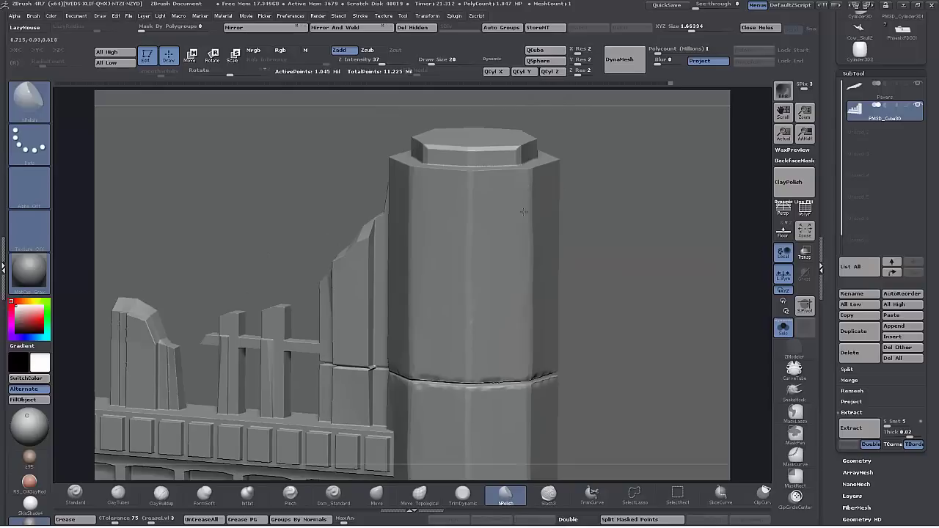
{"action": "left_click_drag", "start_coordinate": [525, 214], "coordinate": [537, 437]}
{"action": "left_click_drag", "start_coordinate": [643, 320], "coordinate": [605, 308]}
{"action": "left_click_drag", "start_coordinate": [473, 232], "coordinate": [478, 316]}
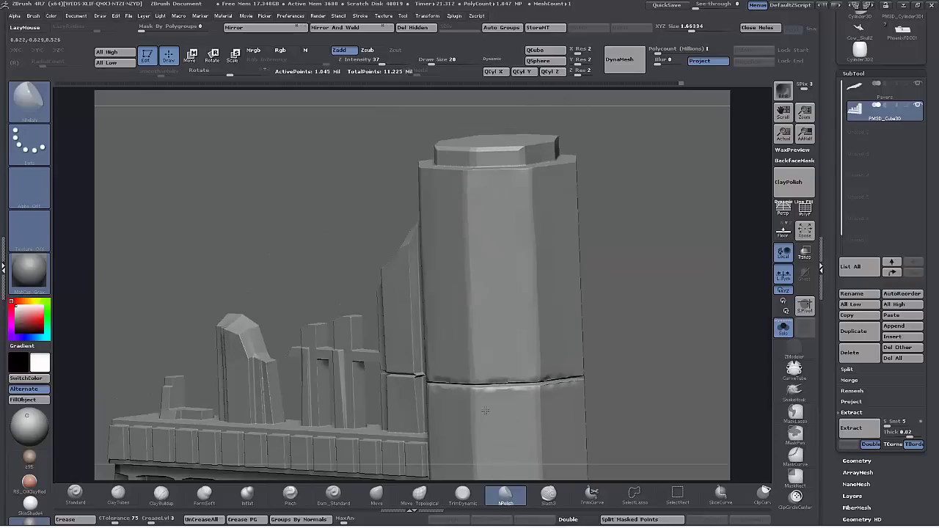
{"action": "left_click_drag", "start_coordinate": [665, 350], "coordinate": [700, 349]}
Continue hPolish strokes on the tower's outer side, flattening the corner edges above and below the seam.
{"action": "left_click_drag", "start_coordinate": [624, 353], "coordinate": [664, 204], "text": "ctrl"}
{"action": "left_click_drag", "start_coordinate": [633, 320], "coordinate": [686, 311]}
{"action": "left_click_drag", "start_coordinate": [551, 253], "coordinate": [553, 239]}
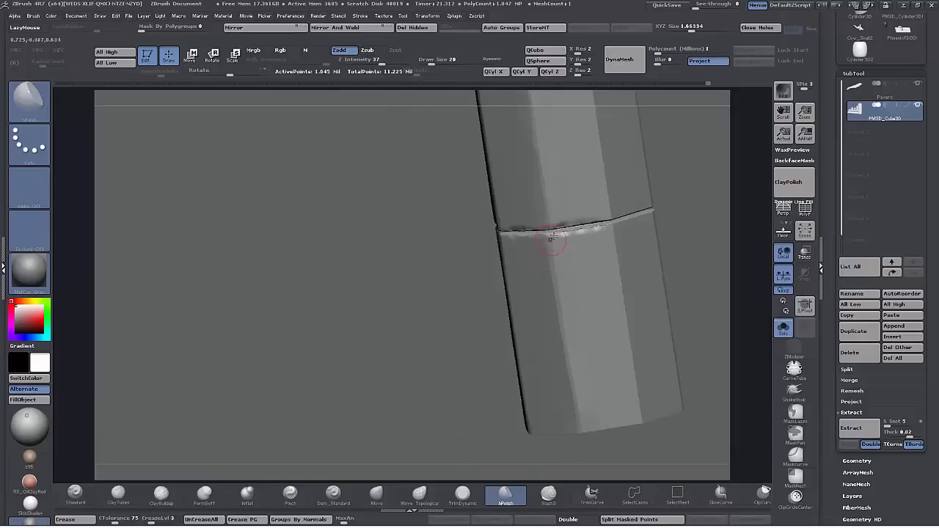
{"action": "left_click_drag", "start_coordinate": [421, 331], "coordinate": [510, 240]}
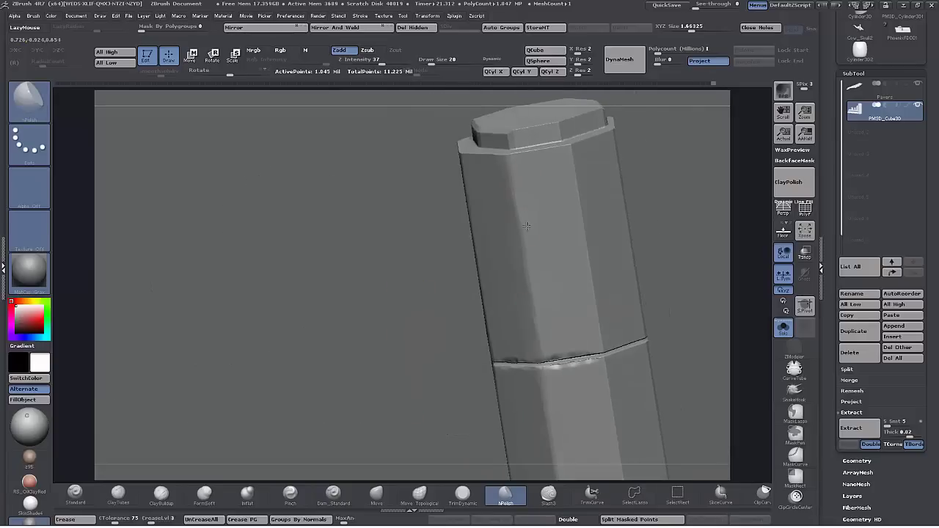
{"action": "left_click_drag", "start_coordinate": [656, 205], "coordinate": [639, 340]}
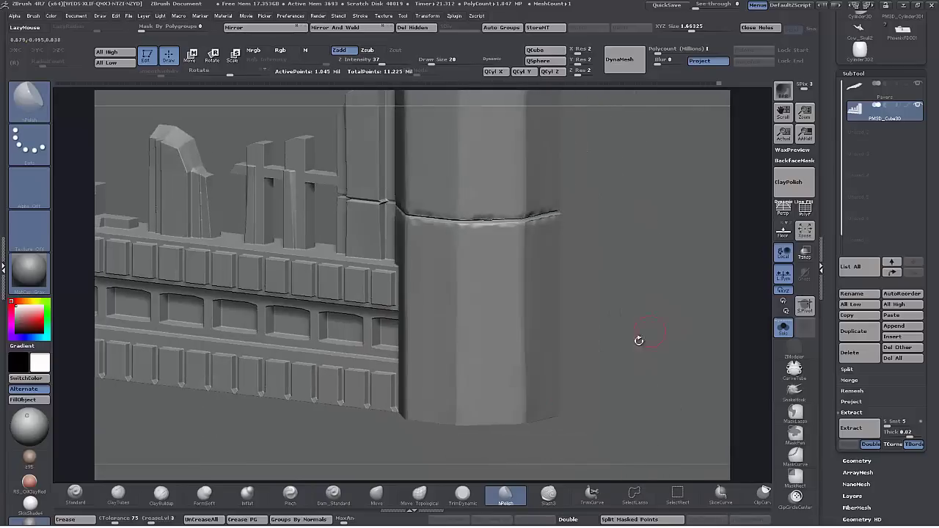
Chip the tower's seam and lower vertical edges using TrimDynamic at draw size 12.
{"action": "left_click", "coordinate": [464, 495]}
{"action": "left_click_drag", "start_coordinate": [560, 394], "coordinate": [464, 261]}
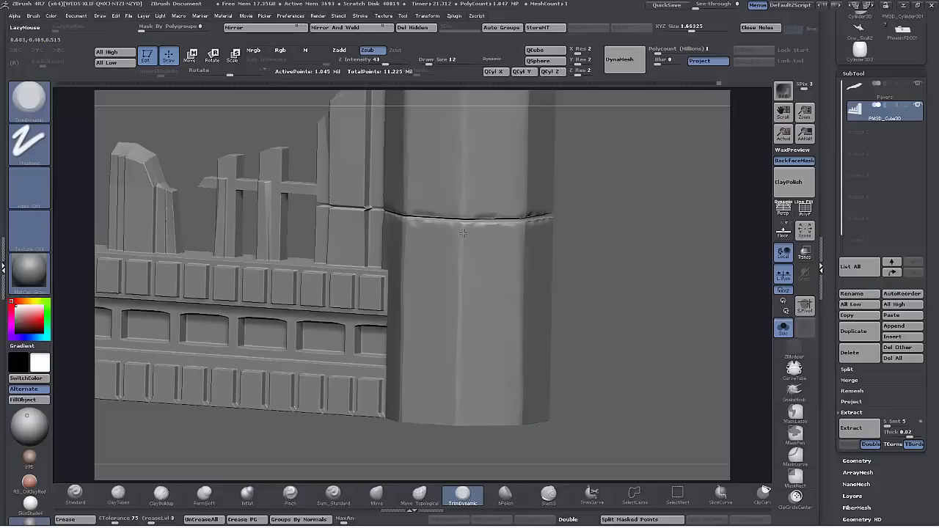
{"action": "left_click_drag", "start_coordinate": [610, 411], "coordinate": [666, 427]}
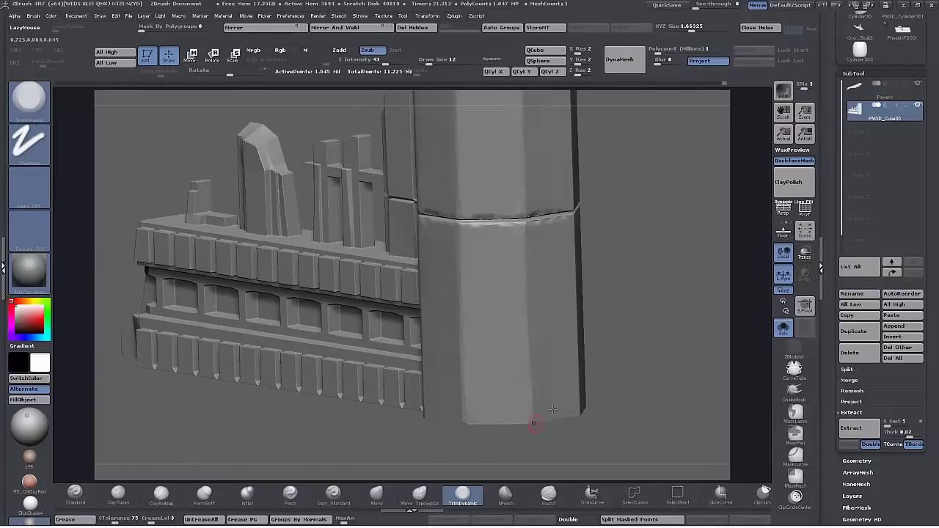
{"action": "left_click_drag", "start_coordinate": [535, 428], "coordinate": [604, 331]}
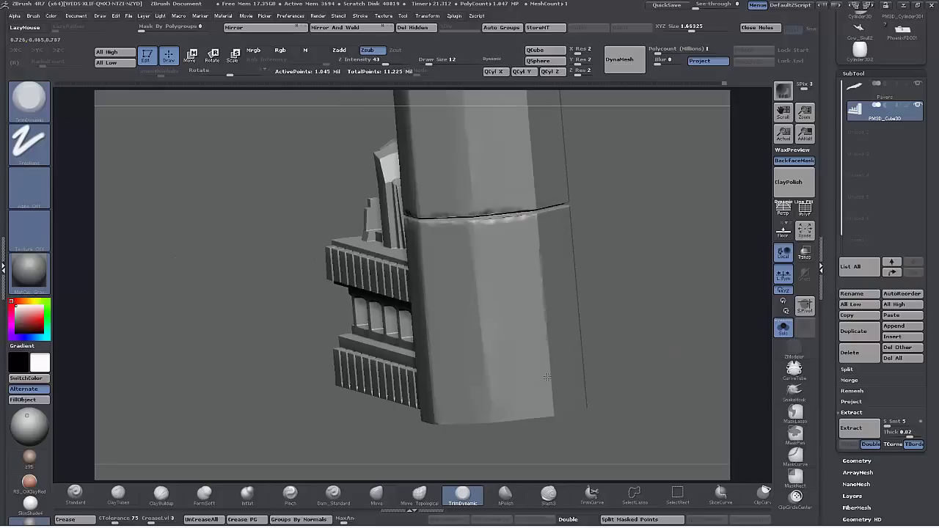
{"action": "left_click_drag", "start_coordinate": [546, 377], "coordinate": [554, 403]}
{"action": "left_click_drag", "start_coordinate": [629, 398], "coordinate": [664, 392]}
Wear down the front rim of the tower's octagonal cap using TrimDynamic at draw size 16.
{"action": "mouse_move", "coordinate": [660, 308]}
{"action": "left_mouse_down", "text": "alt"}
{"action": "mouse_move", "coordinate": [655, 429]}
{"action": "mouse_move", "coordinate": [648, 336]}
{"action": "left_mouse_up", "text": "alt"}
{"action": "mouse_move", "coordinate": [647, 336]}
{"action": "left_mouse_down"}
{"action": "mouse_move", "coordinate": [675, 352]}
{"action": "mouse_move", "coordinate": [671, 382]}
{"action": "mouse_move", "coordinate": [656, 363]}
{"action": "mouse_move", "coordinate": [633, 364]}
{"action": "mouse_move", "coordinate": [509, 245]}
{"action": "left_mouse_up"}
{"action": "left_click_drag", "start_coordinate": [632, 349], "coordinate": [563, 335]}
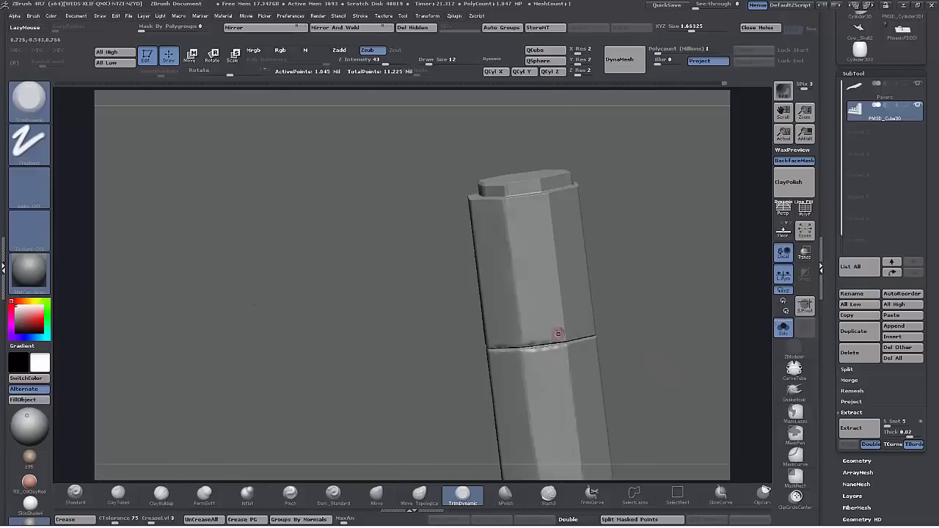
{"action": "mouse_move", "coordinate": [409, 342]}
{"action": "left_mouse_down"}
{"action": "mouse_move", "coordinate": [633, 314]}
{"action": "mouse_move", "coordinate": [631, 352]}
{"action": "mouse_move", "coordinate": [635, 338]}
{"action": "mouse_move", "coordinate": [614, 306]}
{"action": "left_mouse_up"}
{"action": "mouse_move", "coordinate": [478, 176]}
{"action": "left_mouse_down"}
{"action": "mouse_move", "coordinate": [479, 188]}
{"action": "mouse_move", "coordinate": [520, 180]}
{"action": "left_mouse_up"}
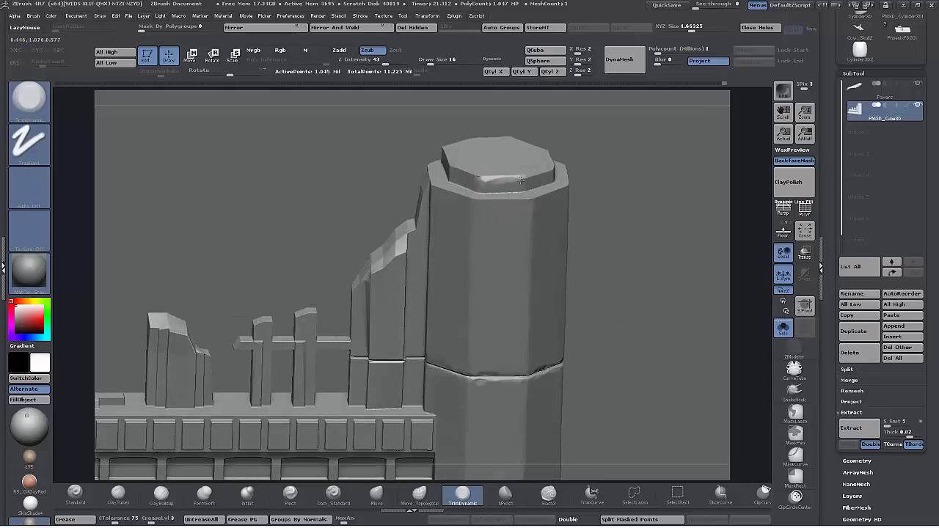
{"action": "mouse_move", "coordinate": [391, 194]}
{"action": "left_mouse_down"}
{"action": "mouse_move", "coordinate": [481, 176]}
{"action": "mouse_move", "coordinate": [453, 165]}
{"action": "left_mouse_up"}
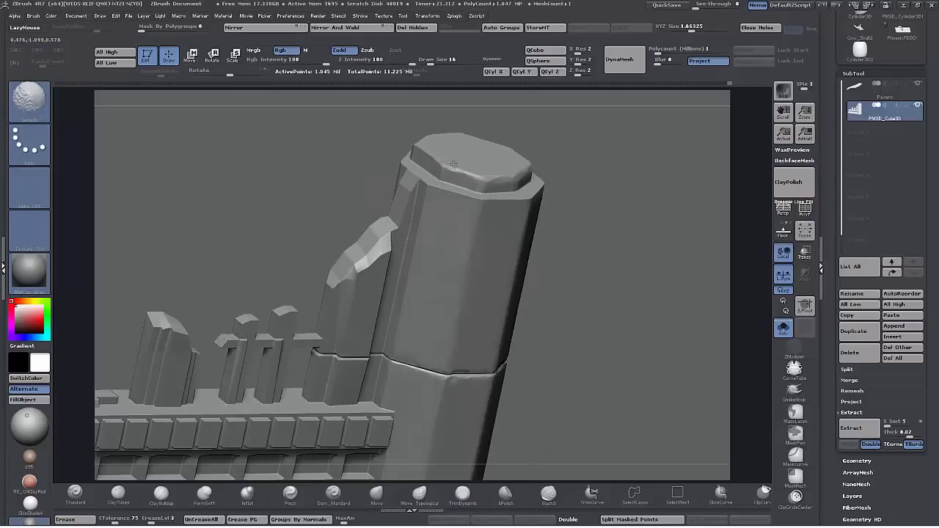
{"action": "mouse_move", "coordinate": [357, 170]}
{"action": "left_mouse_down"}
{"action": "mouse_move", "coordinate": [399, 158]}
{"action": "mouse_move", "coordinate": [446, 167]}
{"action": "mouse_move", "coordinate": [403, 140]}
{"action": "mouse_move", "coordinate": [455, 174]}
{"action": "left_mouse_up"}
Trim the tower's vertical edges beside the ruined wall, above and below the seam, using TrimDynamic at draw size 16.
{"action": "left_click_drag", "start_coordinate": [547, 282], "coordinate": [594, 332]}
{"action": "left_click_drag", "start_coordinate": [594, 332], "coordinate": [548, 244], "text": "alt"}
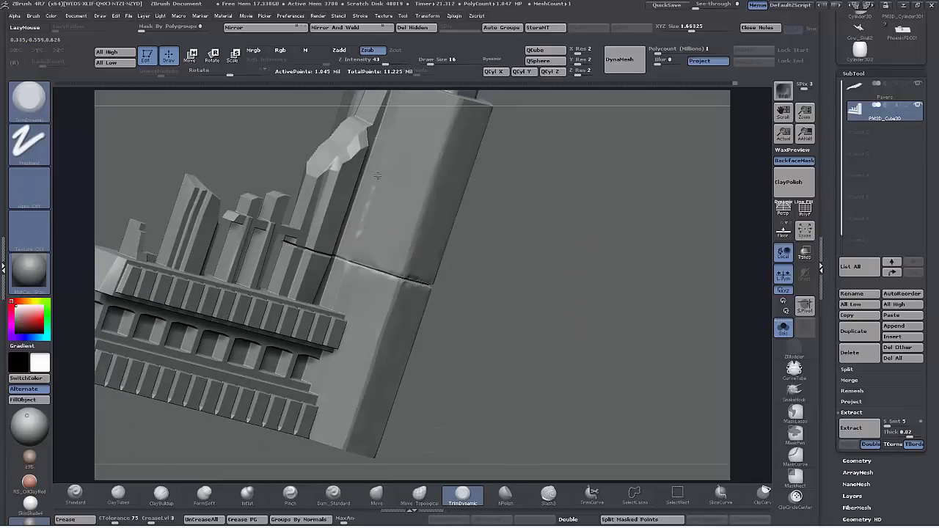
{"action": "left_click_drag", "start_coordinate": [377, 176], "coordinate": [381, 160]}
{"action": "left_click_drag", "start_coordinate": [508, 273], "coordinate": [525, 369], "text": "alt"}
{"action": "left_click_drag", "start_coordinate": [385, 273], "coordinate": [419, 173]}
{"action": "left_click_drag", "start_coordinate": [513, 316], "coordinate": [559, 139], "text": "alt"}
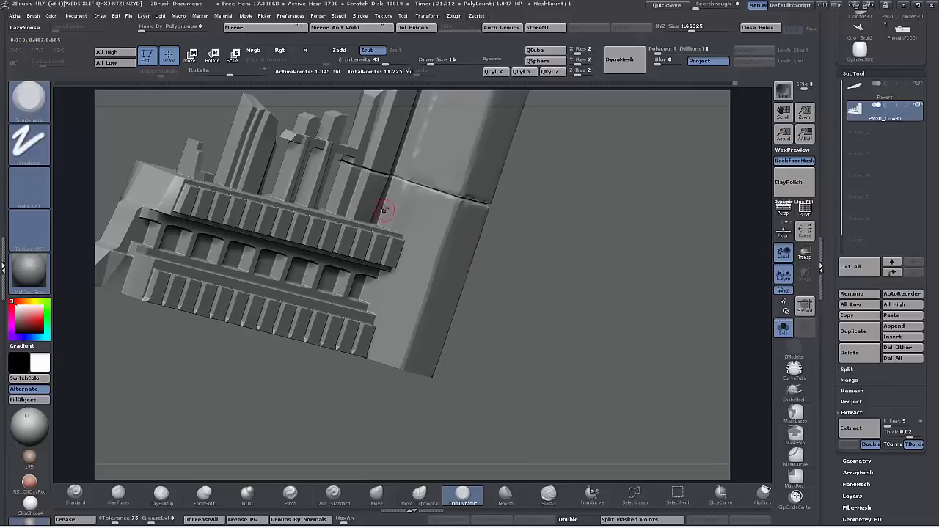
{"action": "left_click_drag", "start_coordinate": [478, 343], "coordinate": [518, 352]}
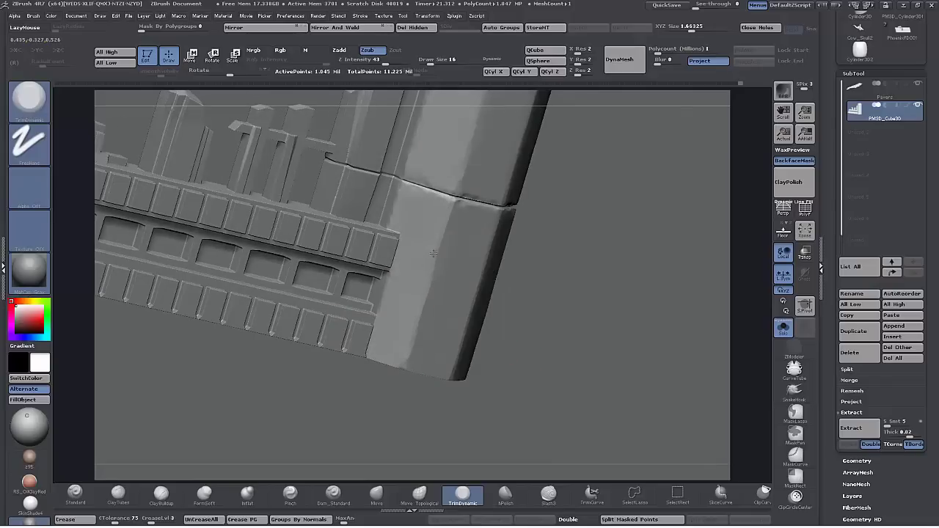
{"action": "mouse_move", "coordinate": [616, 343]}
{"action": "left_mouse_down"}
{"action": "mouse_move", "coordinate": [646, 331]}
{"action": "mouse_move", "coordinate": [655, 312]}
{"action": "left_mouse_up"}
{"action": "mouse_move", "coordinate": [654, 311]}
{"action": "left_mouse_down", "text": "alt"}
{"action": "mouse_move", "coordinate": [654, 368]}
{"action": "mouse_move", "coordinate": [619, 358]}
{"action": "left_mouse_up", "text": "alt"}
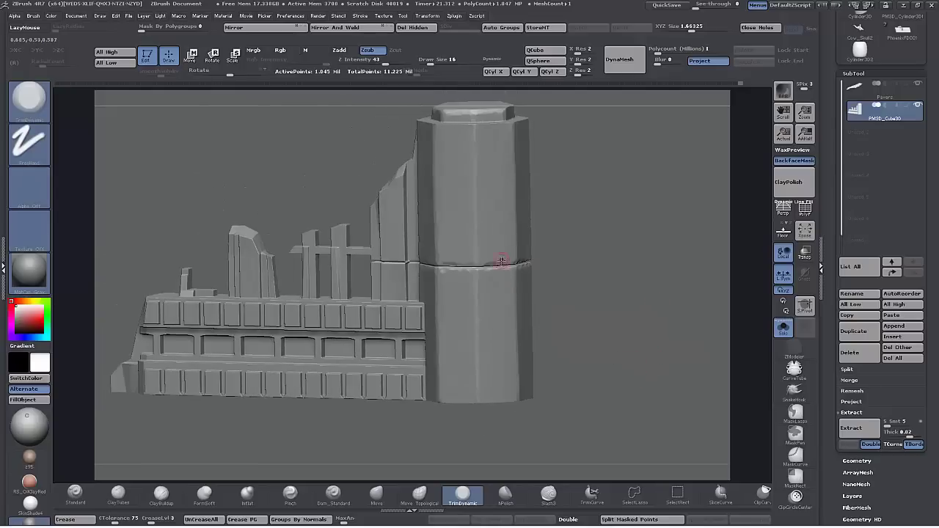
{"action": "left_click_drag", "start_coordinate": [549, 321], "coordinate": [565, 328]}
Gouge a rough break through the cap's front edge into the upper tower face using ClayBuildup at draw size 24.
{"action": "left_click", "coordinate": [162, 496]}
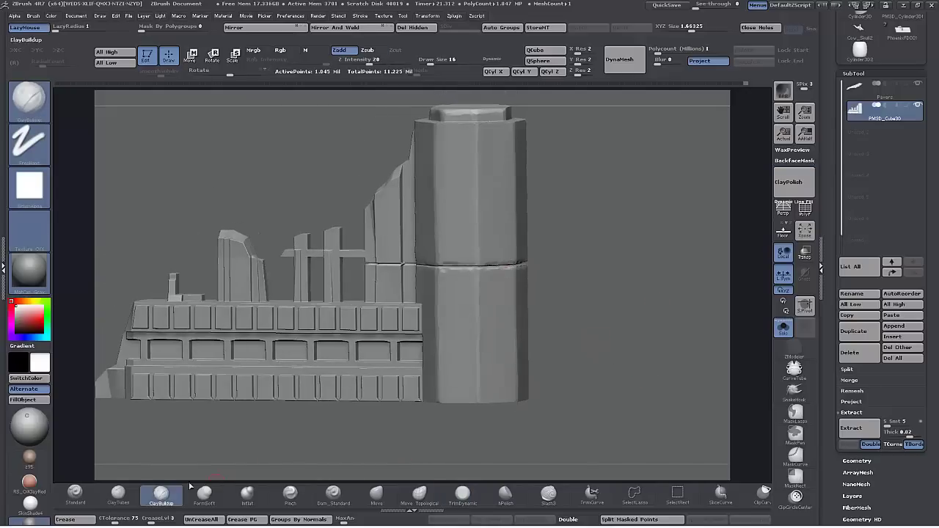
{"action": "mouse_move", "coordinate": [607, 242]}
{"action": "left_mouse_down", "text": "alt"}
{"action": "mouse_move", "coordinate": [599, 350]}
{"action": "mouse_move", "coordinate": [469, 281]}
{"action": "left_mouse_up", "text": "alt"}
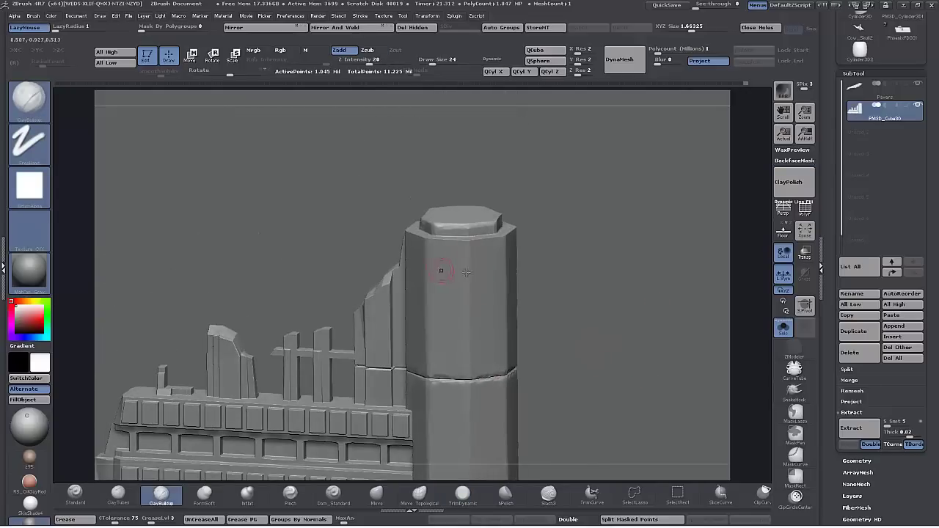
{"action": "mouse_move", "coordinate": [600, 268]}
{"action": "left_mouse_down"}
{"action": "mouse_move", "coordinate": [610, 293]}
{"action": "mouse_move", "coordinate": [597, 250]}
{"action": "mouse_move", "coordinate": [616, 251]}
{"action": "mouse_move", "coordinate": [615, 278]}
{"action": "left_mouse_up"}
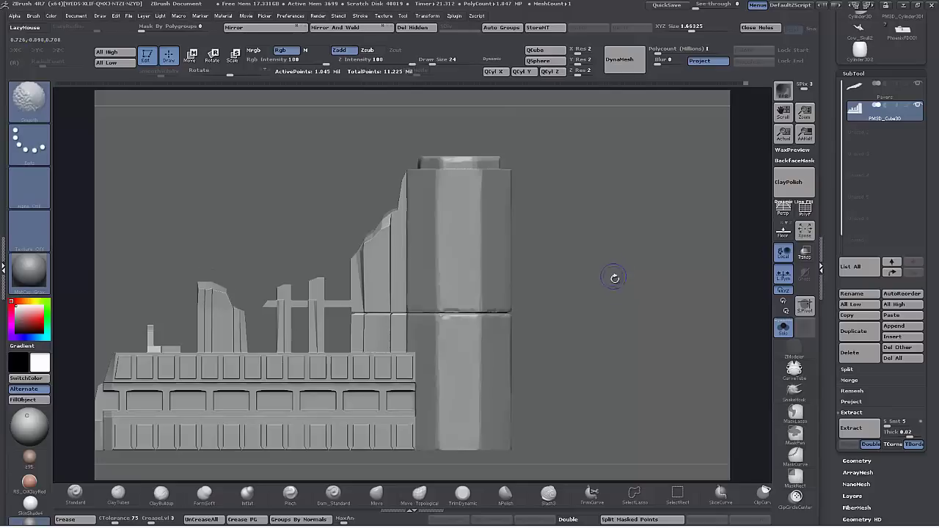
{"action": "mouse_move", "coordinate": [438, 183]}
{"action": "left_mouse_down"}
{"action": "mouse_move", "coordinate": [438, 173]}
{"action": "mouse_move", "coordinate": [440, 188]}
{"action": "mouse_move", "coordinate": [445, 178]}
{"action": "left_mouse_up"}
{"action": "left_click_drag", "start_coordinate": [546, 183], "coordinate": [546, 220]}
{"action": "mouse_move", "coordinate": [451, 173]}
{"action": "left_mouse_down"}
{"action": "mouse_move", "coordinate": [433, 174]}
{"action": "mouse_move", "coordinate": [450, 177]}
{"action": "mouse_move", "coordinate": [443, 154]}
{"action": "mouse_move", "coordinate": [434, 170]}
{"action": "mouse_move", "coordinate": [435, 152]}
{"action": "mouse_move", "coordinate": [445, 169]}
{"action": "mouse_move", "coordinate": [446, 192]}
{"action": "mouse_move", "coordinate": [437, 194]}
{"action": "left_mouse_up"}
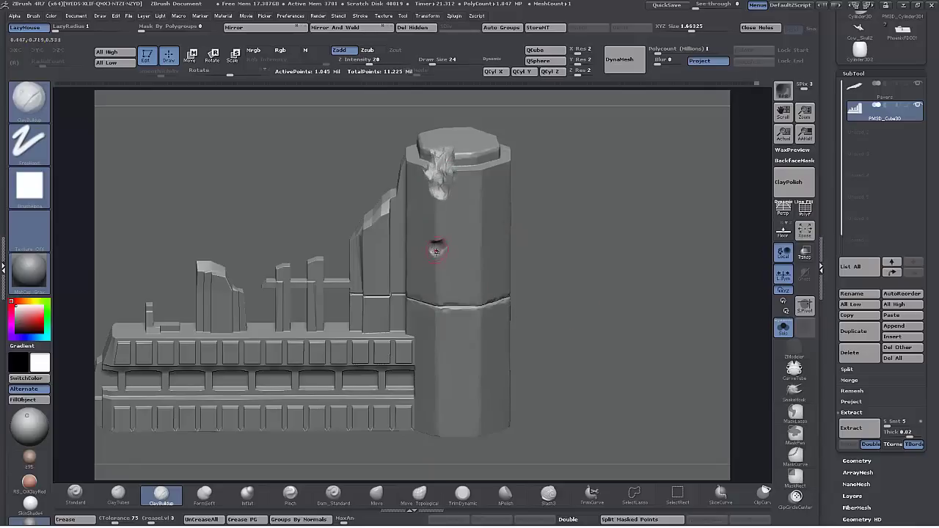
Carve small holes into the tower's faces and edges and roughen its base rim using ClayBuildup at draw size 12.
{"action": "key", "text": "["}
{"action": "left_click_drag", "start_coordinate": [586, 343], "coordinate": [403, 331]}
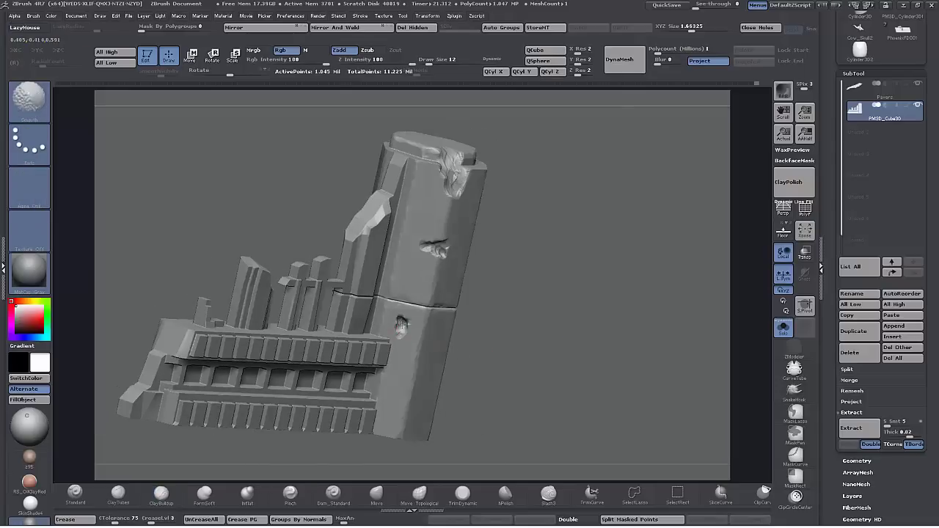
{"action": "mouse_move", "coordinate": [552, 358]}
{"action": "left_mouse_down"}
{"action": "mouse_move", "coordinate": [536, 320]}
{"action": "mouse_move", "coordinate": [577, 350]}
{"action": "mouse_move", "coordinate": [568, 302]}
{"action": "mouse_move", "coordinate": [555, 299]}
{"action": "left_mouse_up"}
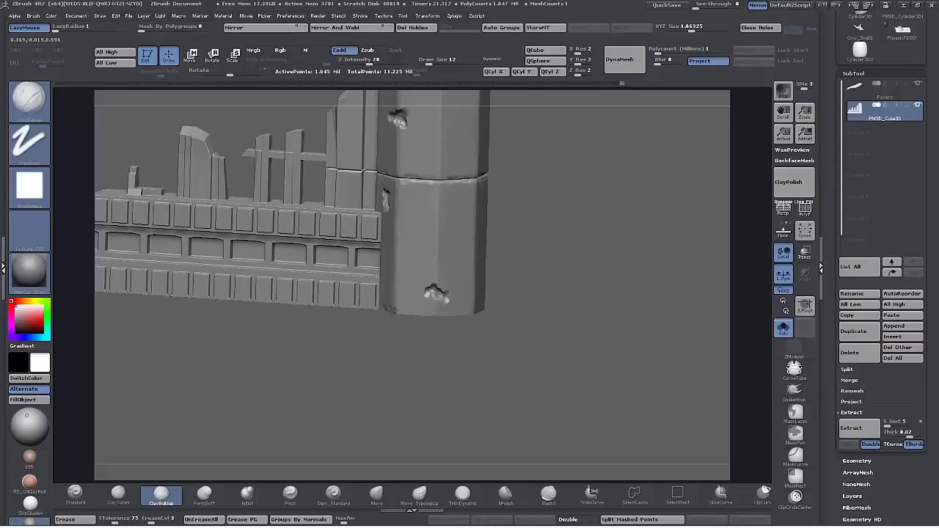
{"action": "left_click_drag", "start_coordinate": [461, 373], "coordinate": [447, 346]}
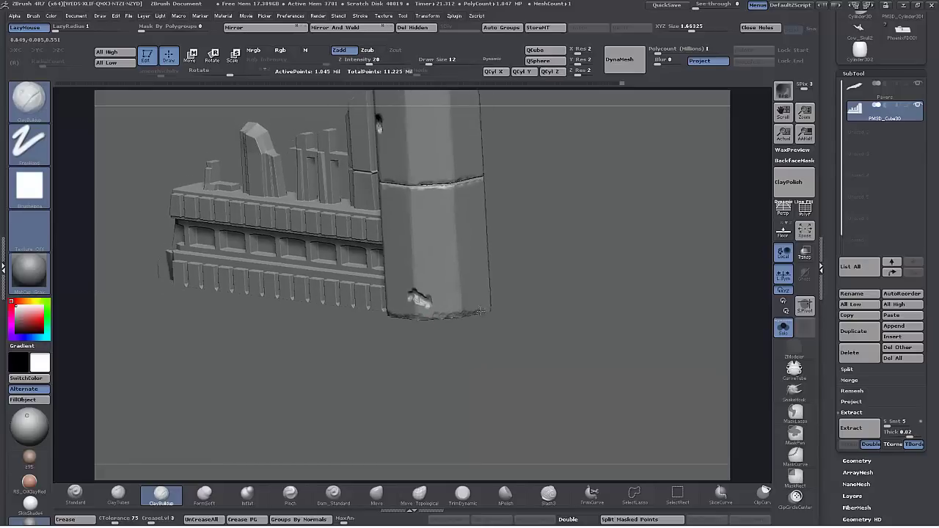
{"action": "left_click_drag", "start_coordinate": [481, 311], "coordinate": [488, 309]}
{"action": "left_click_drag", "start_coordinate": [412, 366], "coordinate": [484, 362]}
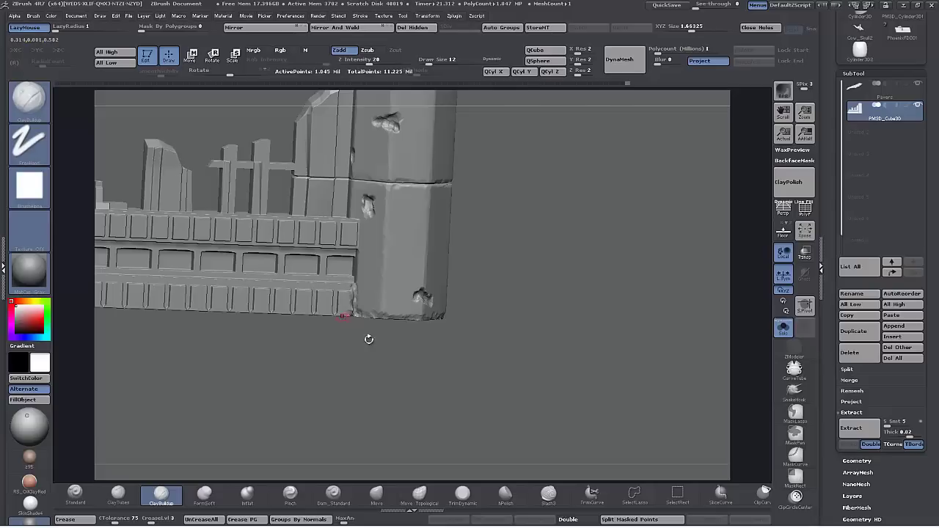
Extend the gouge beneath the tower's cap with ClayBuildup, then set the draw size to 16.
{"action": "left_click_drag", "start_coordinate": [507, 349], "coordinate": [515, 325], "text": "alt"}
{"action": "left_click_drag", "start_coordinate": [515, 325], "coordinate": [525, 430]}
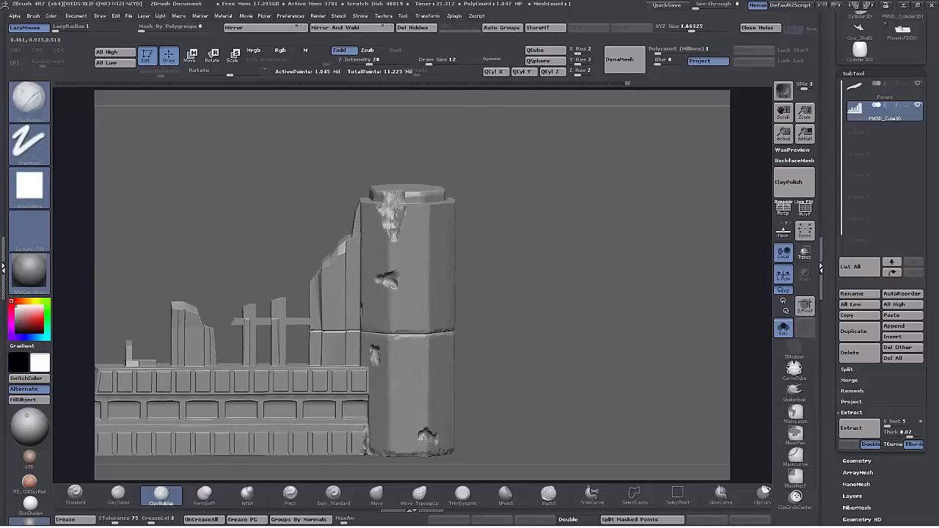
{"action": "left_click_drag", "start_coordinate": [391, 231], "coordinate": [389, 229]}
{"action": "left_click_drag", "start_coordinate": [537, 306], "coordinate": [550, 344], "text": "alt"}
{"action": "left_click_drag", "start_coordinate": [550, 345], "coordinate": [549, 358]}
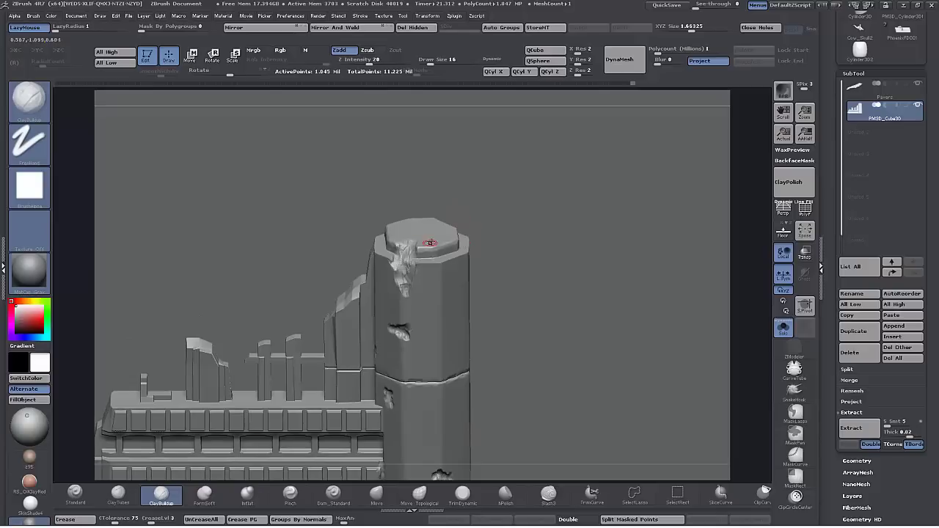
Deform the tower's cap into an uneven, slanted shape using the Move brush with the draw size raised to 64.
{"action": "left_click", "coordinate": [376, 496]}
{"action": "mouse_move", "coordinate": [511, 404]}
{"action": "left_mouse_down"}
{"action": "mouse_move", "coordinate": [549, 370]}
{"action": "mouse_move", "coordinate": [546, 358]}
{"action": "left_mouse_up"}
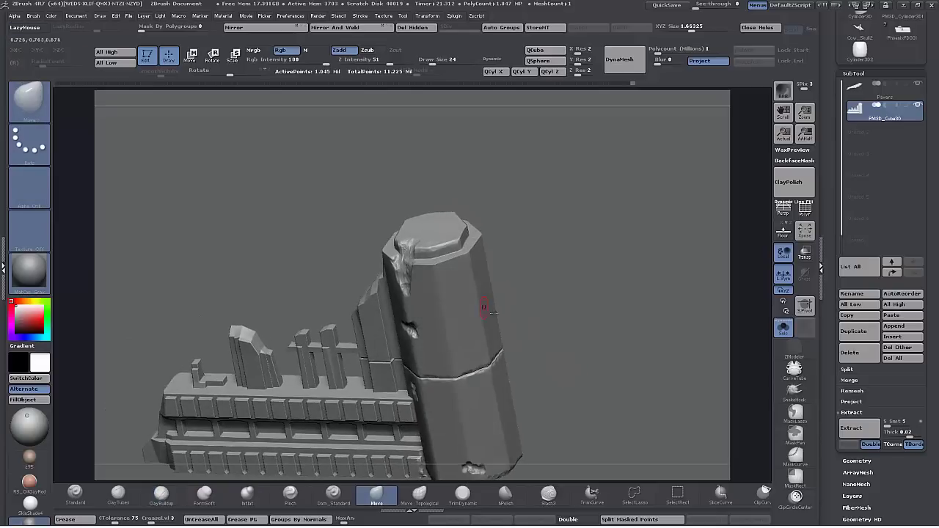
{"action": "left_click_drag", "start_coordinate": [542, 311], "coordinate": [568, 253]}
{"action": "key", "text": "bracketright"}
{"action": "key", "text": "bracketright"}
{"action": "mouse_move", "coordinate": [437, 229]}
{"action": "left_mouse_down"}
{"action": "mouse_move", "coordinate": [454, 229]}
{"action": "mouse_move", "coordinate": [397, 242]}
{"action": "mouse_move", "coordinate": [388, 233]}
{"action": "mouse_move", "coordinate": [433, 220]}
{"action": "left_mouse_up"}
{"action": "key", "text": "bracketright"}
{"action": "key", "text": "bracketright"}
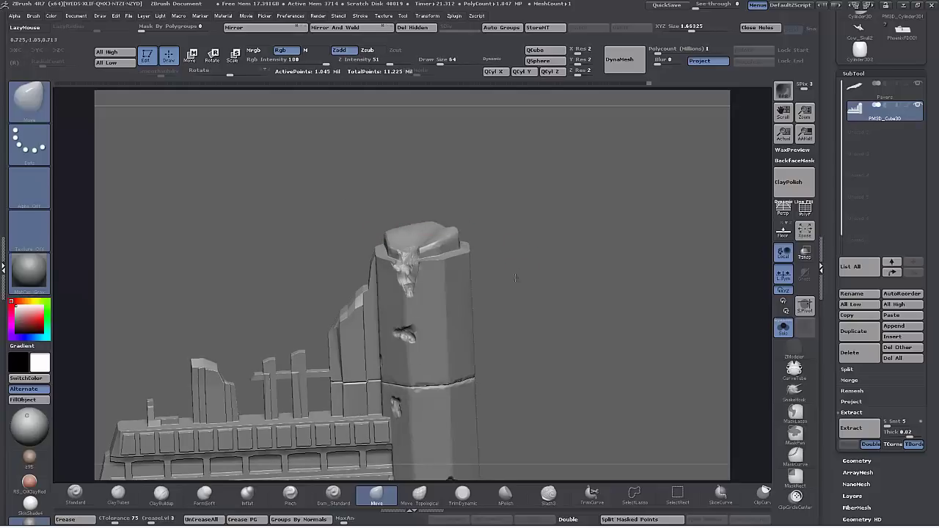
{"action": "left_click_drag", "start_coordinate": [520, 274], "coordinate": [495, 284]}
{"action": "left_click_drag", "start_coordinate": [488, 239], "coordinate": [513, 248]}
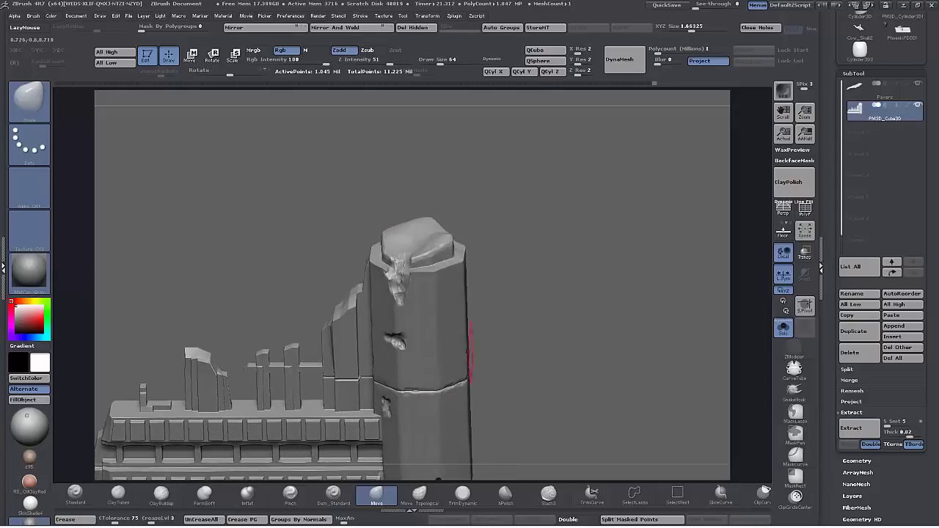
Carve a rough, broken hollow into the top of the tower's cap using ClayBuildup at draw size 28.
{"action": "left_click", "coordinate": [168, 503]}
{"action": "left_click_drag", "start_coordinate": [526, 344], "coordinate": [541, 383]}
{"action": "key", "text": "bracketleft"}
{"action": "key", "text": "bracketleft"}
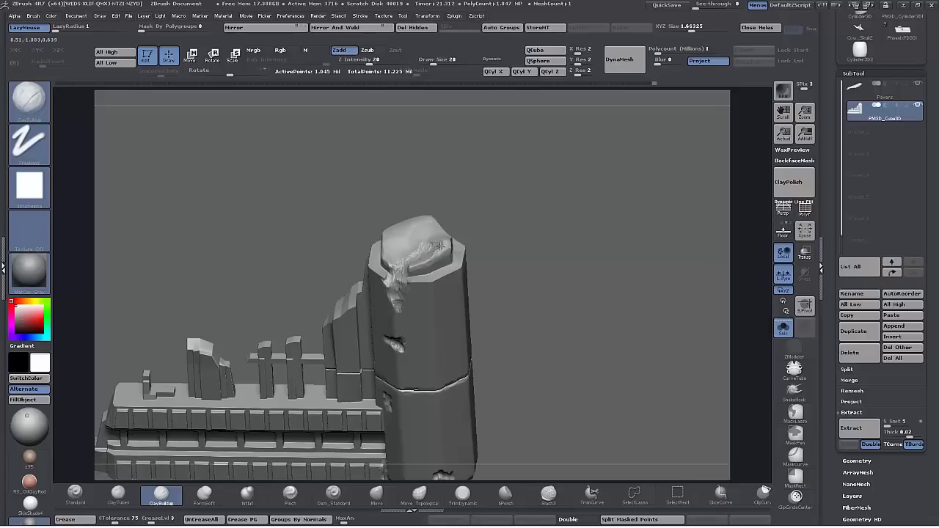
{"action": "mouse_move", "coordinate": [431, 233]}
{"action": "left_mouse_down"}
{"action": "mouse_move", "coordinate": [397, 237]}
{"action": "mouse_move", "coordinate": [395, 253]}
{"action": "mouse_move", "coordinate": [424, 249]}
{"action": "left_mouse_up"}
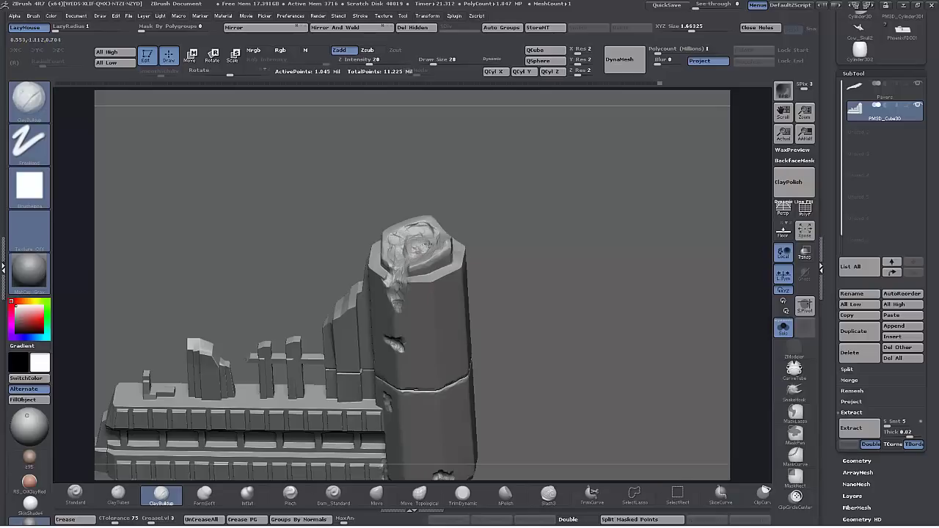
Flatten the carved surface on top of the cap using TrimDynamic at draw size 28, reduced to 16.
{"action": "left_click", "coordinate": [463, 496]}
{"action": "left_click_drag", "start_coordinate": [544, 369], "coordinate": [559, 389]}
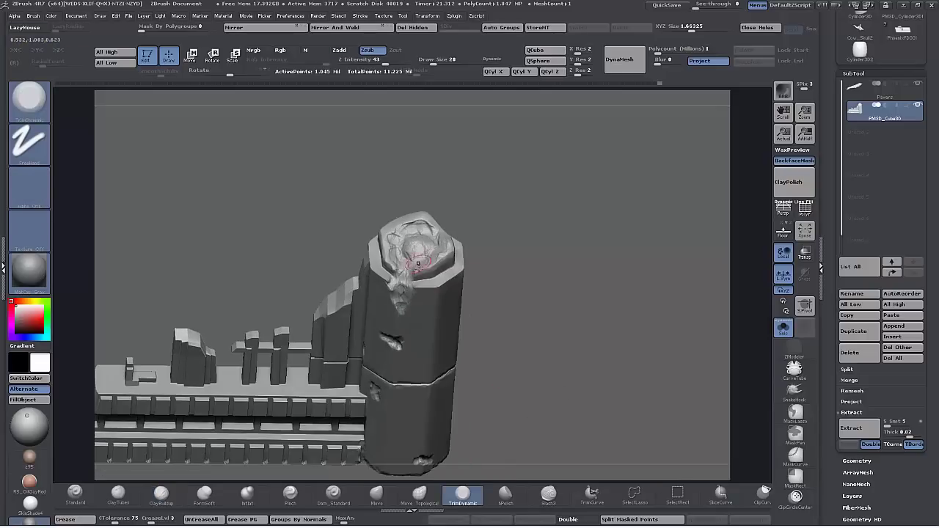
{"action": "mouse_move", "coordinate": [419, 261]}
{"action": "left_mouse_down"}
{"action": "mouse_move", "coordinate": [441, 261]}
{"action": "mouse_move", "coordinate": [416, 225]}
{"action": "mouse_move", "coordinate": [390, 242]}
{"action": "mouse_move", "coordinate": [414, 257]}
{"action": "left_mouse_up"}
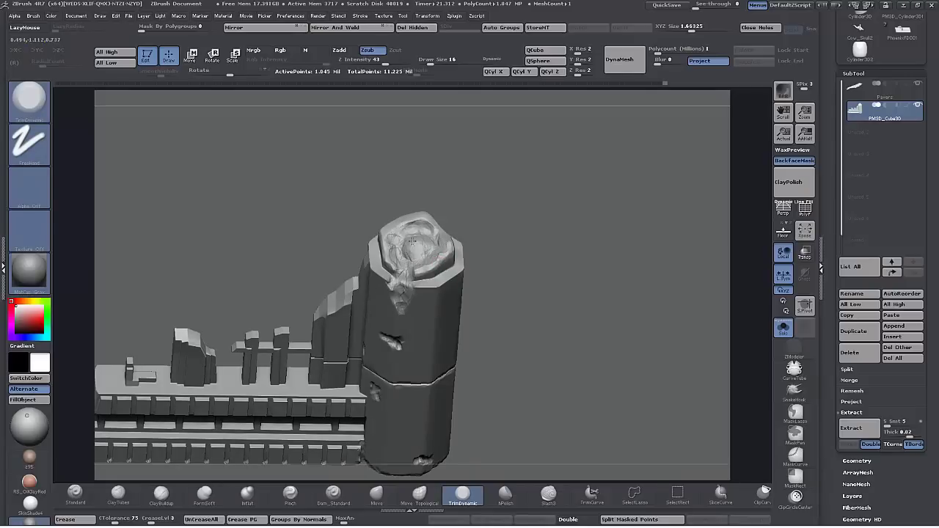
{"action": "left_click_drag", "start_coordinate": [515, 233], "coordinate": [537, 270]}
{"action": "left_click_drag", "start_coordinate": [331, 245], "coordinate": [312, 231]}
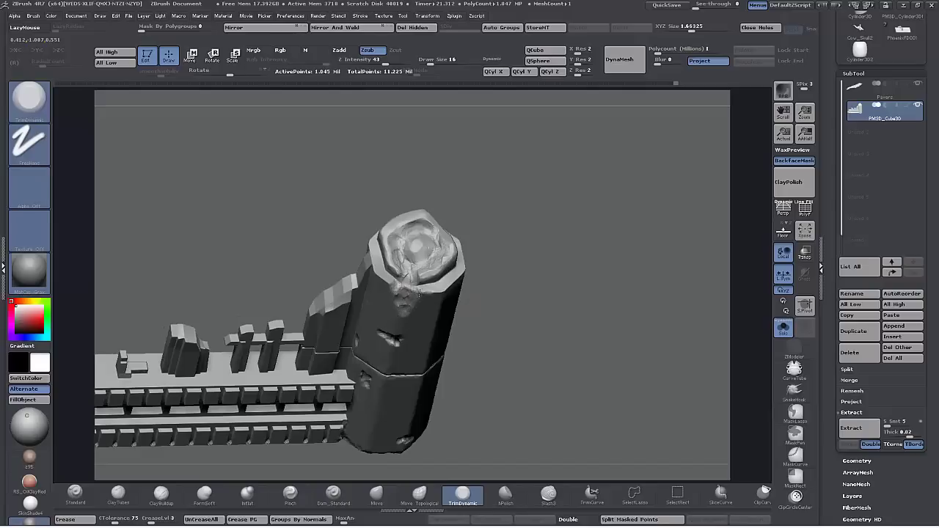
Trim the cap's rim and the tower's upper rim around the gouge using TrimDynamic, reducing the draw size to 12.
{"action": "left_click_drag", "start_coordinate": [419, 293], "coordinate": [443, 294]}
{"action": "left_click_drag", "start_coordinate": [497, 317], "coordinate": [523, 314]}
{"action": "left_click_drag", "start_coordinate": [426, 290], "coordinate": [444, 287]}
{"action": "mouse_move", "coordinate": [520, 290]}
{"action": "left_mouse_down"}
{"action": "mouse_move", "coordinate": [490, 286]}
{"action": "mouse_move", "coordinate": [481, 256]}
{"action": "left_mouse_up"}
{"action": "mouse_move", "coordinate": [525, 244]}
{"action": "left_mouse_down"}
{"action": "mouse_move", "coordinate": [523, 272]}
{"action": "mouse_move", "coordinate": [482, 213]}
{"action": "left_mouse_up"}
{"action": "left_click_drag", "start_coordinate": [530, 233], "coordinate": [519, 309]}
{"action": "left_click_drag", "start_coordinate": [481, 202], "coordinate": [491, 218]}
{"action": "left_click_drag", "start_coordinate": [348, 289], "coordinate": [437, 295]}
{"action": "left_click_drag", "start_coordinate": [423, 241], "coordinate": [418, 229], "text": "shift"}
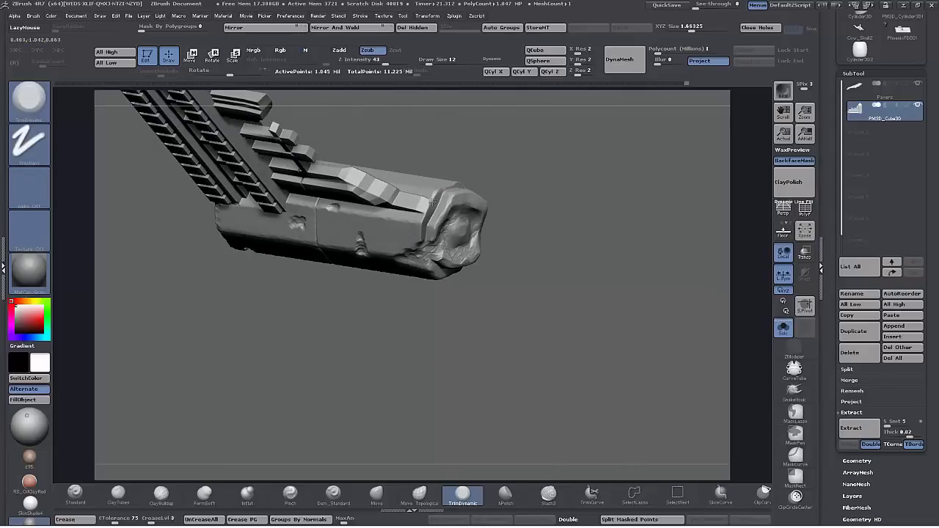
Soften the edges of the gouge and holes on the tower's side using TrimDynamic at draw size 12.
{"action": "left_click_drag", "start_coordinate": [421, 345], "coordinate": [418, 293]}
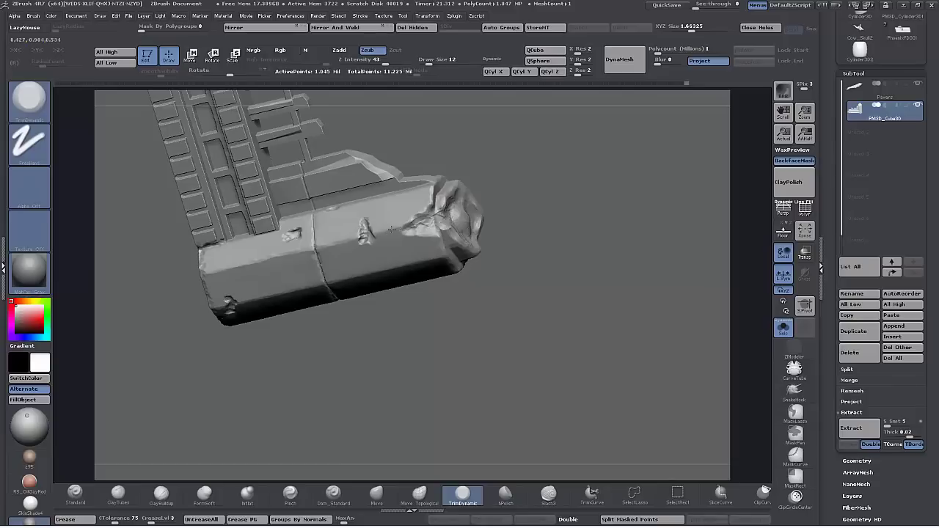
{"action": "left_click_drag", "start_coordinate": [463, 380], "coordinate": [450, 247]}
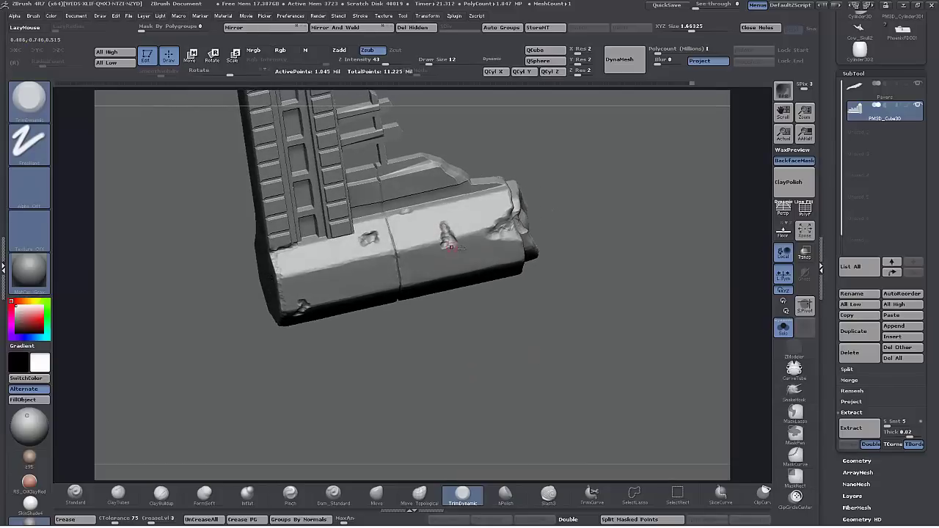
{"action": "mouse_move", "coordinate": [438, 352]}
{"action": "left_mouse_down"}
{"action": "mouse_move", "coordinate": [397, 363]}
{"action": "mouse_move", "coordinate": [440, 359]}
{"action": "mouse_move", "coordinate": [485, 306]}
{"action": "left_mouse_up"}
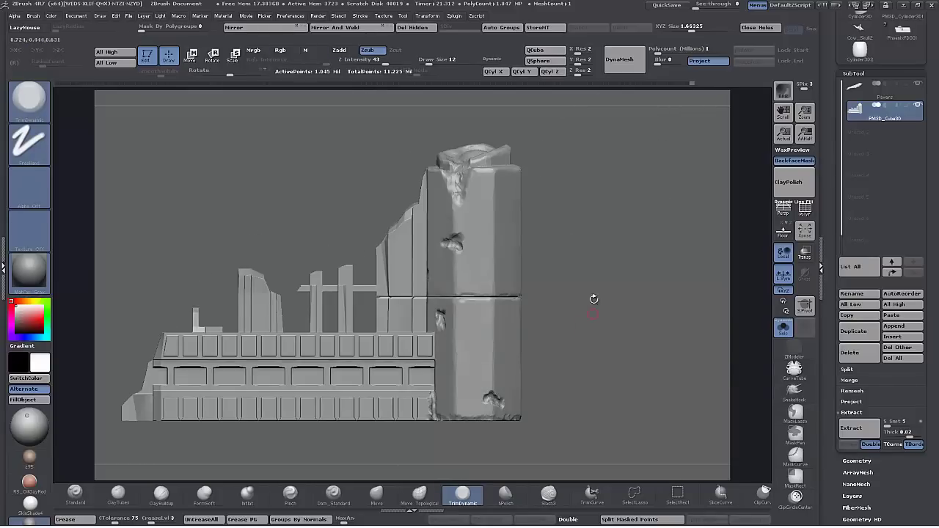
Wear down the broken top edges of the wall beside the tower, front and back, using TrimDynamic at draw size 10.
{"action": "left_click_drag", "start_coordinate": [593, 298], "coordinate": [630, 266], "text": "alt"}
{"action": "left_click_drag", "start_coordinate": [630, 266], "coordinate": [601, 306]}
{"action": "mouse_move", "coordinate": [392, 192]}
{"action": "left_mouse_down", "text": "shift"}
{"action": "mouse_move", "coordinate": [410, 182]}
{"action": "mouse_move", "coordinate": [374, 203]}
{"action": "mouse_move", "coordinate": [399, 206]}
{"action": "mouse_move", "coordinate": [377, 248]}
{"action": "left_mouse_up", "text": "shift"}
{"action": "key", "text": "["}
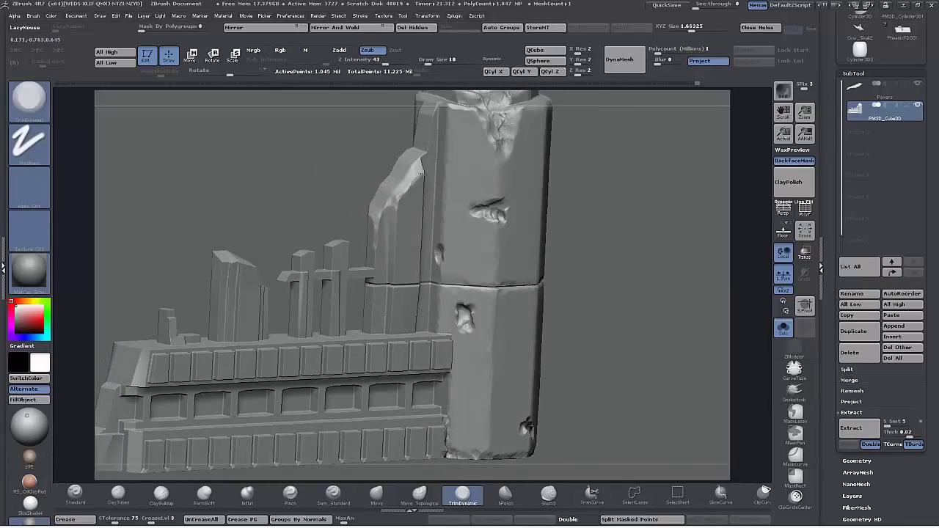
{"action": "left_click_drag", "start_coordinate": [421, 174], "coordinate": [424, 181]}
{"action": "mouse_move", "coordinate": [408, 123]}
{"action": "left_mouse_down", "text": "alt"}
{"action": "mouse_move", "coordinate": [406, 187]}
{"action": "mouse_move", "coordinate": [431, 185]}
{"action": "left_mouse_up", "text": "alt"}
{"action": "left_click_drag", "start_coordinate": [328, 198], "coordinate": [414, 202]}
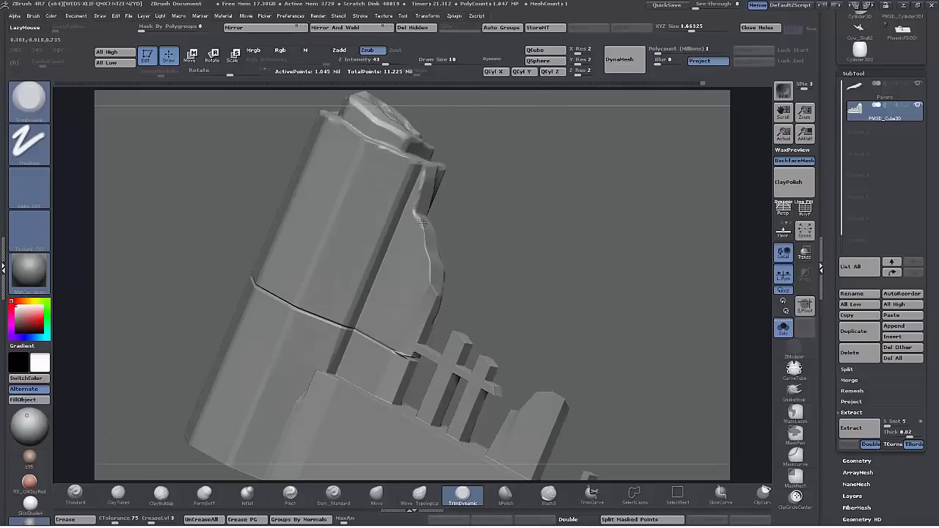
Roughen the broken top edge of the wall beside the tower using ClayBuildup at draw size 8.
{"action": "mouse_move", "coordinate": [504, 296]}
{"action": "left_mouse_down"}
{"action": "mouse_move", "coordinate": [381, 283]}
{"action": "mouse_move", "coordinate": [416, 279]}
{"action": "mouse_move", "coordinate": [433, 214]}
{"action": "left_mouse_up"}
{"action": "left_click", "coordinate": [161, 495]}
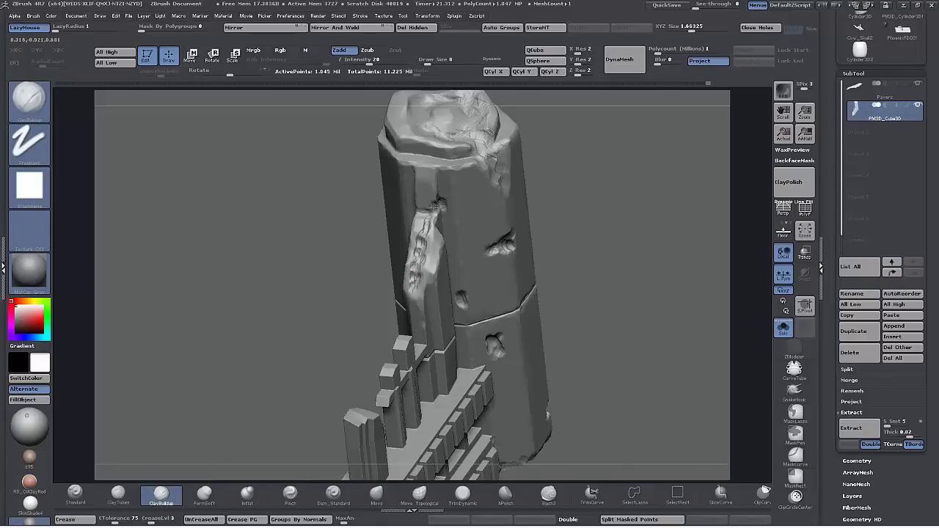
{"action": "left_click_drag", "start_coordinate": [358, 233], "coordinate": [315, 209]}
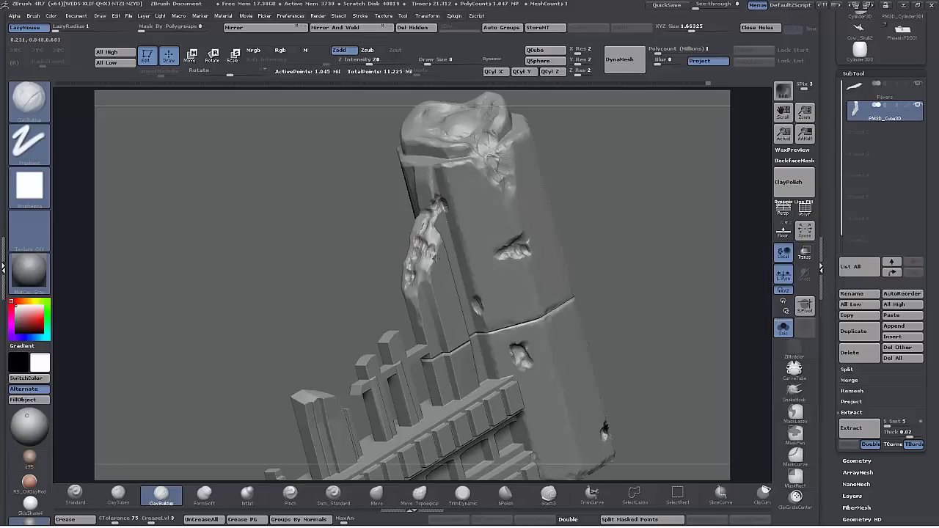
{"action": "left_click_drag", "start_coordinate": [435, 254], "coordinate": [419, 250]}
{"action": "mouse_move", "coordinate": [330, 294]}
{"action": "left_mouse_down"}
{"action": "mouse_move", "coordinate": [309, 278]}
{"action": "mouse_move", "coordinate": [296, 207]}
{"action": "left_mouse_up"}
{"action": "mouse_move", "coordinate": [637, 332]}
{"action": "left_mouse_down"}
{"action": "mouse_move", "coordinate": [658, 334]}
{"action": "mouse_move", "coordinate": [627, 345]}
{"action": "mouse_move", "coordinate": [623, 362]}
{"action": "mouse_move", "coordinate": [640, 334]}
{"action": "left_mouse_up"}
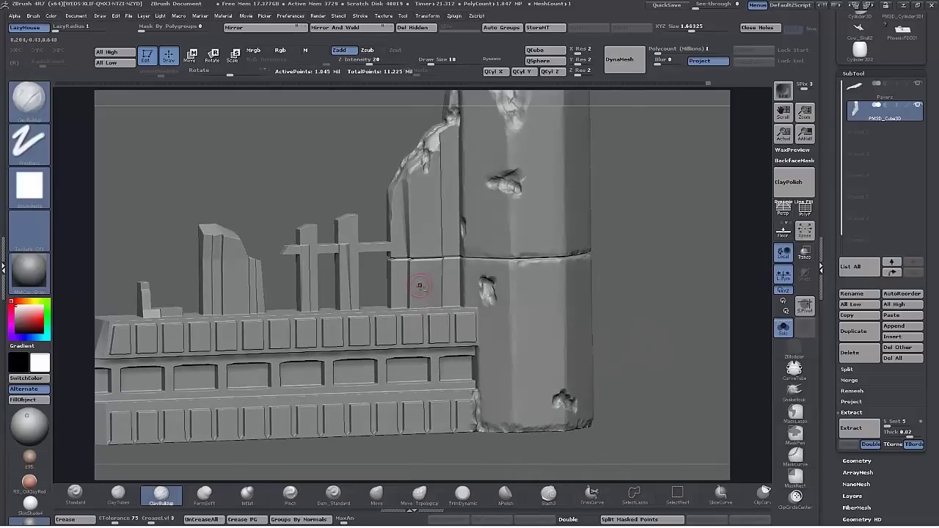
Carve a hole in the wall's lower block with ClayBuildup and wear the surrounding edges using TrimDynamic at draw size 14.
{"action": "left_click_drag", "start_coordinate": [419, 285], "coordinate": [426, 281], "text": "alt"}
{"action": "left_click_drag", "start_coordinate": [637, 295], "coordinate": [667, 295]}
{"action": "left_click", "coordinate": [463, 495]}
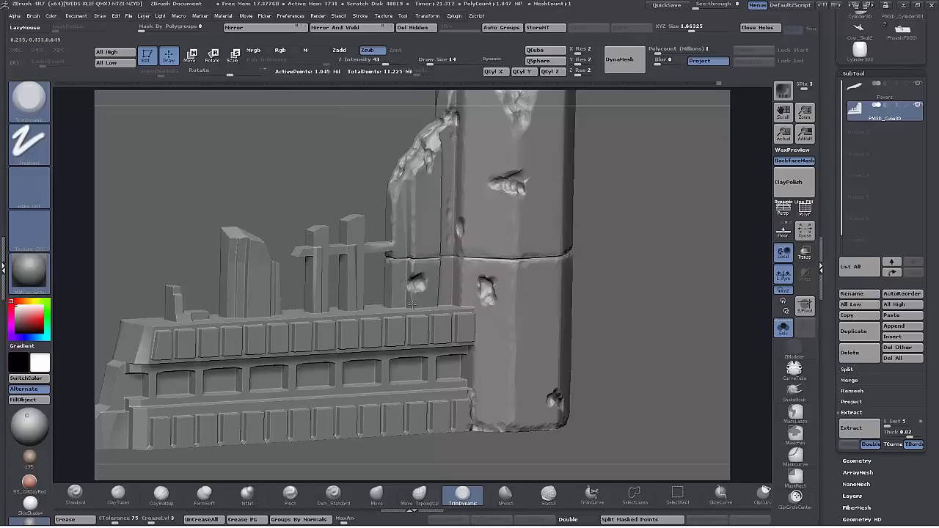
{"action": "left_click_drag", "start_coordinate": [628, 328], "coordinate": [553, 317]}
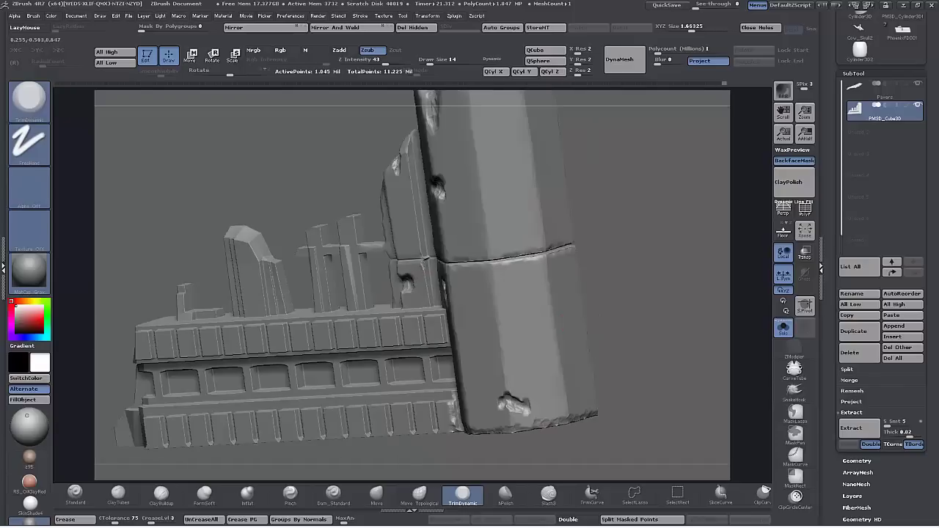
Wear the vertical edge where the wall meets the tower using ClayBuildup and TrimDynamic at draw size 14.
{"action": "left_click", "coordinate": [160, 495]}
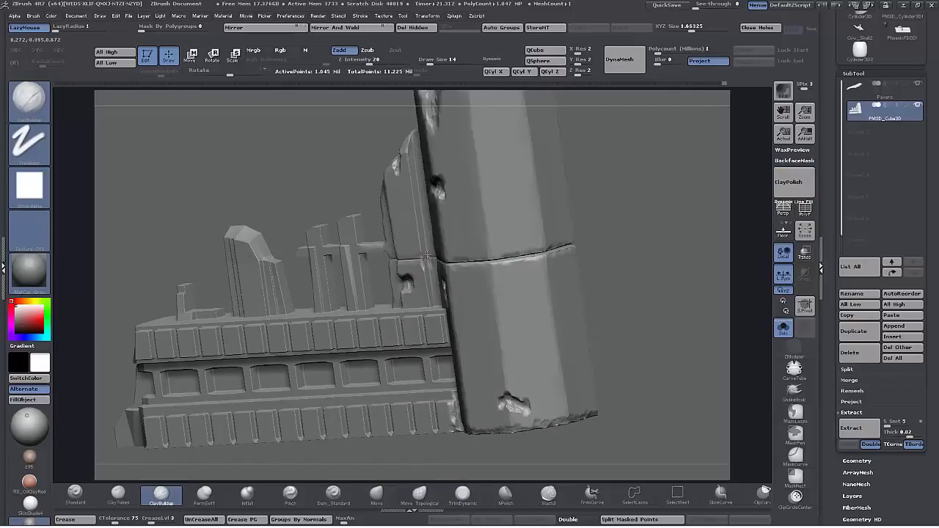
{"action": "left_click", "coordinate": [462, 495]}
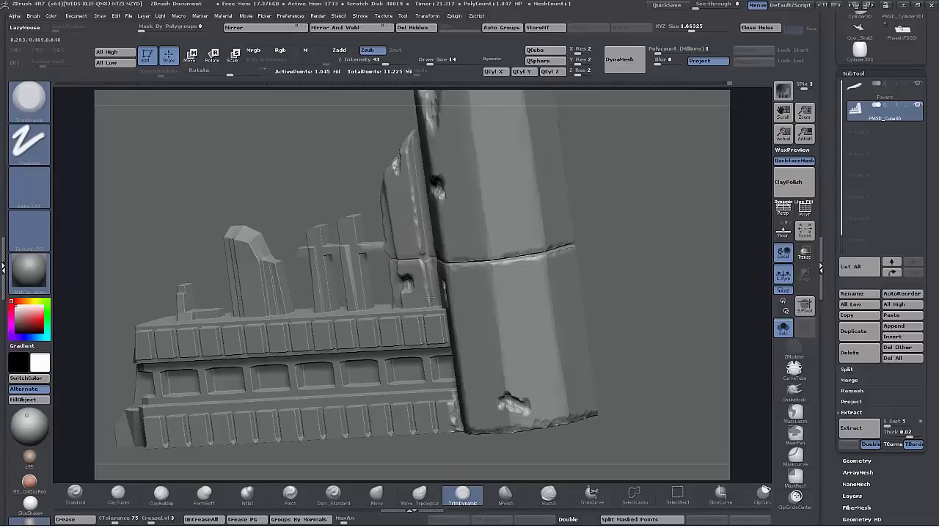
{"action": "left_click_drag", "start_coordinate": [613, 312], "coordinate": [664, 314]}
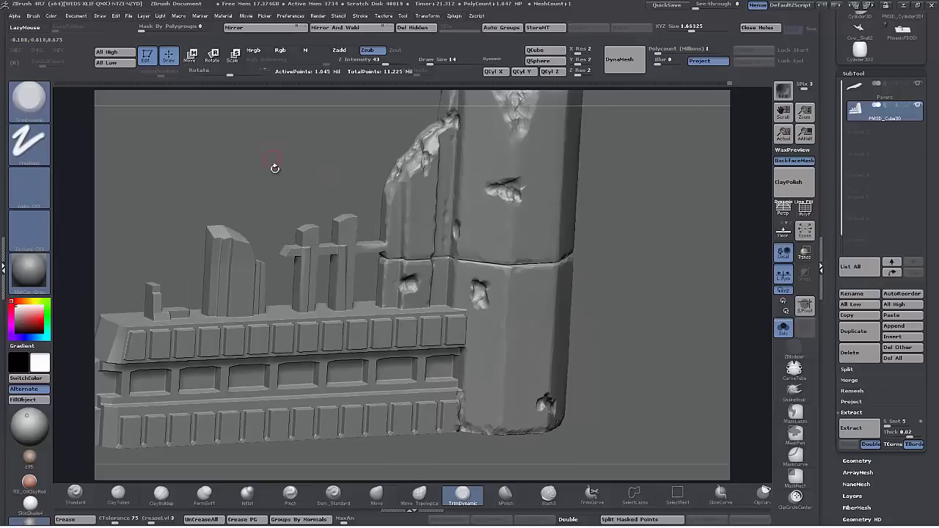
Trim the top of the post nearest the wall and its connecting crossbar using TrimDynamic at draw size 14.
{"action": "left_click_drag", "start_coordinate": [274, 169], "coordinate": [337, 272], "text": "alt"}
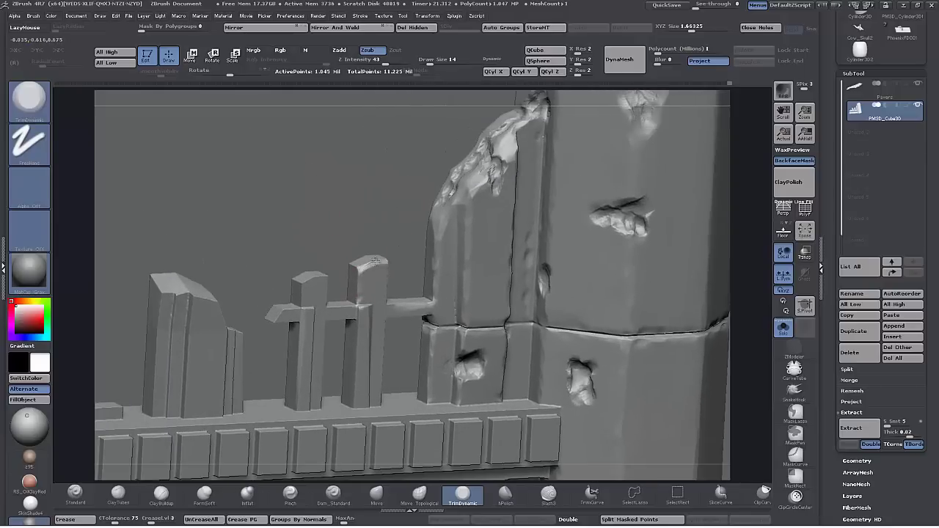
{"action": "left_click_drag", "start_coordinate": [336, 218], "coordinate": [387, 268]}
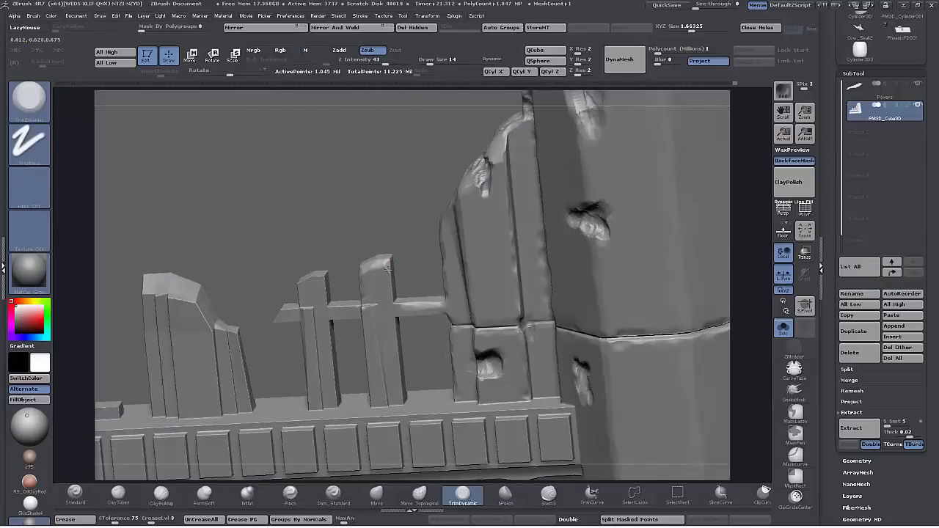
{"action": "mouse_move", "coordinate": [295, 244]}
{"action": "left_mouse_down", "text": "alt"}
{"action": "mouse_move", "coordinate": [365, 176]}
{"action": "mouse_move", "coordinate": [403, 196]}
{"action": "mouse_move", "coordinate": [448, 183]}
{"action": "mouse_move", "coordinate": [427, 186]}
{"action": "left_mouse_up", "text": "alt"}
Roughen the top of the post nearest the wall and the adjoining crossbar using ClayBuildup at draw size 10.
{"action": "left_click", "coordinate": [161, 495]}
{"action": "mouse_move", "coordinate": [380, 159]}
{"action": "left_mouse_down"}
{"action": "mouse_move", "coordinate": [427, 202]}
{"action": "mouse_move", "coordinate": [443, 182]}
{"action": "mouse_move", "coordinate": [434, 199]}
{"action": "mouse_move", "coordinate": [365, 129]}
{"action": "mouse_move", "coordinate": [506, 222]}
{"action": "mouse_move", "coordinate": [477, 223]}
{"action": "left_mouse_up"}
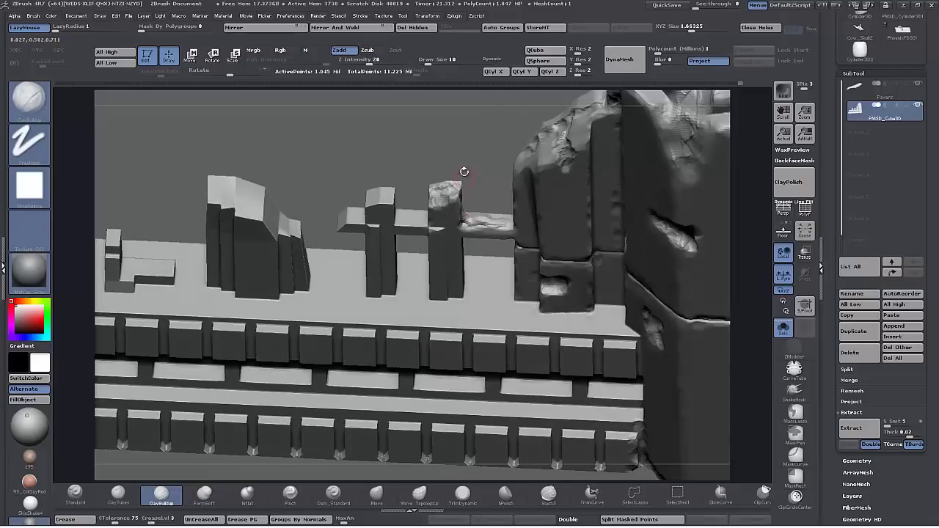
{"action": "mouse_move", "coordinate": [464, 172]}
{"action": "left_mouse_down"}
{"action": "mouse_move", "coordinate": [473, 224]}
{"action": "mouse_move", "coordinate": [501, 221]}
{"action": "left_mouse_up"}
{"action": "left_click_drag", "start_coordinate": [415, 147], "coordinate": [432, 175]}
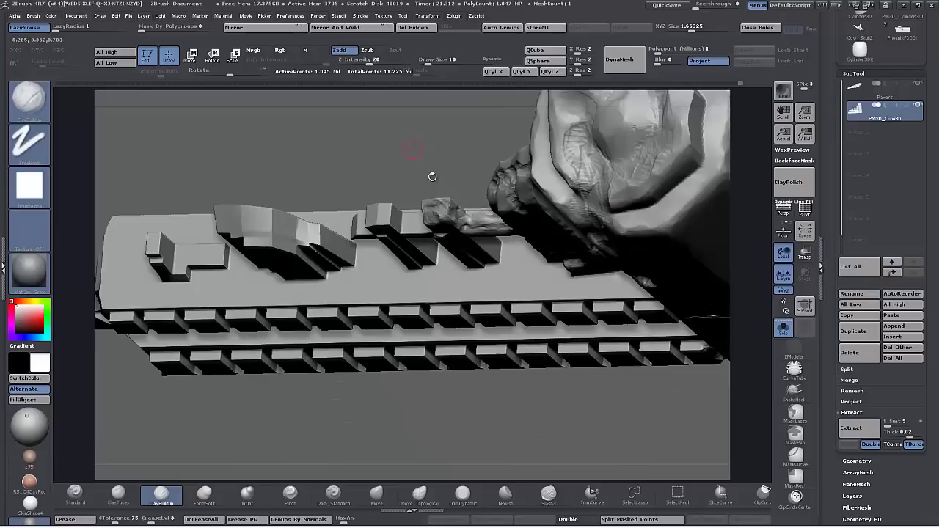
{"action": "left_click_drag", "start_coordinate": [468, 219], "coordinate": [459, 219]}
{"action": "left_click_drag", "start_coordinate": [440, 188], "coordinate": [447, 194]}
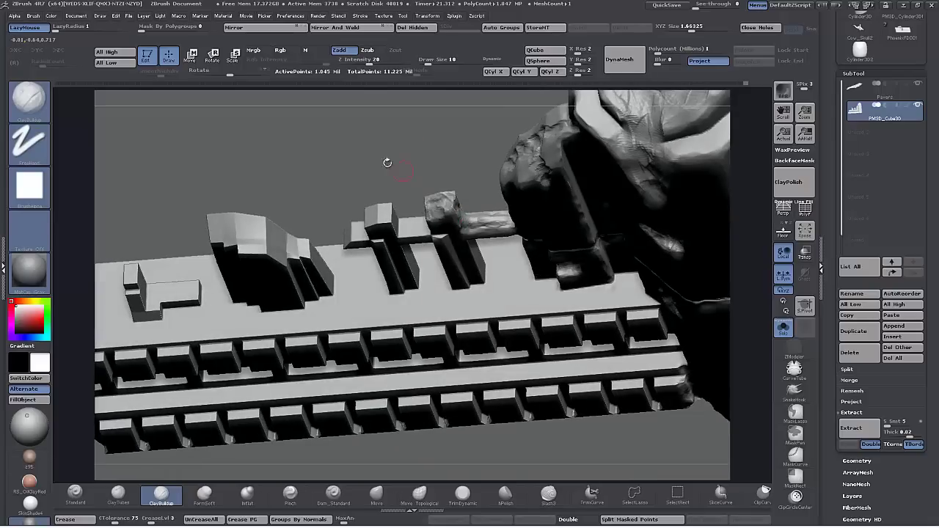
Break up the second post's top and the crossbar's free end using ClayBuildup at draw size 10.
{"action": "mouse_move", "coordinate": [387, 163]}
{"action": "left_mouse_down"}
{"action": "mouse_move", "coordinate": [379, 122]}
{"action": "mouse_move", "coordinate": [390, 125]}
{"action": "left_mouse_up"}
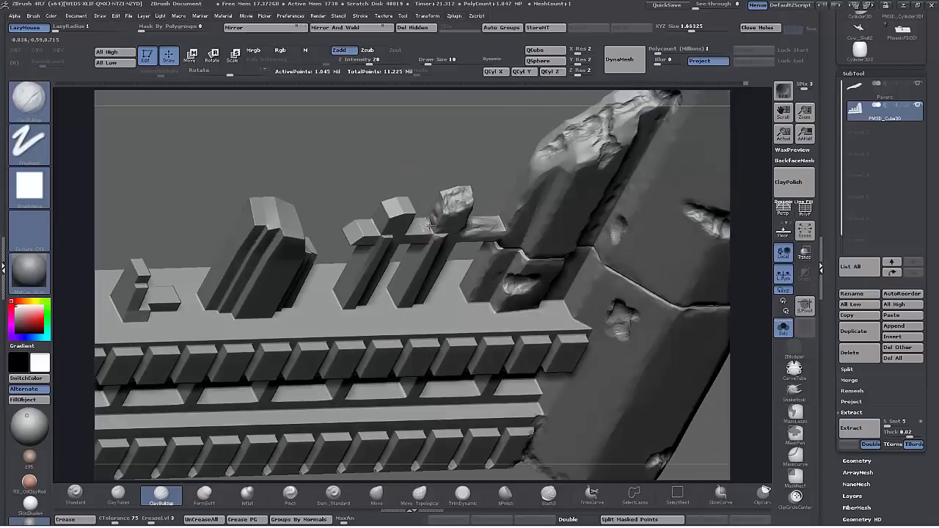
{"action": "mouse_move", "coordinate": [425, 166]}
{"action": "left_mouse_down"}
{"action": "mouse_move", "coordinate": [359, 167]}
{"action": "mouse_move", "coordinate": [411, 170]}
{"action": "left_mouse_up"}
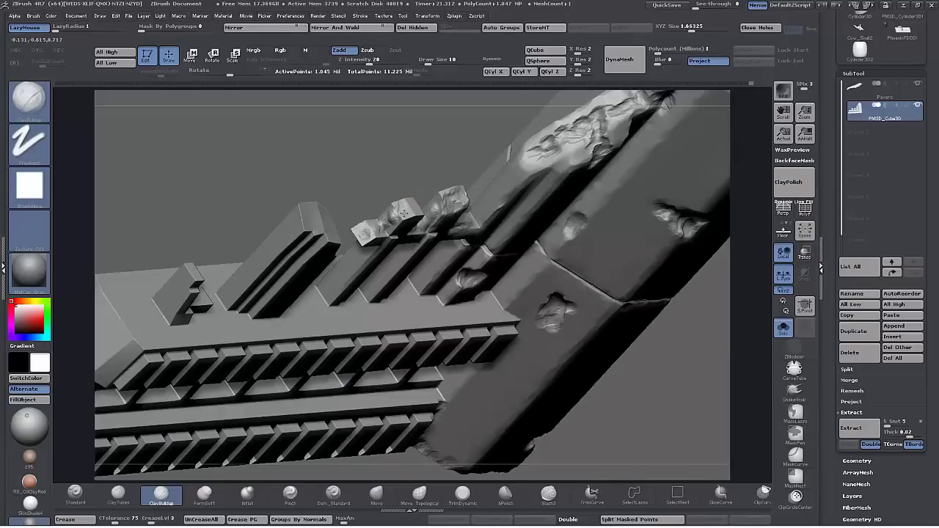
{"action": "left_click_drag", "start_coordinate": [392, 172], "coordinate": [373, 177]}
{"action": "left_click_drag", "start_coordinate": [392, 212], "coordinate": [416, 208]}
{"action": "mouse_move", "coordinate": [385, 172]}
{"action": "left_mouse_down"}
{"action": "mouse_move", "coordinate": [344, 163]}
{"action": "mouse_move", "coordinate": [344, 172]}
{"action": "left_mouse_up"}
Roughen the sloping top of the tall wall fragment beyond the posts using ClayBuildup at draw size 10.
{"action": "mouse_move", "coordinate": [335, 205]}
{"action": "left_mouse_down"}
{"action": "mouse_move", "coordinate": [297, 189]}
{"action": "mouse_move", "coordinate": [269, 191]}
{"action": "left_mouse_up"}
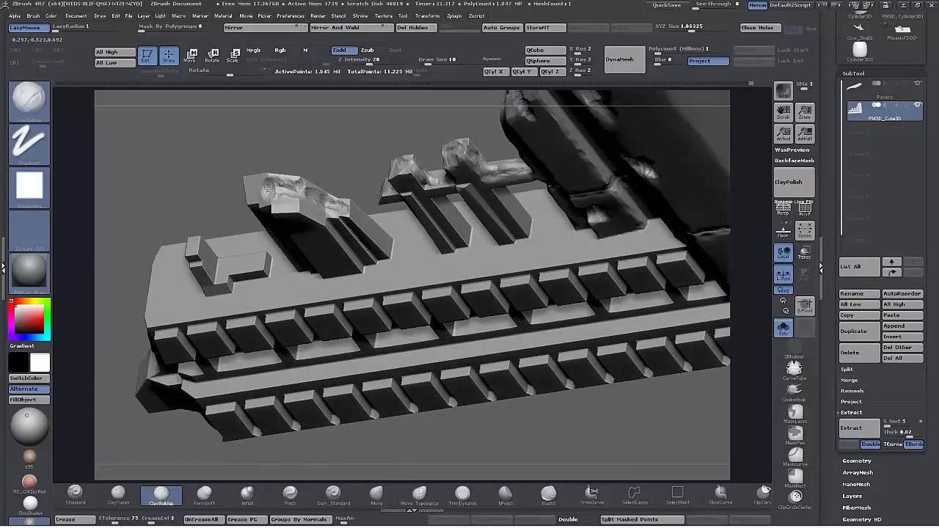
{"action": "left_click_drag", "start_coordinate": [245, 151], "coordinate": [214, 147]}
{"action": "left_click_drag", "start_coordinate": [298, 176], "coordinate": [283, 190]}
{"action": "left_click_drag", "start_coordinate": [239, 162], "coordinate": [213, 167]}
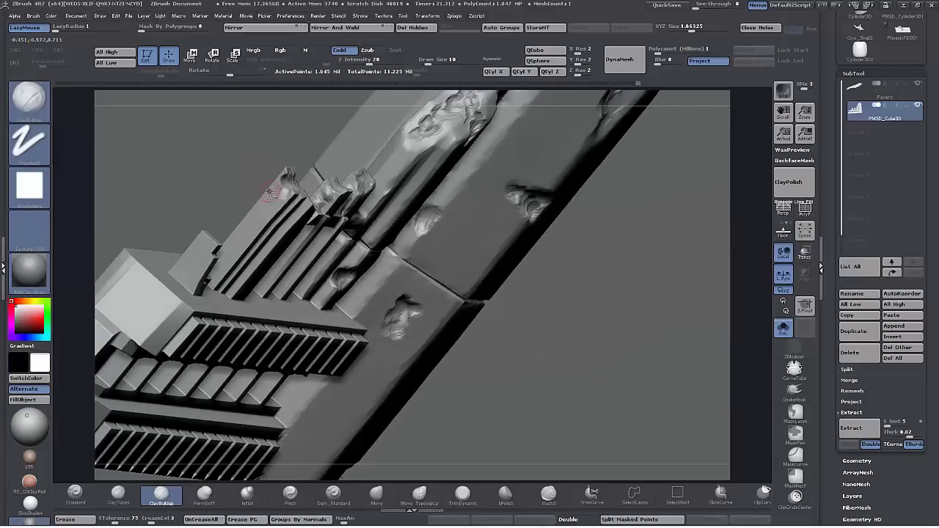
Damage the outer side edge of the tall wall fragment down to its base using ClayBuildup at draw size 10.
{"action": "left_click_drag", "start_coordinate": [277, 190], "coordinate": [221, 273]}
{"action": "left_click_drag", "start_coordinate": [264, 213], "coordinate": [247, 238]}
{"action": "left_click_drag", "start_coordinate": [213, 176], "coordinate": [183, 190]}
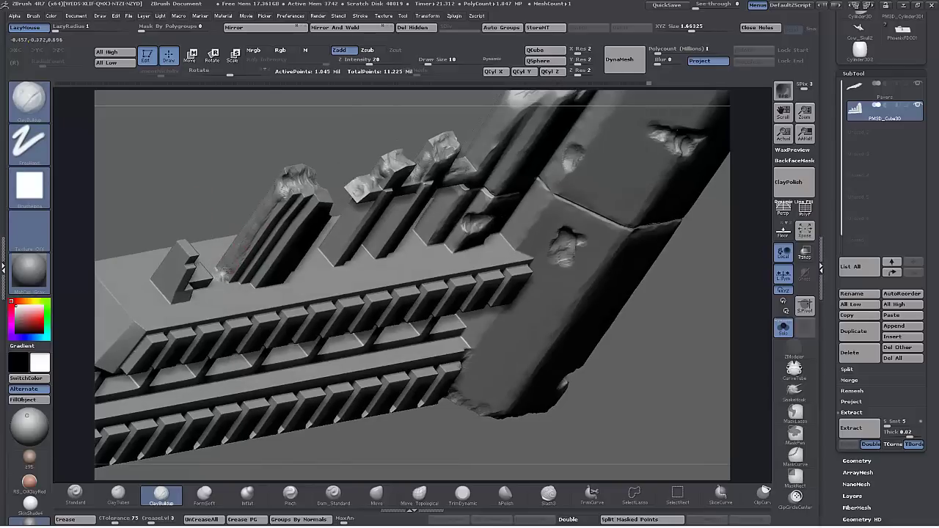
{"action": "left_click_drag", "start_coordinate": [271, 209], "coordinate": [241, 250]}
{"action": "left_click_drag", "start_coordinate": [233, 192], "coordinate": [198, 195]}
Carve gouges into the faces and edges of the tall wall fragment and the two posts using ClayBuildup.
{"action": "mouse_move", "coordinate": [301, 194]}
{"action": "left_mouse_down"}
{"action": "mouse_move", "coordinate": [290, 185]}
{"action": "mouse_move", "coordinate": [302, 190]}
{"action": "mouse_move", "coordinate": [291, 196]}
{"action": "left_mouse_up"}
{"action": "left_click_drag", "start_coordinate": [284, 238], "coordinate": [287, 242]}
{"action": "left_click_drag", "start_coordinate": [206, 178], "coordinate": [228, 198]}
{"action": "left_click_drag", "start_coordinate": [331, 276], "coordinate": [329, 296]}
{"action": "mouse_move", "coordinate": [323, 246]}
{"action": "left_mouse_down", "text": "alt"}
{"action": "mouse_move", "coordinate": [316, 266]}
{"action": "mouse_move", "coordinate": [320, 248]}
{"action": "left_mouse_up", "text": "alt"}
{"action": "left_click_drag", "start_coordinate": [388, 229], "coordinate": [417, 210]}
{"action": "left_click_drag", "start_coordinate": [432, 271], "coordinate": [427, 239], "text": "alt"}
{"action": "left_click_drag", "start_coordinate": [465, 251], "coordinate": [442, 258]}
{"action": "mouse_move", "coordinate": [439, 261]}
{"action": "left_mouse_down", "text": "alt"}
{"action": "mouse_move", "coordinate": [445, 277]}
{"action": "mouse_move", "coordinate": [446, 257]}
{"action": "mouse_move", "coordinate": [489, 249]}
{"action": "mouse_move", "coordinate": [490, 231]}
{"action": "left_mouse_up", "text": "alt"}
Roughen the small L-shaped wall remnant and build up debris around its base using ClayBuildup at draw size 10.
{"action": "mouse_move", "coordinate": [216, 191]}
{"action": "left_mouse_down", "text": "alt"}
{"action": "mouse_move", "coordinate": [316, 155]}
{"action": "mouse_move", "coordinate": [318, 189]}
{"action": "mouse_move", "coordinate": [319, 176]}
{"action": "left_mouse_up", "text": "alt"}
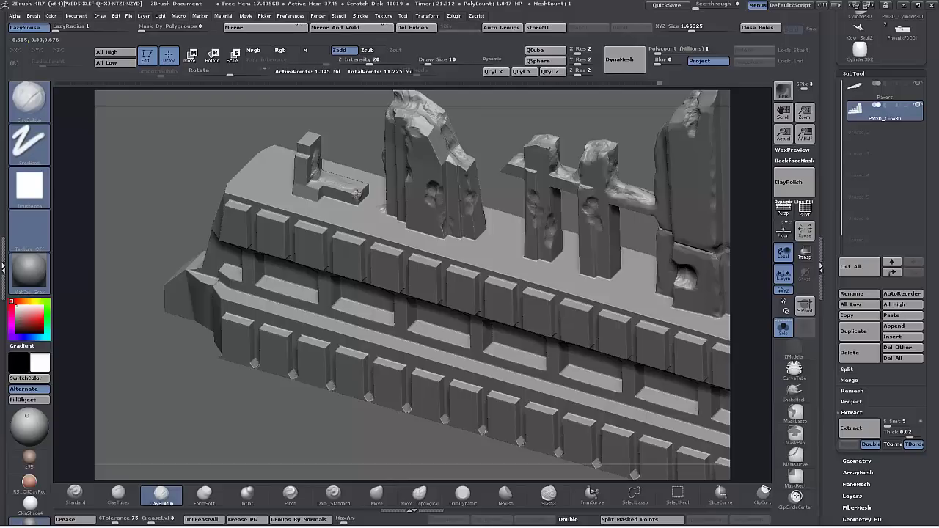
{"action": "left_click_drag", "start_coordinate": [359, 184], "coordinate": [314, 192]}
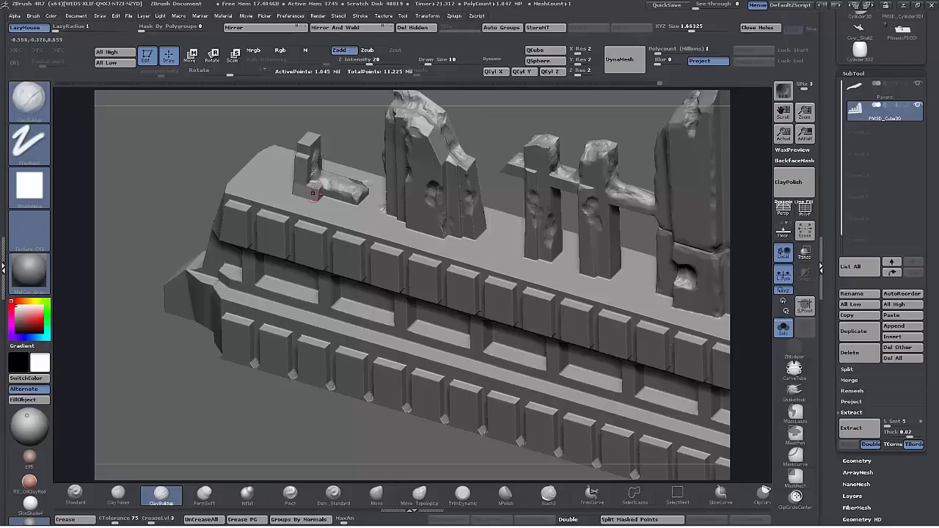
{"action": "mouse_move", "coordinate": [180, 173]}
{"action": "left_mouse_down"}
{"action": "mouse_move", "coordinate": [173, 203]}
{"action": "mouse_move", "coordinate": [190, 193]}
{"action": "mouse_move", "coordinate": [155, 248]}
{"action": "mouse_move", "coordinate": [143, 178]}
{"action": "mouse_move", "coordinate": [156, 213]}
{"action": "left_mouse_up"}
{"action": "left_click_drag", "start_coordinate": [328, 191], "coordinate": [350, 203]}
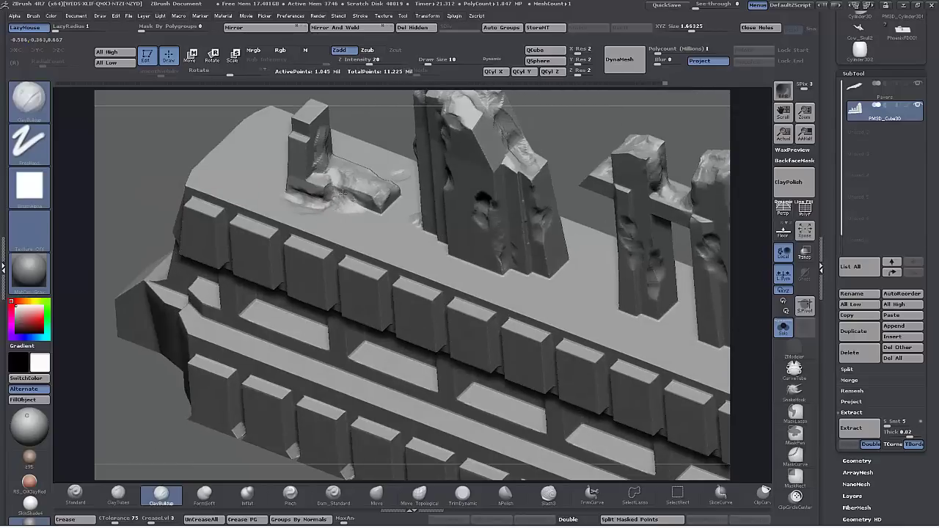
{"action": "left_click_drag", "start_coordinate": [292, 187], "coordinate": [297, 151]}
{"action": "left_click_drag", "start_coordinate": [193, 142], "coordinate": [226, 234], "text": "alt"}
{"action": "mouse_move", "coordinate": [341, 203]}
{"action": "left_mouse_down"}
{"action": "mouse_move", "coordinate": [339, 227]}
{"action": "mouse_move", "coordinate": [351, 208]}
{"action": "mouse_move", "coordinate": [343, 205]}
{"action": "mouse_move", "coordinate": [347, 216]}
{"action": "left_mouse_up"}
Trim the edges and top of the small L-shaped wall remnant using TrimDynamic at draw size 6.
{"action": "left_click", "coordinate": [463, 496]}
{"action": "left_click_drag", "start_coordinate": [260, 194], "coordinate": [272, 182]}
{"action": "mouse_move", "coordinate": [335, 231]}
{"action": "left_mouse_down"}
{"action": "mouse_move", "coordinate": [338, 238]}
{"action": "mouse_move", "coordinate": [337, 214]}
{"action": "left_mouse_up"}
{"action": "left_click_drag", "start_coordinate": [242, 172], "coordinate": [297, 182]}
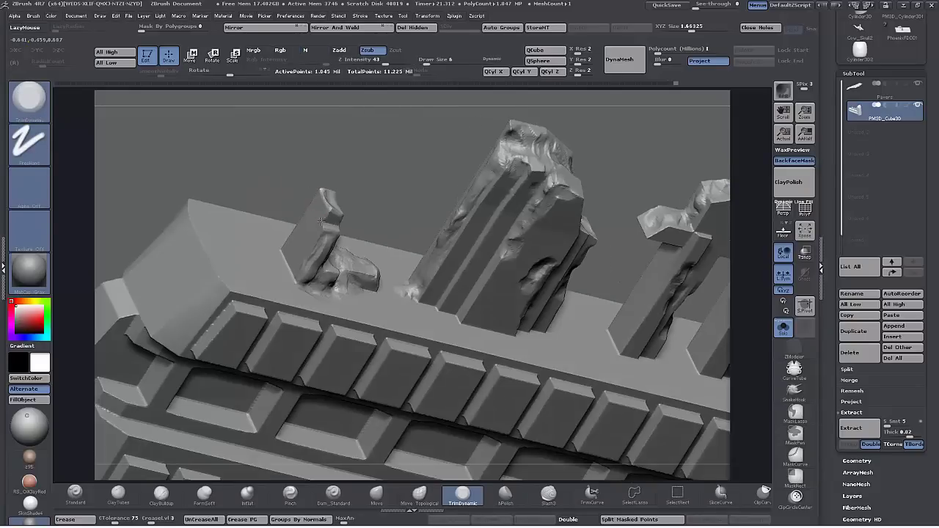
Wear down the tall wall fragment's base and vertical ridges using TrimDynamic, reducing the draw size to 4, with Smooth.
{"action": "mouse_move", "coordinate": [440, 185]}
{"action": "left_mouse_down"}
{"action": "mouse_move", "coordinate": [308, 174]}
{"action": "mouse_move", "coordinate": [332, 184]}
{"action": "left_mouse_up"}
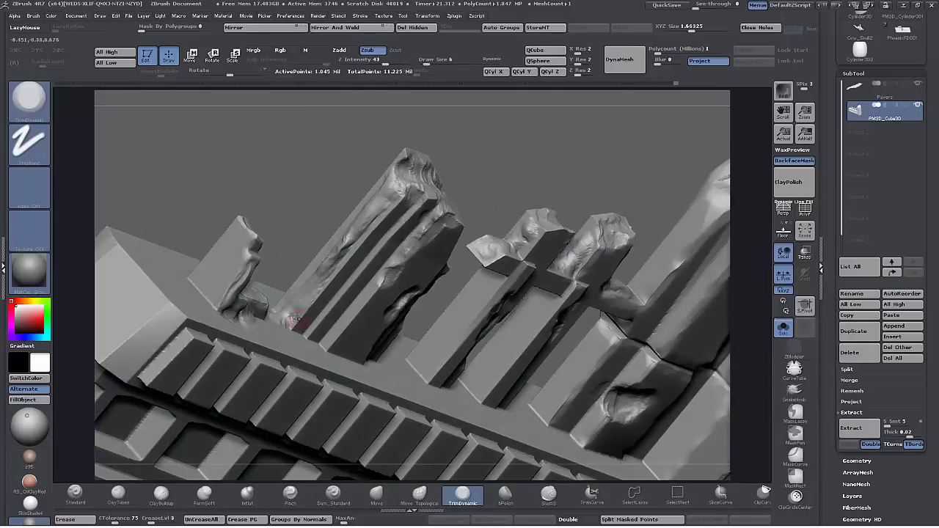
{"action": "left_click_drag", "start_coordinate": [289, 316], "coordinate": [292, 321]}
{"action": "mouse_move", "coordinate": [385, 219]}
{"action": "left_mouse_down", "text": "shift"}
{"action": "mouse_move", "coordinate": [388, 212]}
{"action": "mouse_move", "coordinate": [362, 239]}
{"action": "mouse_move", "coordinate": [372, 234]}
{"action": "left_mouse_up", "text": "shift"}
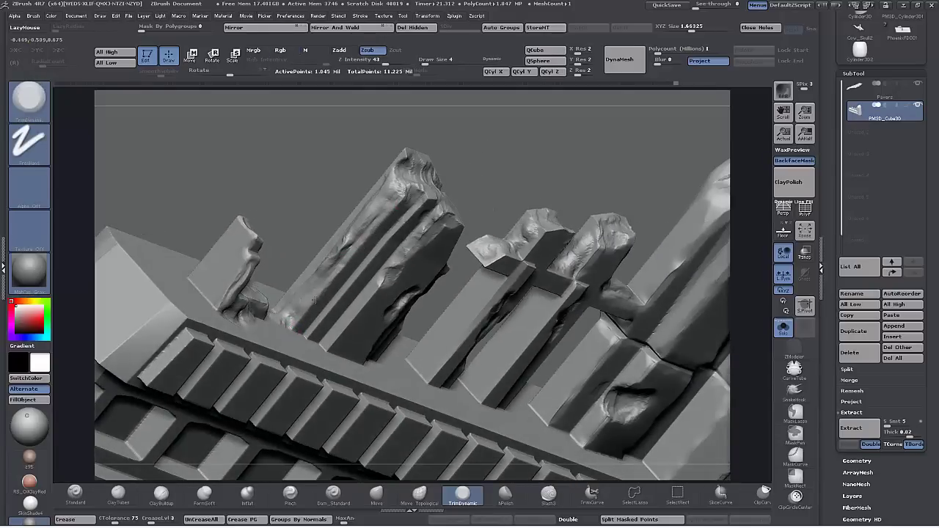
{"action": "left_click_drag", "start_coordinate": [306, 174], "coordinate": [269, 181]}
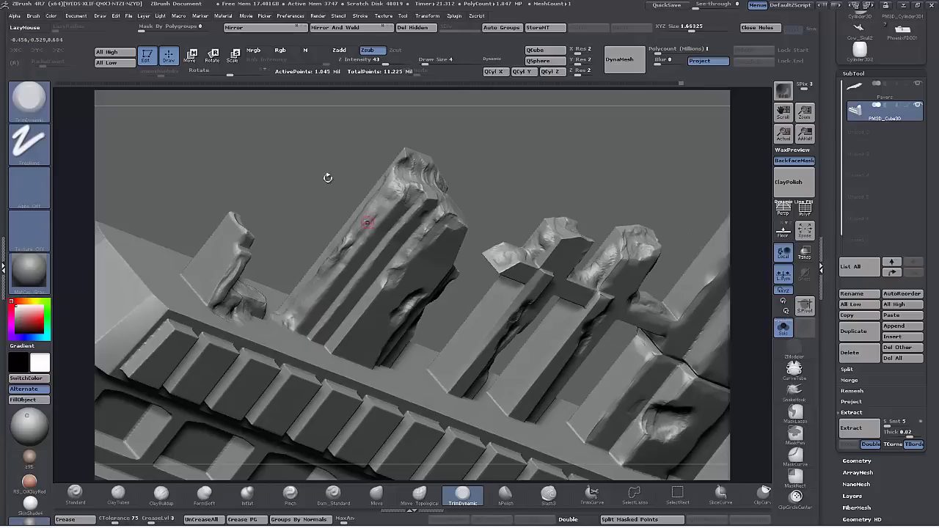
{"action": "mouse_move", "coordinate": [328, 177]}
{"action": "left_mouse_down"}
{"action": "mouse_move", "coordinate": [304, 191]}
{"action": "mouse_move", "coordinate": [346, 207]}
{"action": "left_mouse_up"}
{"action": "left_click_drag", "start_coordinate": [396, 305], "coordinate": [382, 322], "text": "shift"}
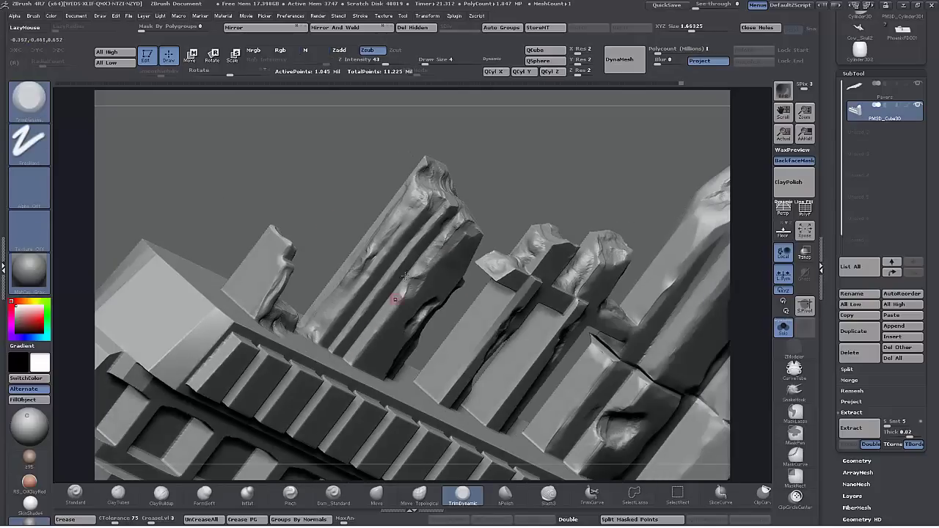
Set the Smooth brush's Z intensity to 31 and soften the gouges on the tall wall fragment's face.
{"action": "left_click", "coordinate": [376, 62], "text": "shift"}
{"action": "mouse_move", "coordinate": [335, 140]}
{"action": "left_mouse_down"}
{"action": "mouse_move", "coordinate": [283, 130]}
{"action": "mouse_move", "coordinate": [308, 147]}
{"action": "left_mouse_up"}
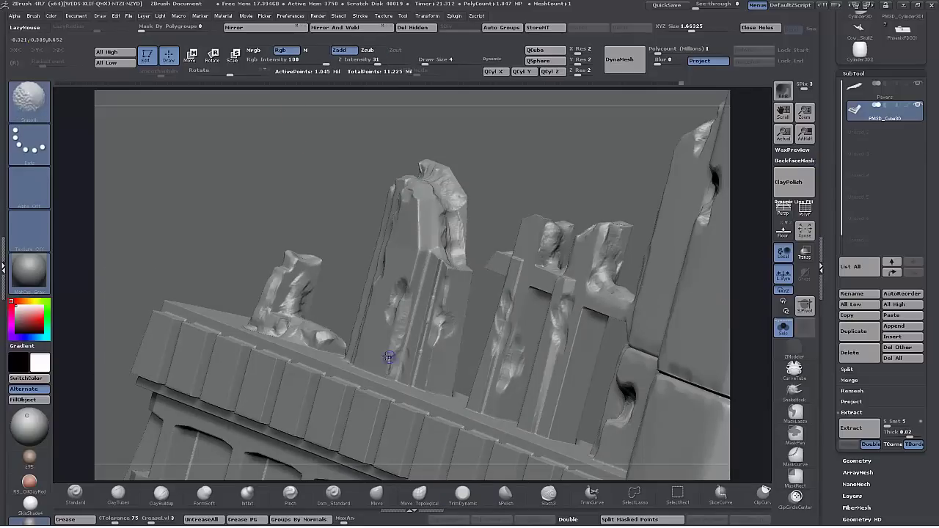
{"action": "left_click_drag", "start_coordinate": [389, 362], "coordinate": [386, 376]}
Soften the edges and gouges of the two posts and their crossbar using Smooth and TrimDynamic at draw size 6.
{"action": "left_click_drag", "start_coordinate": [580, 326], "coordinate": [554, 414], "text": "shift"}
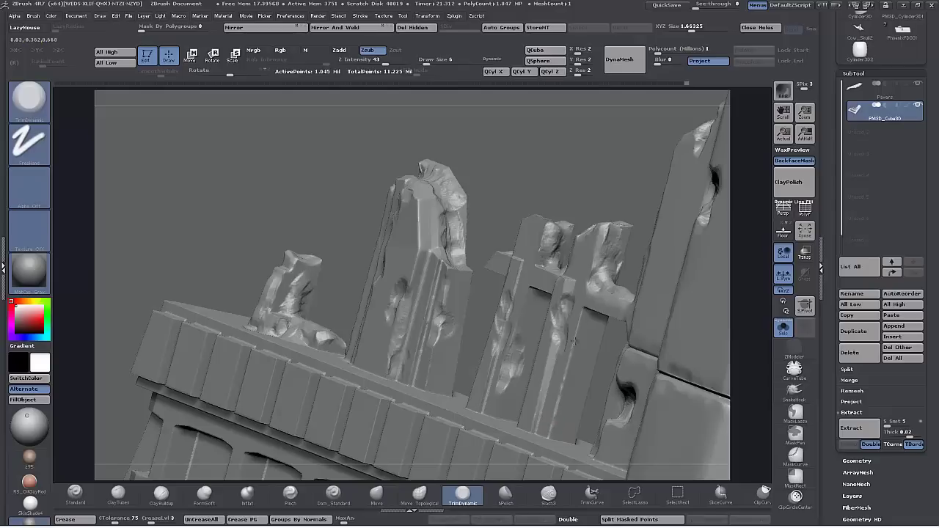
{"action": "left_click_drag", "start_coordinate": [575, 184], "coordinate": [563, 336]}
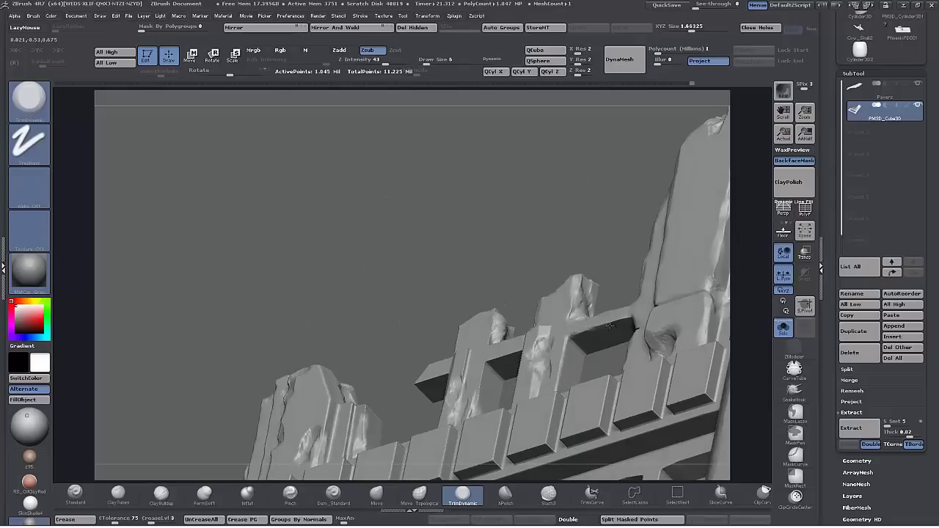
{"action": "left_click_drag", "start_coordinate": [503, 176], "coordinate": [517, 273]}
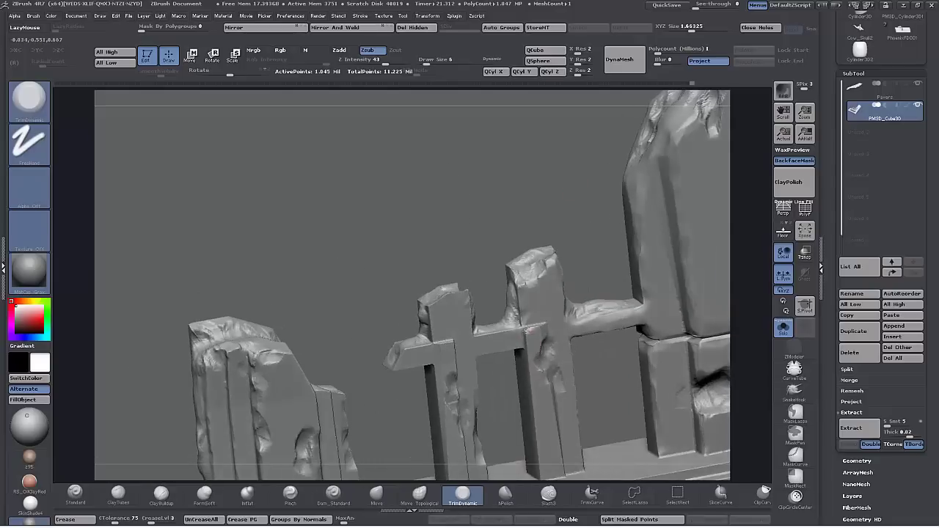
{"action": "mouse_move", "coordinate": [386, 248]}
{"action": "left_mouse_down", "text": "alt"}
{"action": "mouse_move", "coordinate": [384, 163]}
{"action": "mouse_move", "coordinate": [424, 173]}
{"action": "mouse_move", "coordinate": [282, 170]}
{"action": "left_mouse_up", "text": "alt"}
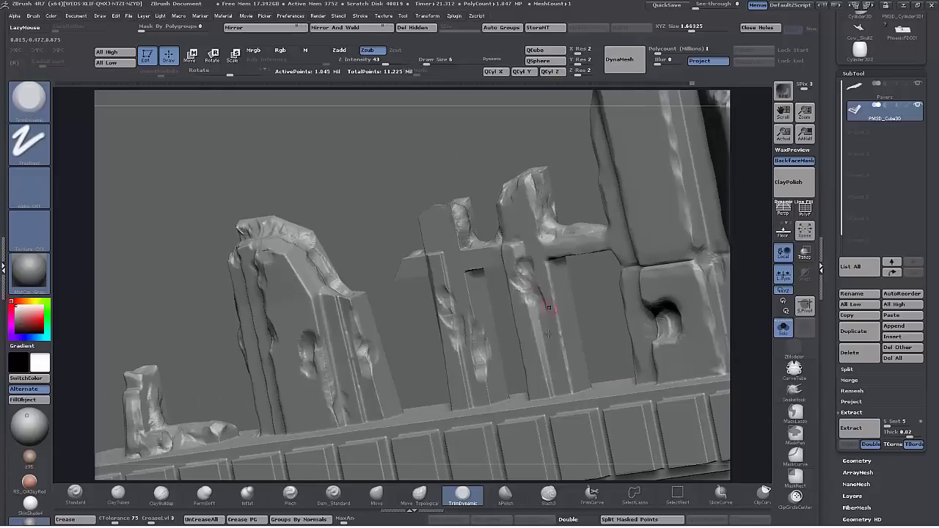
{"action": "left_click_drag", "start_coordinate": [532, 312], "coordinate": [538, 344]}
{"action": "left_click_drag", "start_coordinate": [458, 228], "coordinate": [466, 245]}
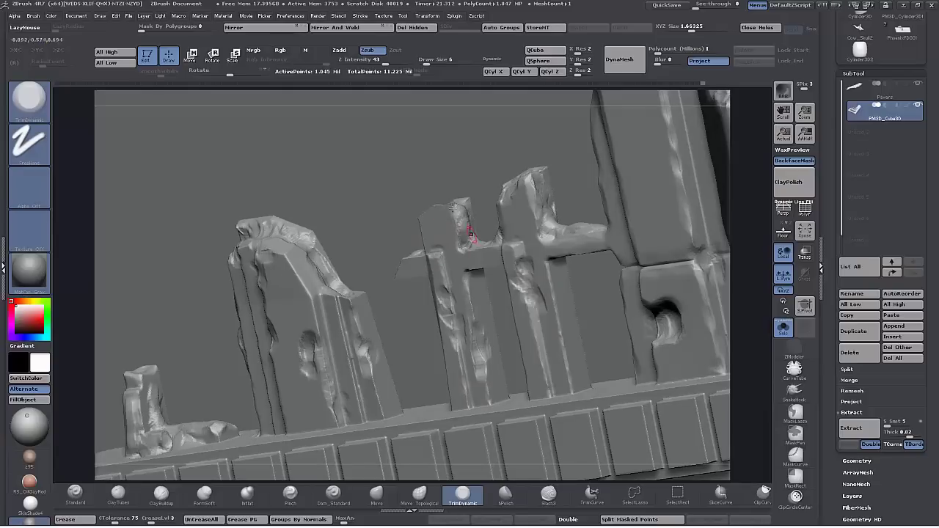
Refine the broken tops of the posts, crossbar end and tall wall fragment using TrimDynamic at draw size 6 with Smooth.
{"action": "mouse_move", "coordinate": [437, 189]}
{"action": "left_mouse_down"}
{"action": "mouse_move", "coordinate": [473, 254]}
{"action": "mouse_move", "coordinate": [432, 220]}
{"action": "mouse_move", "coordinate": [462, 208]}
{"action": "left_mouse_up"}
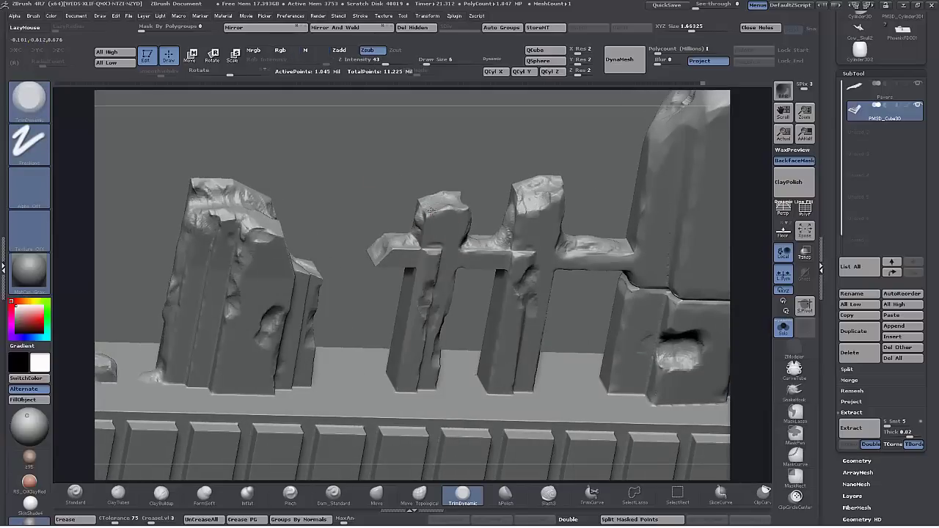
{"action": "left_click_drag", "start_coordinate": [341, 173], "coordinate": [411, 180]}
{"action": "left_click_drag", "start_coordinate": [504, 202], "coordinate": [512, 209]}
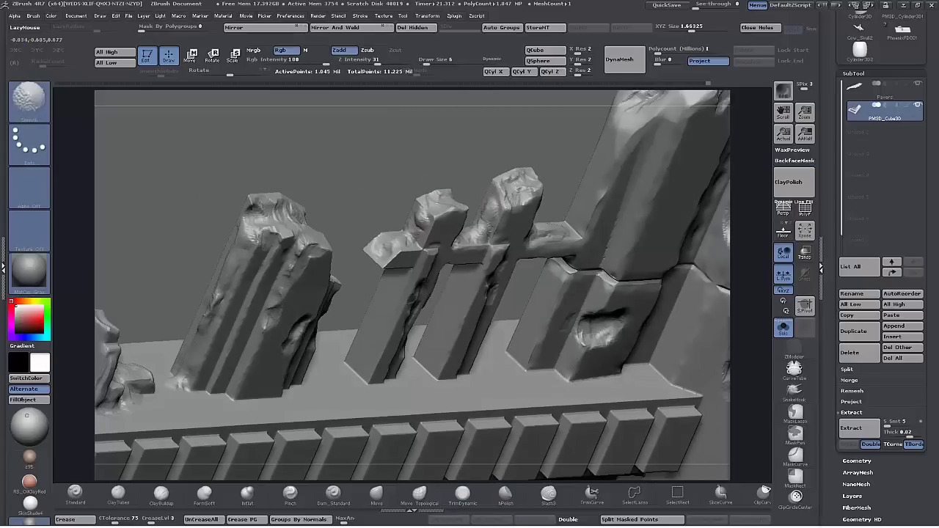
{"action": "left_click_drag", "start_coordinate": [400, 191], "coordinate": [361, 193]}
{"action": "left_click_drag", "start_coordinate": [386, 237], "coordinate": [373, 247], "text": "shift"}
{"action": "left_click_drag", "start_coordinate": [353, 309], "coordinate": [347, 182]}
{"action": "left_click_drag", "start_coordinate": [408, 196], "coordinate": [382, 182], "text": "shift"}
{"action": "left_click_drag", "start_coordinate": [368, 151], "coordinate": [332, 149]}
{"action": "left_click_drag", "start_coordinate": [374, 183], "coordinate": [363, 187], "text": "shift"}
{"action": "mouse_move", "coordinate": [337, 149]}
{"action": "left_mouse_down"}
{"action": "mouse_move", "coordinate": [368, 148]}
{"action": "mouse_move", "coordinate": [364, 213]}
{"action": "mouse_move", "coordinate": [349, 193]}
{"action": "mouse_move", "coordinate": [273, 223]}
{"action": "left_mouse_up"}
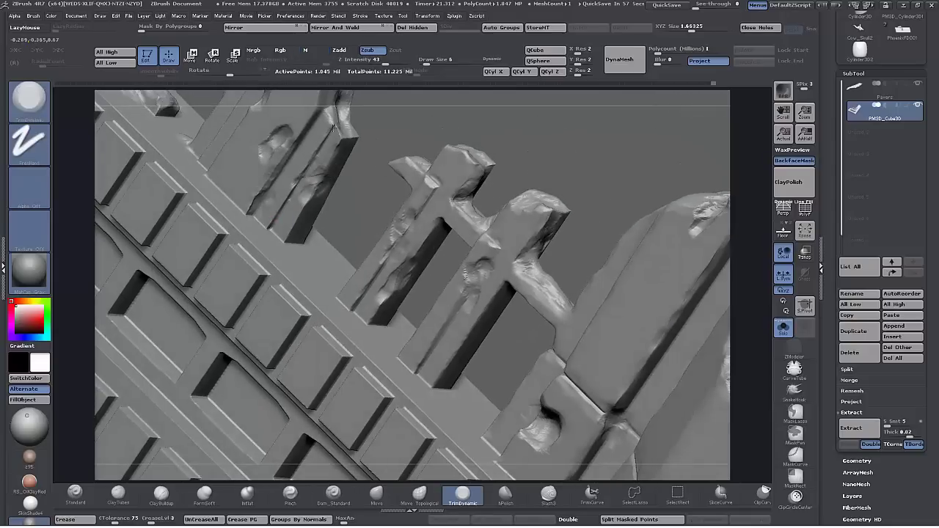
Trim the ridges and outer edges of the tall and small wall fragments with TrimDynamic, softening the tall fragment's broken edge with Smooth.
{"action": "left_click_drag", "start_coordinate": [333, 128], "coordinate": [339, 155]}
{"action": "mouse_move", "coordinate": [355, 191]}
{"action": "left_mouse_down"}
{"action": "mouse_move", "coordinate": [305, 211]}
{"action": "mouse_move", "coordinate": [543, 253]}
{"action": "mouse_move", "coordinate": [540, 209]}
{"action": "mouse_move", "coordinate": [613, 268]}
{"action": "mouse_move", "coordinate": [616, 294]}
{"action": "left_mouse_up"}
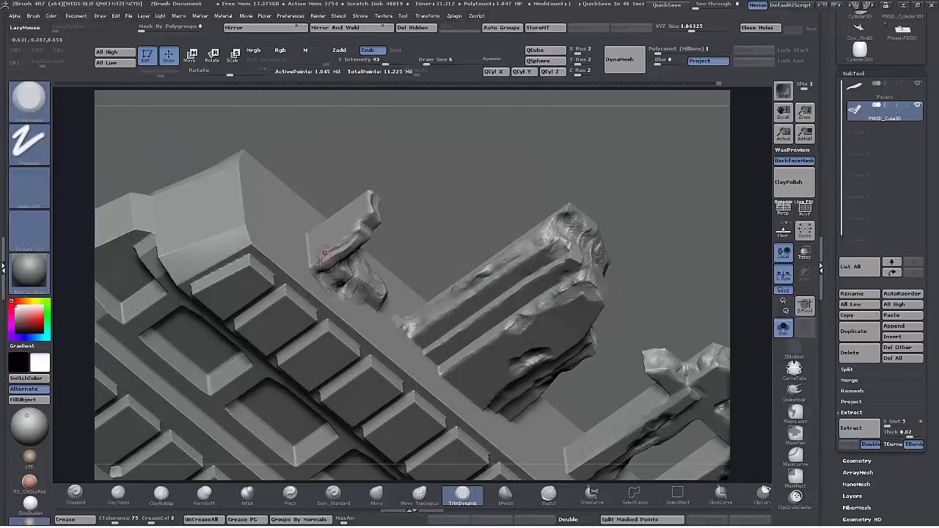
{"action": "left_click_drag", "start_coordinate": [308, 240], "coordinate": [311, 257]}
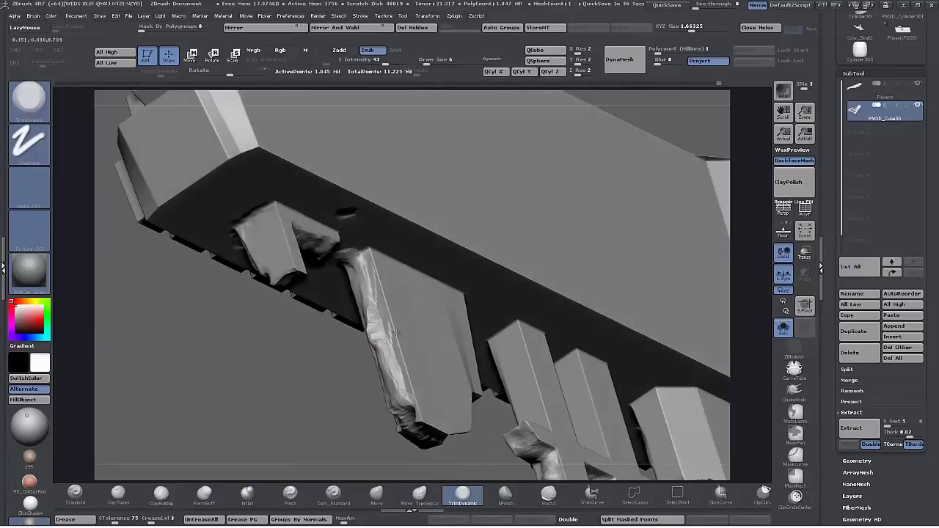
{"action": "mouse_move", "coordinate": [396, 332]}
{"action": "left_mouse_down"}
{"action": "mouse_move", "coordinate": [376, 260]}
{"action": "mouse_move", "coordinate": [388, 373]}
{"action": "mouse_move", "coordinate": [360, 265]}
{"action": "left_mouse_up"}
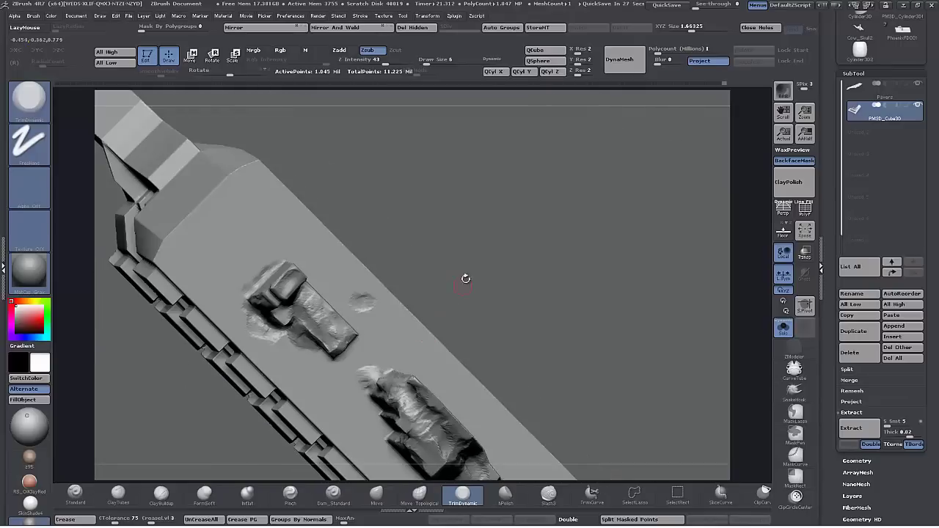
{"action": "left_click_drag", "start_coordinate": [466, 279], "coordinate": [471, 239]}
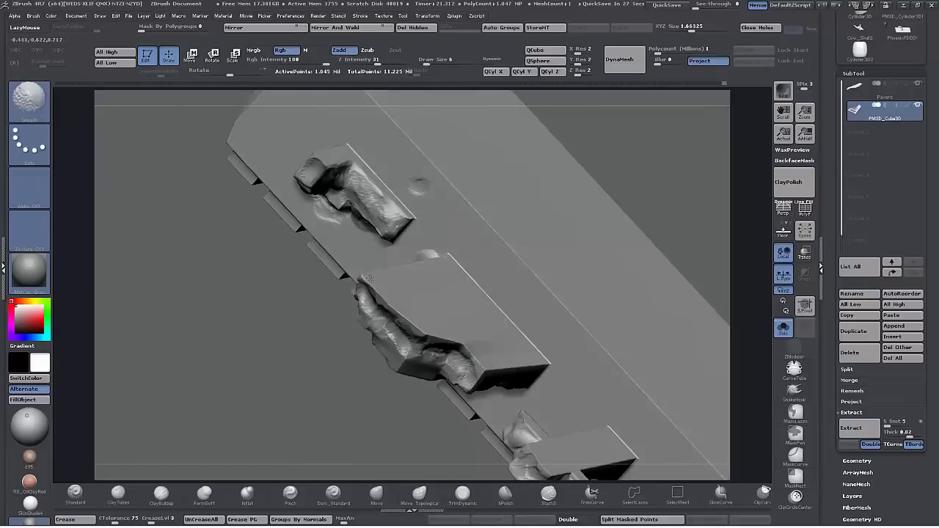
{"action": "left_click_drag", "start_coordinate": [470, 355], "coordinate": [483, 375], "text": "shift"}
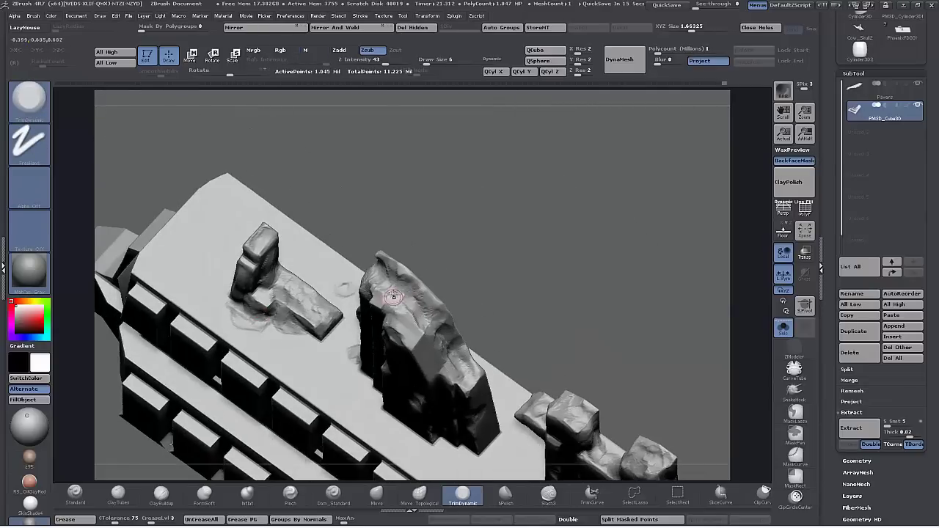
Flatten rough areas on the tall wall fragment's broken top and the first post's top using TrimDynamic at draw size 6.
{"action": "mouse_move", "coordinate": [393, 297]}
{"action": "left_mouse_down"}
{"action": "mouse_move", "coordinate": [400, 293]}
{"action": "mouse_move", "coordinate": [416, 324]}
{"action": "left_mouse_up"}
{"action": "mouse_move", "coordinate": [478, 280]}
{"action": "left_mouse_down"}
{"action": "mouse_move", "coordinate": [505, 207]}
{"action": "mouse_move", "coordinate": [506, 165]}
{"action": "left_mouse_up"}
{"action": "left_click_drag", "start_coordinate": [376, 238], "coordinate": [377, 224]}
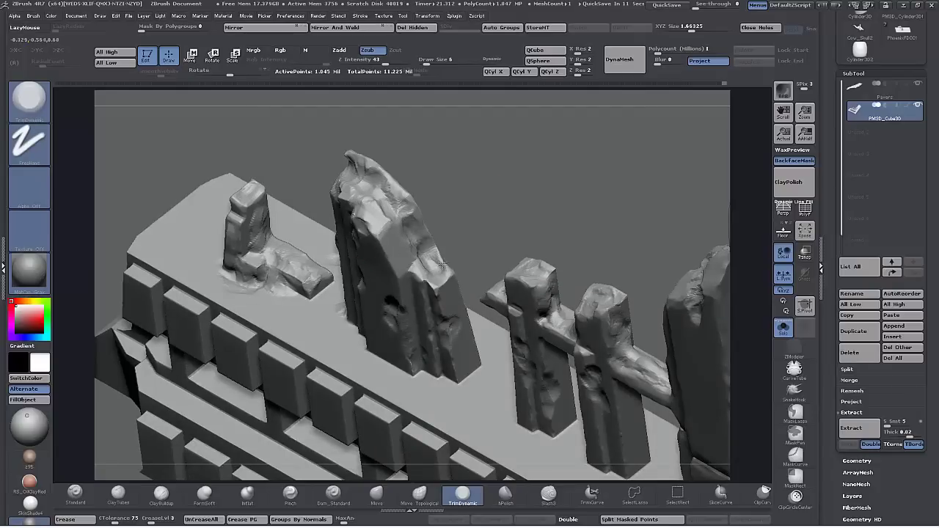
{"action": "left_click_drag", "start_coordinate": [694, 220], "coordinate": [722, 228]}
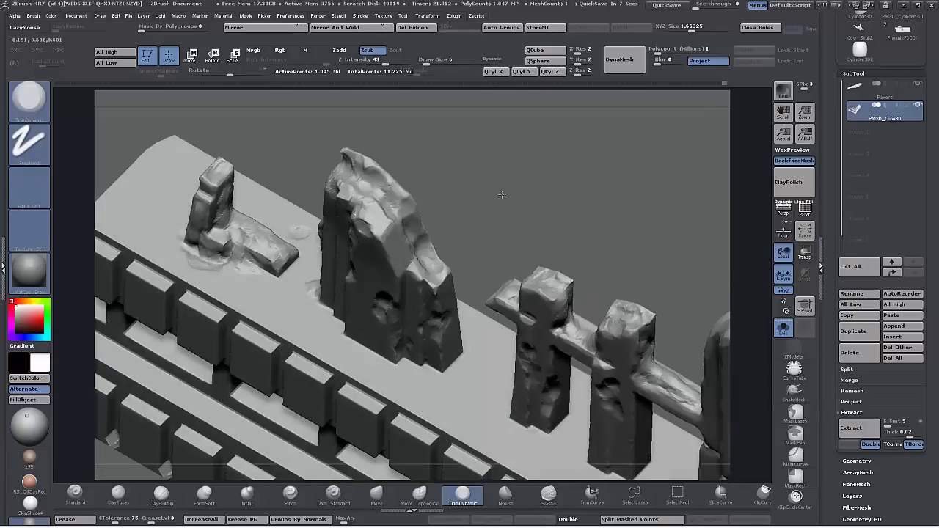
{"action": "mouse_move", "coordinate": [531, 294]}
{"action": "left_mouse_down"}
{"action": "mouse_move", "coordinate": [552, 299]}
{"action": "mouse_move", "coordinate": [565, 287]}
{"action": "left_mouse_up"}
{"action": "left_click_drag", "start_coordinate": [495, 215], "coordinate": [539, 199], "text": "alt"}
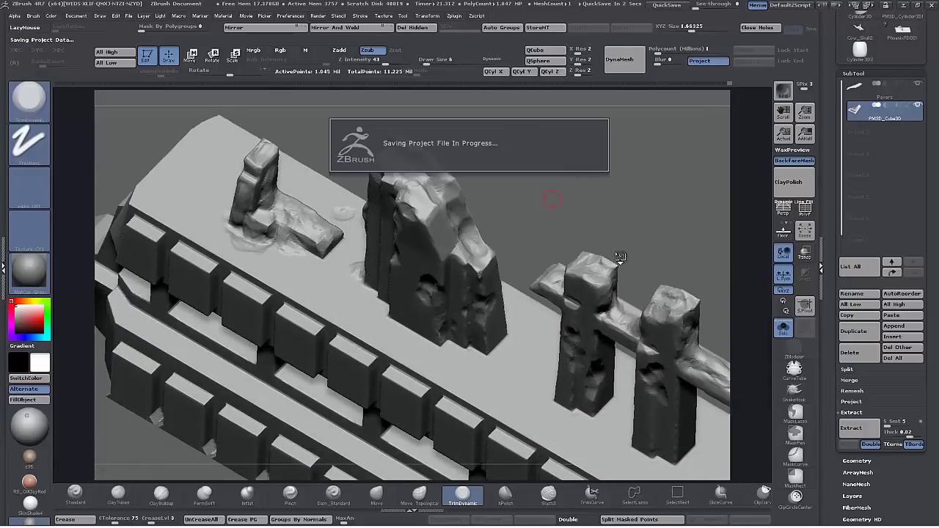
Wear down the small L-shaped wall fragment's base, upright and edges using TrimDynamic at draw size 6.
{"action": "left_click_drag", "start_coordinate": [621, 258], "coordinate": [613, 224]}
{"action": "left_click_drag", "start_coordinate": [316, 254], "coordinate": [322, 275]}
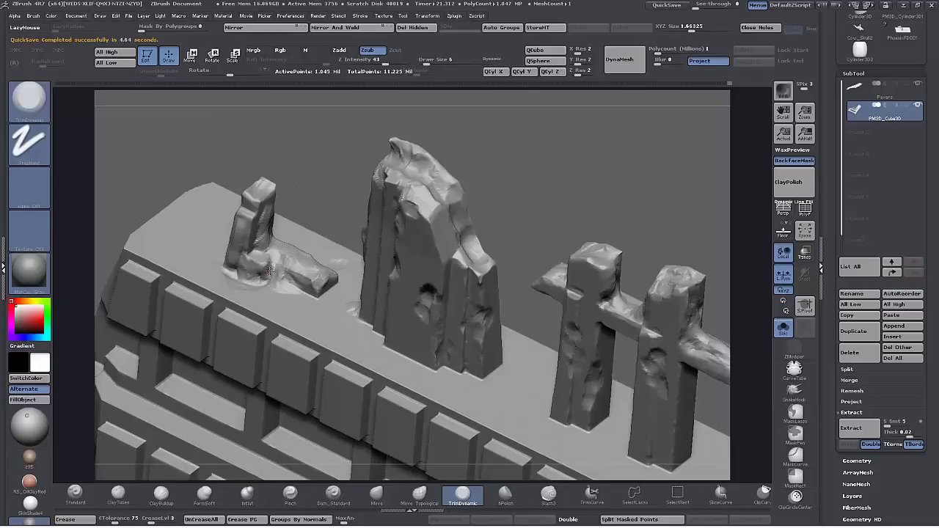
{"action": "right_click_drag", "start_coordinate": [330, 276], "coordinate": [316, 264]}
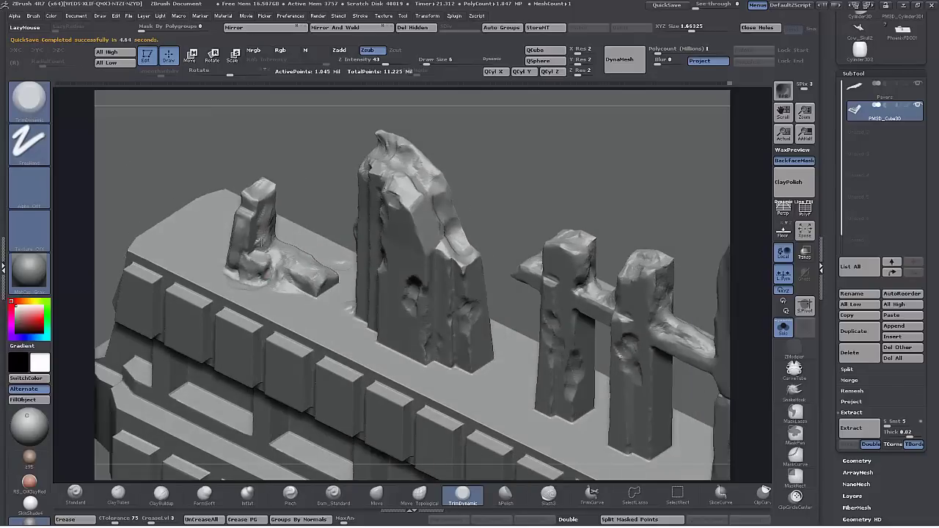
{"action": "right_click_drag", "start_coordinate": [244, 256], "coordinate": [213, 228]}
{"action": "left_click_drag", "start_coordinate": [232, 243], "coordinate": [243, 220]}
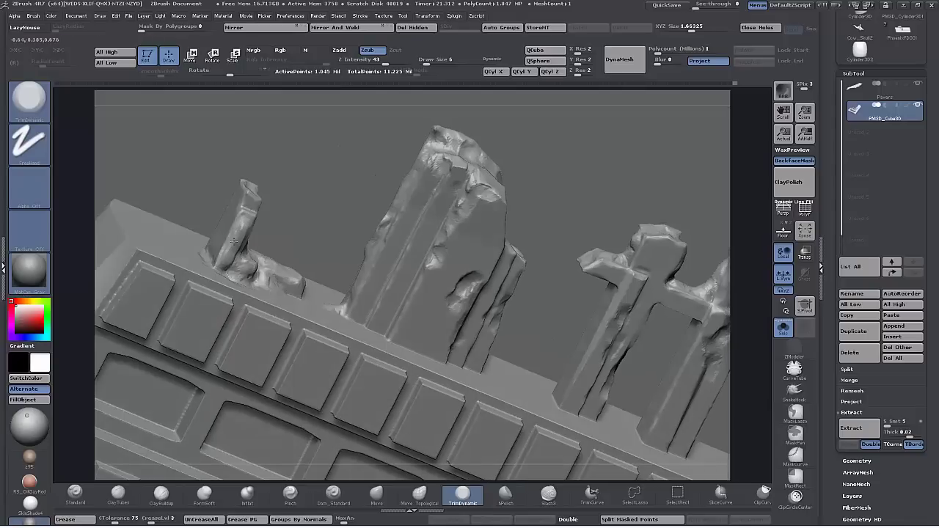
{"action": "right_click_drag", "start_coordinate": [231, 245], "coordinate": [237, 196]}
Refine the tall wall fragment's narrow outer side using Smooth and TrimDynamic at draw size 7.
{"action": "mouse_move", "coordinate": [327, 168]}
{"action": "left_mouse_down"}
{"action": "mouse_move", "coordinate": [311, 141]}
{"action": "mouse_move", "coordinate": [331, 203]}
{"action": "mouse_move", "coordinate": [356, 225]}
{"action": "mouse_move", "coordinate": [347, 185]}
{"action": "left_mouse_up"}
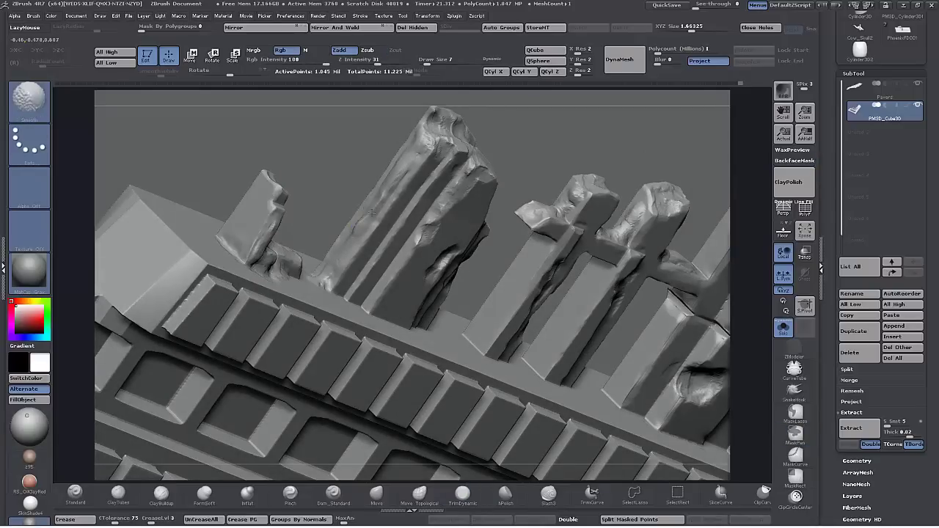
{"action": "left_click_drag", "start_coordinate": [321, 161], "coordinate": [379, 200]}
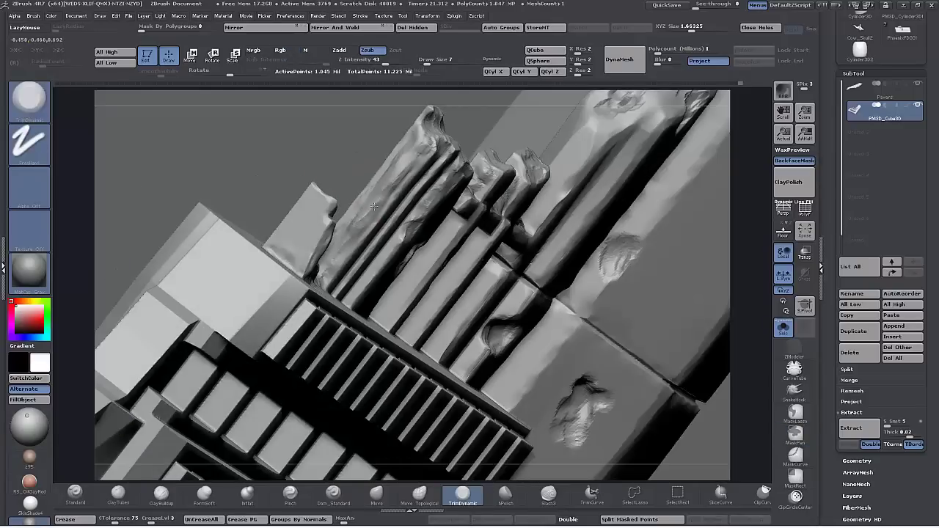
{"action": "mouse_move", "coordinate": [347, 159]}
{"action": "left_mouse_down", "text": "alt"}
{"action": "mouse_move", "coordinate": [232, 143]}
{"action": "mouse_move", "coordinate": [287, 46]}
{"action": "left_mouse_up", "text": "alt"}
{"action": "mouse_move", "coordinate": [285, 242]}
{"action": "left_mouse_down"}
{"action": "mouse_move", "coordinate": [260, 350]}
{"action": "mouse_move", "coordinate": [298, 346]}
{"action": "left_mouse_up"}
{"action": "mouse_move", "coordinate": [385, 330]}
{"action": "left_mouse_down", "text": "alt"}
{"action": "mouse_move", "coordinate": [420, 413]}
{"action": "mouse_move", "coordinate": [371, 413]}
{"action": "mouse_move", "coordinate": [260, 246]}
{"action": "left_mouse_up", "text": "alt"}
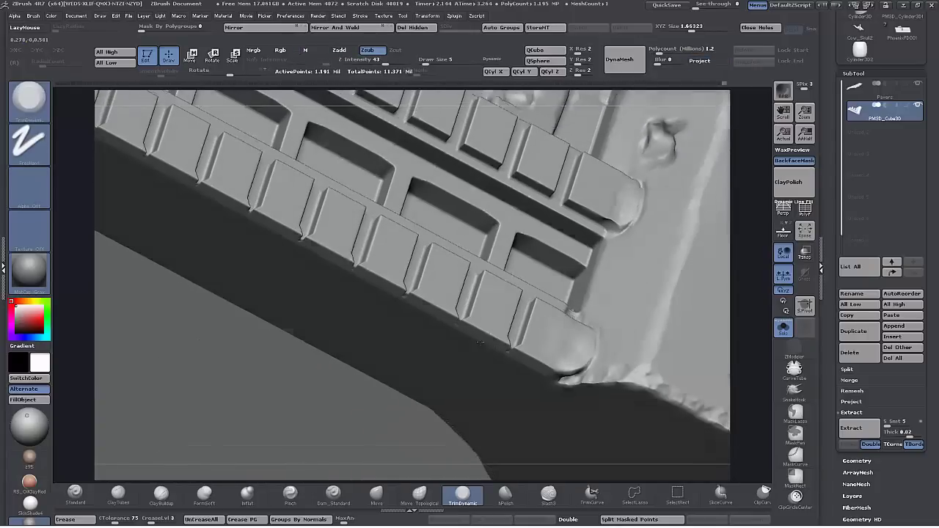
Wear and chip the long horizontal ledges beneath the base wall's recessed panels using TrimDynamic at draw size 7.
{"action": "left_click_drag", "start_coordinate": [336, 438], "coordinate": [291, 238]}
{"action": "left_click_drag", "start_coordinate": [291, 238], "coordinate": [505, 446]}
{"action": "left_click_drag", "start_coordinate": [431, 426], "coordinate": [579, 386]}
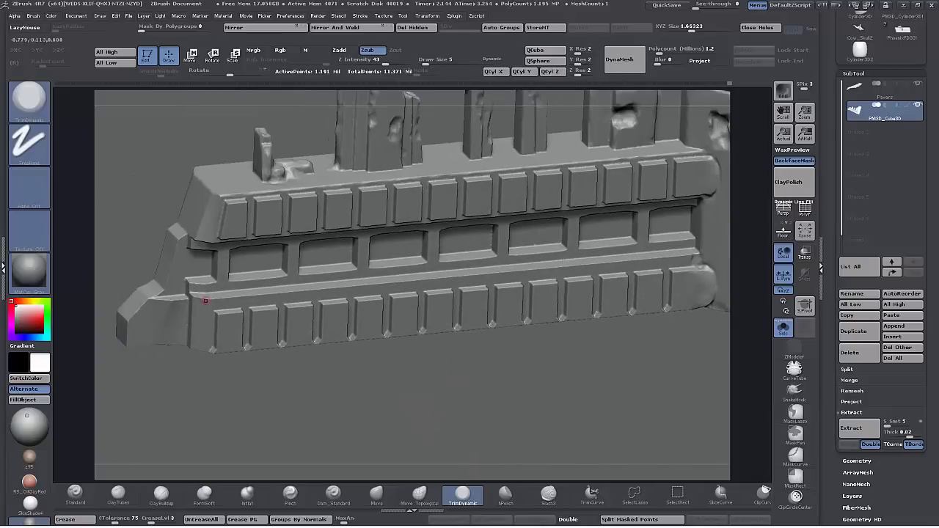
{"action": "left_click_drag", "start_coordinate": [214, 300], "coordinate": [286, 296]}
{"action": "left_click_drag", "start_coordinate": [345, 287], "coordinate": [474, 273]}
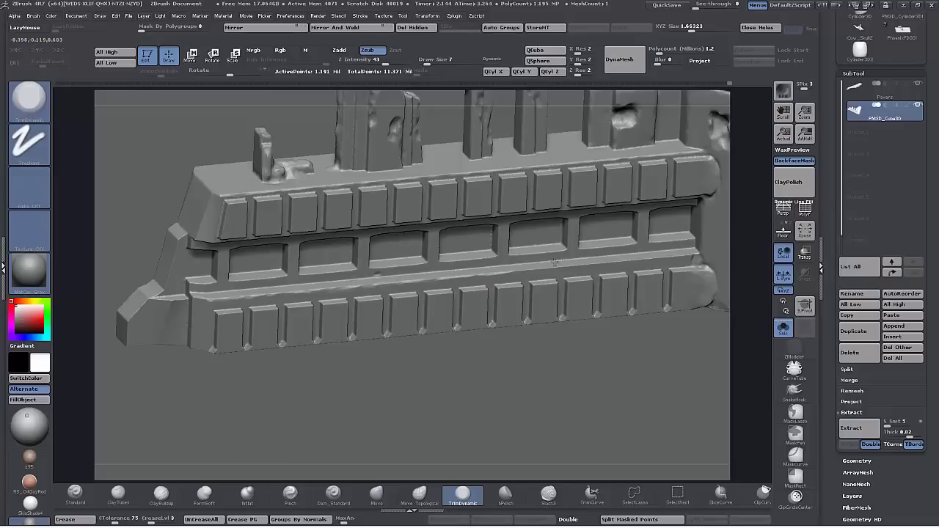
{"action": "left_click_drag", "start_coordinate": [555, 262], "coordinate": [571, 266]}
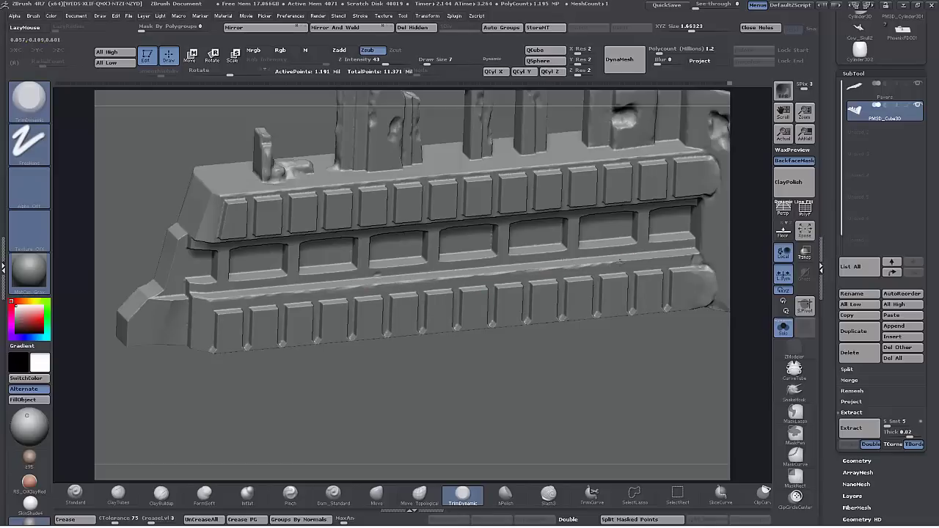
{"action": "mouse_move", "coordinate": [653, 258]}
{"action": "left_mouse_down"}
{"action": "mouse_move", "coordinate": [700, 252]}
{"action": "mouse_move", "coordinate": [693, 239]}
{"action": "left_mouse_up"}
{"action": "mouse_move", "coordinate": [580, 250]}
{"action": "left_mouse_down"}
{"action": "mouse_move", "coordinate": [596, 248]}
{"action": "mouse_move", "coordinate": [565, 249]}
{"action": "left_mouse_up"}
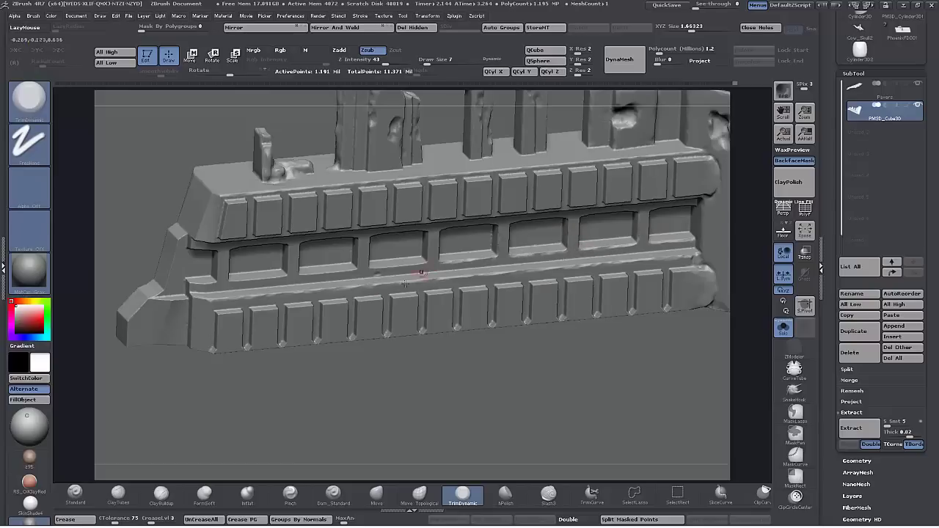
{"action": "left_click_drag", "start_coordinate": [373, 268], "coordinate": [424, 262]}
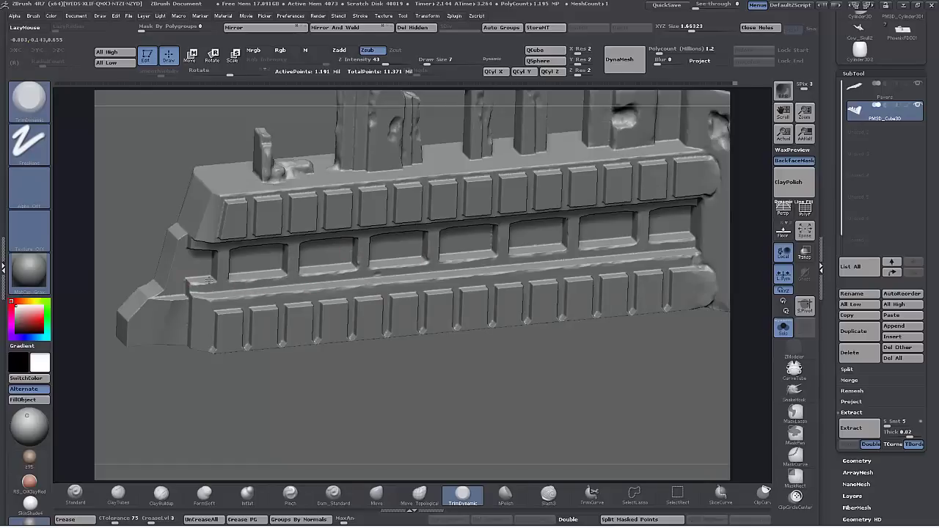
Wear the edges of the base wall's recessed panels and both rows of rectangular blocks using TrimDynamic at draw size 7.
{"action": "left_click_drag", "start_coordinate": [375, 419], "coordinate": [321, 371]}
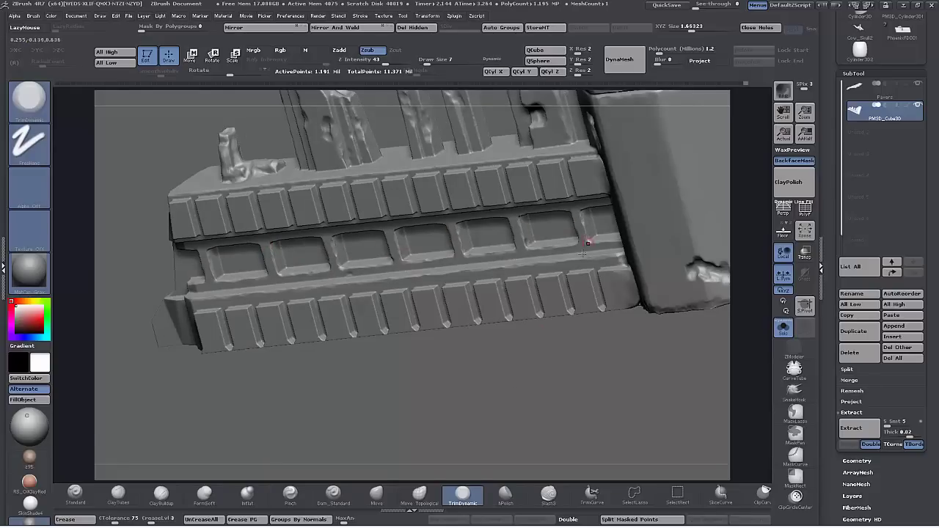
{"action": "right_click_drag", "start_coordinate": [590, 239], "coordinate": [612, 226]}
{"action": "right_click_drag", "start_coordinate": [604, 290], "coordinate": [593, 248]}
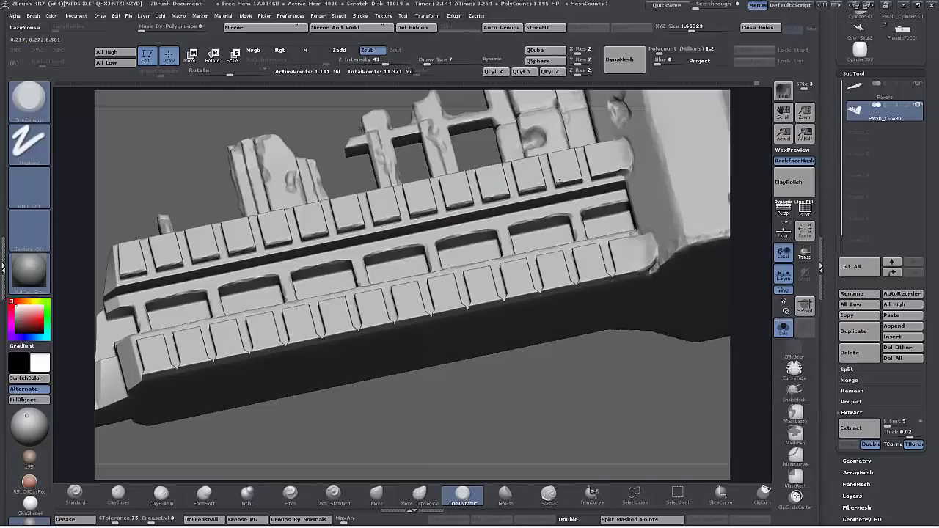
{"action": "left_click_drag", "start_coordinate": [508, 399], "coordinate": [477, 442]}
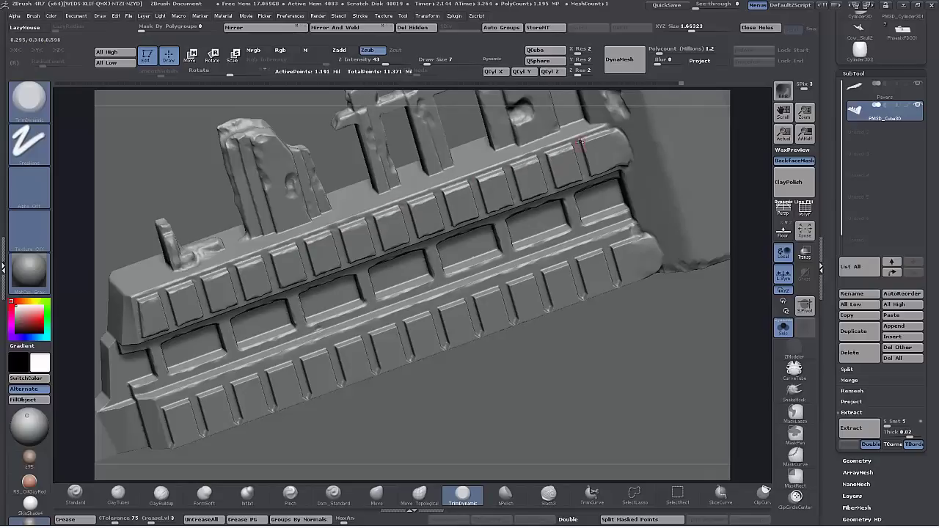
{"action": "left_click_drag", "start_coordinate": [634, 241], "coordinate": [620, 246]}
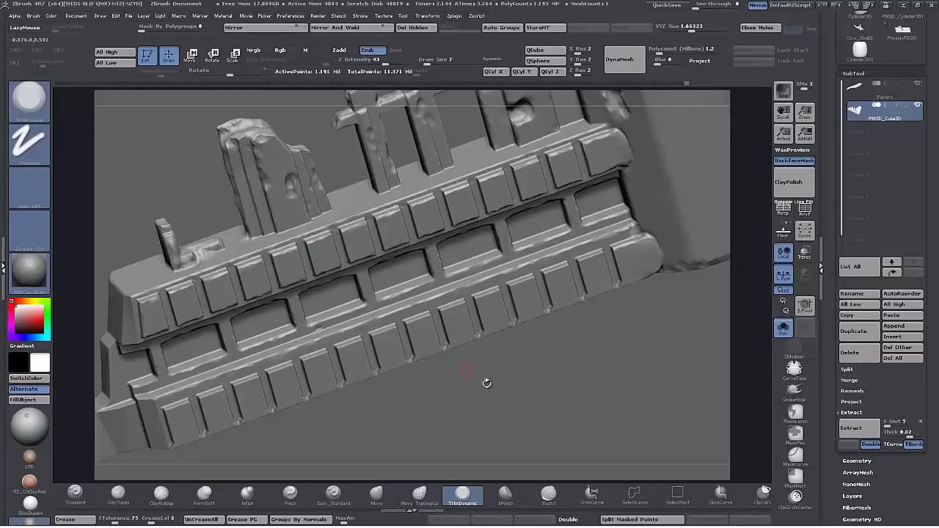
Set up the ClayTubes brush with draw size 7, a solid square alpha and the FreeHand stroke, facing the base wall front-on.
{"action": "left_click_drag", "start_coordinate": [495, 392], "coordinate": [571, 361], "text": "alt"}
{"action": "left_click_drag", "start_coordinate": [458, 383], "coordinate": [493, 381]}
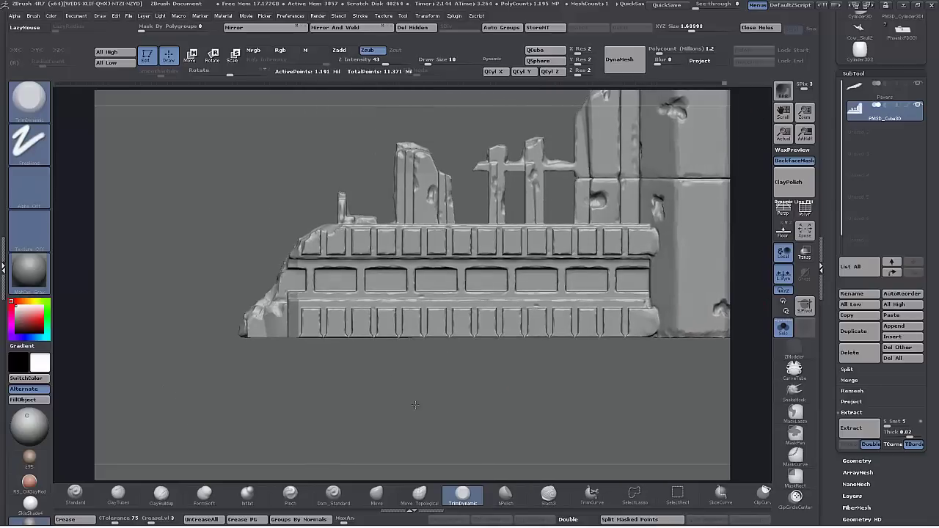
{"action": "mouse_move", "coordinate": [426, 387]}
{"action": "left_mouse_down", "text": "alt"}
{"action": "mouse_move", "coordinate": [441, 414]}
{"action": "mouse_move", "coordinate": [340, 406]}
{"action": "left_mouse_up", "text": "alt"}
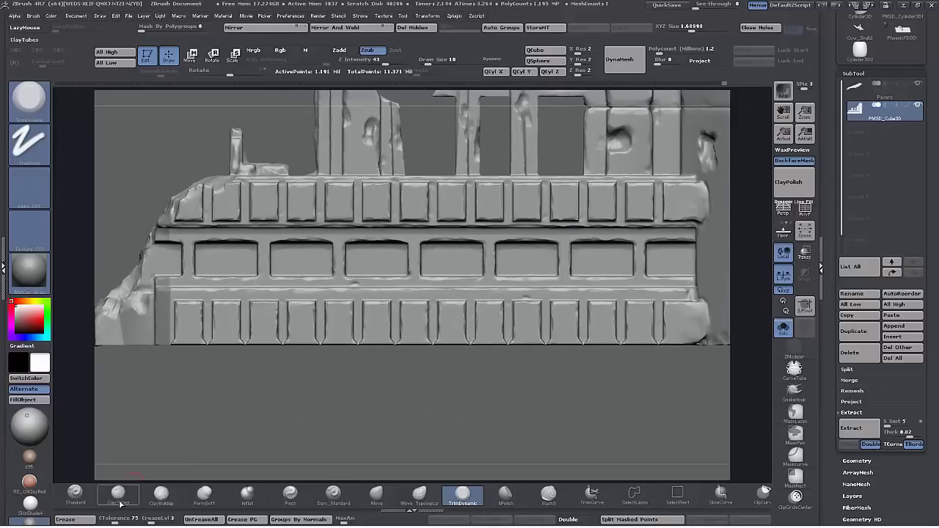
{"action": "left_click", "coordinate": [120, 501]}
{"action": "key", "text": "space"}
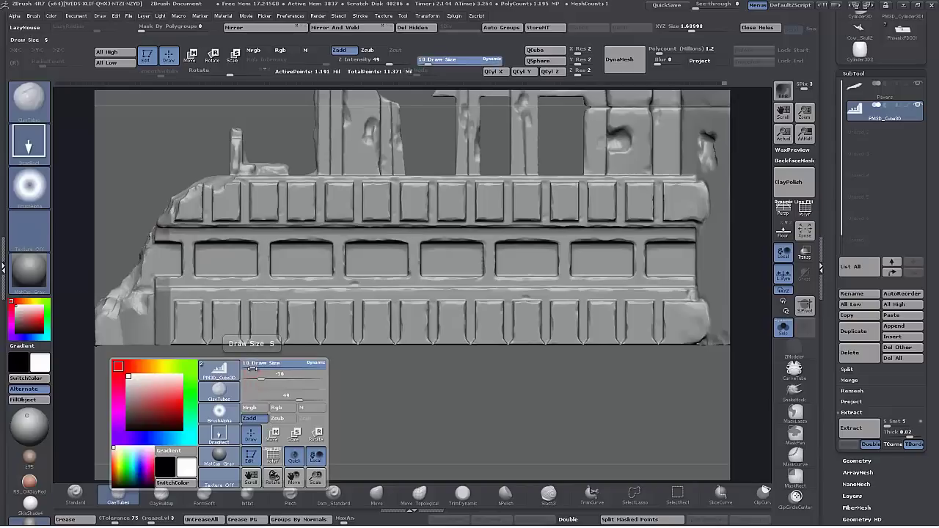
{"action": "left_click", "coordinate": [249, 367]}
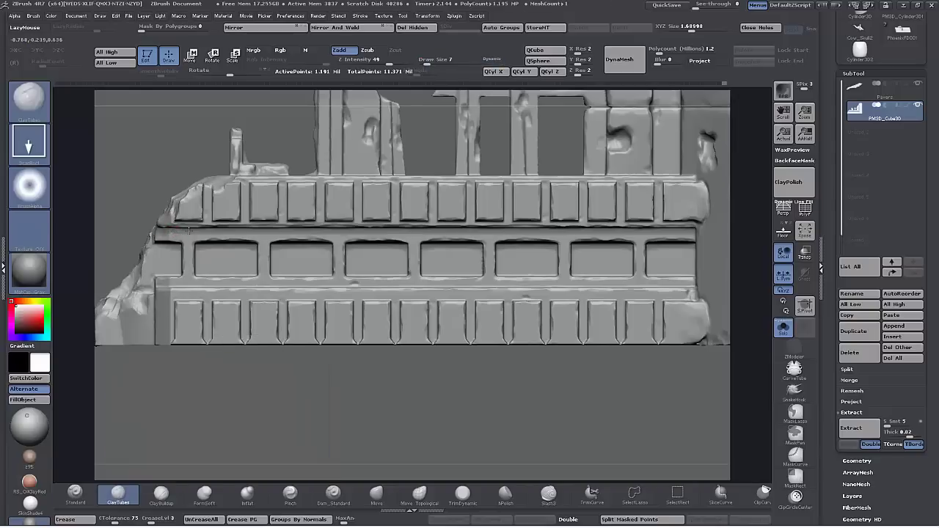
{"action": "left_click", "coordinate": [30, 188]}
{"action": "left_click", "coordinate": [387, 195]}
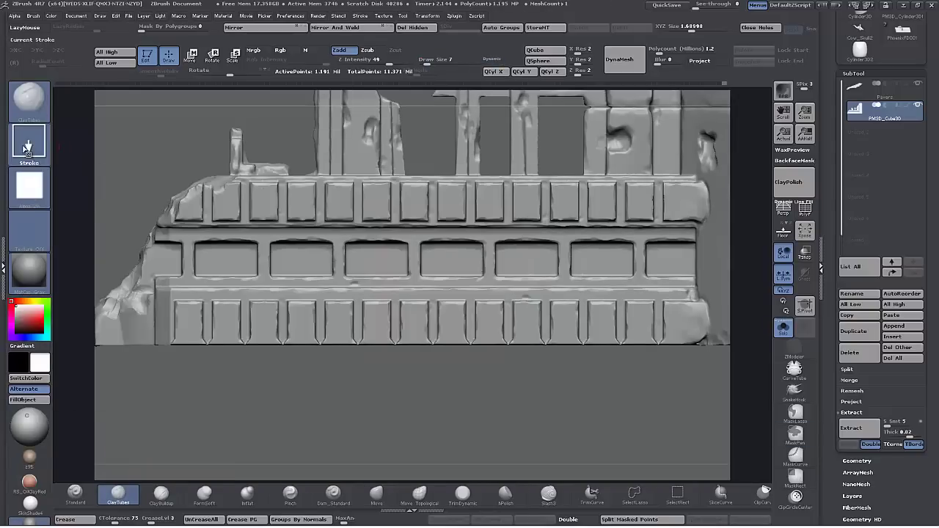
{"action": "left_click", "coordinate": [25, 148]}
{"action": "left_click", "coordinate": [177, 158]}
Build up straight horizontal bands above and below the base wall's recessed panels with ClayTubes, repeating each stroke.
{"action": "left_click_drag", "start_coordinate": [173, 234], "coordinate": [696, 232]}
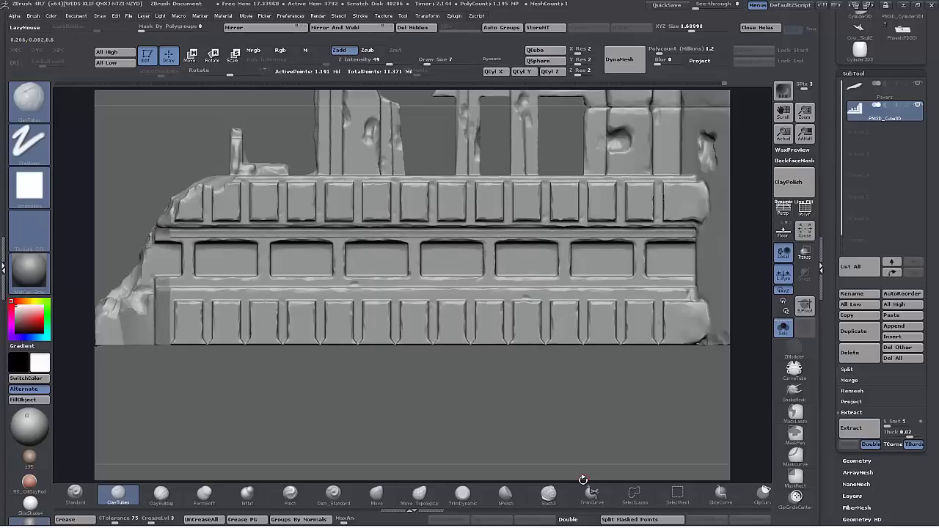
{"action": "key", "text": "1"}
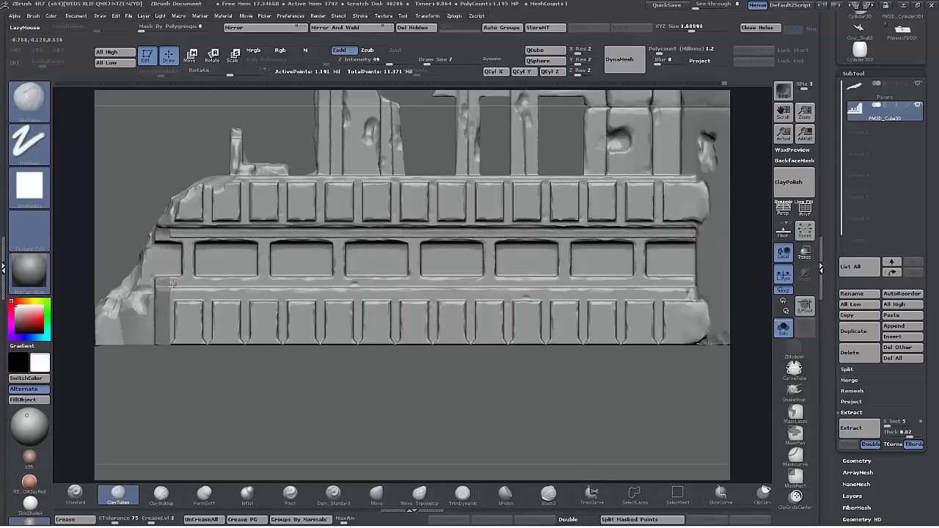
{"action": "left_click_drag", "start_coordinate": [172, 283], "coordinate": [698, 283]}
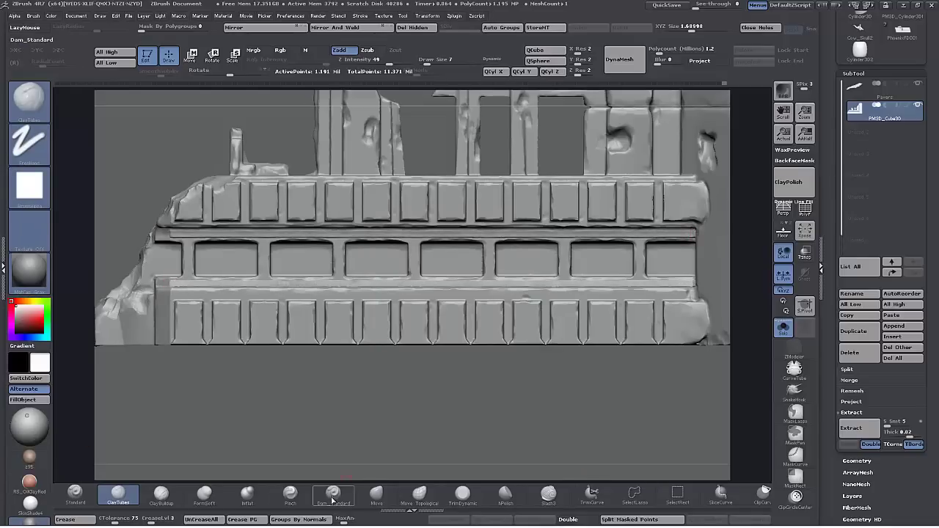
{"action": "key", "text": "1"}
{"action": "mouse_move", "coordinate": [234, 407]}
{"action": "left_mouse_down"}
{"action": "mouse_move", "coordinate": [312, 434]}
{"action": "mouse_move", "coordinate": [262, 433]}
{"action": "mouse_move", "coordinate": [248, 415]}
{"action": "left_mouse_up"}
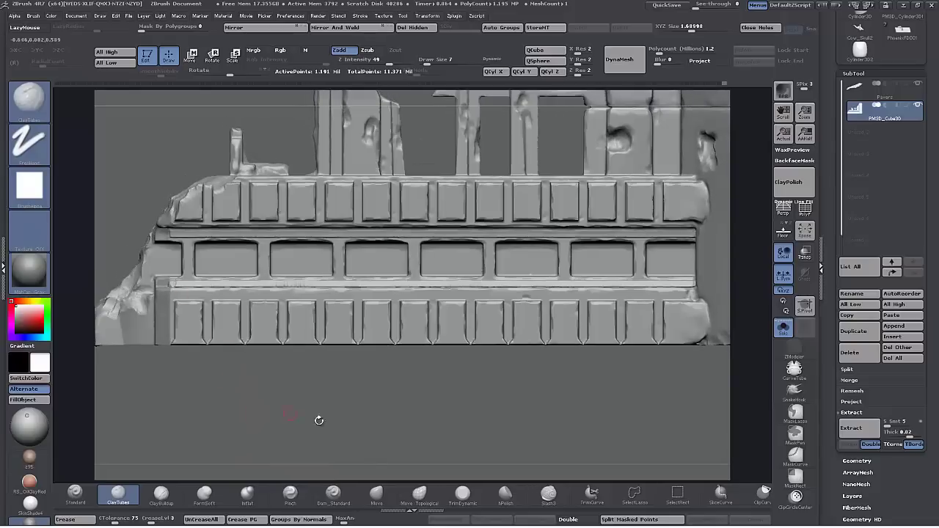
Load the MAHcut Mech A brush from the brush library and set its draw size to 4.
{"action": "left_click", "coordinate": [333, 493]}
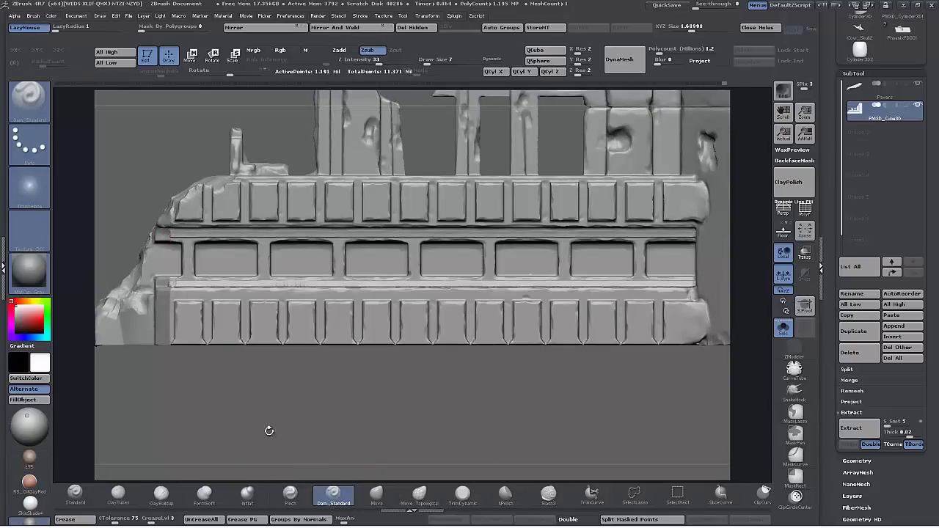
{"action": "key", "text": "comma"}
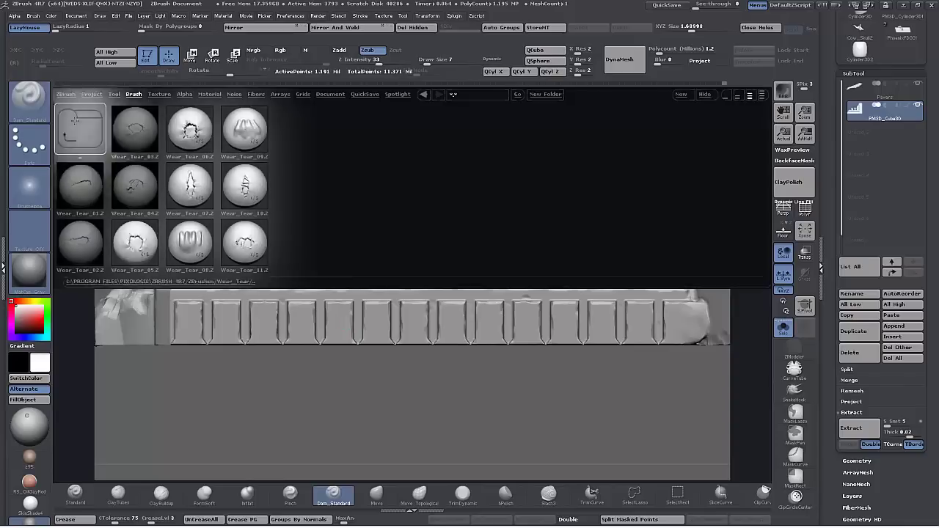
{"action": "double_click", "coordinate": [74, 121]}
{"action": "left_click", "coordinate": [300, 132]}
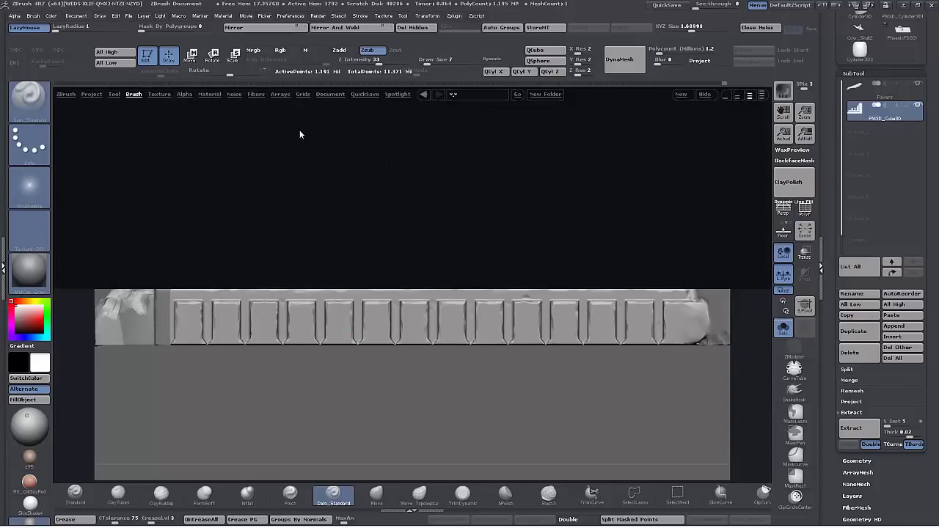
{"action": "double_click", "coordinate": [81, 192]}
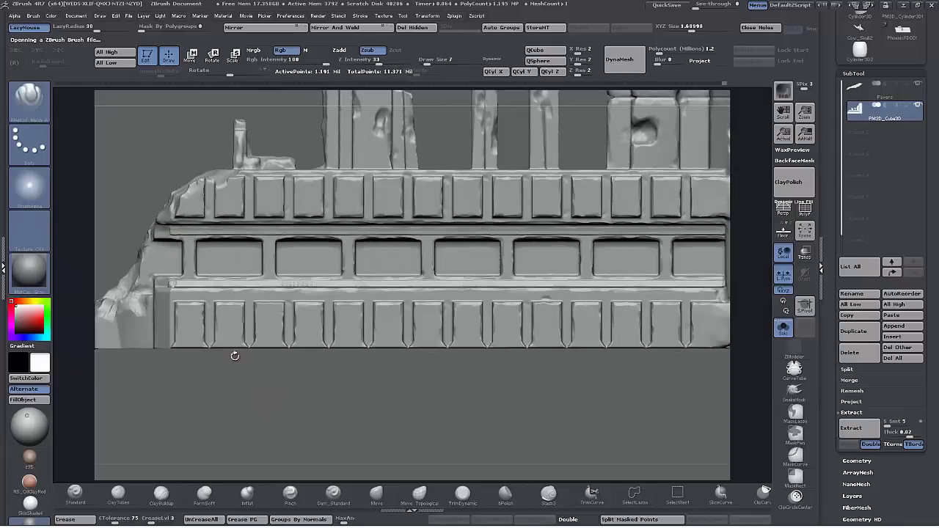
{"action": "key", "text": "space"}
{"action": "left_click_drag", "start_coordinate": [231, 366], "coordinate": [227, 367]}
Cut a straight horizontal groove along the base wall's band just above the recessed panels.
{"action": "left_click_drag", "start_coordinate": [171, 236], "coordinate": [734, 236]}
{"action": "left_click_drag", "start_coordinate": [380, 409], "coordinate": [235, 483], "text": "alt"}
{"action": "left_click_drag", "start_coordinate": [100, 149], "coordinate": [90, 209], "text": "alt"}
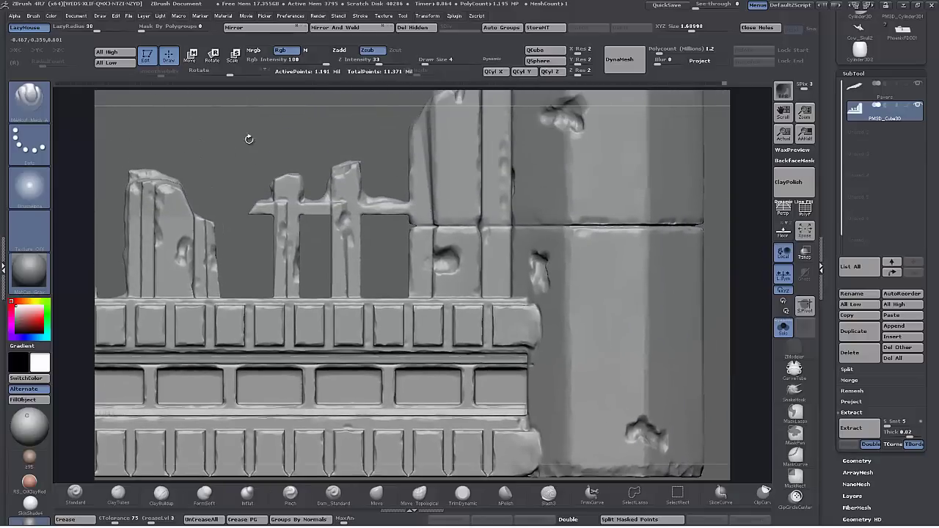
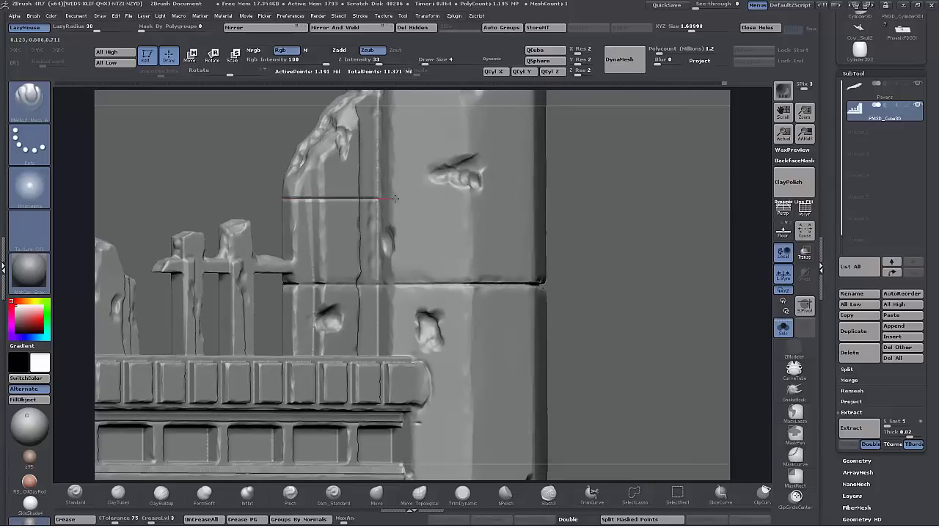
Cut a horizontal groove across the broken wall section beside the tower and deepen the seam below it, repeating the strokes.
{"action": "key", "text": "1"}
{"action": "left_click_drag", "start_coordinate": [740, 218], "coordinate": [602, 242]}
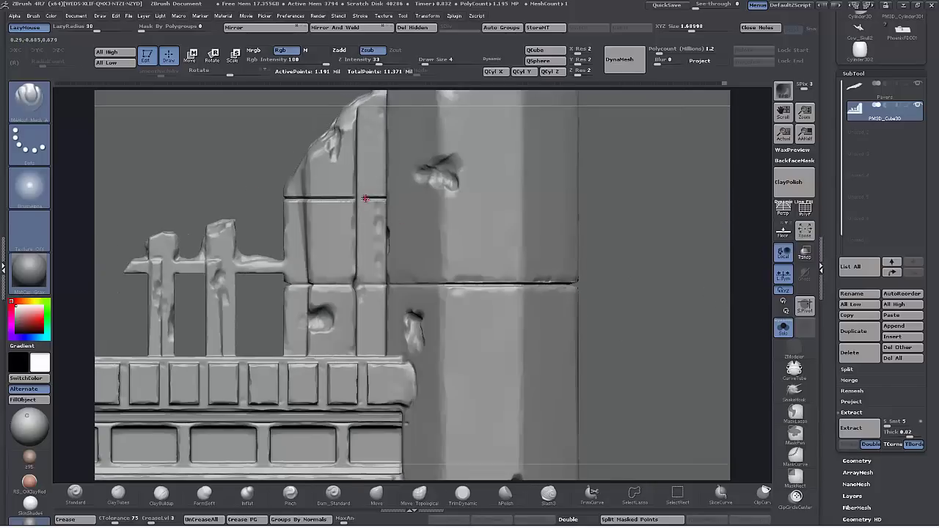
{"action": "left_click_drag", "start_coordinate": [333, 199], "coordinate": [347, 201]}
{"action": "left_click_drag", "start_coordinate": [661, 310], "coordinate": [657, 262], "text": "alt"}
{"action": "left_click_drag", "start_coordinate": [657, 262], "coordinate": [693, 262]}
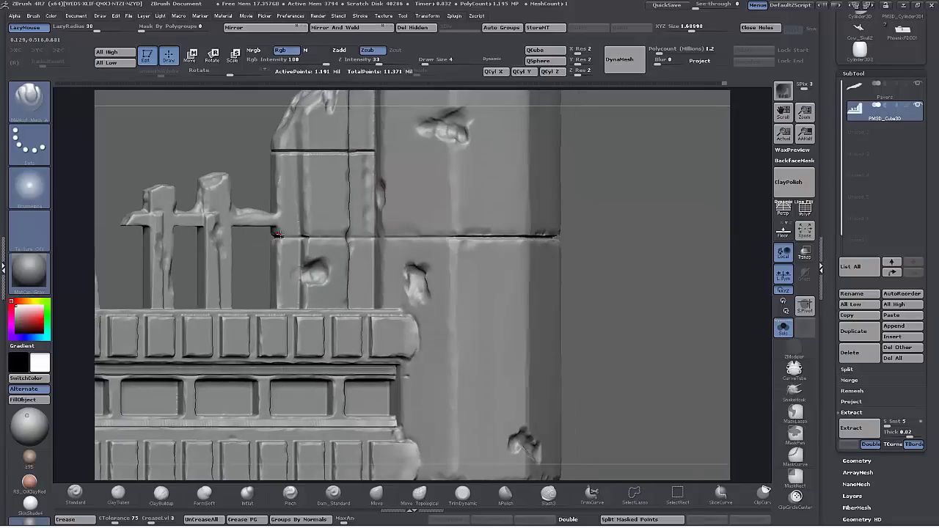
{"action": "left_click_drag", "start_coordinate": [332, 235], "coordinate": [468, 234]}
{"action": "key", "text": "1"}
Mask a thin horizontal band across the tall broken wall fragment, viewed front-on.
{"action": "mouse_move", "coordinate": [686, 324]}
{"action": "left_mouse_down"}
{"action": "mouse_move", "coordinate": [642, 328]}
{"action": "mouse_move", "coordinate": [614, 290]}
{"action": "mouse_move", "coordinate": [767, 300]}
{"action": "left_mouse_up"}
{"action": "left_click_drag", "start_coordinate": [298, 415], "coordinate": [289, 402]}
{"action": "mouse_move", "coordinate": [289, 402]}
{"action": "left_mouse_down", "text": "alt"}
{"action": "mouse_move", "coordinate": [269, 407]}
{"action": "mouse_move", "coordinate": [194, 235]}
{"action": "mouse_move", "coordinate": [144, 237]}
{"action": "mouse_move", "coordinate": [354, 238]}
{"action": "left_mouse_up", "text": "alt"}
{"action": "left_click_drag", "start_coordinate": [212, 232], "coordinate": [236, 233], "text": "ctrl"}
{"action": "mouse_move", "coordinate": [147, 195]}
{"action": "left_mouse_down", "text": "ctrl"}
{"action": "mouse_move", "coordinate": [243, 198]}
{"action": "mouse_move", "coordinate": [339, 240]}
{"action": "left_mouse_up", "text": "ctrl"}
Invert the mask, apply the Inflate deformation to the fragment's band, repeat it on the active subtool, and clear the mask.
{"action": "left_click_drag", "start_coordinate": [833, 408], "coordinate": [821, 319]}
{"action": "left_click", "coordinate": [857, 289]}
{"action": "left_click", "coordinate": [868, 270]}
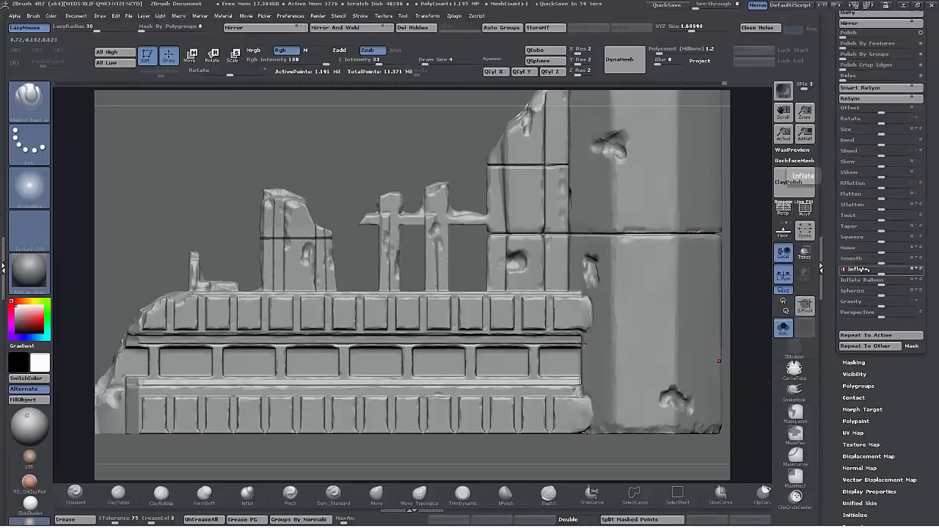
{"action": "left_click", "coordinate": [205, 178], "text": "ctrl"}
{"action": "left_click", "coordinate": [866, 270]}
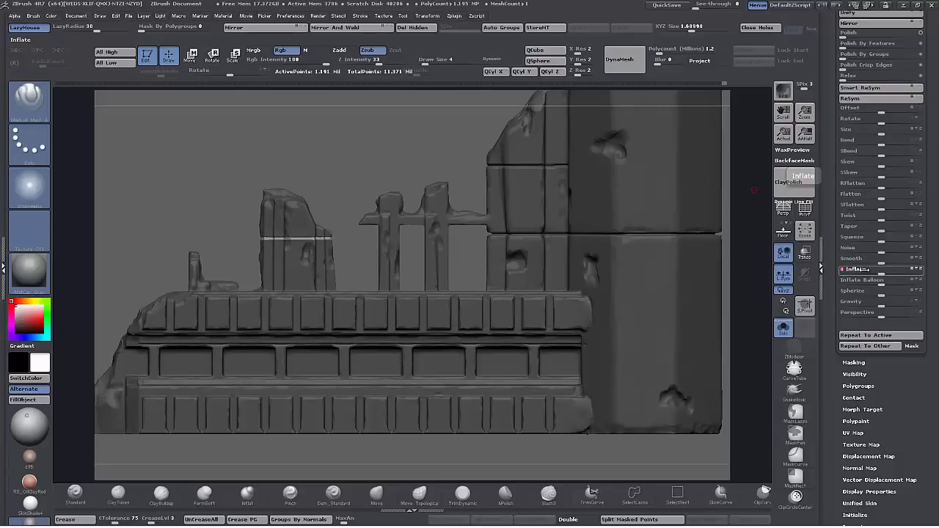
{"action": "left_click", "coordinate": [883, 336]}
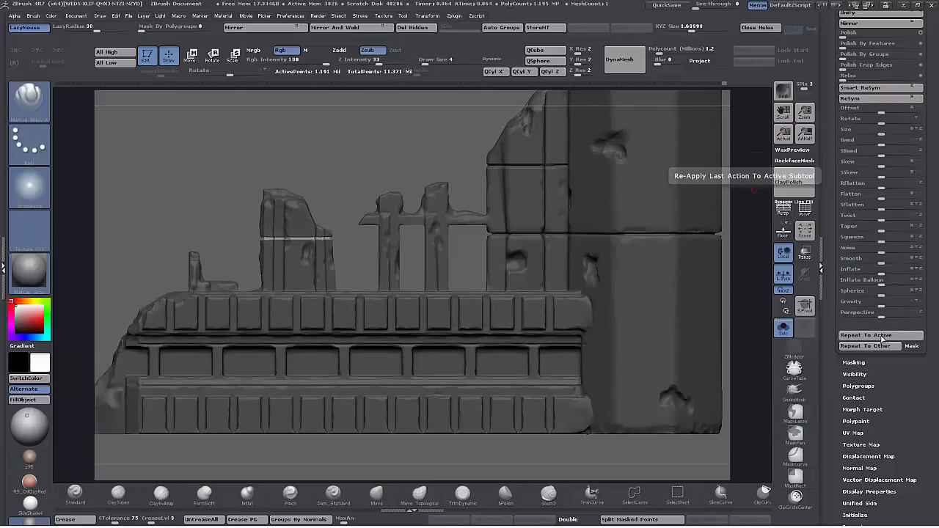
{"action": "left_click", "coordinate": [194, 189], "text": "ctrl"}
{"action": "left_click_drag", "start_coordinate": [194, 189], "coordinate": [320, 196], "text": "ctrl"}
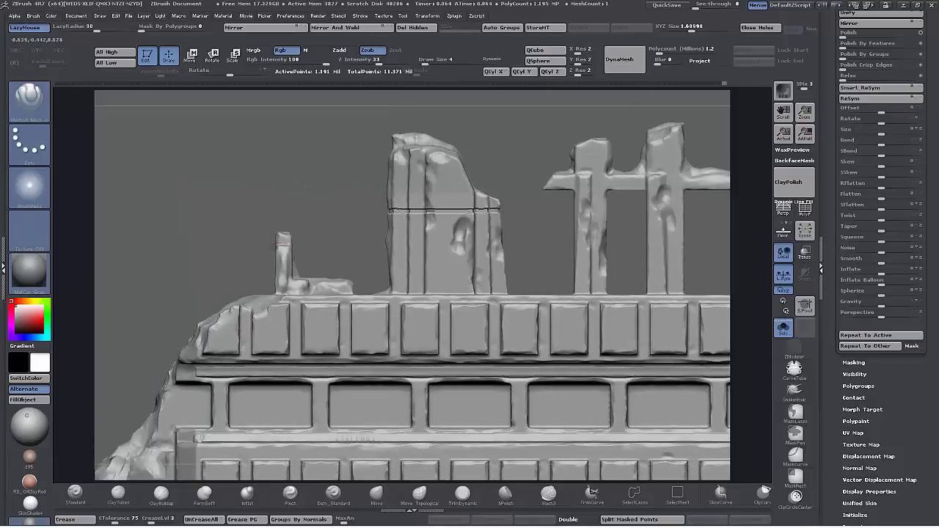
Cut thin lines into the small broken post and its footing on the base wall's crumbled end.
{"action": "left_click_drag", "start_coordinate": [252, 219], "coordinate": [221, 229]}
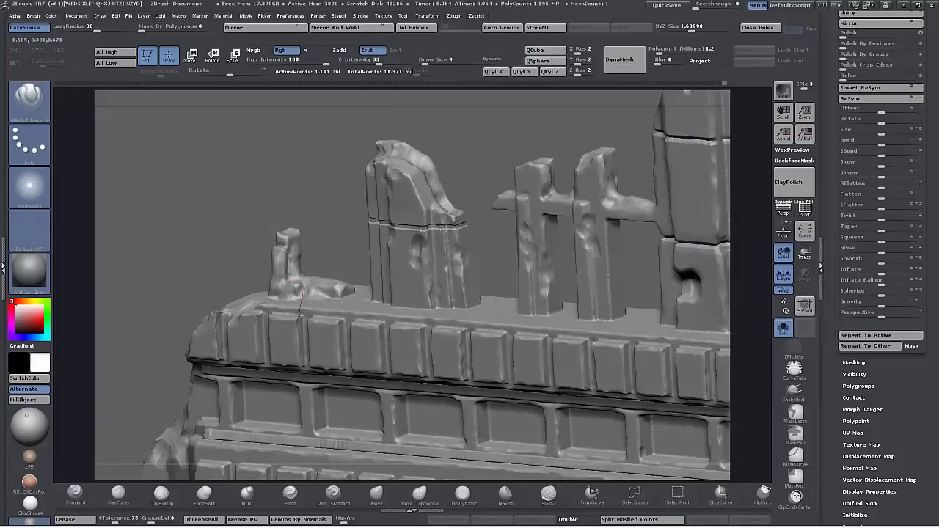
{"action": "left_click_drag", "start_coordinate": [187, 228], "coordinate": [347, 318]}
{"action": "left_click_drag", "start_coordinate": [301, 294], "coordinate": [370, 322]}
{"action": "mouse_move", "coordinate": [158, 235]}
{"action": "left_mouse_down", "text": "alt"}
{"action": "mouse_move", "coordinate": [176, 194]}
{"action": "mouse_move", "coordinate": [181, 143]}
{"action": "mouse_move", "coordinate": [214, 159]}
{"action": "mouse_move", "coordinate": [155, 266]}
{"action": "mouse_move", "coordinate": [161, 273]}
{"action": "left_mouse_up", "text": "alt"}
{"action": "mouse_move", "coordinate": [162, 240]}
{"action": "left_mouse_down"}
{"action": "mouse_move", "coordinate": [308, 408]}
{"action": "mouse_move", "coordinate": [308, 379]}
{"action": "mouse_move", "coordinate": [226, 385]}
{"action": "left_mouse_up"}
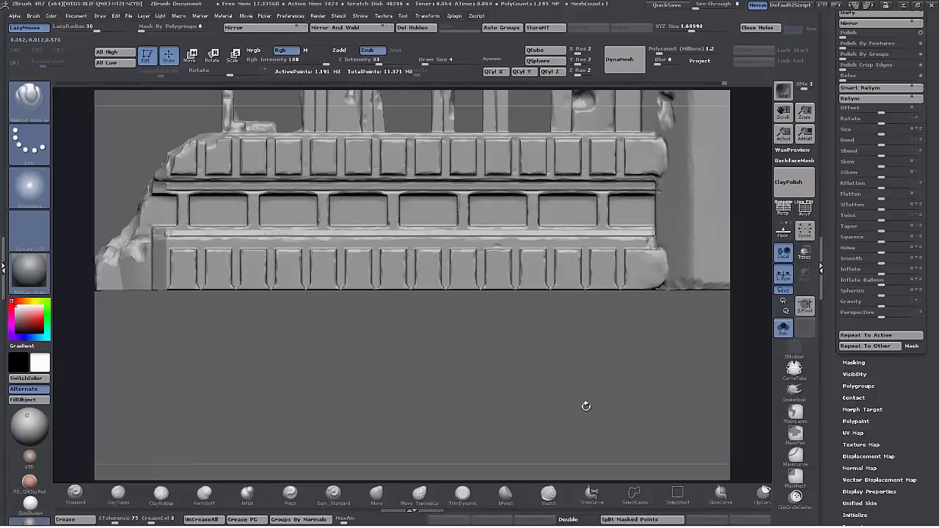
Cut a horizontal groove through the lower part of the base wall's recessed panels and the pillars between them.
{"action": "mouse_move", "coordinate": [319, 358]}
{"action": "left_mouse_down"}
{"action": "mouse_move", "coordinate": [355, 359]}
{"action": "mouse_move", "coordinate": [332, 380]}
{"action": "left_mouse_up"}
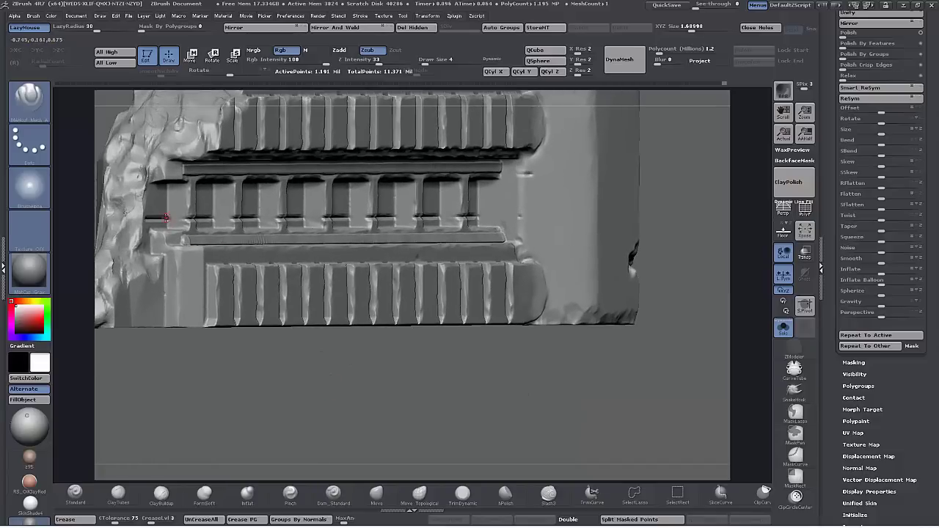
{"action": "left_click_drag", "start_coordinate": [189, 218], "coordinate": [472, 218]}
{"action": "left_click_drag", "start_coordinate": [524, 384], "coordinate": [417, 388]}
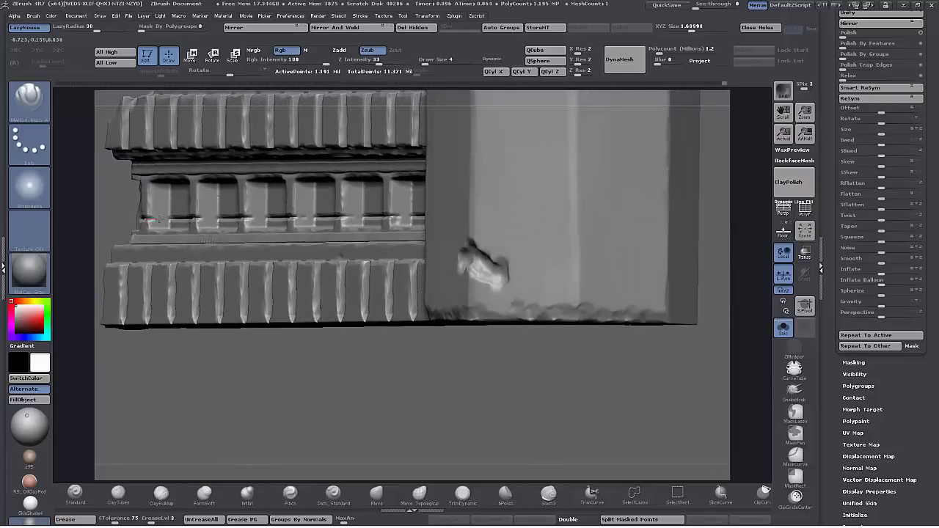
{"action": "left_click_drag", "start_coordinate": [212, 215], "coordinate": [420, 215]}
Gouge the pillar between two recessed panels near the base wall's crumbled end using ClayBuildup at draw size 8.
{"action": "left_click_drag", "start_coordinate": [330, 419], "coordinate": [422, 414]}
{"action": "mouse_move", "coordinate": [411, 411]}
{"action": "left_mouse_down", "text": "alt"}
{"action": "mouse_move", "coordinate": [380, 369]}
{"action": "mouse_move", "coordinate": [344, 383]}
{"action": "mouse_move", "coordinate": [325, 349]}
{"action": "mouse_move", "coordinate": [447, 369]}
{"action": "left_mouse_up", "text": "alt"}
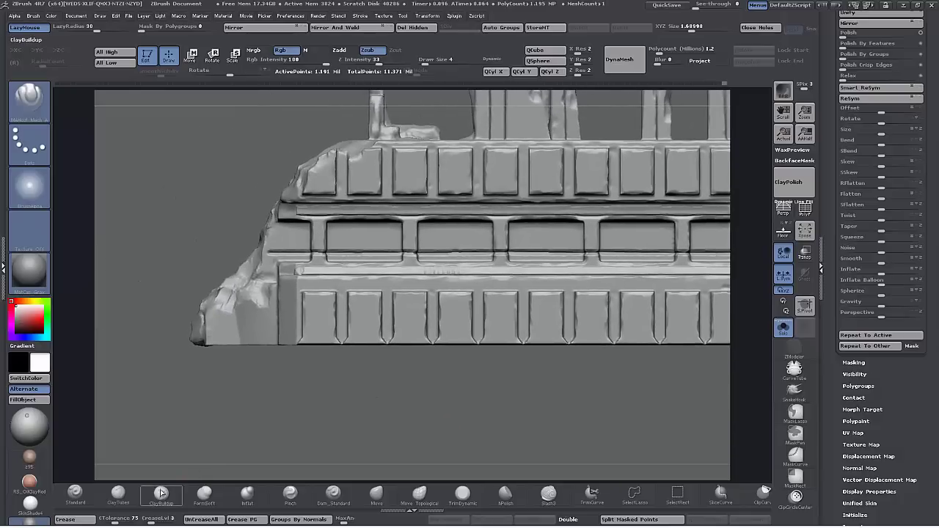
{"action": "left_click", "coordinate": [162, 496]}
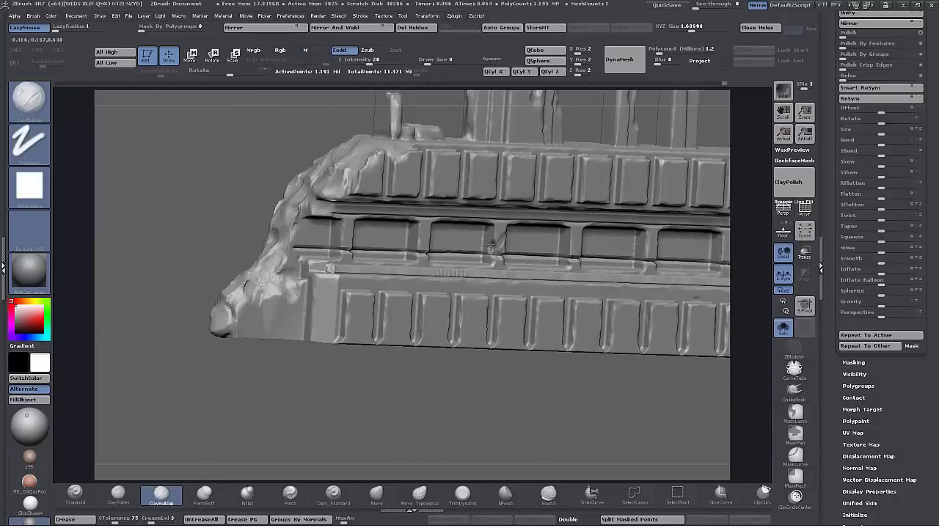
{"action": "left_click_drag", "start_coordinate": [484, 244], "coordinate": [477, 249]}
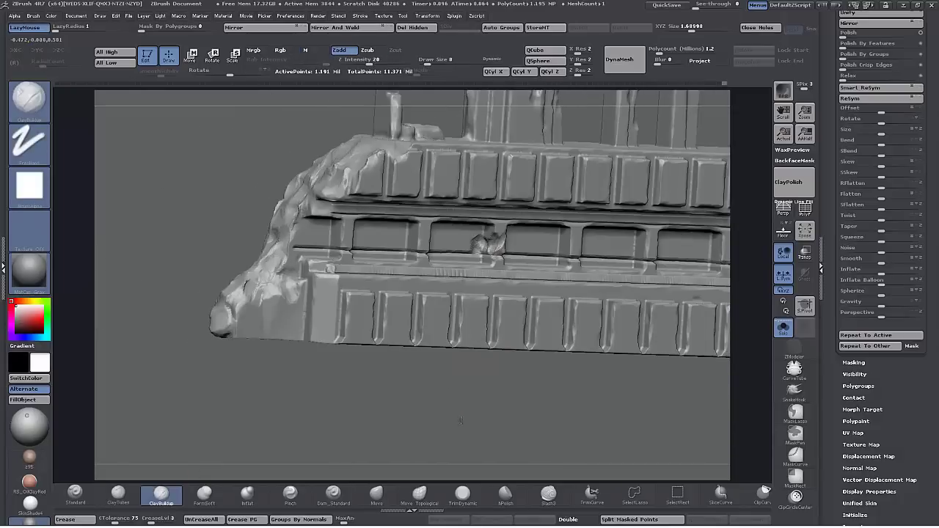
{"action": "left_click_drag", "start_coordinate": [461, 421], "coordinate": [446, 410]}
{"action": "left_click_drag", "start_coordinate": [499, 248], "coordinate": [506, 239]}
Roughen and chip the lower edges of the recessed panels and the end of the ledge below with ClayBuildup.
{"action": "mouse_move", "coordinate": [485, 373]}
{"action": "left_mouse_down"}
{"action": "mouse_move", "coordinate": [471, 374]}
{"action": "mouse_move", "coordinate": [481, 399]}
{"action": "mouse_move", "coordinate": [490, 397]}
{"action": "left_mouse_up"}
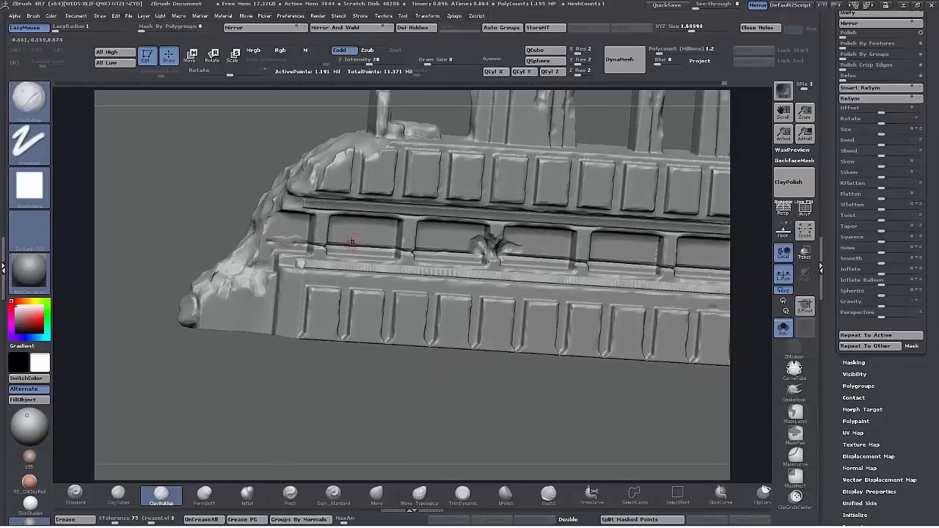
{"action": "left_click_drag", "start_coordinate": [361, 243], "coordinate": [375, 248]}
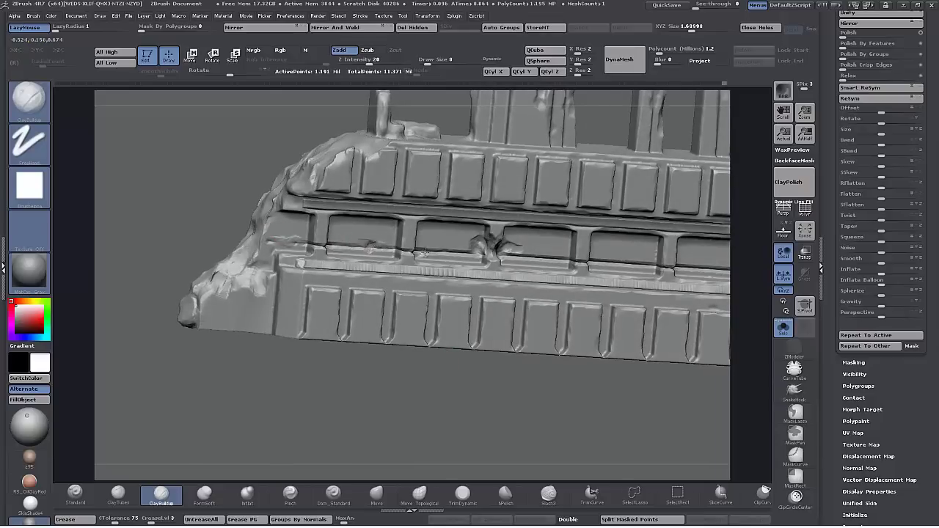
{"action": "left_click_drag", "start_coordinate": [464, 249], "coordinate": [439, 252]}
{"action": "left_click_drag", "start_coordinate": [458, 399], "coordinate": [320, 397]}
{"action": "left_click_drag", "start_coordinate": [373, 244], "coordinate": [508, 255]}
{"action": "left_click_drag", "start_coordinate": [540, 376], "coordinate": [431, 376], "text": "alt"}
{"action": "left_click_drag", "start_coordinate": [440, 255], "coordinate": [662, 272]}
{"action": "left_click_drag", "start_coordinate": [350, 409], "coordinate": [499, 409], "text": "alt"}
{"action": "left_click_drag", "start_coordinate": [365, 256], "coordinate": [358, 257]}
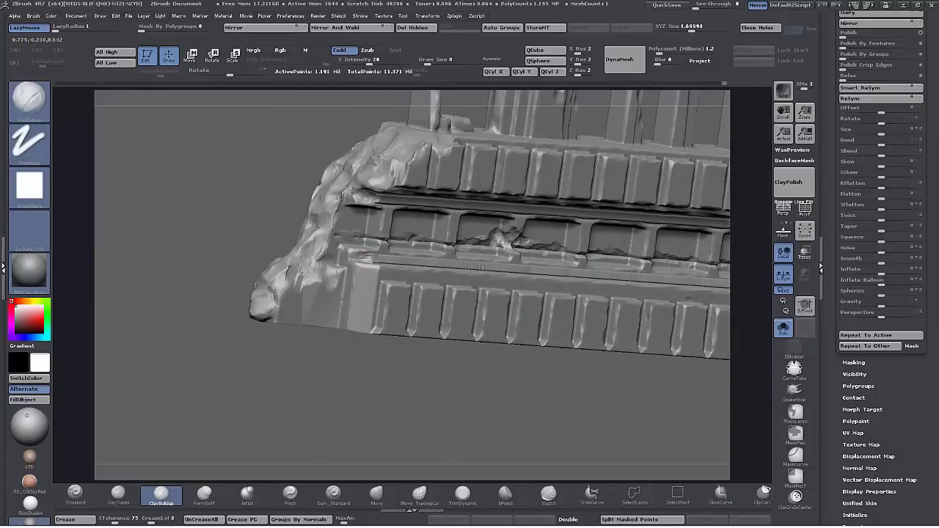
Flatten the rocky surfaces of the base wall's crumbled end using the hPolish brush at draw size 8.
{"action": "left_click_drag", "start_coordinate": [345, 384], "coordinate": [411, 370]}
{"action": "left_click_drag", "start_coordinate": [436, 418], "coordinate": [486, 454]}
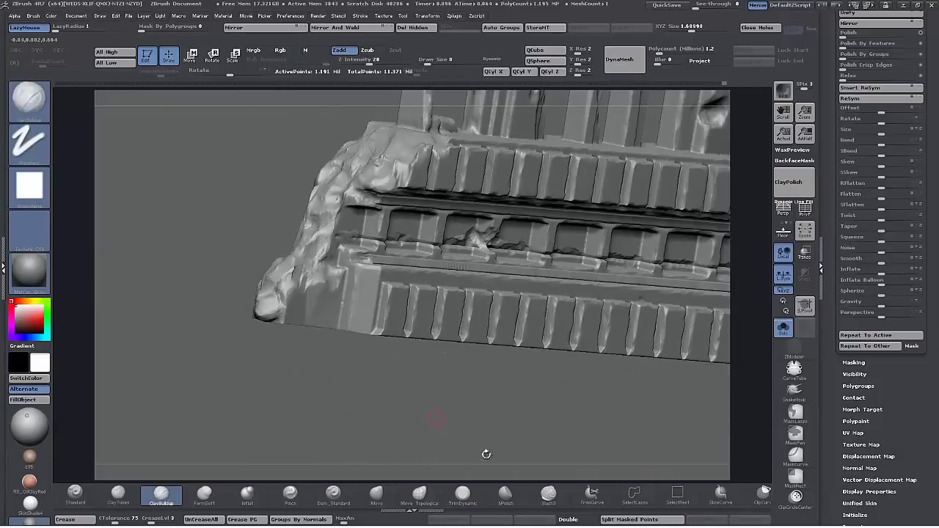
{"action": "left_click", "coordinate": [462, 493]}
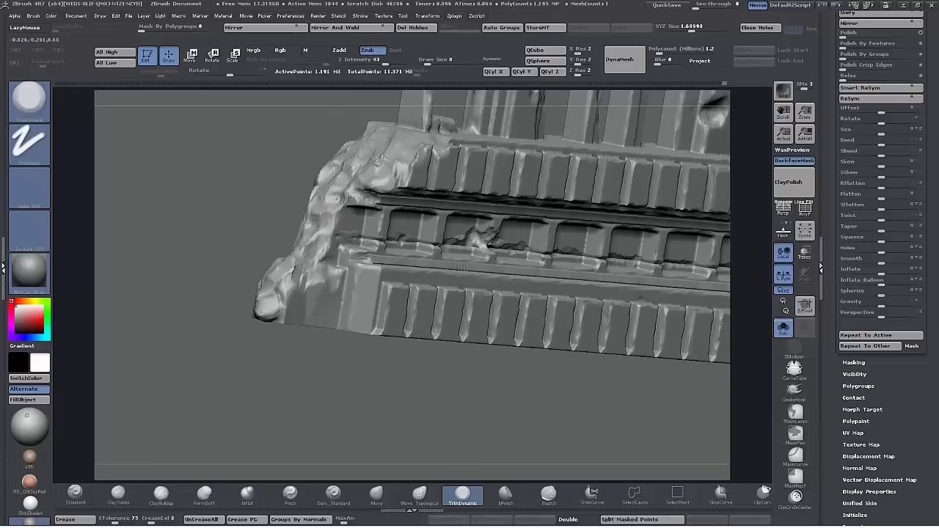
{"action": "left_click", "coordinate": [505, 495]}
{"action": "left_click_drag", "start_coordinate": [345, 412], "coordinate": [351, 380]}
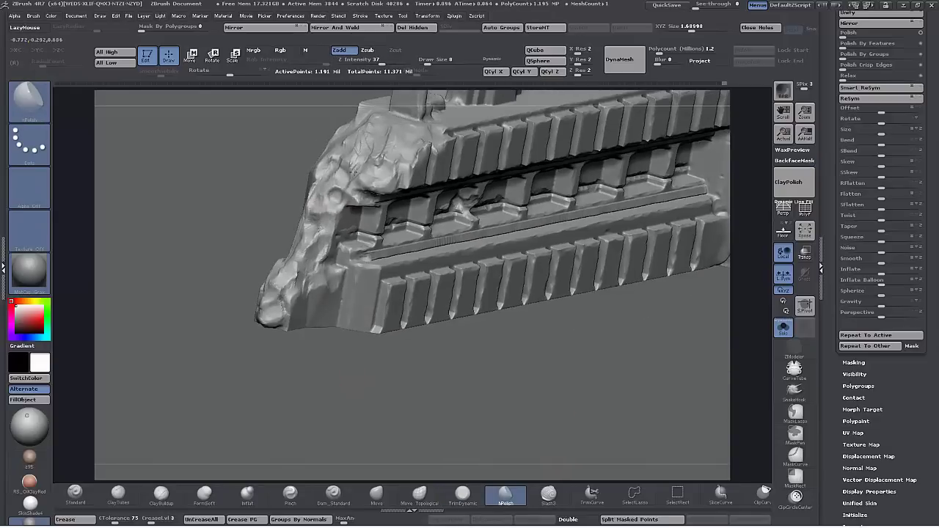
{"action": "left_click_drag", "start_coordinate": [408, 152], "coordinate": [422, 145]}
{"action": "left_click_drag", "start_coordinate": [224, 367], "coordinate": [267, 369]}
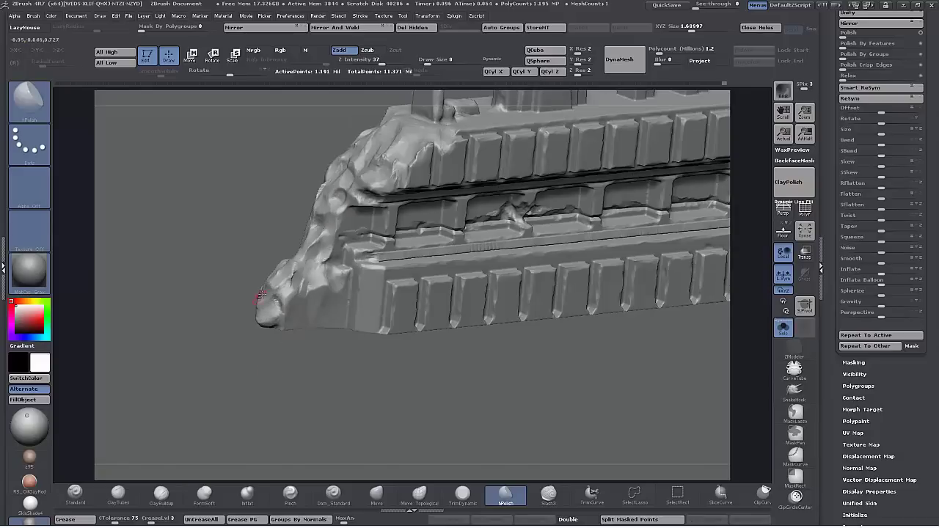
{"action": "left_click_drag", "start_coordinate": [297, 293], "coordinate": [305, 281]}
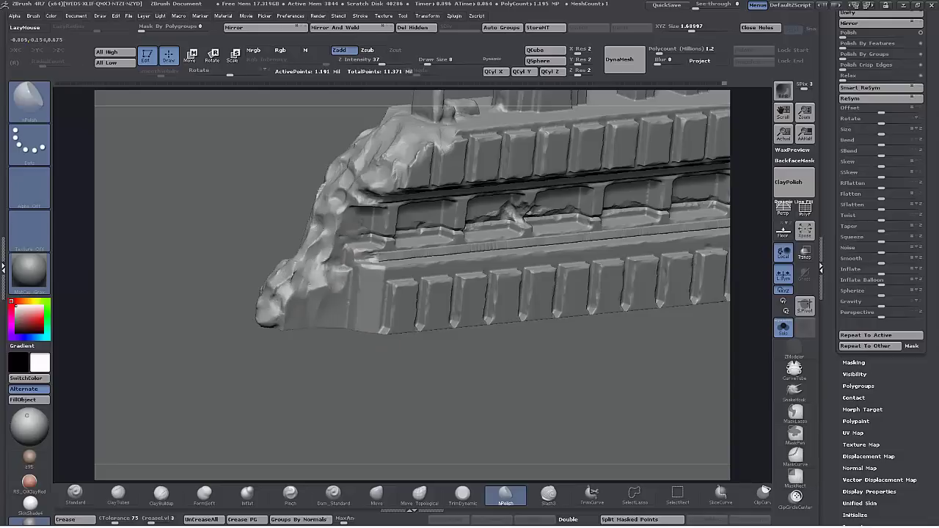
Flatten the gouged pillar and the broken top edge of the tall wall fragment with hPolish.
{"action": "mouse_move", "coordinate": [468, 408]}
{"action": "left_mouse_down"}
{"action": "mouse_move", "coordinate": [432, 394]}
{"action": "mouse_move", "coordinate": [444, 387]}
{"action": "mouse_move", "coordinate": [408, 401]}
{"action": "mouse_move", "coordinate": [442, 400]}
{"action": "mouse_move", "coordinate": [495, 473]}
{"action": "left_mouse_up"}
{"action": "left_click_drag", "start_coordinate": [468, 218], "coordinate": [463, 216]}
{"action": "left_click_drag", "start_coordinate": [325, 169], "coordinate": [364, 202]}
{"action": "left_click_drag", "start_coordinate": [325, 170], "coordinate": [306, 209]}
{"action": "mouse_move", "coordinate": [462, 153]}
{"action": "left_mouse_down"}
{"action": "mouse_move", "coordinate": [490, 160]}
{"action": "mouse_move", "coordinate": [486, 177]}
{"action": "left_mouse_up"}
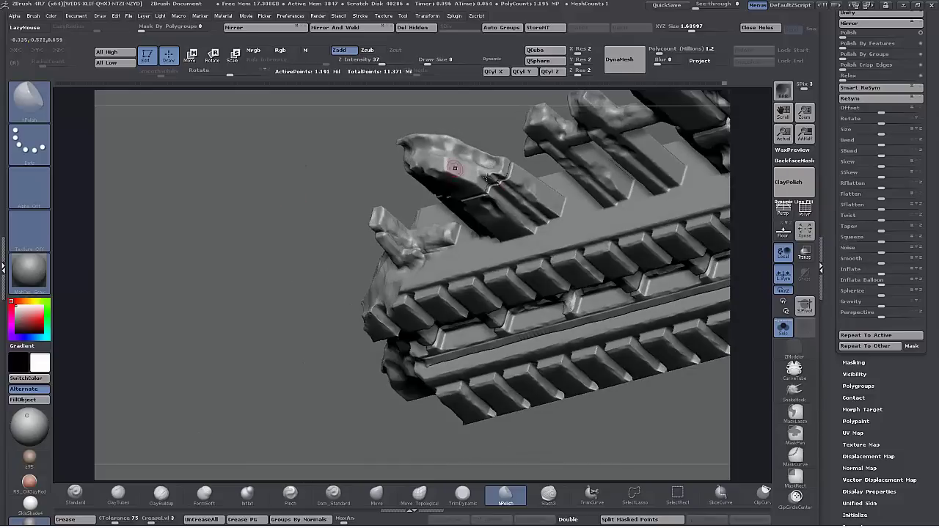
Polish the small broken post and the low rubble beside it on top of the base wall with hPolish.
{"action": "mouse_move", "coordinate": [414, 212]}
{"action": "left_mouse_down", "text": "alt"}
{"action": "mouse_move", "coordinate": [386, 187]}
{"action": "mouse_move", "coordinate": [355, 201]}
{"action": "left_mouse_up", "text": "alt"}
{"action": "mouse_move", "coordinate": [313, 248]}
{"action": "left_mouse_down"}
{"action": "mouse_move", "coordinate": [298, 191]}
{"action": "mouse_move", "coordinate": [241, 155]}
{"action": "left_mouse_up"}
{"action": "left_click_drag", "start_coordinate": [404, 232], "coordinate": [398, 226]}
{"action": "left_click_drag", "start_coordinate": [393, 190], "coordinate": [396, 223]}
{"action": "right_click_drag", "start_coordinate": [407, 225], "coordinate": [445, 224]}
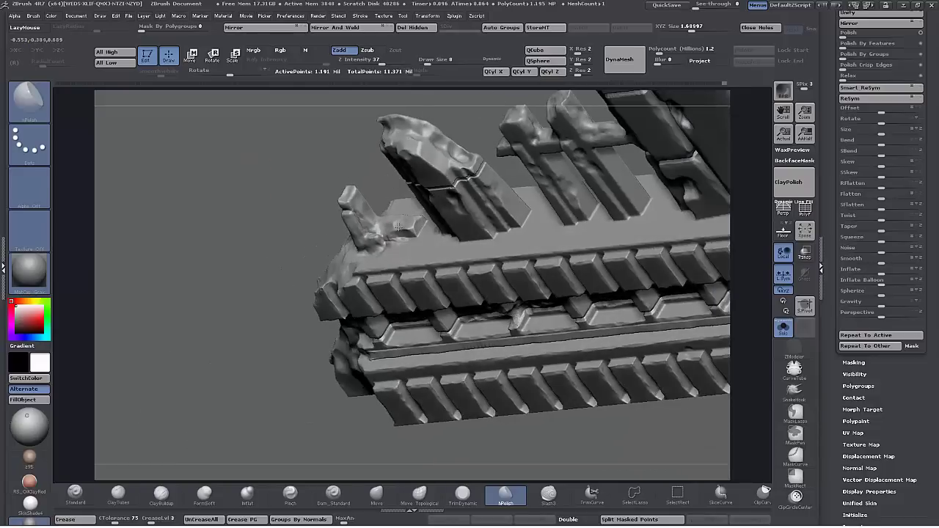
{"action": "mouse_move", "coordinate": [407, 225]}
{"action": "left_mouse_down"}
{"action": "mouse_move", "coordinate": [347, 212]}
{"action": "mouse_move", "coordinate": [386, 225]}
{"action": "mouse_move", "coordinate": [363, 207]}
{"action": "left_mouse_up"}
Carve damage spots into the ledges below the recessed panels using ClayBuildup at draw size 9.
{"action": "mouse_move", "coordinate": [319, 232]}
{"action": "left_mouse_down"}
{"action": "mouse_move", "coordinate": [212, 379]}
{"action": "mouse_move", "coordinate": [301, 387]}
{"action": "mouse_move", "coordinate": [213, 372]}
{"action": "mouse_move", "coordinate": [155, 268]}
{"action": "left_mouse_up"}
{"action": "mouse_move", "coordinate": [175, 132]}
{"action": "left_mouse_down", "text": "alt"}
{"action": "mouse_move", "coordinate": [259, 390]}
{"action": "mouse_move", "coordinate": [334, 359]}
{"action": "mouse_move", "coordinate": [325, 425]}
{"action": "left_mouse_up", "text": "alt"}
{"action": "left_click", "coordinate": [173, 502]}
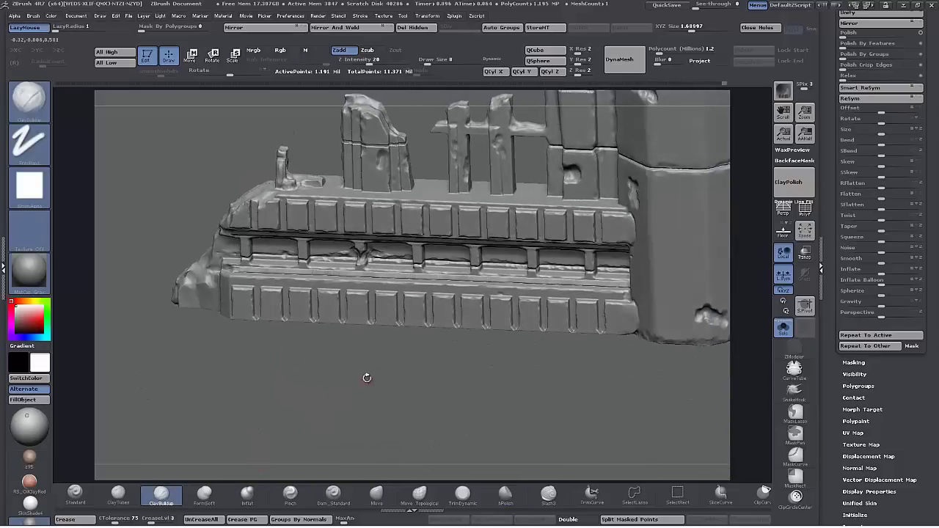
{"action": "left_click_drag", "start_coordinate": [366, 379], "coordinate": [372, 374]}
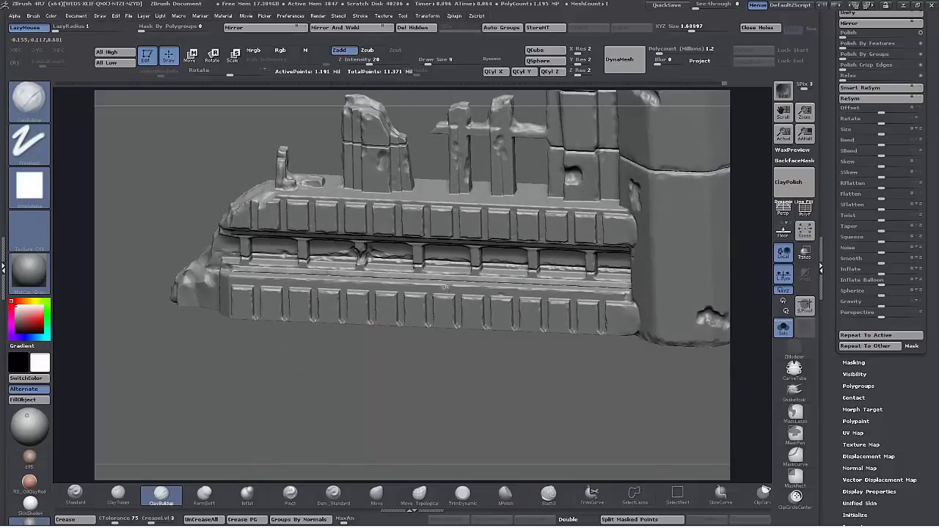
{"action": "left_click_drag", "start_coordinate": [460, 288], "coordinate": [465, 292]}
{"action": "left_click_drag", "start_coordinate": [463, 367], "coordinate": [447, 367]}
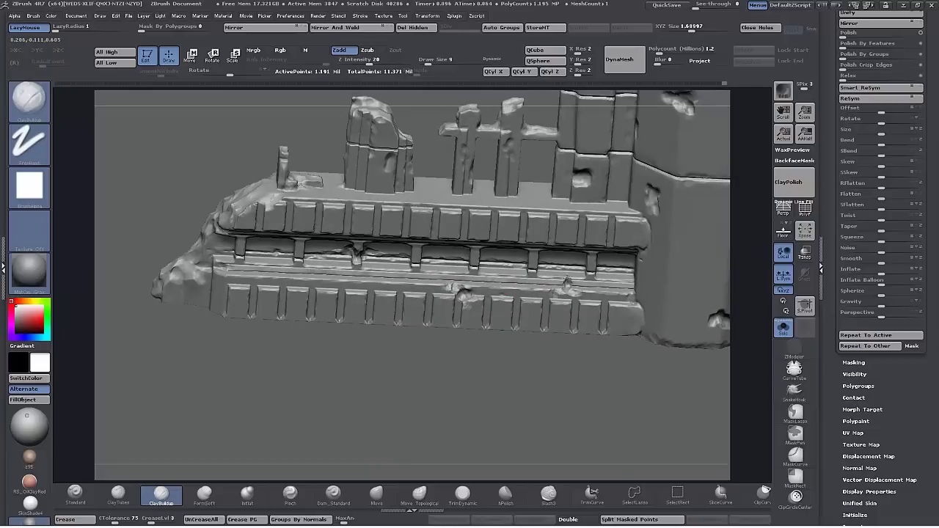
{"action": "left_click_drag", "start_coordinate": [257, 279], "coordinate": [276, 279]}
Add small chipped patches to the base wall's lower blocks, the tower and the adjoining wall section using ClayTubes at draw size 9.
{"action": "left_click", "coordinate": [119, 497]}
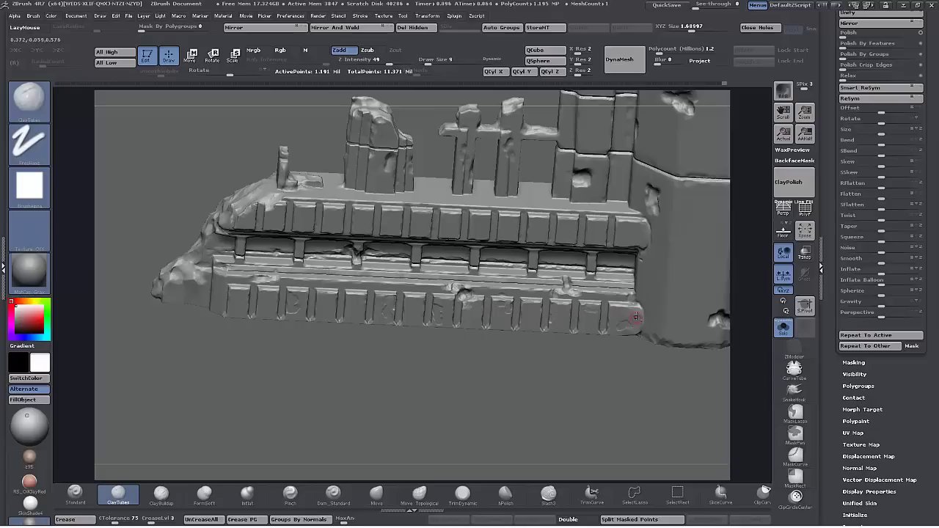
{"action": "left_click_drag", "start_coordinate": [489, 392], "coordinate": [581, 296]}
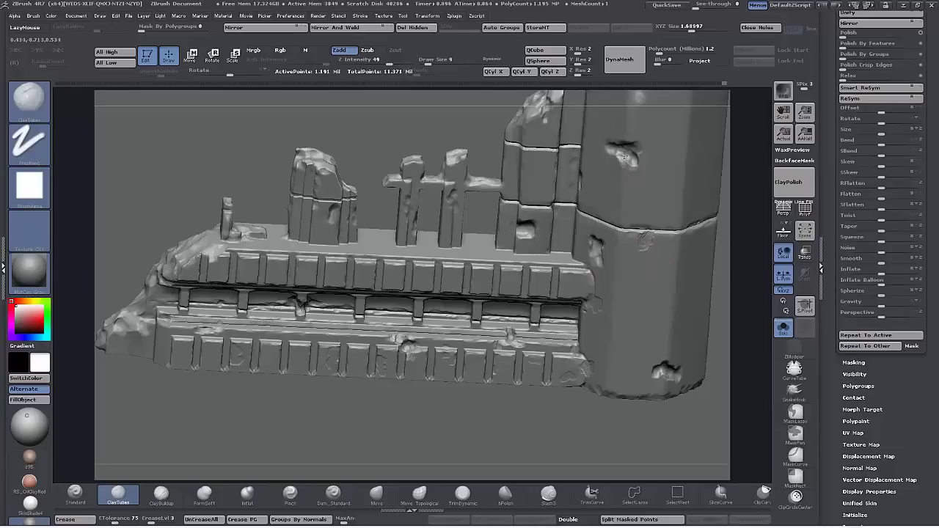
{"action": "left_click_drag", "start_coordinate": [572, 431], "coordinate": [538, 449]}
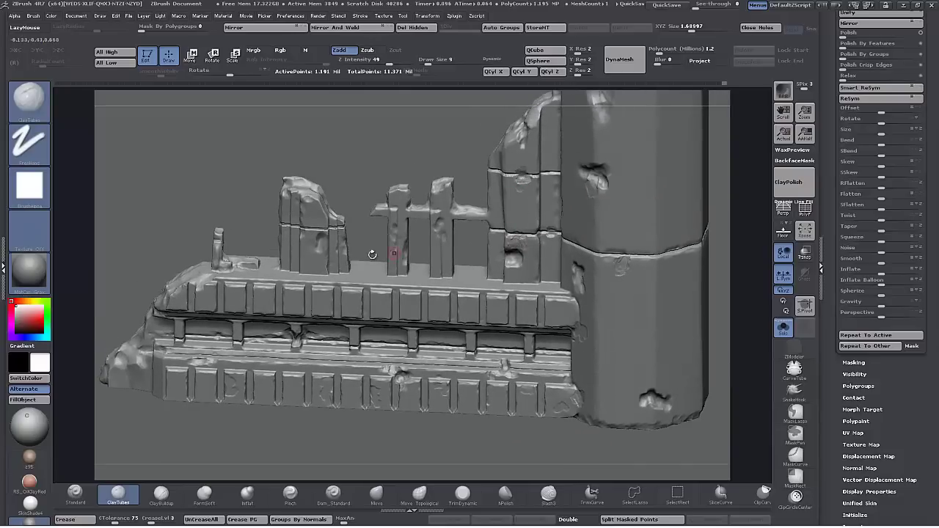
Wear down the tower's front vertical edge and reshape the gouge below its broken rim using ClayTubes at draw size 14.
{"action": "left_click_drag", "start_coordinate": [454, 232], "coordinate": [459, 253]}
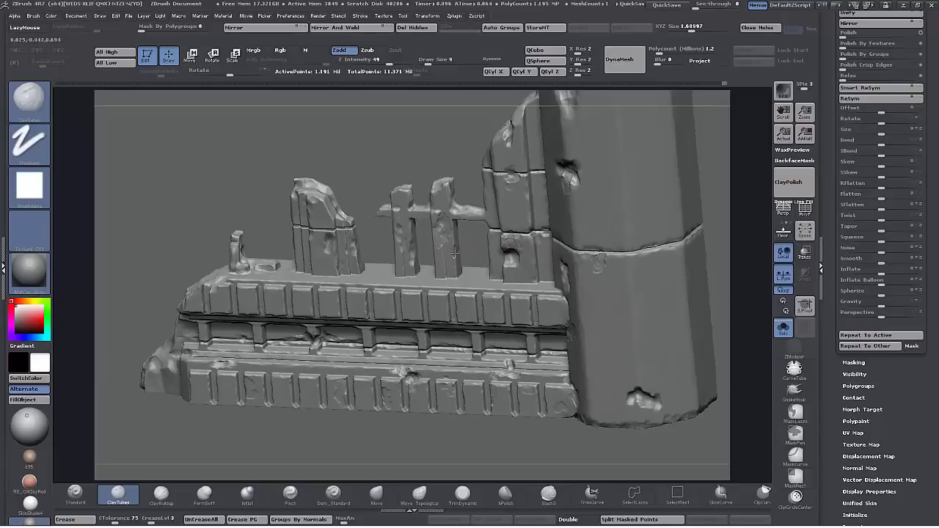
{"action": "left_click_drag", "start_coordinate": [272, 202], "coordinate": [297, 254]}
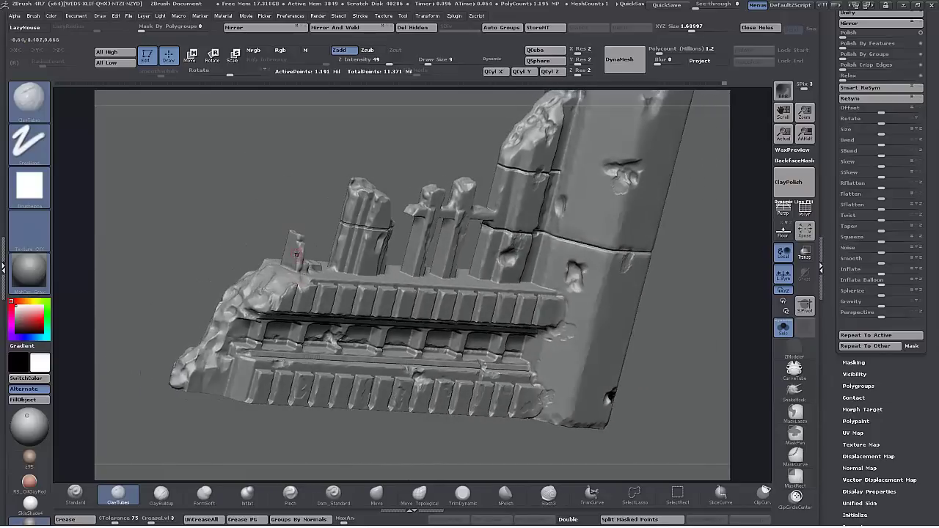
{"action": "left_click_drag", "start_coordinate": [325, 442], "coordinate": [250, 361]}
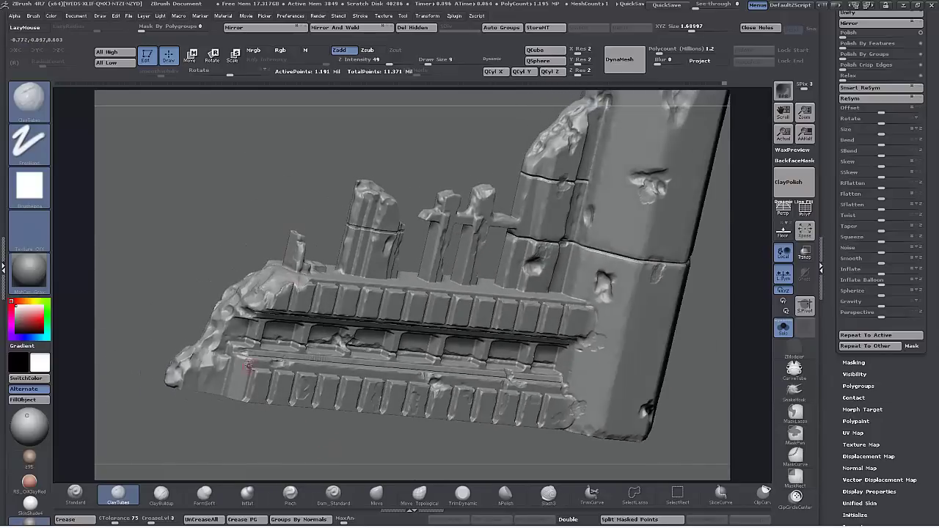
{"action": "left_click_drag", "start_coordinate": [387, 454], "coordinate": [514, 284], "text": "alt"}
{"action": "key", "text": "ctrl+z"}
{"action": "right_click_drag", "start_coordinate": [523, 277], "coordinate": [506, 267]}
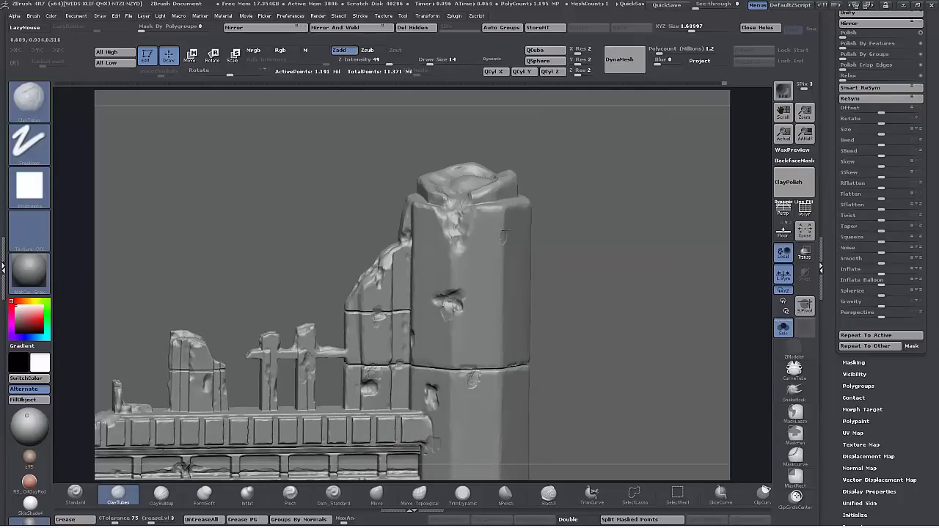
{"action": "left_click_drag", "start_coordinate": [612, 386], "coordinate": [624, 321], "text": "alt"}
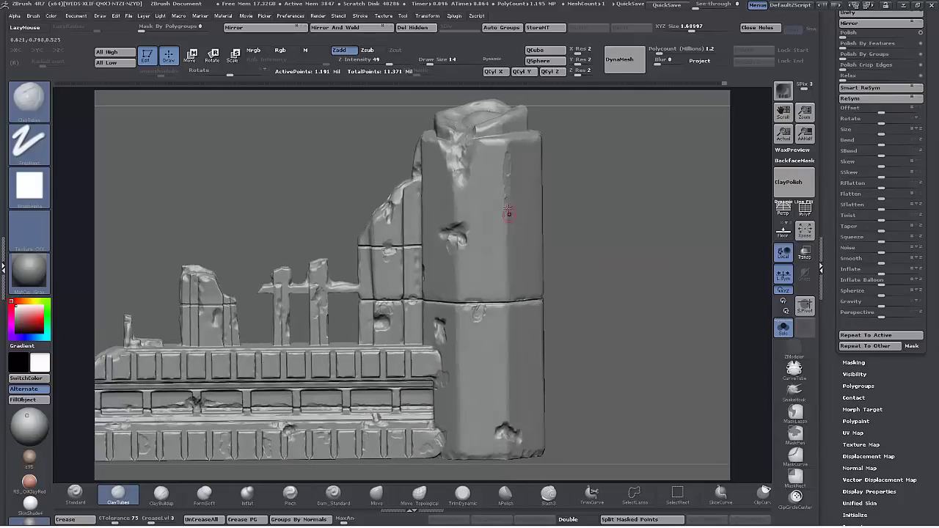
{"action": "right_click_drag", "start_coordinate": [509, 396], "coordinate": [509, 343], "text": "alt"}
{"action": "left_click_drag", "start_coordinate": [508, 343], "coordinate": [506, 367]}
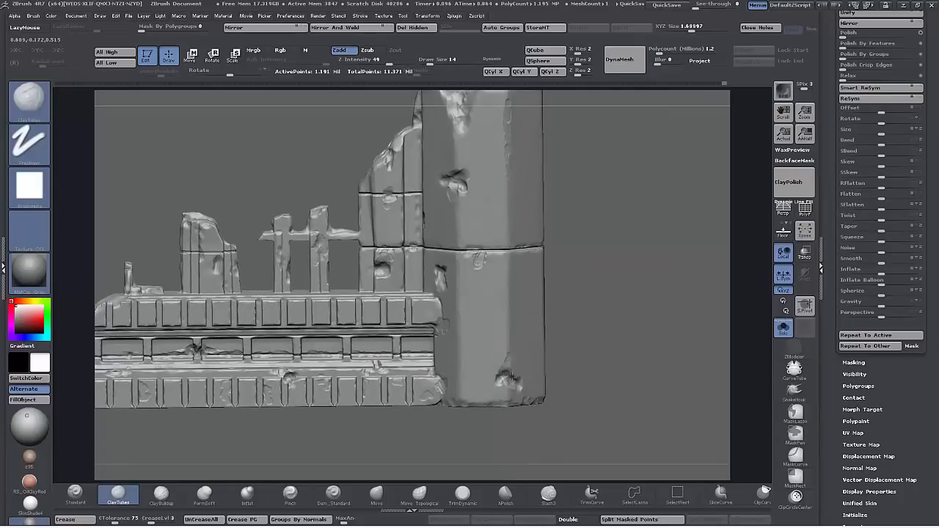
{"action": "mouse_move", "coordinate": [617, 362]}
{"action": "left_mouse_down"}
{"action": "mouse_move", "coordinate": [630, 390]}
{"action": "mouse_move", "coordinate": [619, 374]}
{"action": "left_mouse_up"}
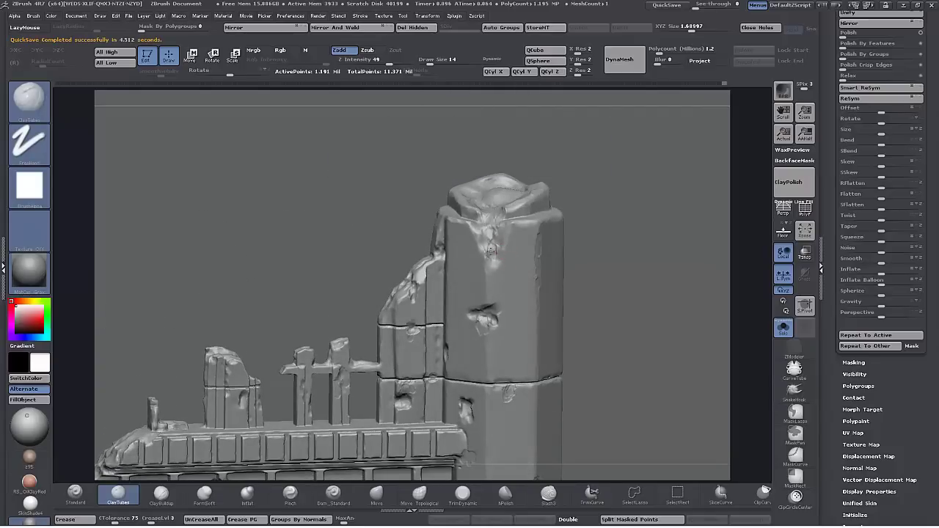
{"action": "left_click_drag", "start_coordinate": [488, 257], "coordinate": [487, 237]}
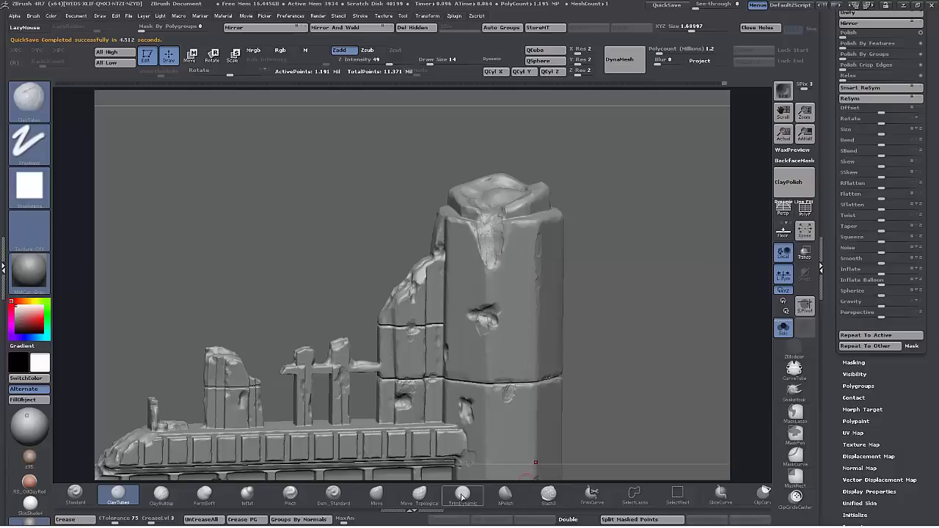
Flatten the front rim and crater surface on top of the tower with hPolish at draw size 14.
{"action": "left_click", "coordinate": [468, 497]}
{"action": "left_click", "coordinate": [506, 499]}
{"action": "mouse_move", "coordinate": [634, 226]}
{"action": "left_mouse_down"}
{"action": "mouse_move", "coordinate": [589, 236]}
{"action": "mouse_move", "coordinate": [647, 250]}
{"action": "mouse_move", "coordinate": [638, 247]}
{"action": "left_mouse_up"}
{"action": "left_click_drag", "start_coordinate": [515, 206], "coordinate": [537, 197]}
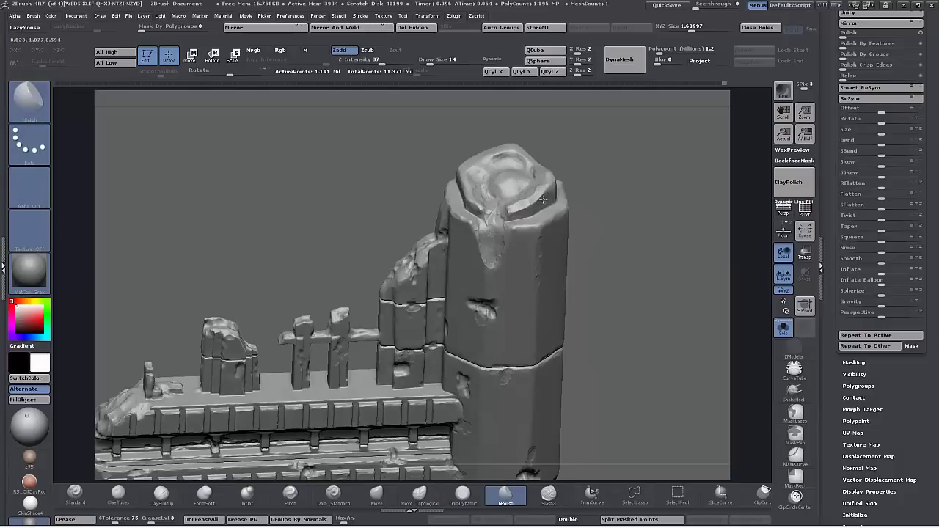
{"action": "left_click_drag", "start_coordinate": [576, 142], "coordinate": [578, 161]}
{"action": "mouse_move", "coordinate": [506, 187]}
{"action": "left_mouse_down"}
{"action": "mouse_move", "coordinate": [507, 171]}
{"action": "mouse_move", "coordinate": [546, 172]}
{"action": "mouse_move", "coordinate": [536, 186]}
{"action": "left_mouse_up"}
{"action": "mouse_move", "coordinate": [575, 192]}
{"action": "left_mouse_down"}
{"action": "mouse_move", "coordinate": [581, 201]}
{"action": "mouse_move", "coordinate": [536, 187]}
{"action": "left_mouse_up"}
{"action": "left_click_drag", "start_coordinate": [591, 280], "coordinate": [576, 283]}
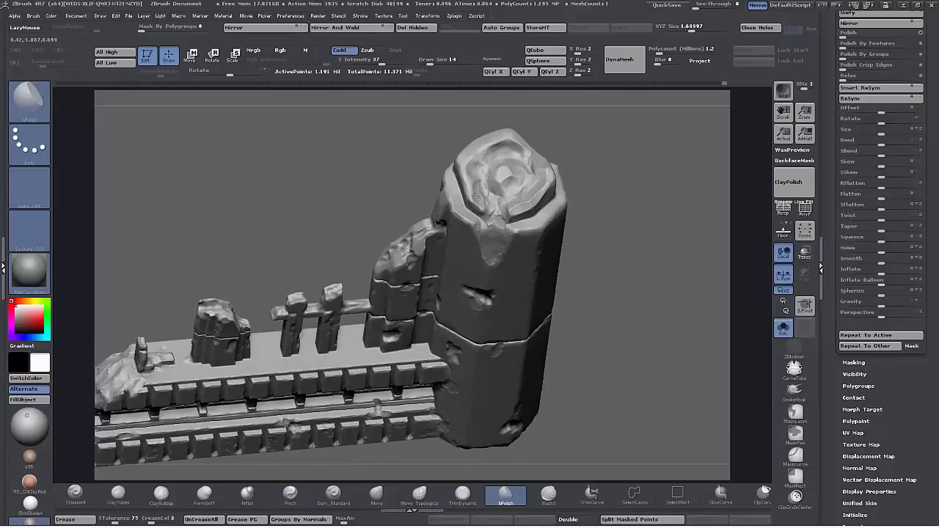
Polish the remaining rim facets and the inner edges of the tower's crater with hPolish, reducing the draw size to 10.
{"action": "left_click_drag", "start_coordinate": [466, 179], "coordinate": [468, 185]}
{"action": "left_click_drag", "start_coordinate": [420, 171], "coordinate": [433, 147]}
{"action": "left_click_drag", "start_coordinate": [465, 202], "coordinate": [483, 208]}
{"action": "mouse_move", "coordinate": [424, 134]}
{"action": "left_mouse_down"}
{"action": "mouse_move", "coordinate": [435, 160]}
{"action": "mouse_move", "coordinate": [430, 178]}
{"action": "left_mouse_up"}
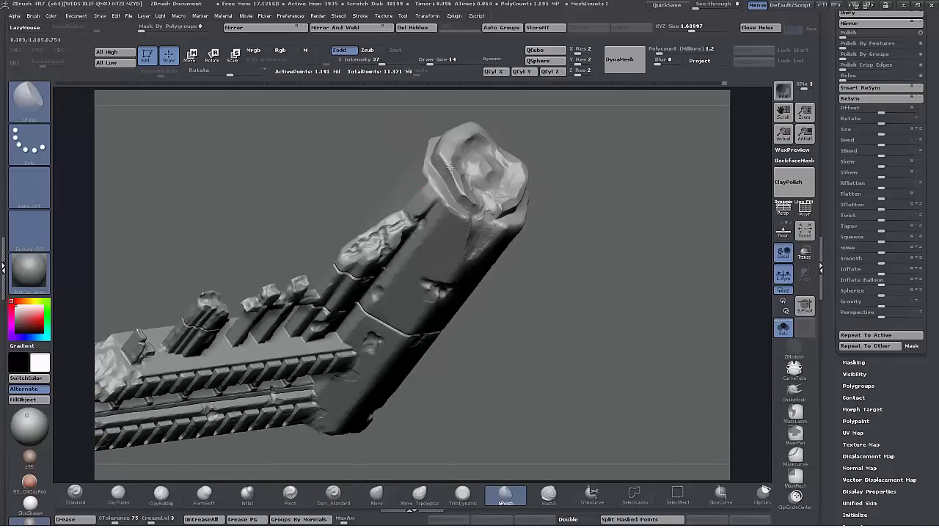
{"action": "left_click_drag", "start_coordinate": [372, 159], "coordinate": [421, 169]}
{"action": "mouse_move", "coordinate": [473, 149]}
{"action": "left_mouse_down"}
{"action": "mouse_move", "coordinate": [479, 139]}
{"action": "mouse_move", "coordinate": [482, 148]}
{"action": "left_mouse_up"}
{"action": "key", "text": "["}
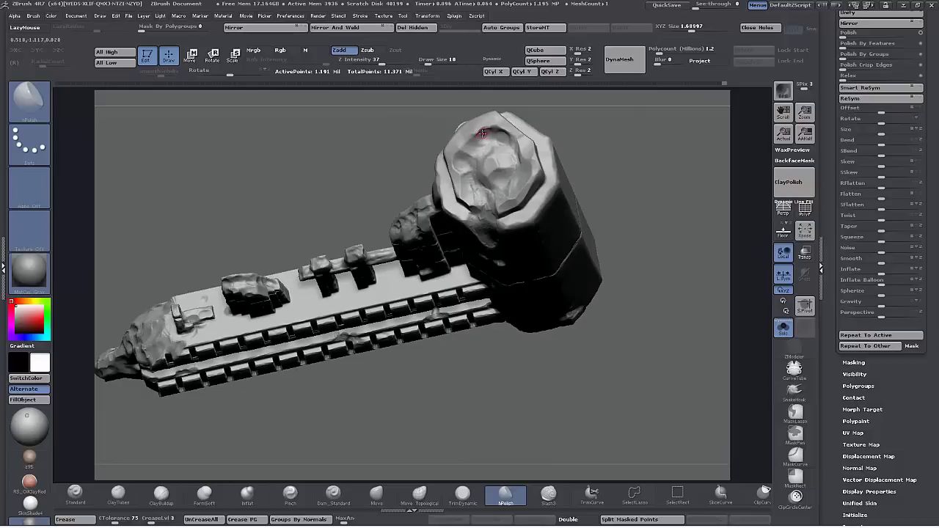
{"action": "left_click_drag", "start_coordinate": [575, 130], "coordinate": [530, 135]}
{"action": "left_click_drag", "start_coordinate": [367, 97], "coordinate": [464, 148]}
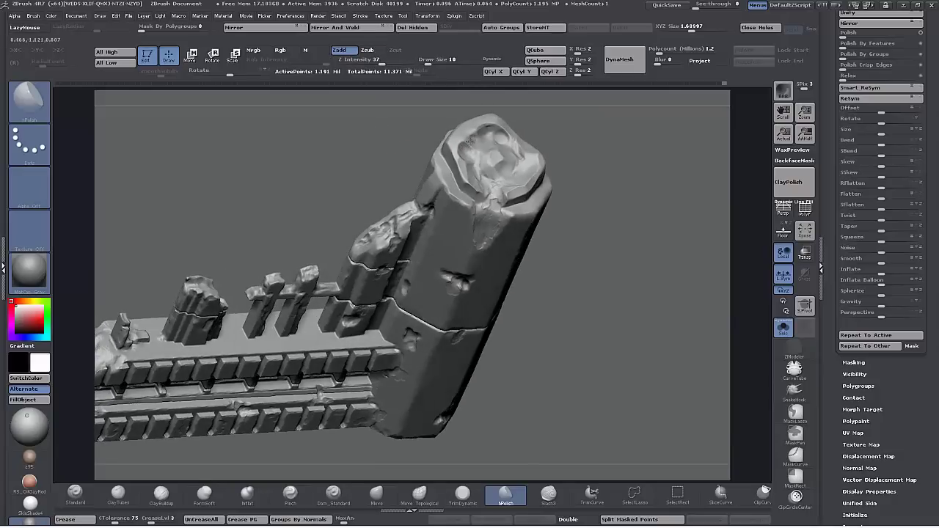
Try to flatten the crater's inner side with hPolish at draw size 24.
{"action": "key", "text": "]"}
{"action": "key", "text": "]"}
{"action": "mouse_move", "coordinate": [603, 315]}
{"action": "left_mouse_down"}
{"action": "mouse_move", "coordinate": [631, 329]}
{"action": "mouse_move", "coordinate": [632, 272]}
{"action": "mouse_move", "coordinate": [622, 352]}
{"action": "left_mouse_up"}
{"action": "left_click_drag", "start_coordinate": [485, 157], "coordinate": [472, 169]}
{"action": "key", "text": "ctrl+z"}
{"action": "mouse_move", "coordinate": [611, 405]}
{"action": "left_mouse_down"}
{"action": "mouse_move", "coordinate": [615, 380]}
{"action": "mouse_move", "coordinate": [605, 400]}
{"action": "left_mouse_up"}
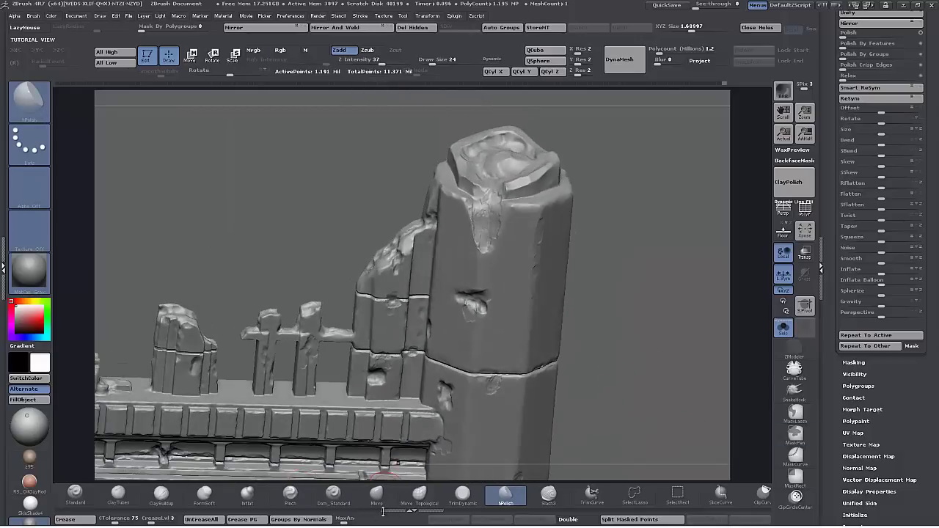
Carve a crack from the tower's crater down along the gouge to the hole below using Dam_Standard at draw size 16.
{"action": "left_click", "coordinate": [343, 494]}
{"action": "mouse_move", "coordinate": [290, 153]}
{"action": "left_mouse_down"}
{"action": "mouse_move", "coordinate": [304, 159]}
{"action": "mouse_move", "coordinate": [311, 189]}
{"action": "left_mouse_up"}
{"action": "key", "text": "["}
{"action": "left_click_drag", "start_coordinate": [475, 165], "coordinate": [477, 183]}
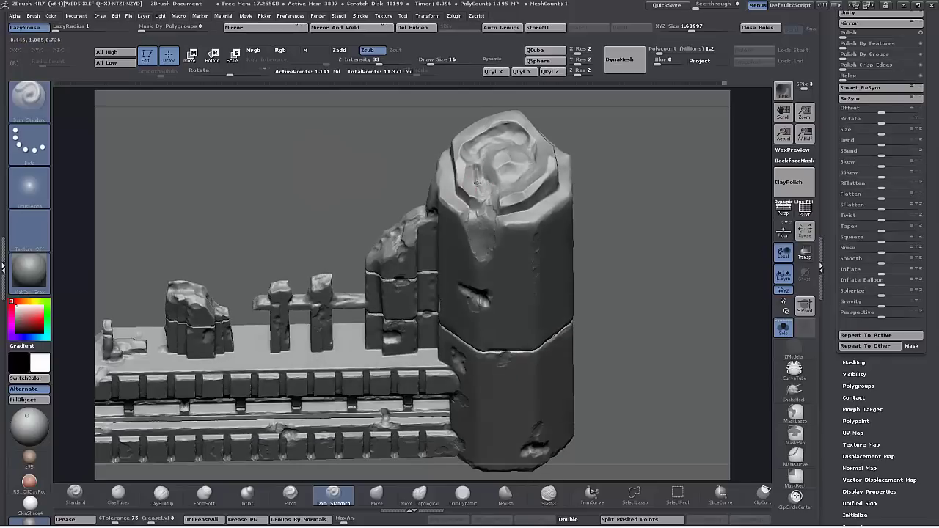
{"action": "left_click_drag", "start_coordinate": [619, 325], "coordinate": [578, 328]}
{"action": "left_click_drag", "start_coordinate": [446, 195], "coordinate": [467, 212]}
{"action": "left_click_drag", "start_coordinate": [432, 184], "coordinate": [463, 208]}
{"action": "left_click_drag", "start_coordinate": [598, 334], "coordinate": [549, 318]}
{"action": "left_click_drag", "start_coordinate": [465, 213], "coordinate": [474, 262]}
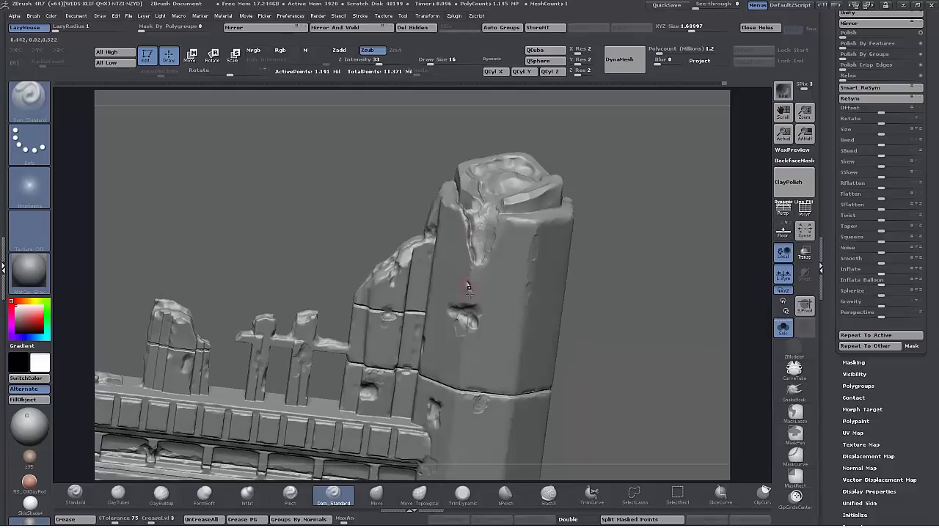
{"action": "left_click_drag", "start_coordinate": [602, 322], "coordinate": [565, 323]}
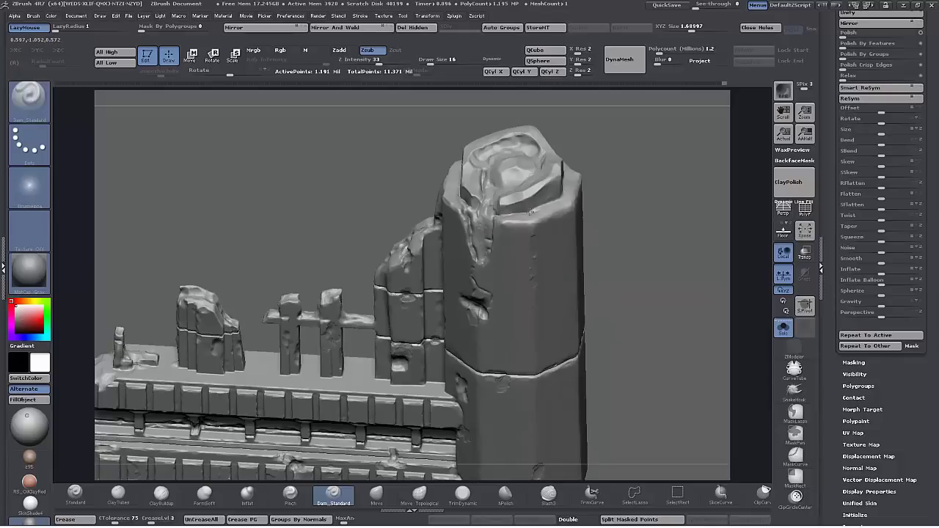
Cut fine cracks into the broken lip between the crater and the gouge using Dam_Standard at draw size 12.
{"action": "left_click_drag", "start_coordinate": [623, 183], "coordinate": [631, 249]}
{"action": "mouse_move", "coordinate": [566, 195]}
{"action": "left_mouse_down"}
{"action": "mouse_move", "coordinate": [580, 169]}
{"action": "mouse_move", "coordinate": [656, 145]}
{"action": "mouse_move", "coordinate": [640, 124]}
{"action": "left_mouse_up"}
{"action": "left_click_drag", "start_coordinate": [509, 193], "coordinate": [498, 204]}
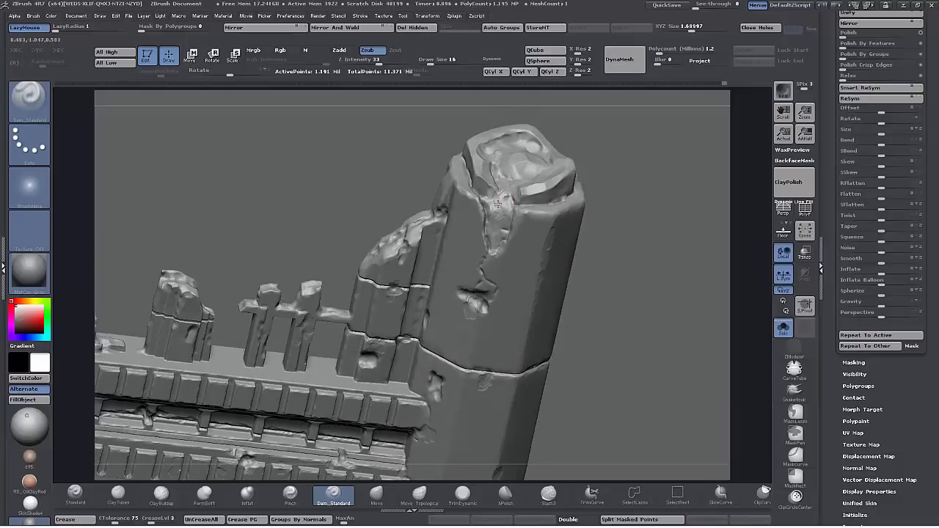
{"action": "right_click_drag", "start_coordinate": [520, 177], "coordinate": [508, 188]}
{"action": "key", "text": "bracketleft"}
{"action": "left_click_drag", "start_coordinate": [507, 189], "coordinate": [519, 182]}
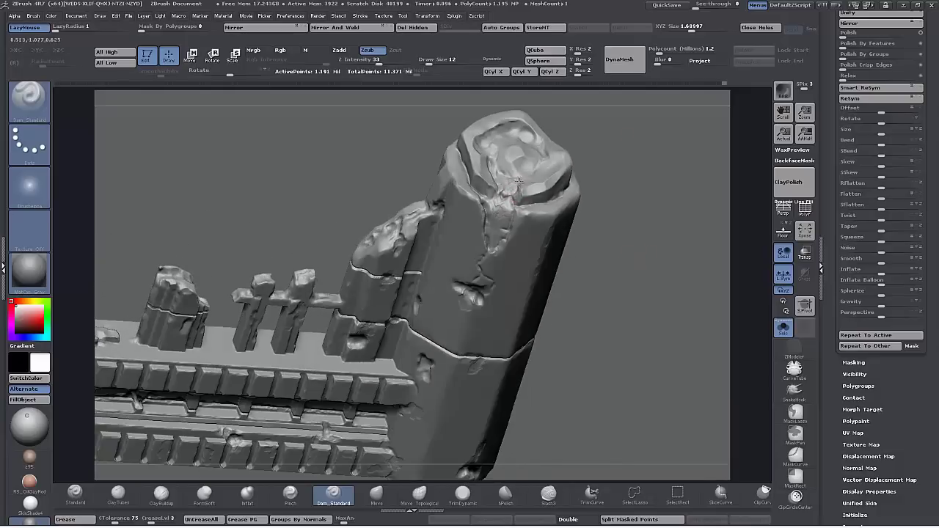
Carve cracks around the crater's inner rim on top of the tower using Dam_Standard at draw size 12.
{"action": "left_click_drag", "start_coordinate": [630, 213], "coordinate": [648, 277]}
{"action": "left_click_drag", "start_coordinate": [546, 172], "coordinate": [551, 137]}
{"action": "mouse_move", "coordinate": [610, 151]}
{"action": "left_mouse_down"}
{"action": "mouse_move", "coordinate": [655, 154]}
{"action": "mouse_move", "coordinate": [617, 121]}
{"action": "left_mouse_up"}
{"action": "mouse_move", "coordinate": [525, 107]}
{"action": "left_mouse_down"}
{"action": "mouse_move", "coordinate": [499, 115]}
{"action": "mouse_move", "coordinate": [497, 133]}
{"action": "left_mouse_up"}
{"action": "left_click_drag", "start_coordinate": [611, 150], "coordinate": [628, 177]}
{"action": "mouse_move", "coordinate": [587, 345]}
{"action": "left_mouse_down"}
{"action": "mouse_move", "coordinate": [611, 369]}
{"action": "mouse_move", "coordinate": [604, 330]}
{"action": "mouse_move", "coordinate": [619, 349]}
{"action": "mouse_move", "coordinate": [525, 209]}
{"action": "left_mouse_up"}
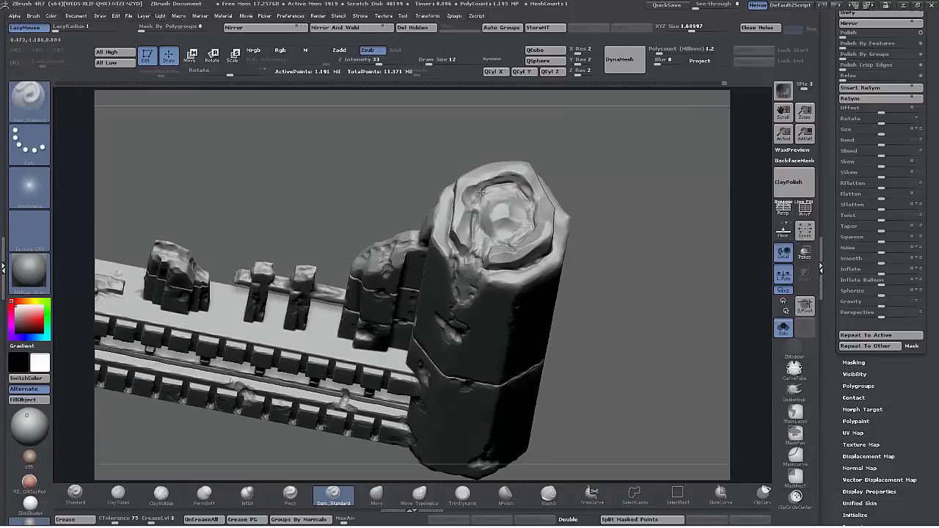
{"action": "left_click_drag", "start_coordinate": [587, 293], "coordinate": [466, 209]}
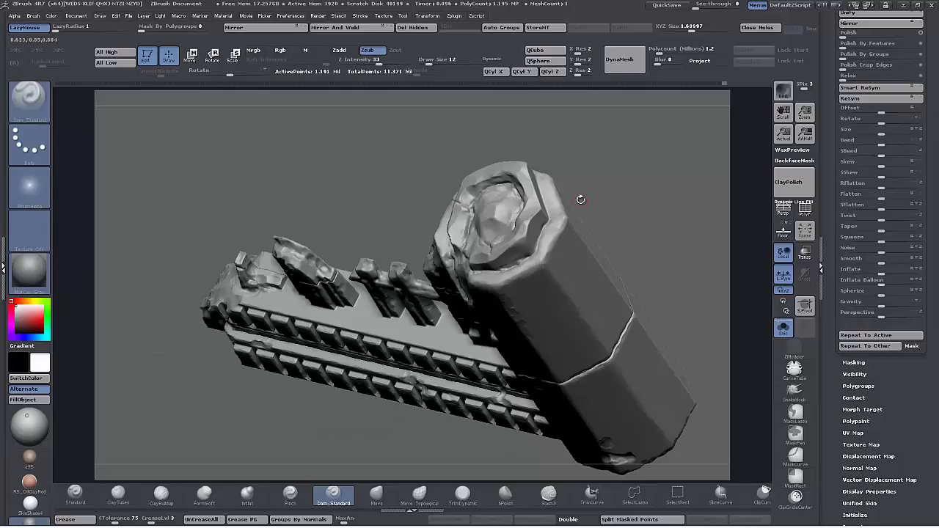
Mask a round spot at the crater's centre, invert the mask, sink the spot into the tower and clear the mask.
{"action": "left_click_drag", "start_coordinate": [578, 199], "coordinate": [627, 315]}
{"action": "mouse_move", "coordinate": [652, 377]}
{"action": "left_mouse_down", "text": "alt"}
{"action": "mouse_move", "coordinate": [623, 269]}
{"action": "mouse_move", "coordinate": [619, 325]}
{"action": "mouse_move", "coordinate": [607, 333]}
{"action": "mouse_move", "coordinate": [624, 308]}
{"action": "left_mouse_up", "text": "alt"}
{"action": "mouse_move", "coordinate": [624, 308]}
{"action": "left_mouse_down", "text": "alt"}
{"action": "mouse_move", "coordinate": [649, 350]}
{"action": "mouse_move", "coordinate": [605, 323]}
{"action": "left_mouse_up", "text": "alt"}
{"action": "left_click_drag", "start_coordinate": [499, 205], "coordinate": [499, 213], "text": "ctrl"}
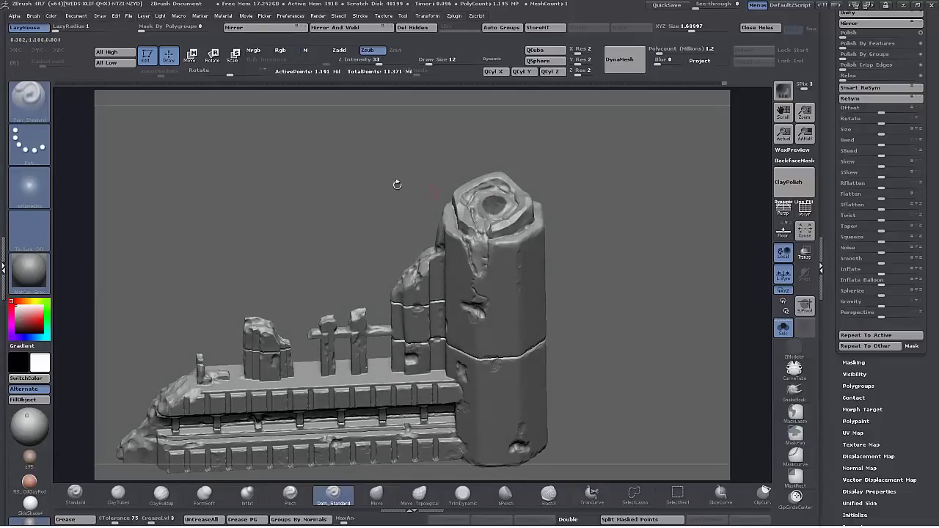
{"action": "left_click_drag", "start_coordinate": [368, 200], "coordinate": [361, 179], "text": "ctrl"}
{"action": "key", "text": "ctrl+z"}
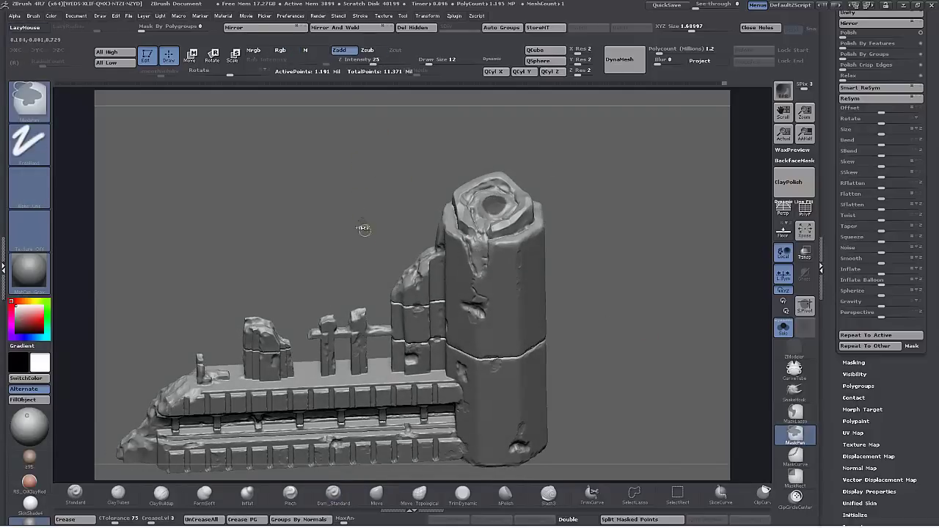
{"action": "left_click", "coordinate": [365, 227], "text": "ctrl"}
{"action": "left_click", "coordinate": [192, 56]}
{"action": "left_click", "coordinate": [492, 203]}
{"action": "left_click_drag", "start_coordinate": [482, 174], "coordinate": [484, 184]}
{"action": "left_click_drag", "start_coordinate": [360, 201], "coordinate": [348, 184], "text": "ctrl"}
{"action": "key", "text": "q"}
Smooth and trim the edges around the crater's sunken centre using TrimDynamic at draw size 12.
{"action": "mouse_move", "coordinate": [622, 286]}
{"action": "left_mouse_down"}
{"action": "mouse_move", "coordinate": [631, 318]}
{"action": "mouse_move", "coordinate": [480, 466]}
{"action": "left_mouse_up"}
{"action": "left_click", "coordinate": [462, 493]}
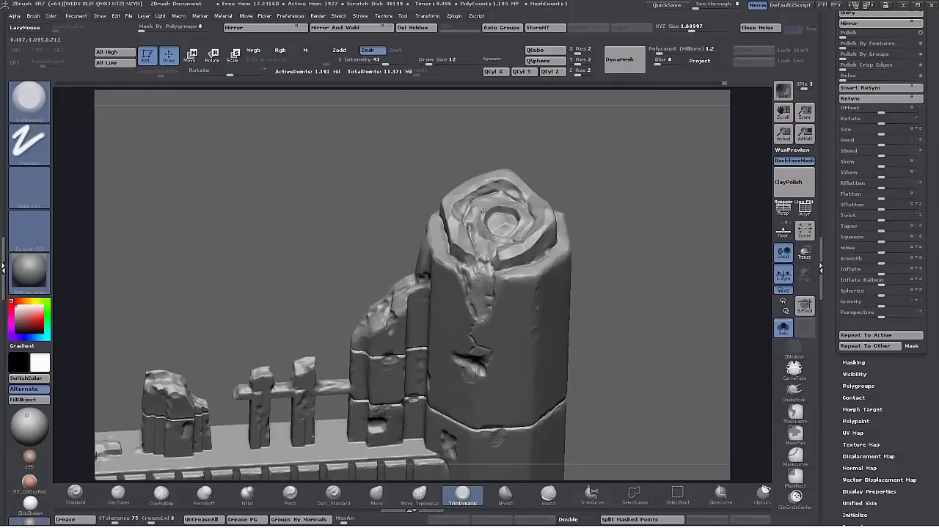
{"action": "left_click_drag", "start_coordinate": [497, 211], "coordinate": [500, 220], "text": "shift"}
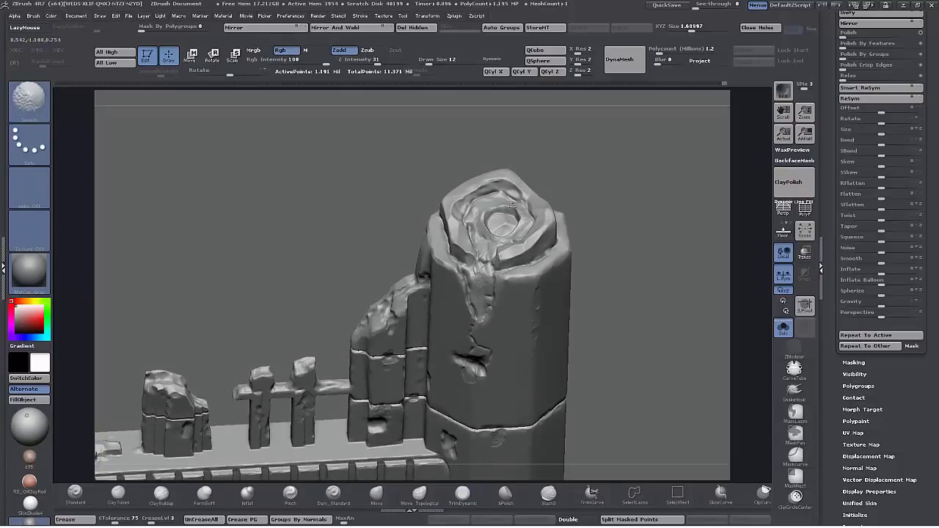
{"action": "left_click_drag", "start_coordinate": [581, 223], "coordinate": [597, 257]}
{"action": "left_click_drag", "start_coordinate": [528, 239], "coordinate": [518, 226]}
{"action": "left_click_drag", "start_coordinate": [581, 279], "coordinate": [506, 264]}
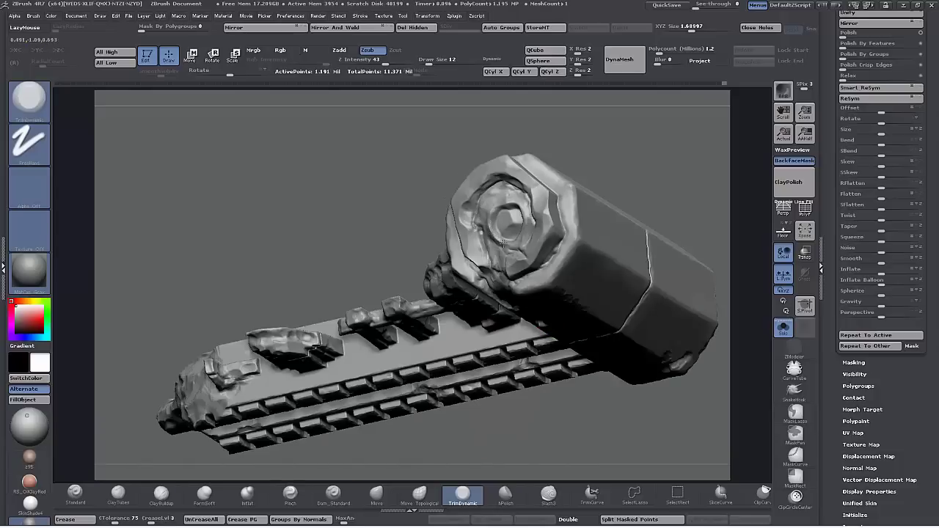
{"action": "left_click_drag", "start_coordinate": [617, 192], "coordinate": [621, 238]}
{"action": "left_click_drag", "start_coordinate": [631, 338], "coordinate": [620, 289], "text": "alt"}
{"action": "left_click_drag", "start_coordinate": [620, 289], "coordinate": [656, 352], "text": "shift"}
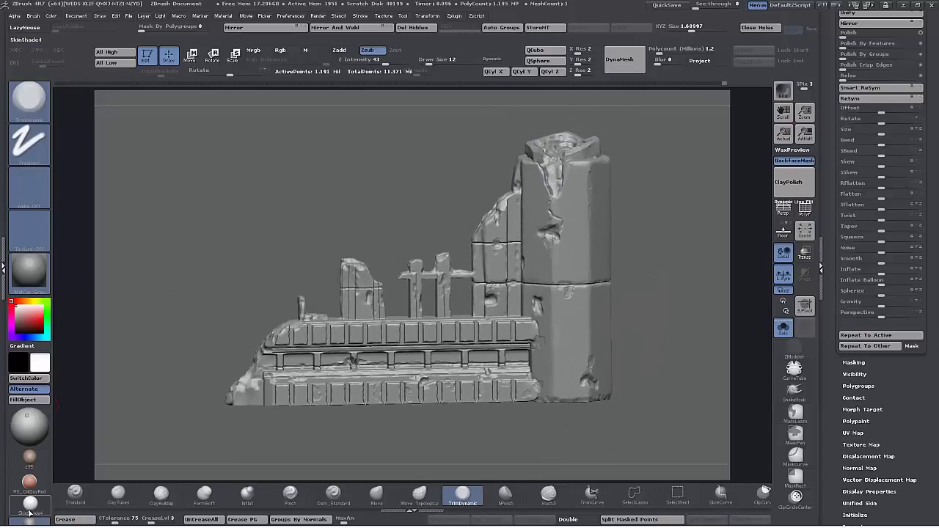
Preview the ruin in the RS_OilClayRed material and switch back to the grey MatCap material.
{"action": "left_click", "coordinate": [29, 459]}
{"action": "left_click_drag", "start_coordinate": [186, 318], "coordinate": [183, 323]}
{"action": "left_click", "coordinate": [29, 483]}
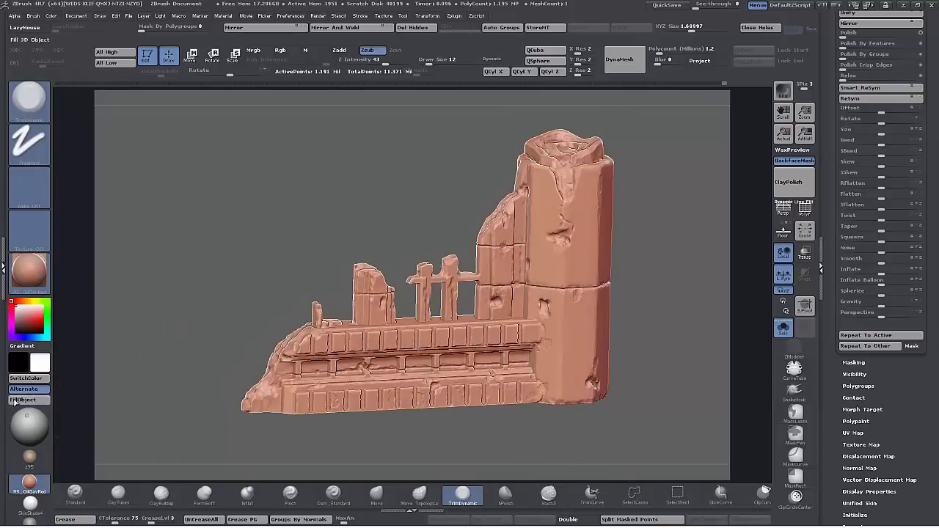
{"action": "left_click", "coordinate": [29, 271]}
{"action": "left_click", "coordinate": [516, 375]}
Stamp rough broken-stone texture into the tower's gouge and the hole below it using an XMD detail brush at draw size 14.
{"action": "left_click_drag", "start_coordinate": [334, 274], "coordinate": [236, 249]}
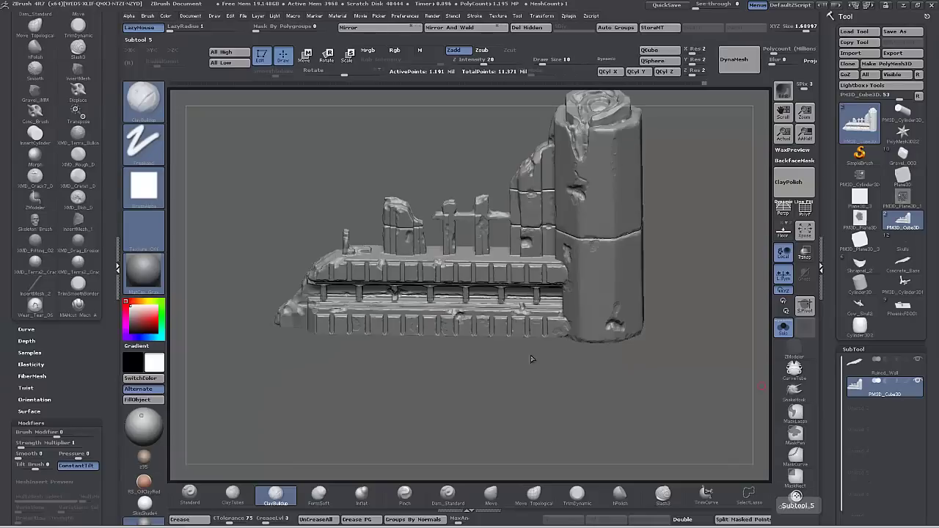
{"action": "left_click_drag", "start_coordinate": [253, 292], "coordinate": [258, 301]}
{"action": "left_click", "coordinate": [77, 199]}
{"action": "left_click_drag", "start_coordinate": [578, 392], "coordinate": [506, 452], "text": "alt"}
{"action": "left_click_drag", "start_coordinate": [564, 231], "coordinate": [567, 239]}
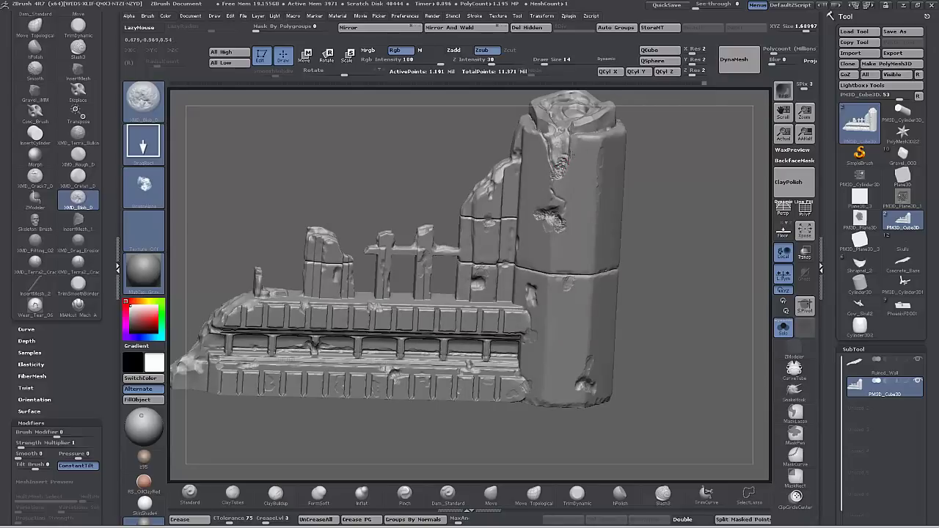
{"action": "mouse_move", "coordinate": [663, 226]}
{"action": "left_mouse_down", "text": "alt"}
{"action": "mouse_move", "coordinate": [657, 280]}
{"action": "mouse_move", "coordinate": [675, 328]}
{"action": "left_mouse_up", "text": "alt"}
{"action": "mouse_move", "coordinate": [556, 215]}
{"action": "left_mouse_down"}
{"action": "mouse_move", "coordinate": [562, 237]}
{"action": "mouse_move", "coordinate": [571, 232]}
{"action": "left_mouse_up"}
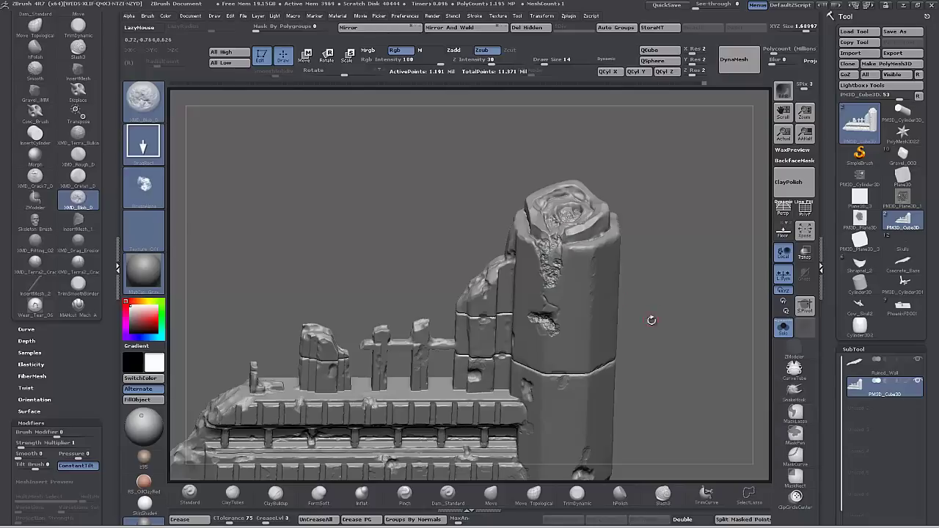
Stamp rough broken-stone texture across the crater floor on the tower's top at draw size 14.
{"action": "left_click_drag", "start_coordinate": [652, 321], "coordinate": [640, 322]}
{"action": "mouse_move", "coordinate": [575, 195]}
{"action": "left_mouse_down"}
{"action": "mouse_move", "coordinate": [592, 205]}
{"action": "mouse_move", "coordinate": [549, 197]}
{"action": "left_mouse_up"}
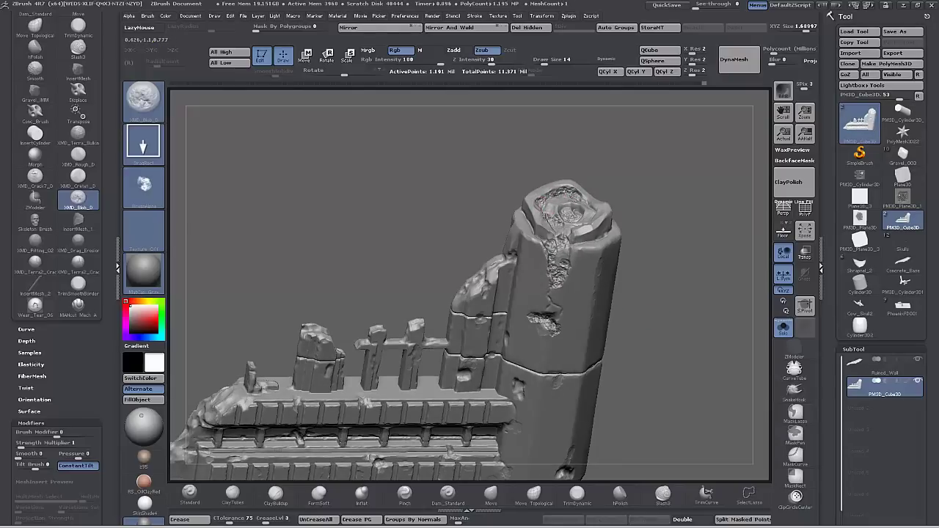
{"action": "left_click_drag", "start_coordinate": [671, 338], "coordinate": [675, 327]}
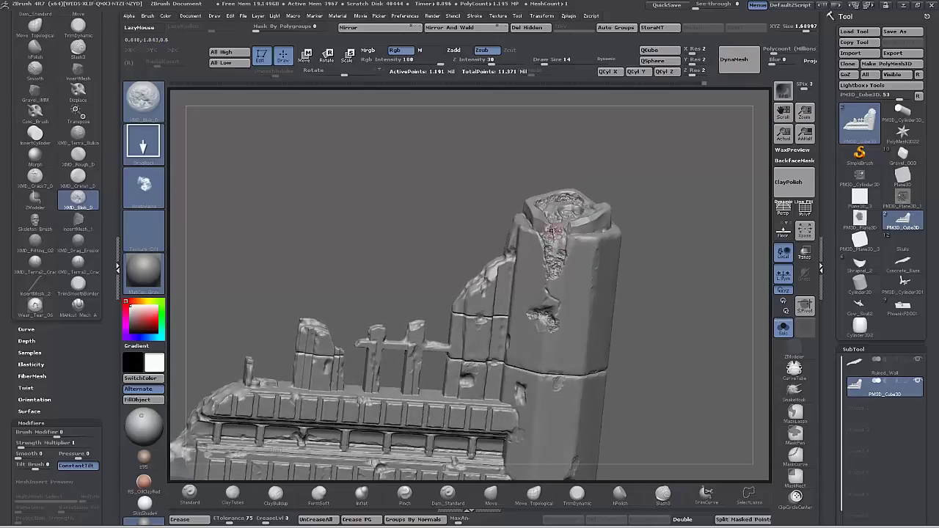
{"action": "left_click_drag", "start_coordinate": [629, 375], "coordinate": [643, 303], "text": "alt"}
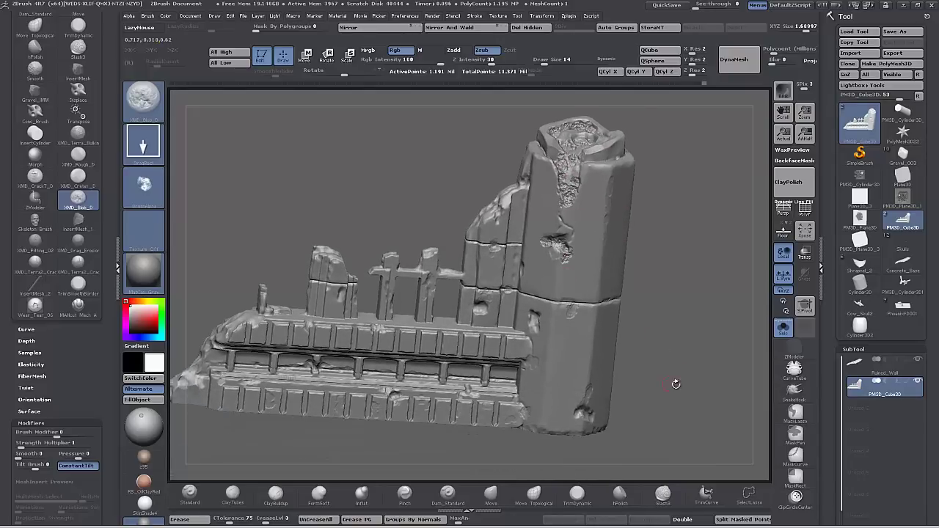
Stamp broken-stone texture into the holes on the lower tower, the chips along the base wall and the holes in the wall piers.
{"action": "left_click_drag", "start_coordinate": [676, 384], "coordinate": [688, 314], "text": "alt"}
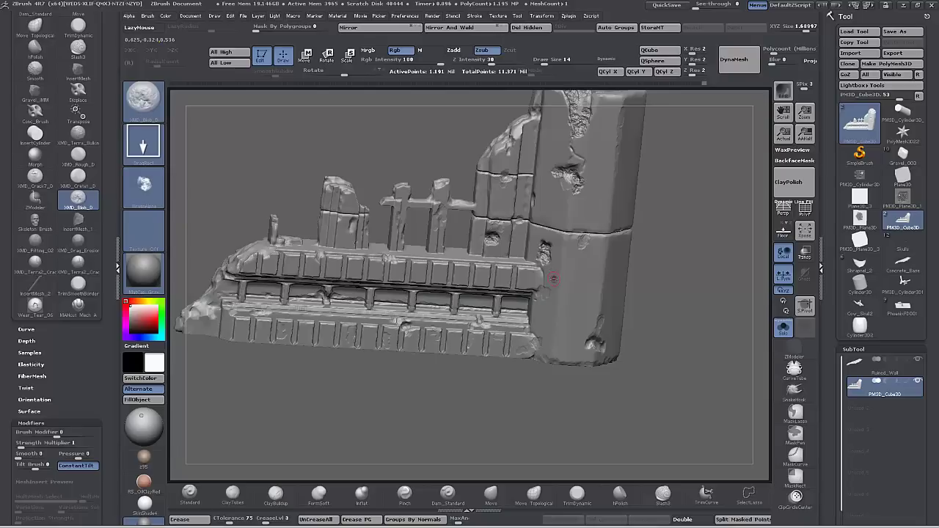
{"action": "left_click_drag", "start_coordinate": [601, 392], "coordinate": [585, 385]}
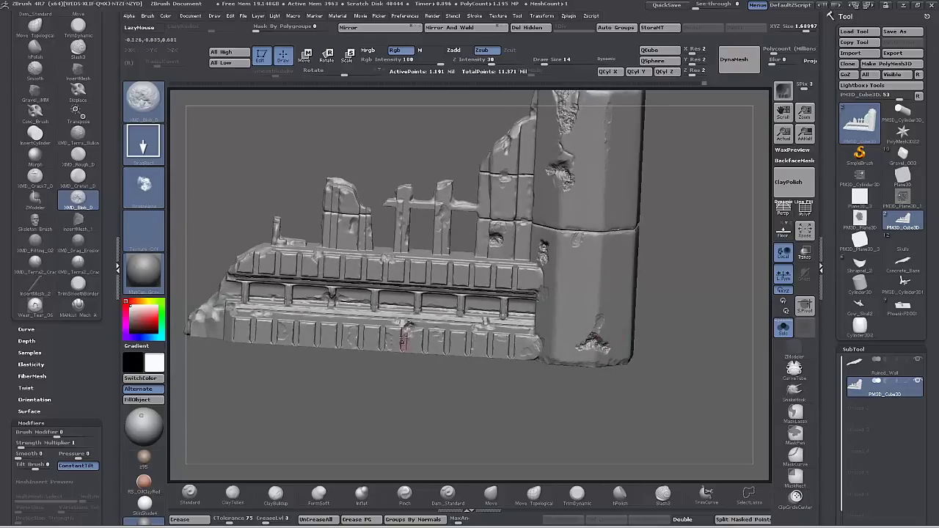
{"action": "left_click_drag", "start_coordinate": [396, 391], "coordinate": [408, 391]}
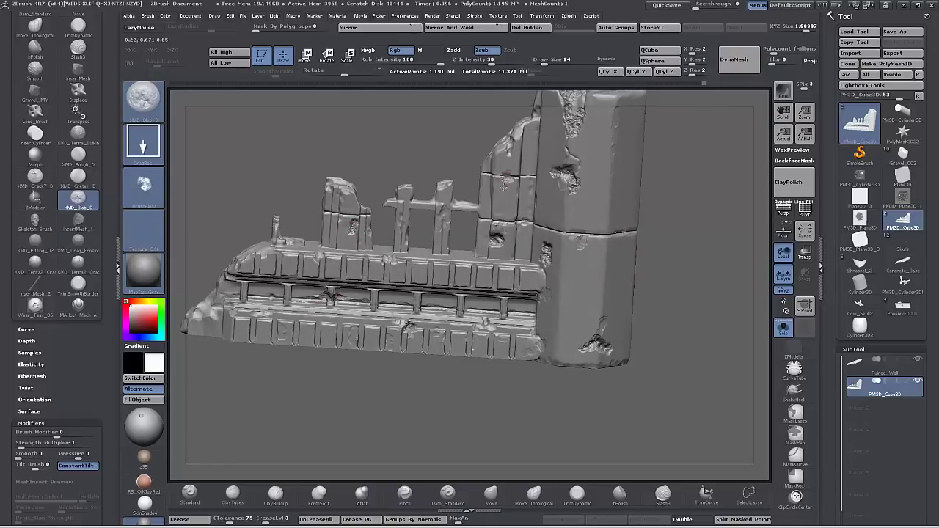
Roughen the broken slope of the tall wall beside the tower and the crumbled outer end of the base wall with broken-stone texture.
{"action": "left_click_drag", "start_coordinate": [697, 261], "coordinate": [701, 324], "text": "alt"}
{"action": "left_click_drag", "start_coordinate": [434, 166], "coordinate": [500, 207]}
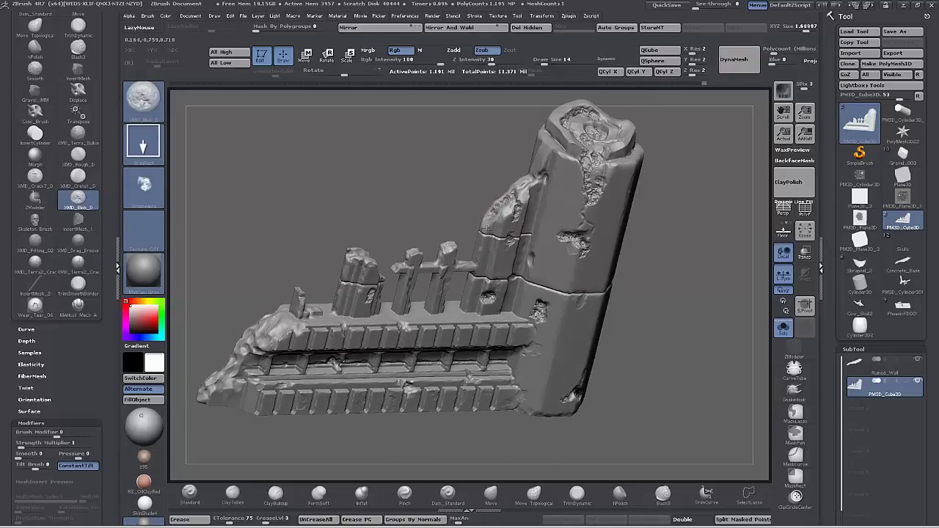
{"action": "left_click_drag", "start_coordinate": [536, 181], "coordinate": [526, 191]}
{"action": "left_click_drag", "start_coordinate": [677, 342], "coordinate": [712, 264], "text": "alt"}
{"action": "left_click_drag", "start_coordinate": [381, 379], "coordinate": [466, 374]}
{"action": "left_click_drag", "start_coordinate": [373, 264], "coordinate": [394, 243]}
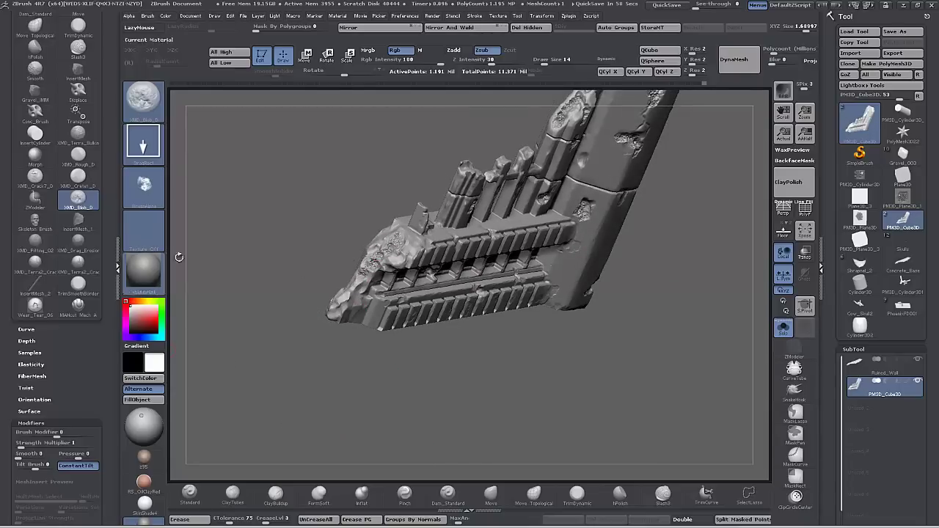
Wear the base wall with the XMD_Drag_Erosion_01 brush and roughen its upper ledge chips with the broken-stone brush.
{"action": "left_click", "coordinate": [78, 243]}
{"action": "mouse_move", "coordinate": [303, 342]}
{"action": "left_mouse_down"}
{"action": "mouse_move", "coordinate": [337, 317]}
{"action": "mouse_move", "coordinate": [340, 360]}
{"action": "mouse_move", "coordinate": [346, 354]}
{"action": "left_mouse_up"}
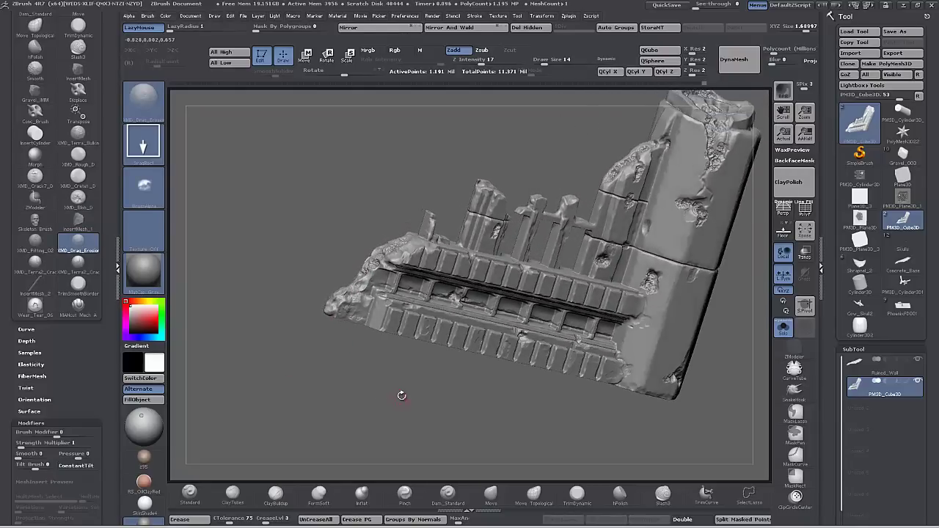
{"action": "left_click_drag", "start_coordinate": [402, 396], "coordinate": [342, 275]}
{"action": "left_click_drag", "start_coordinate": [377, 374], "coordinate": [374, 420]}
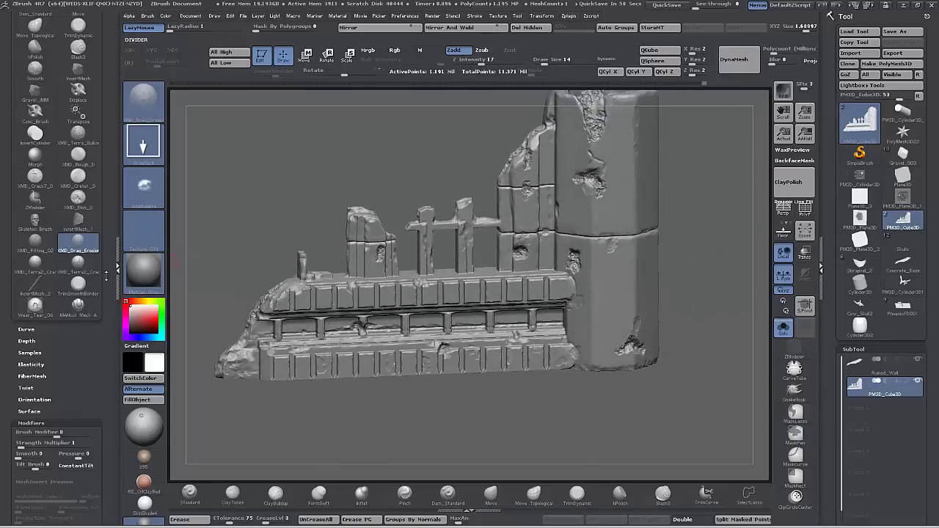
{"action": "left_click", "coordinate": [78, 200]}
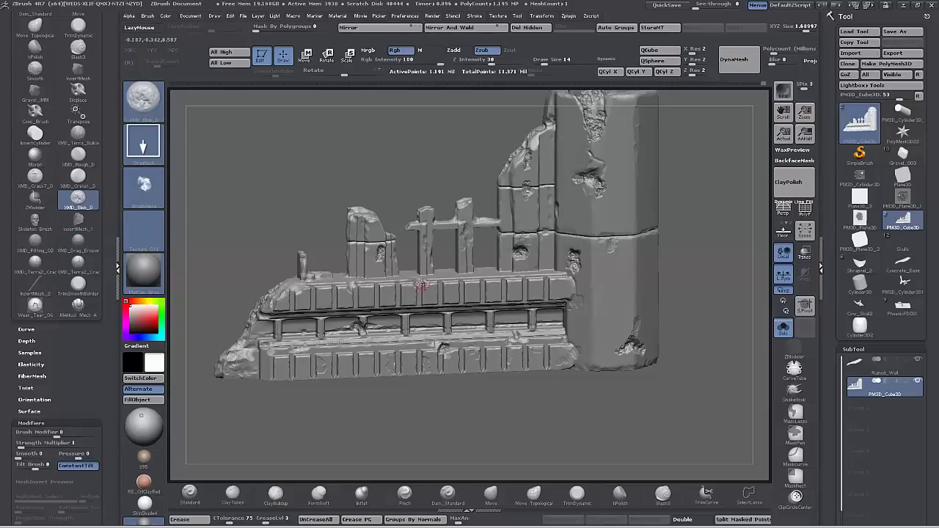
{"action": "mouse_move", "coordinate": [405, 416]}
{"action": "left_mouse_down", "text": "alt"}
{"action": "mouse_move", "coordinate": [450, 402]}
{"action": "mouse_move", "coordinate": [387, 446]}
{"action": "left_mouse_up", "text": "alt"}
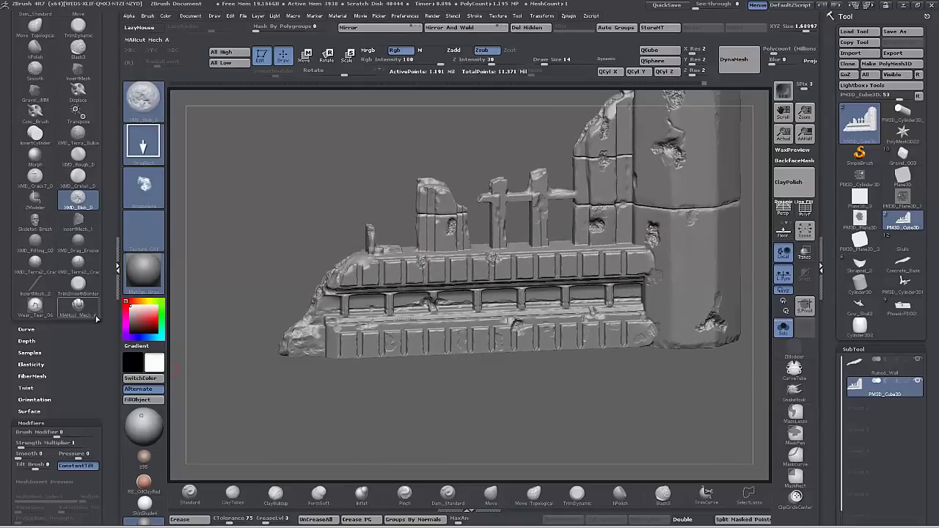
Add light surface roughness to the base wall and tower with an XMD_Terra brush at Z intensity 18.
{"action": "left_click", "coordinate": [78, 136]}
{"action": "mouse_move", "coordinate": [294, 413]}
{"action": "left_mouse_down"}
{"action": "mouse_move", "coordinate": [322, 411]}
{"action": "mouse_move", "coordinate": [293, 381]}
{"action": "left_mouse_up"}
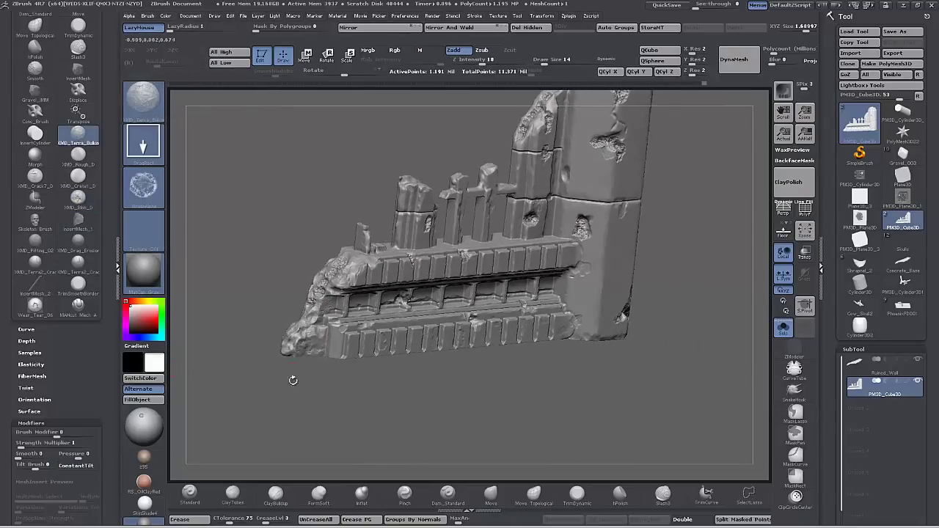
{"action": "left_click_drag", "start_coordinate": [550, 389], "coordinate": [444, 376], "text": "alt"}
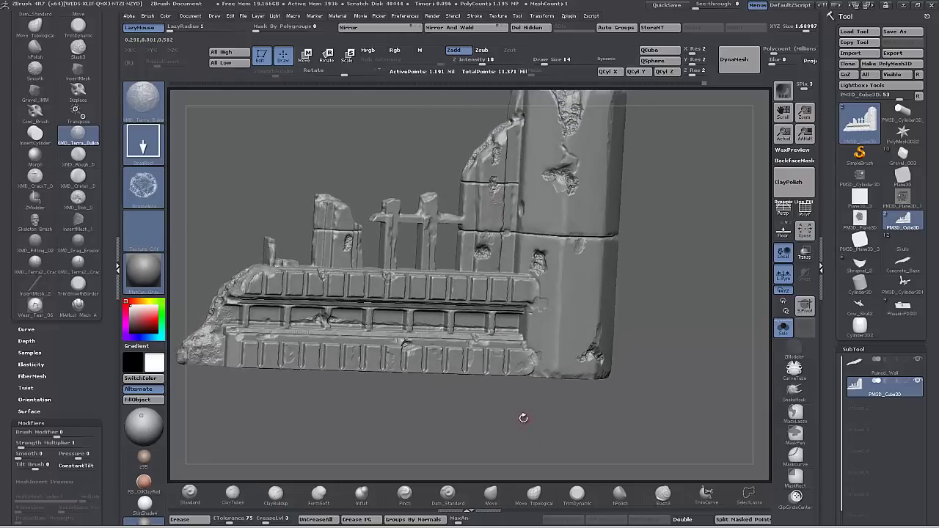
{"action": "left_click_drag", "start_coordinate": [523, 418], "coordinate": [459, 414], "text": "alt"}
{"action": "left_click_drag", "start_coordinate": [568, 362], "coordinate": [584, 355]}
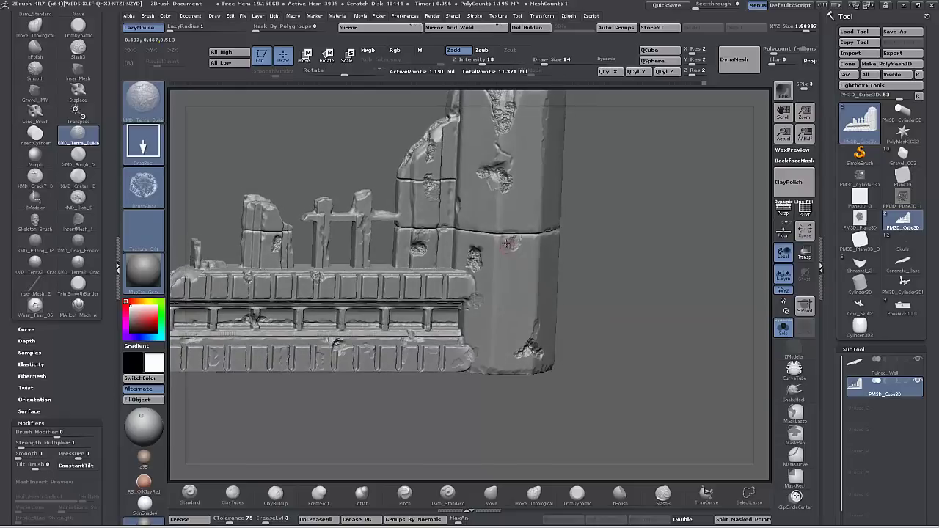
{"action": "left_click_drag", "start_coordinate": [484, 454], "coordinate": [451, 412], "text": "alt"}
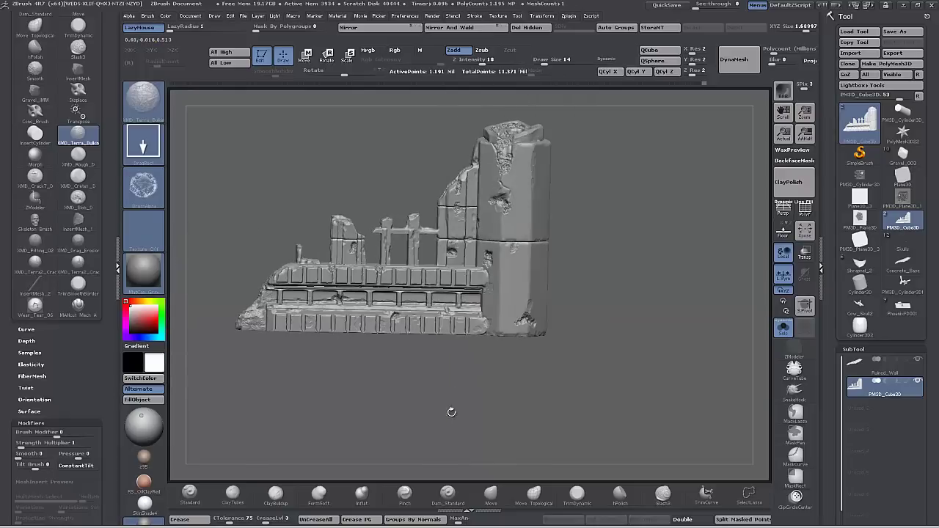
{"action": "left_click_drag", "start_coordinate": [648, 260], "coordinate": [675, 374]}
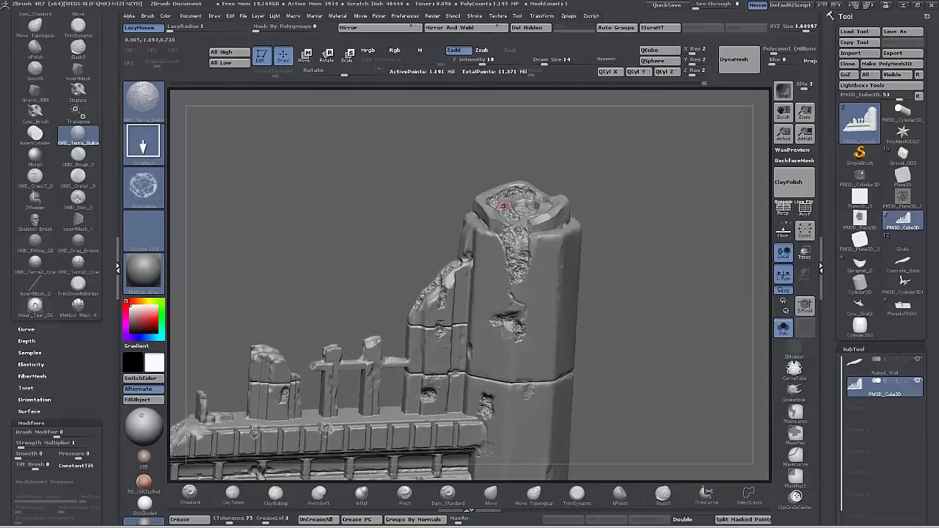
{"action": "left_click_drag", "start_coordinate": [618, 240], "coordinate": [619, 277]}
{"action": "mouse_move", "coordinate": [686, 429]}
{"action": "left_mouse_down"}
{"action": "mouse_move", "coordinate": [679, 363]}
{"action": "mouse_move", "coordinate": [679, 392]}
{"action": "mouse_move", "coordinate": [634, 405]}
{"action": "left_mouse_up"}
Carve a jagged crack from the tower's gouge towards the hole below it with the MAHcut Mech A brush at draw size 14.
{"action": "left_click", "coordinate": [231, 496]}
{"action": "left_click", "coordinate": [79, 314]}
{"action": "left_click_drag", "start_coordinate": [673, 378], "coordinate": [742, 344]}
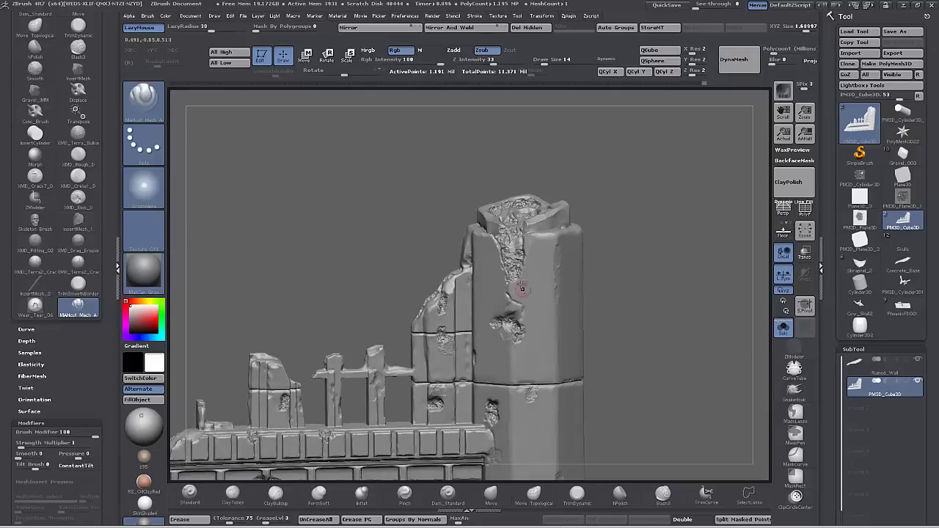
{"action": "mouse_move", "coordinate": [633, 339]}
{"action": "left_mouse_down"}
{"action": "mouse_move", "coordinate": [656, 344]}
{"action": "mouse_move", "coordinate": [621, 316]}
{"action": "mouse_move", "coordinate": [635, 349]}
{"action": "left_mouse_up"}
{"action": "left_click_drag", "start_coordinate": [620, 294], "coordinate": [646, 331]}
{"action": "mouse_move", "coordinate": [514, 216]}
{"action": "left_mouse_down"}
{"action": "mouse_move", "coordinate": [529, 218]}
{"action": "mouse_move", "coordinate": [521, 231]}
{"action": "left_mouse_up"}
{"action": "left_click_drag", "start_coordinate": [648, 364], "coordinate": [634, 331]}
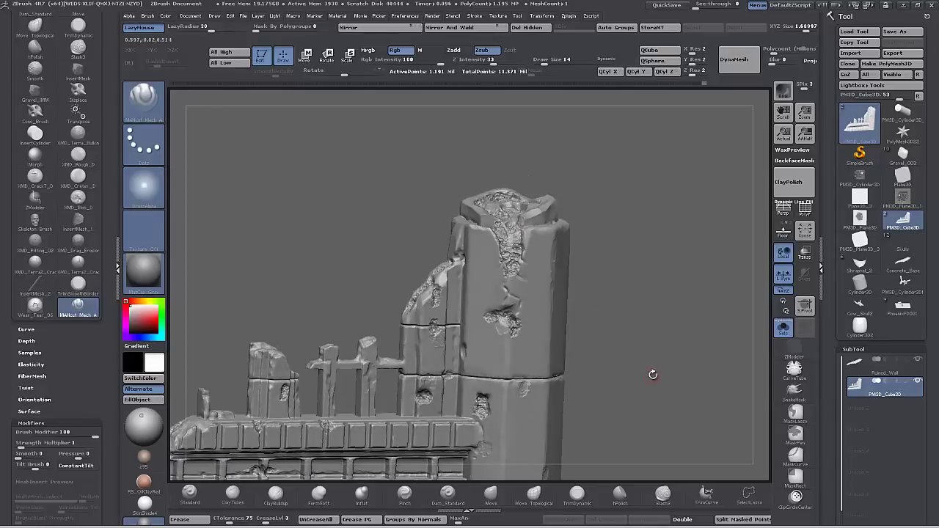
{"action": "left_click_drag", "start_coordinate": [576, 295], "coordinate": [581, 328]}
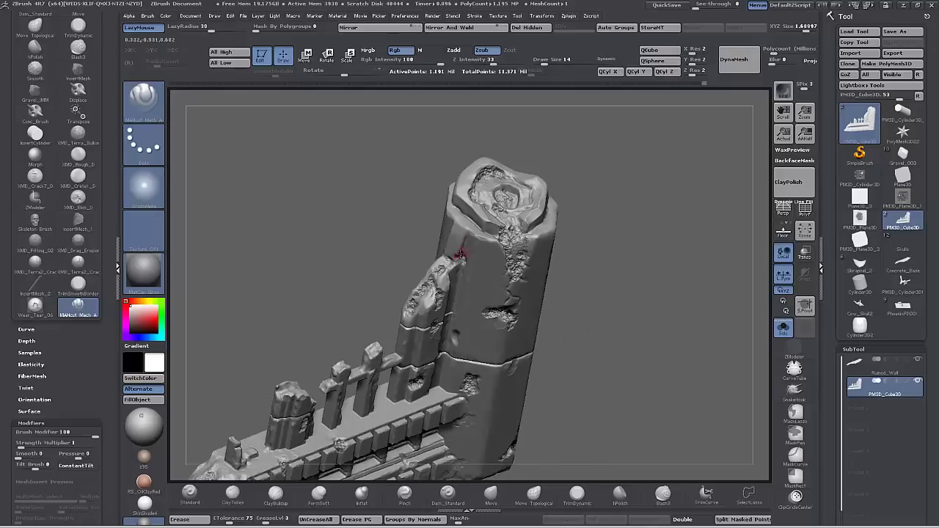
{"action": "left_click_drag", "start_coordinate": [592, 358], "coordinate": [643, 267]}
{"action": "mouse_move", "coordinate": [480, 272]}
{"action": "left_mouse_down"}
{"action": "mouse_move", "coordinate": [499, 275]}
{"action": "mouse_move", "coordinate": [591, 345]}
{"action": "mouse_move", "coordinate": [673, 381]}
{"action": "mouse_move", "coordinate": [650, 411]}
{"action": "mouse_move", "coordinate": [658, 437]}
{"action": "mouse_move", "coordinate": [671, 372]}
{"action": "mouse_move", "coordinate": [624, 363]}
{"action": "mouse_move", "coordinate": [654, 365]}
{"action": "left_mouse_up"}
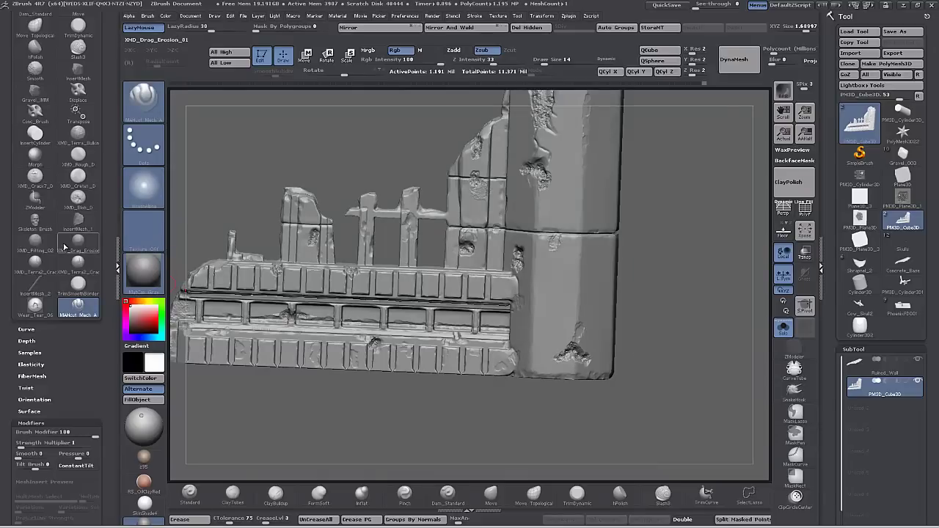
Stamp thin cracks radiating from the tower's middle and base holes with an XMD_Terra2 crack brush, undoing an unwanted stamp.
{"action": "left_click", "coordinate": [34, 262]}
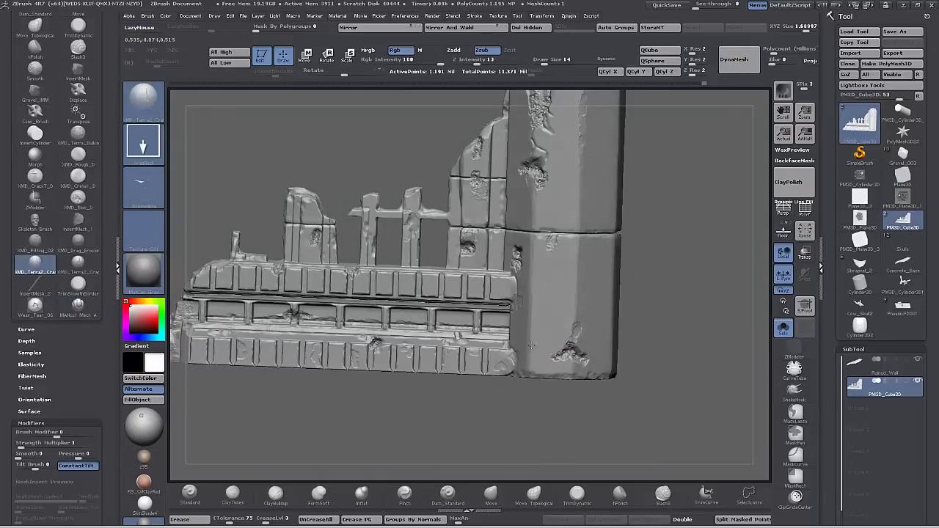
{"action": "left_click_drag", "start_coordinate": [562, 387], "coordinate": [548, 387]}
{"action": "mouse_move", "coordinate": [631, 322]}
{"action": "left_mouse_down"}
{"action": "mouse_move", "coordinate": [644, 336]}
{"action": "mouse_move", "coordinate": [638, 345]}
{"action": "mouse_move", "coordinate": [634, 323]}
{"action": "mouse_move", "coordinate": [591, 310]}
{"action": "mouse_move", "coordinate": [635, 334]}
{"action": "left_mouse_up"}
{"action": "key", "text": "ctrl+z"}
{"action": "left_click_drag", "start_coordinate": [632, 386], "coordinate": [688, 428]}
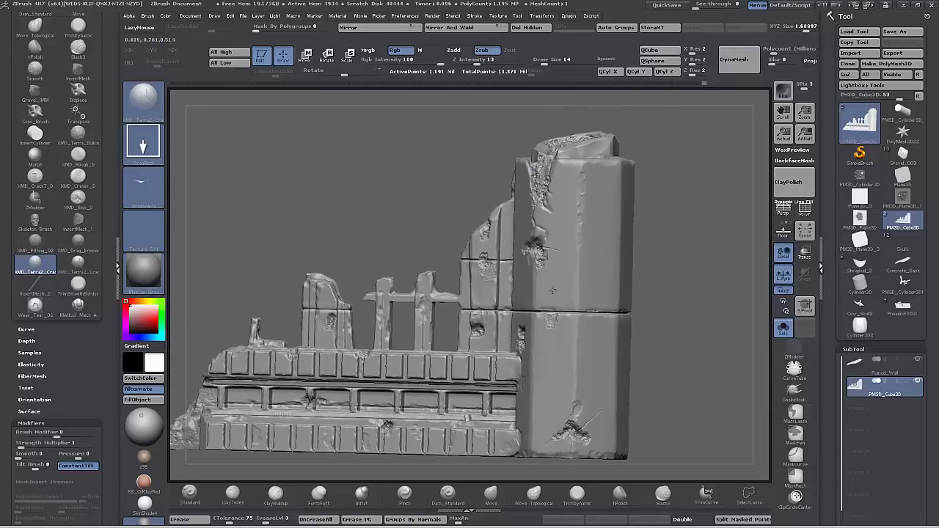
{"action": "mouse_move", "coordinate": [676, 297]}
{"action": "left_mouse_down"}
{"action": "mouse_move", "coordinate": [700, 323]}
{"action": "mouse_move", "coordinate": [673, 347]}
{"action": "left_mouse_up"}
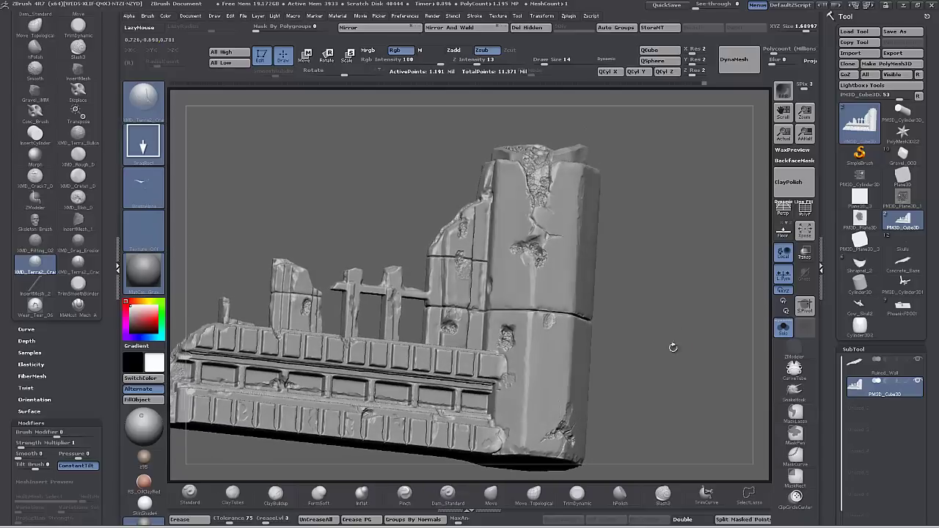
Deepen the cracks around the tower's middle hole with the MAHcut Mech A brush.
{"action": "left_click", "coordinate": [78, 305]}
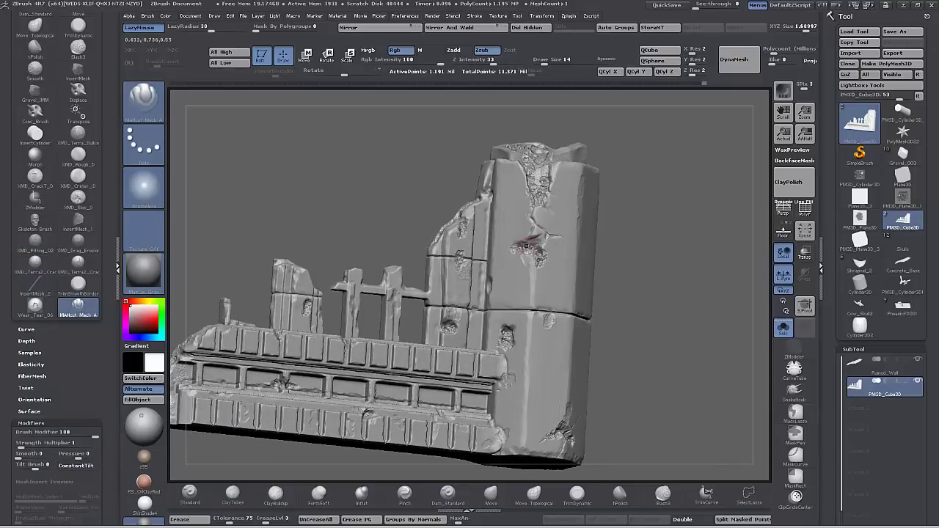
{"action": "left_click_drag", "start_coordinate": [640, 339], "coordinate": [623, 337]}
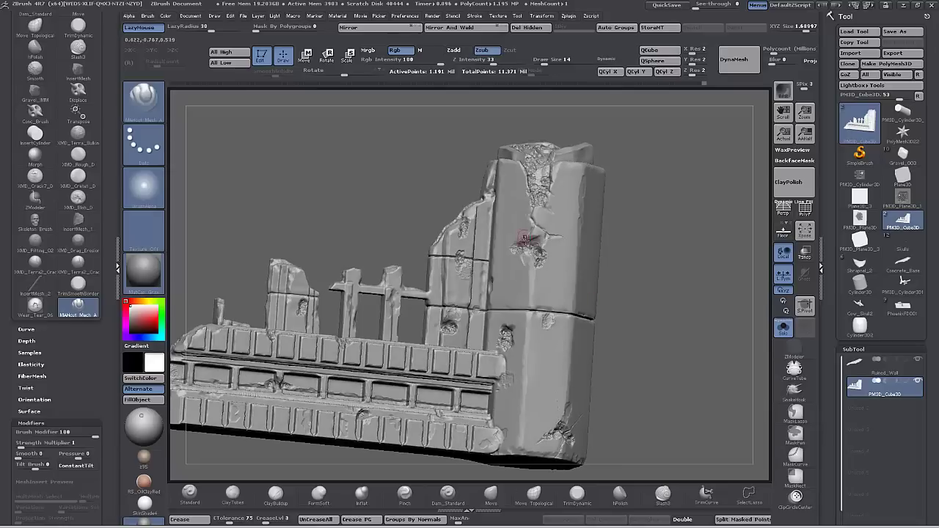
{"action": "left_click_drag", "start_coordinate": [525, 243], "coordinate": [549, 233]}
{"action": "mouse_move", "coordinate": [642, 326]}
{"action": "left_mouse_down"}
{"action": "mouse_move", "coordinate": [544, 241]}
{"action": "mouse_move", "coordinate": [533, 259]}
{"action": "left_mouse_up"}
{"action": "mouse_move", "coordinate": [650, 302]}
{"action": "left_mouse_down"}
{"action": "mouse_move", "coordinate": [661, 296]}
{"action": "mouse_move", "coordinate": [667, 316]}
{"action": "left_mouse_up"}
Flatten and bevel the tower's upper rim and the edges of its gouge with the hPolish brush at draw size 14.
{"action": "left_click", "coordinate": [577, 495]}
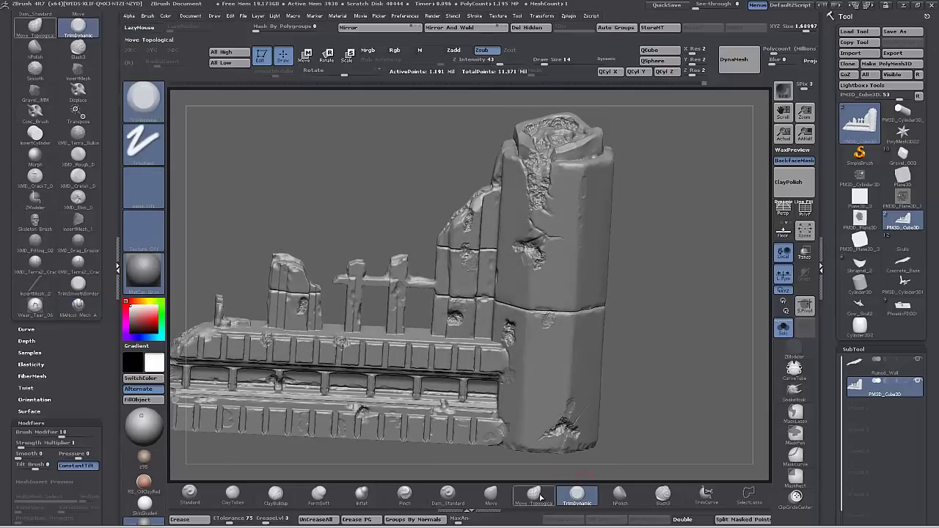
{"action": "left_click", "coordinate": [620, 495]}
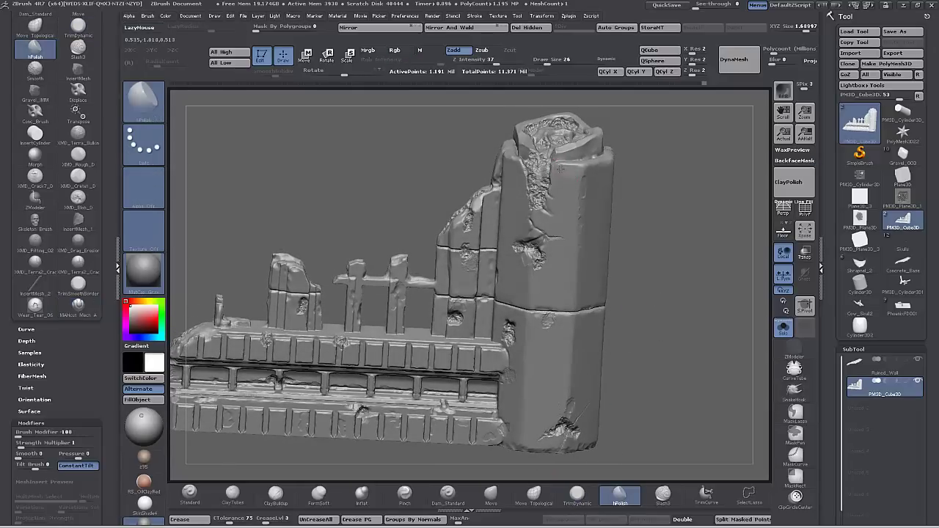
{"action": "left_click_drag", "start_coordinate": [653, 213], "coordinate": [655, 238]}
{"action": "key", "text": "bracketleft"}
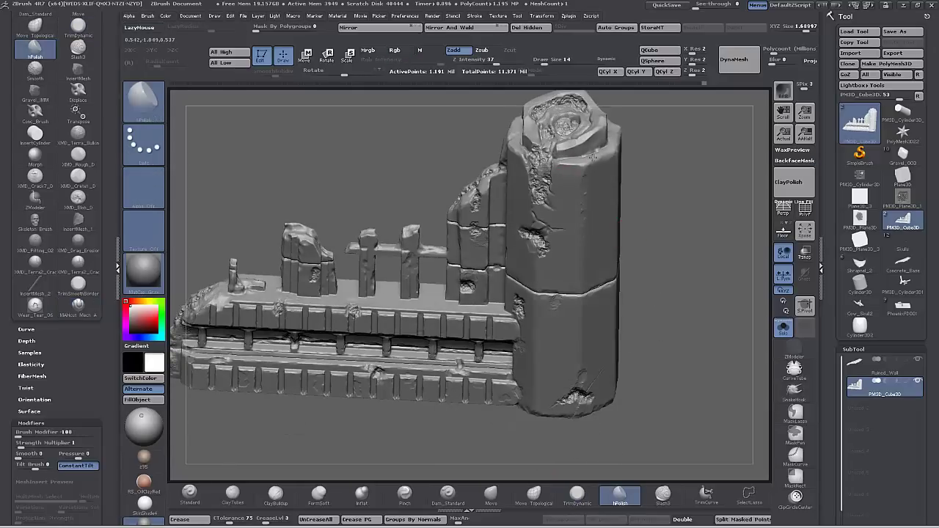
{"action": "left_click_drag", "start_coordinate": [628, 174], "coordinate": [614, 143]}
{"action": "left_click_drag", "start_coordinate": [701, 217], "coordinate": [681, 226]}
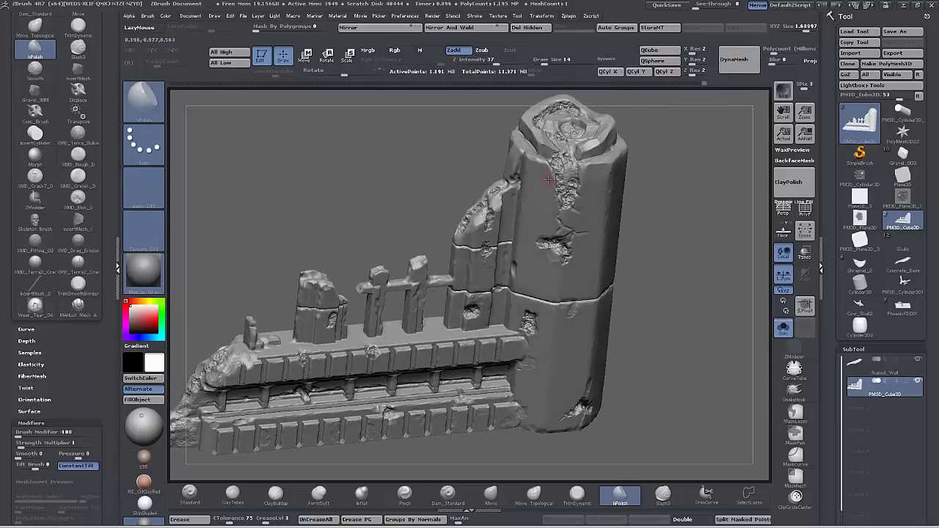
{"action": "left_click_drag", "start_coordinate": [711, 327], "coordinate": [714, 295]}
Stamp faint cracks onto the lower tower with the branching XMD_Terra2 crack brush at Z intensity 5.
{"action": "left_click", "coordinate": [79, 266]}
{"action": "left_click_drag", "start_coordinate": [713, 377], "coordinate": [705, 352]}
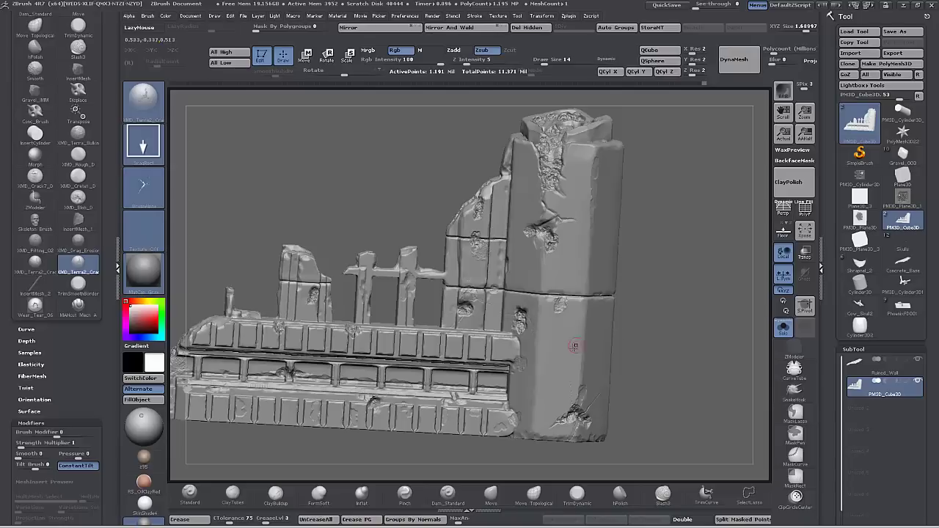
{"action": "left_click_drag", "start_coordinate": [680, 327], "coordinate": [530, 309]}
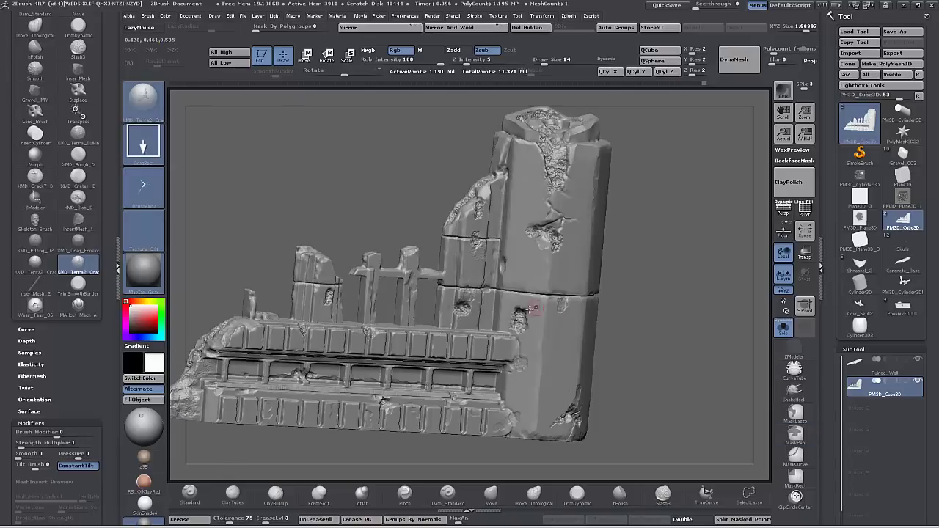
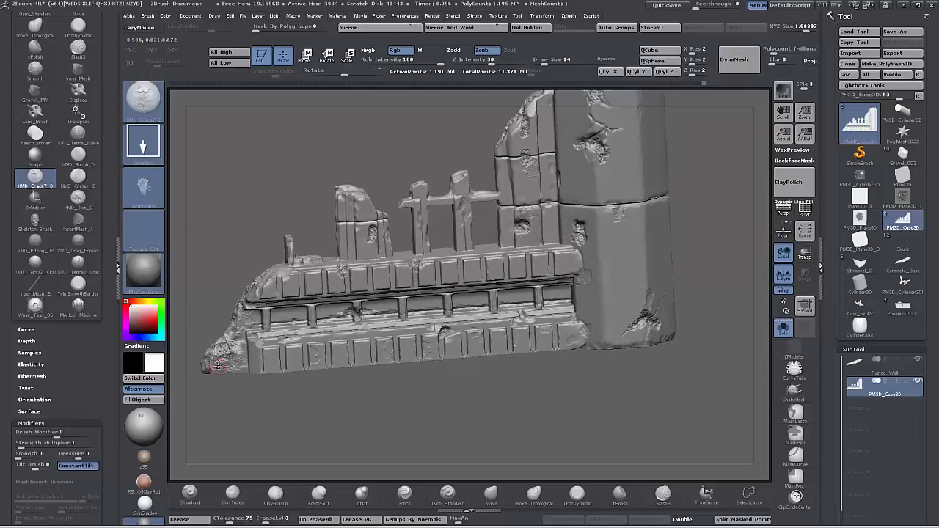
Stamp XMD_Crack7_D texture onto the base wall's crumbled end and damaged ledge at Z intensity 30.
{"action": "left_click_drag", "start_coordinate": [319, 420], "coordinate": [460, 437]}
{"action": "left_click_drag", "start_coordinate": [422, 379], "coordinate": [418, 423], "text": "alt"}
{"action": "left_click_drag", "start_coordinate": [359, 293], "coordinate": [354, 309]}
{"action": "left_click_drag", "start_coordinate": [604, 443], "coordinate": [583, 440]}
Stamp XMD_Crack7_D texture onto the broken pier and the thin posts standing above the base wall.
{"action": "left_click_drag", "start_coordinate": [309, 252], "coordinate": [311, 292]}
{"action": "left_click_drag", "start_coordinate": [342, 243], "coordinate": [333, 264]}
{"action": "left_click_drag", "start_coordinate": [287, 202], "coordinate": [307, 235]}
{"action": "left_click_drag", "start_coordinate": [359, 249], "coordinate": [394, 254]}
{"action": "left_click_drag", "start_coordinate": [462, 434], "coordinate": [461, 389]}
{"action": "left_click_drag", "start_coordinate": [488, 220], "coordinate": [492, 237]}
{"action": "left_click_drag", "start_coordinate": [514, 411], "coordinate": [521, 466]}
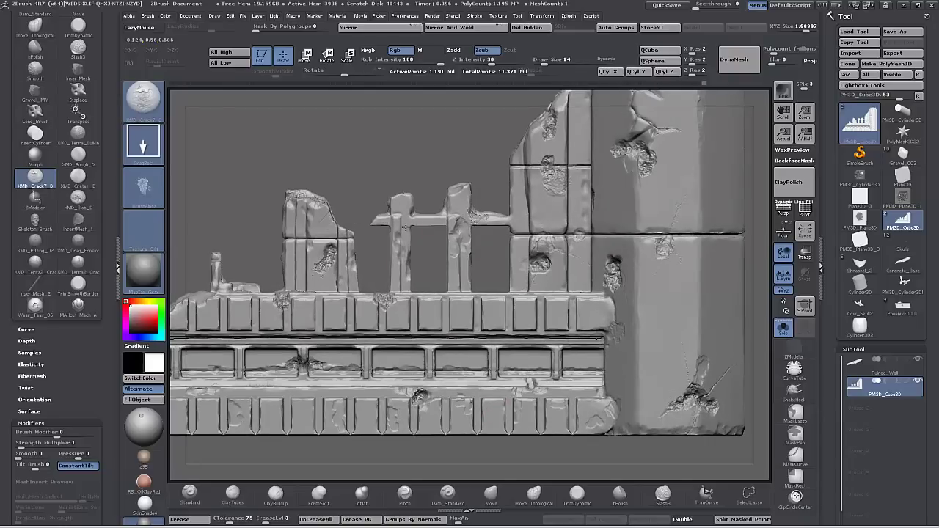
{"action": "left_click_drag", "start_coordinate": [407, 276], "coordinate": [407, 294]}
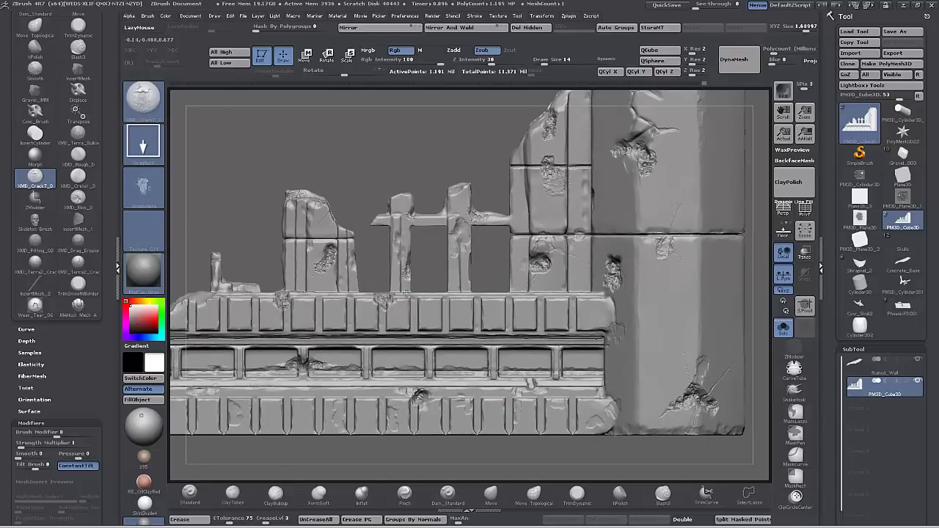
Stamp XMD_Crack7_D texture onto the lower part of the thin post nearest the tower.
{"action": "left_click_drag", "start_coordinate": [453, 257], "coordinate": [456, 271]}
{"action": "mouse_move", "coordinate": [359, 166]}
{"action": "left_mouse_down"}
{"action": "mouse_move", "coordinate": [373, 153]}
{"action": "mouse_move", "coordinate": [422, 156]}
{"action": "left_mouse_up"}
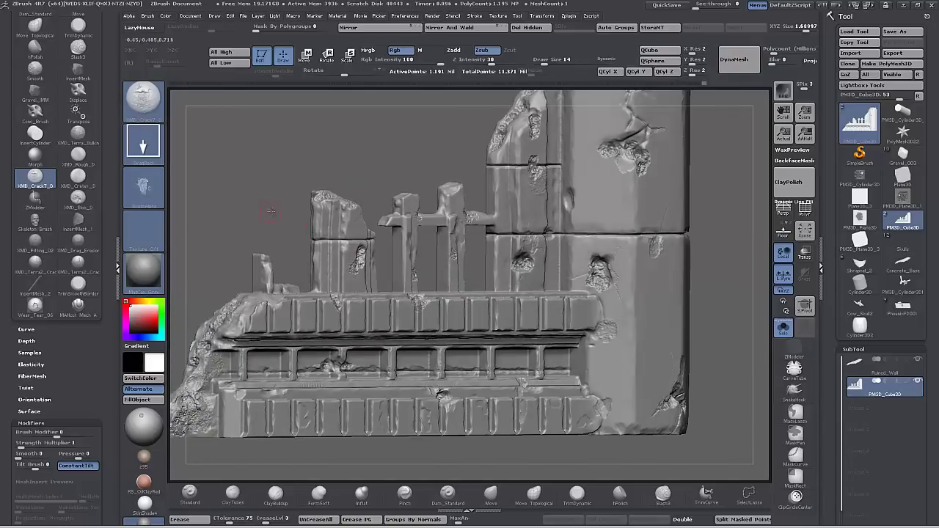
{"action": "left_click_drag", "start_coordinate": [272, 211], "coordinate": [321, 227]}
Flatten the edges of the broken pier above the base wall with the hPolish brush, reducing its draw size to 7.
{"action": "left_click", "coordinate": [616, 501]}
{"action": "left_click_drag", "start_coordinate": [631, 455], "coordinate": [635, 471], "text": "alt"}
{"action": "left_click", "coordinate": [577, 497]}
{"action": "mouse_move", "coordinate": [272, 213]}
{"action": "left_mouse_down"}
{"action": "mouse_move", "coordinate": [319, 214]}
{"action": "mouse_move", "coordinate": [338, 200]}
{"action": "mouse_move", "coordinate": [338, 181]}
{"action": "mouse_move", "coordinate": [341, 295]}
{"action": "mouse_move", "coordinate": [340, 259]}
{"action": "mouse_move", "coordinate": [256, 215]}
{"action": "mouse_move", "coordinate": [292, 224]}
{"action": "left_mouse_up"}
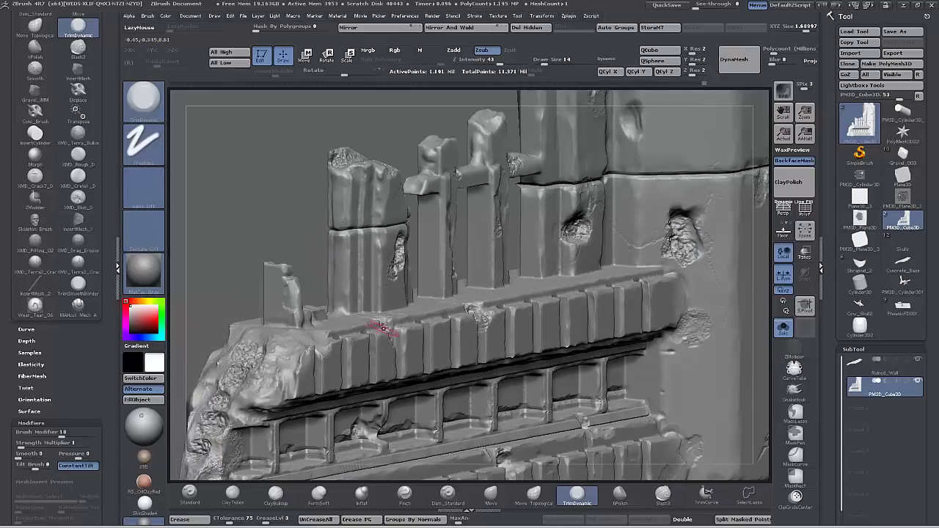
{"action": "left_click", "coordinate": [620, 497]}
{"action": "mouse_move", "coordinate": [344, 292]}
{"action": "left_mouse_down"}
{"action": "mouse_move", "coordinate": [342, 257]}
{"action": "mouse_move", "coordinate": [347, 297]}
{"action": "left_mouse_up"}
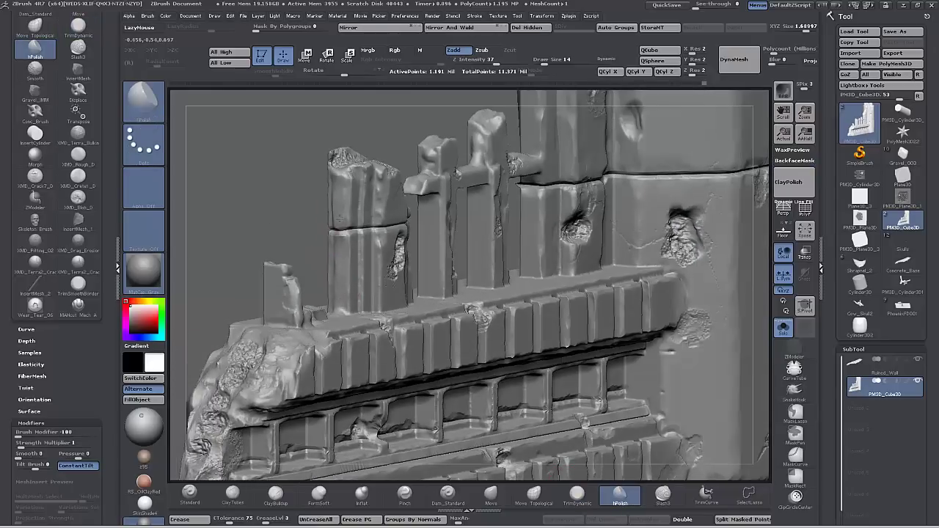
{"action": "mouse_move", "coordinate": [342, 189]}
{"action": "left_mouse_down"}
{"action": "mouse_move", "coordinate": [340, 178]}
{"action": "mouse_move", "coordinate": [339, 187]}
{"action": "left_mouse_up"}
{"action": "mouse_move", "coordinate": [286, 187]}
{"action": "left_mouse_down"}
{"action": "mouse_move", "coordinate": [286, 227]}
{"action": "mouse_move", "coordinate": [262, 205]}
{"action": "mouse_move", "coordinate": [292, 235]}
{"action": "left_mouse_up"}
{"action": "key", "text": "["}
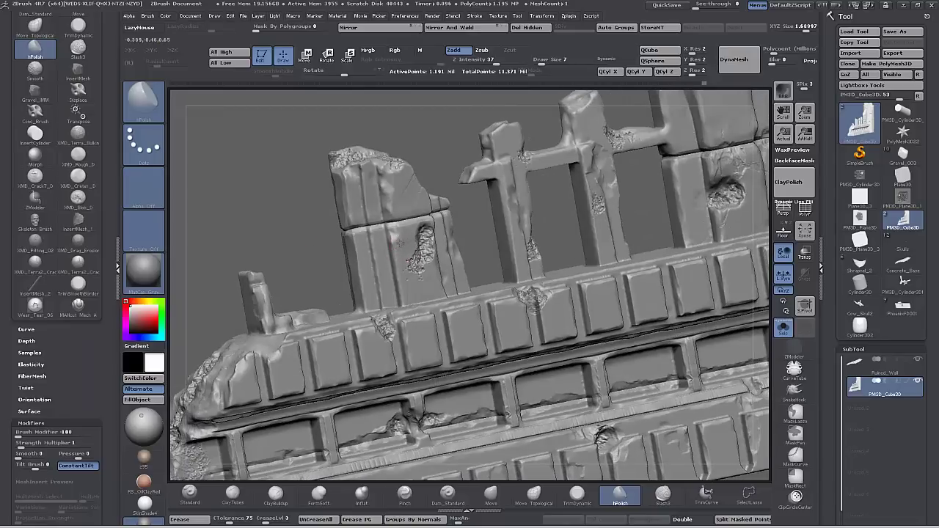
Stamp small chipped pits along the tall wall's edge beside the tower with the blotchy XMD brush at Z intensity 30.
{"action": "left_click", "coordinate": [34, 264]}
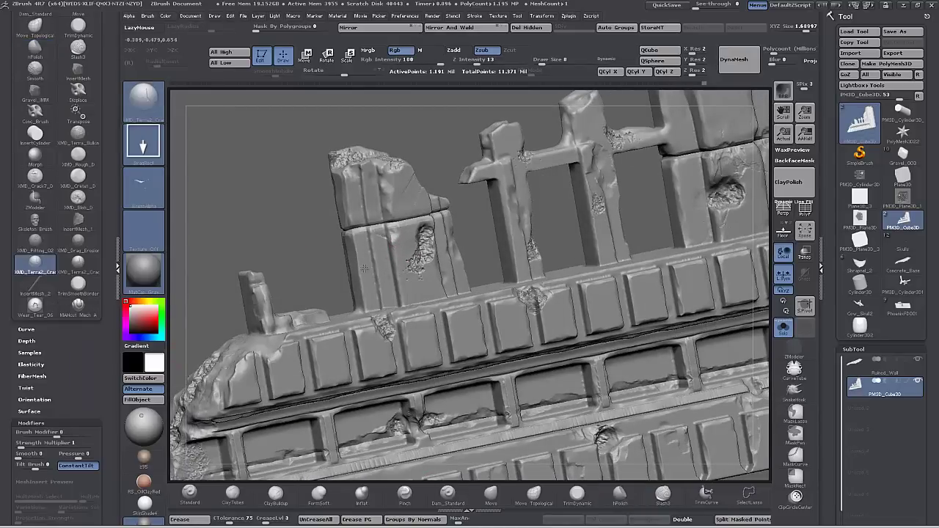
{"action": "left_click_drag", "start_coordinate": [299, 242], "coordinate": [262, 220]}
{"action": "left_click", "coordinate": [78, 198]}
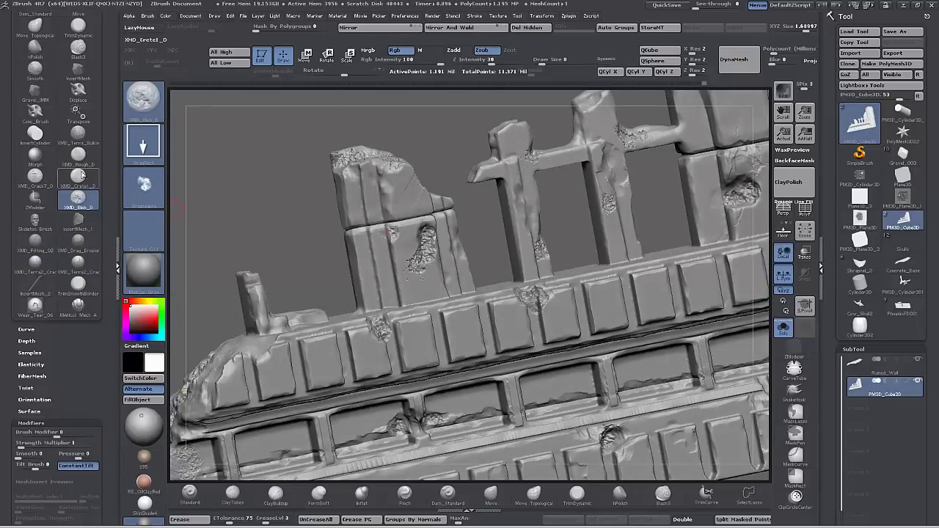
{"action": "left_click", "coordinate": [78, 176]}
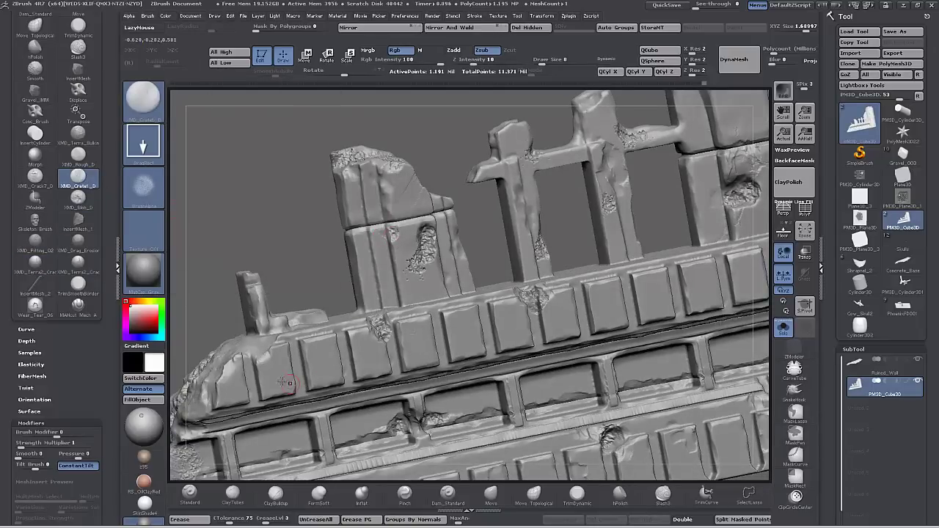
{"action": "mouse_move", "coordinate": [293, 252]}
{"action": "left_mouse_down"}
{"action": "mouse_move", "coordinate": [273, 210]}
{"action": "mouse_move", "coordinate": [379, 278]}
{"action": "left_mouse_up"}
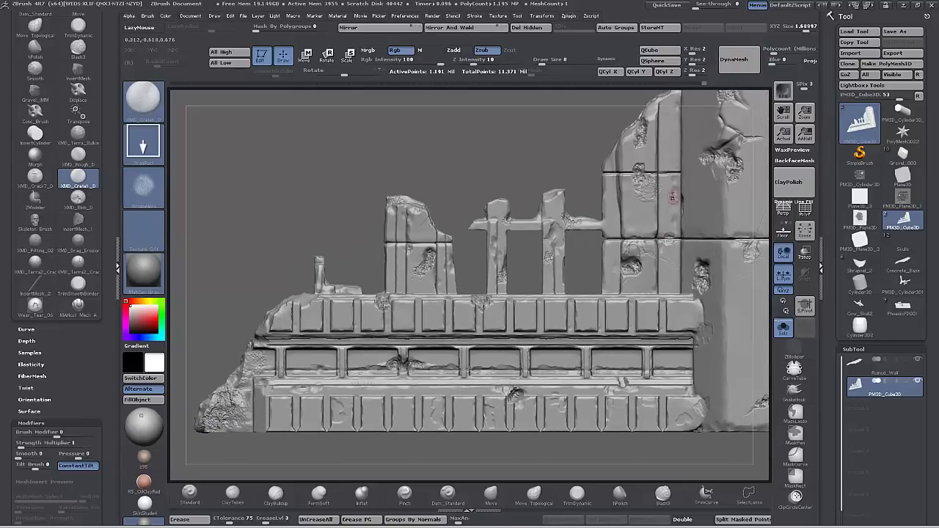
{"action": "left_click", "coordinate": [76, 199]}
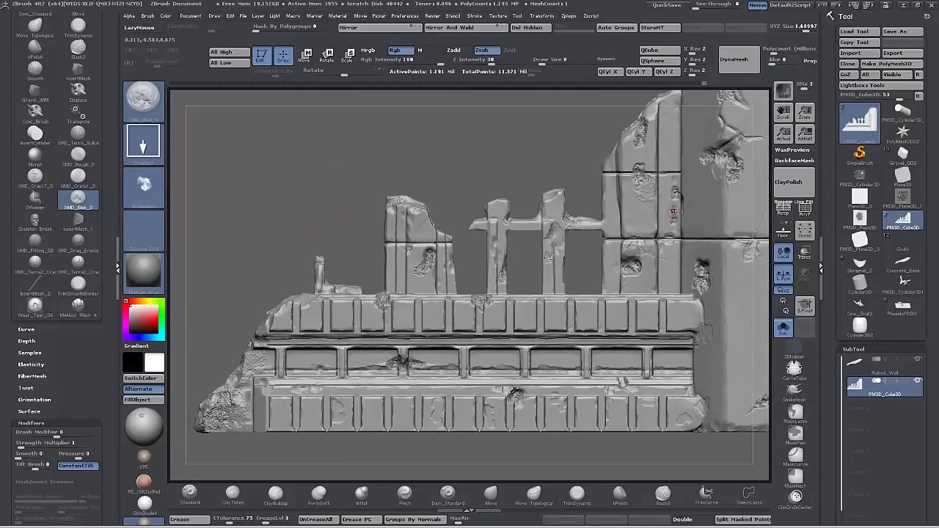
{"action": "mouse_move", "coordinate": [499, 128]}
{"action": "left_mouse_down"}
{"action": "mouse_move", "coordinate": [573, 147]}
{"action": "mouse_move", "coordinate": [688, 214]}
{"action": "left_mouse_up"}
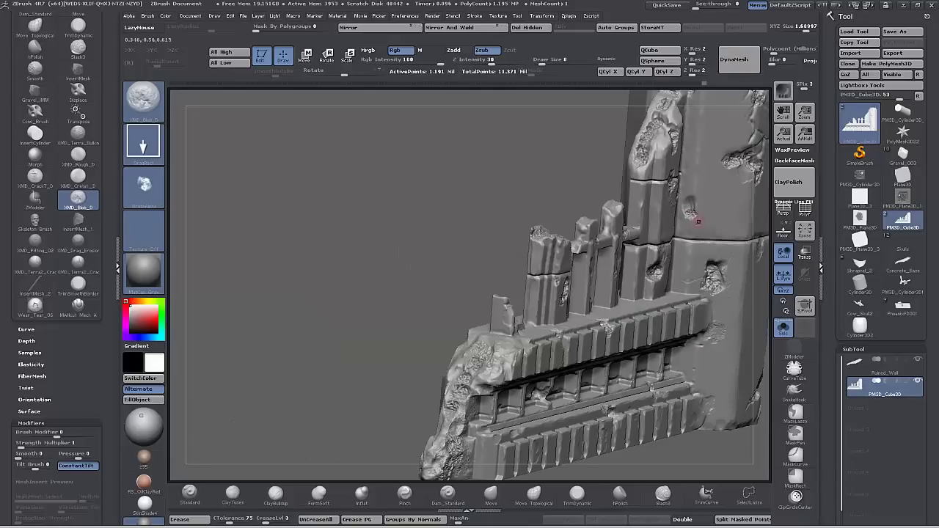
{"action": "left_click_drag", "start_coordinate": [513, 195], "coordinate": [381, 174]}
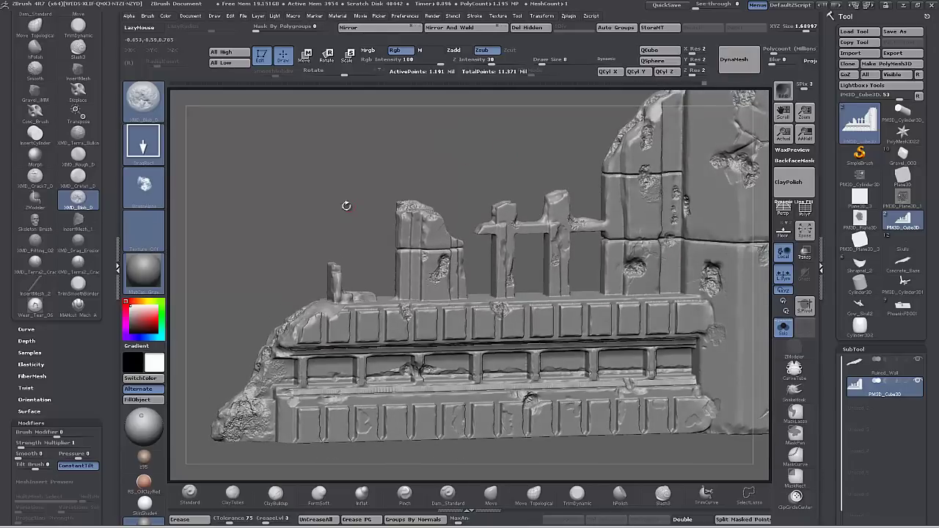
{"action": "mouse_move", "coordinate": [316, 210]}
{"action": "left_mouse_down"}
{"action": "mouse_move", "coordinate": [284, 231]}
{"action": "mouse_move", "coordinate": [406, 209]}
{"action": "left_mouse_up"}
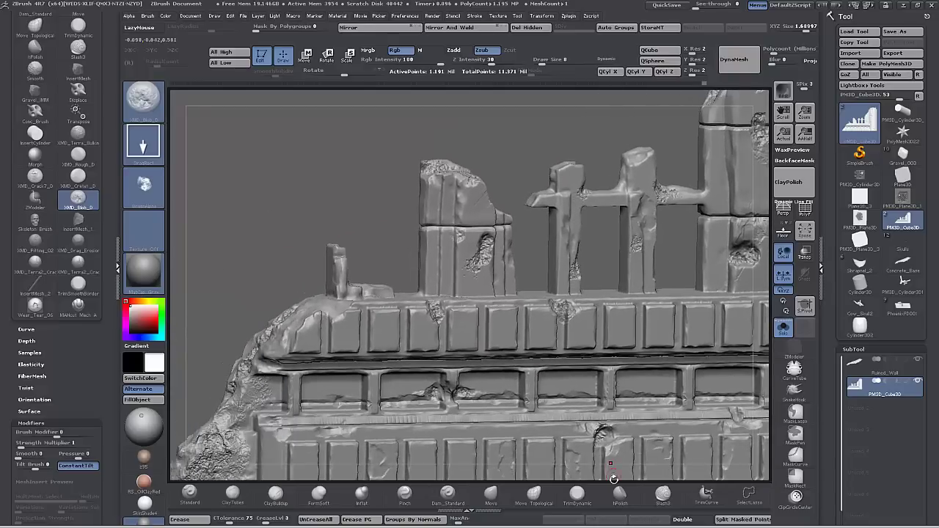
Trim the ledge surface around the foot of the small broken post with the TrimDynamic brush.
{"action": "left_click", "coordinate": [577, 493]}
{"action": "left_click_drag", "start_coordinate": [344, 292], "coordinate": [344, 291]}
{"action": "left_click_drag", "start_coordinate": [276, 229], "coordinate": [291, 233]}
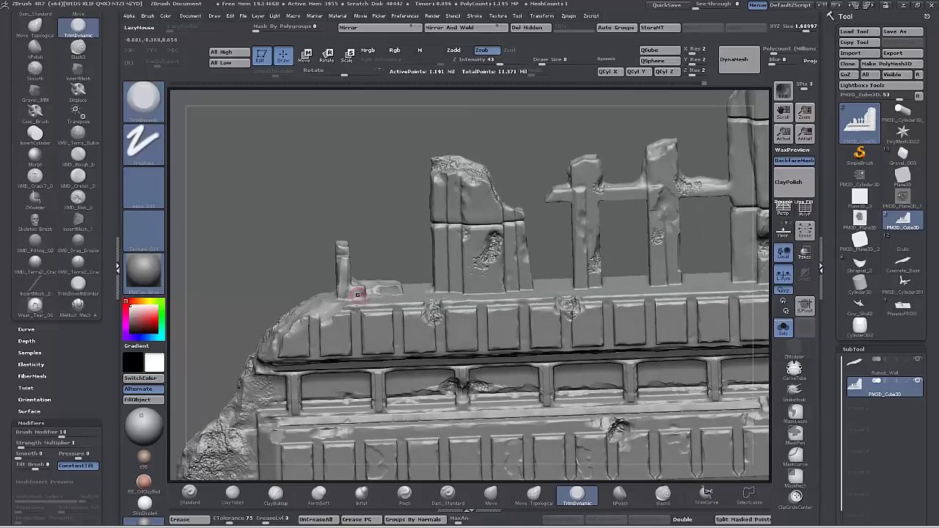
Stamp rough damage onto the base of the small broken post with the blotchy XMD brush at Z intensity 30.
{"action": "left_click", "coordinate": [79, 200]}
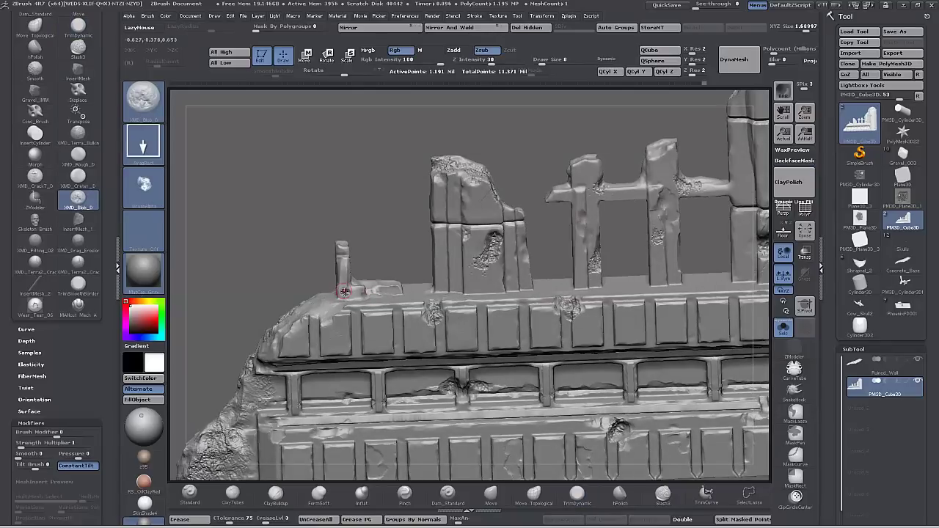
{"action": "left_click_drag", "start_coordinate": [346, 291], "coordinate": [350, 287]}
{"action": "left_click_drag", "start_coordinate": [302, 270], "coordinate": [380, 292]}
{"action": "mouse_move", "coordinate": [260, 267]}
{"action": "left_mouse_down", "text": "alt"}
{"action": "mouse_move", "coordinate": [245, 189]}
{"action": "mouse_move", "coordinate": [276, 198]}
{"action": "left_mouse_up", "text": "alt"}
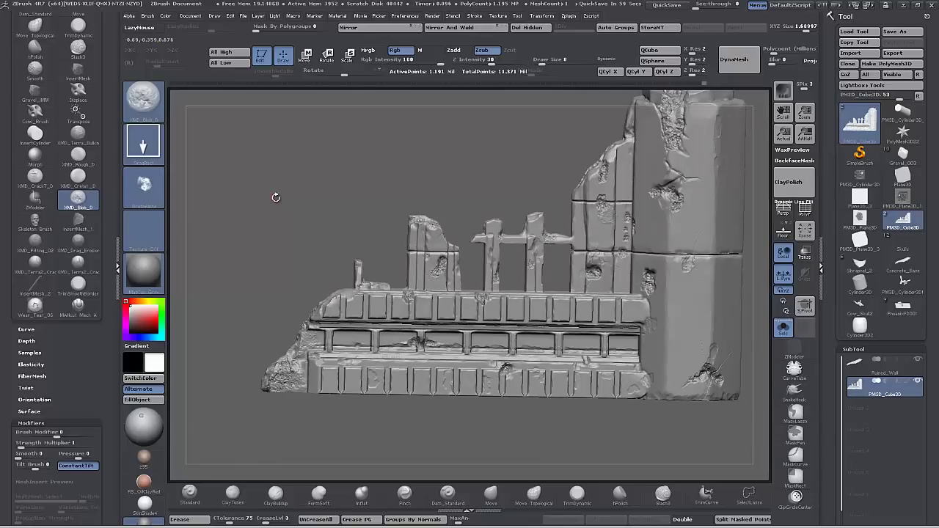
{"action": "mouse_move", "coordinate": [300, 281]}
{"action": "left_mouse_down", "text": "alt"}
{"action": "mouse_move", "coordinate": [255, 245]}
{"action": "mouse_move", "coordinate": [253, 225]}
{"action": "left_mouse_up", "text": "alt"}
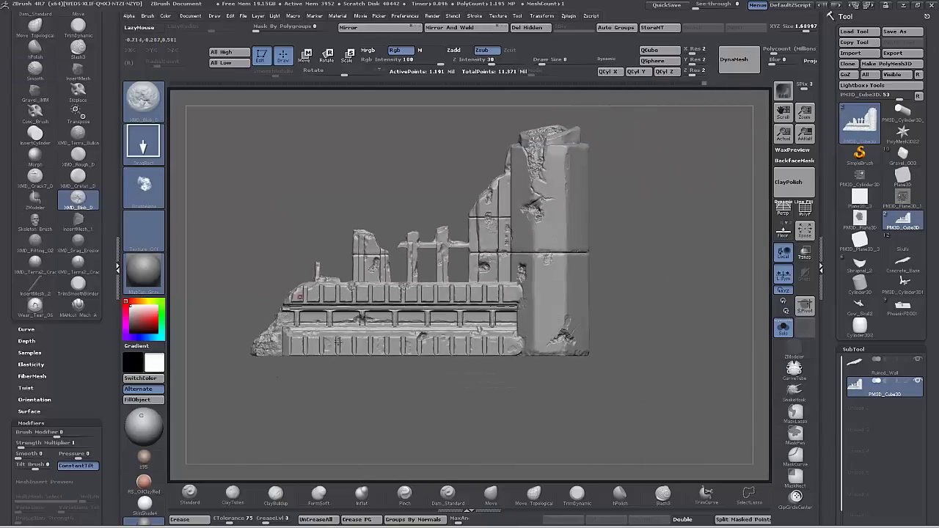